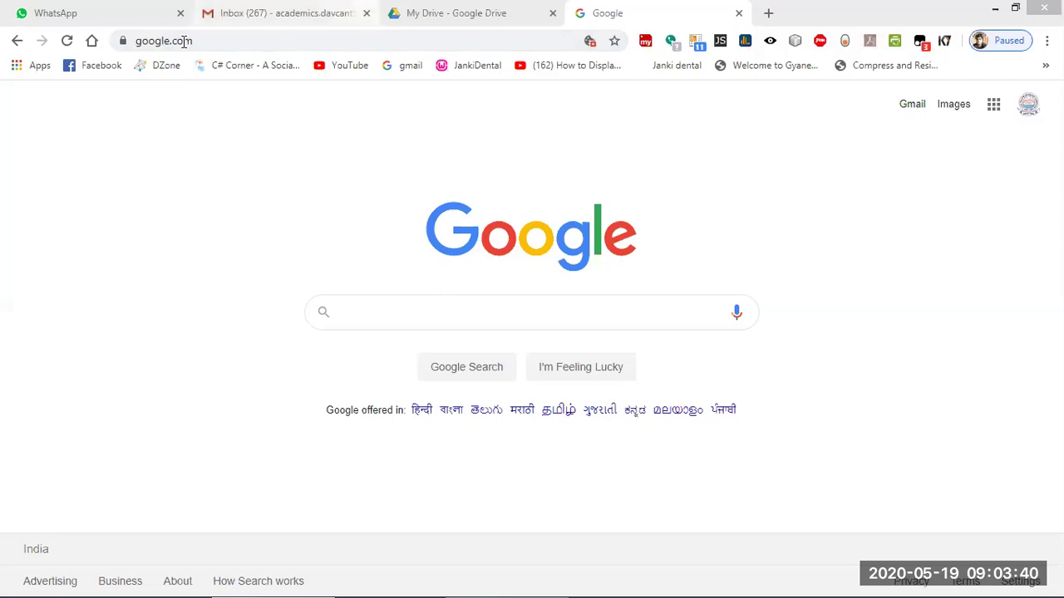
Search Google for 'google form' and scroll through the results.
click(203, 38)
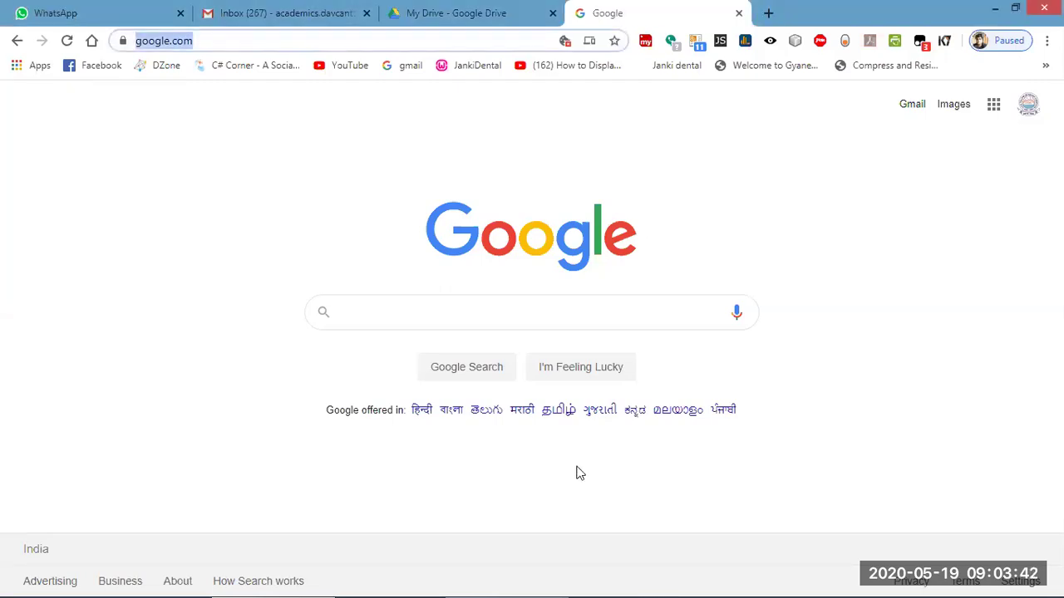
click(419, 317)
text(g)
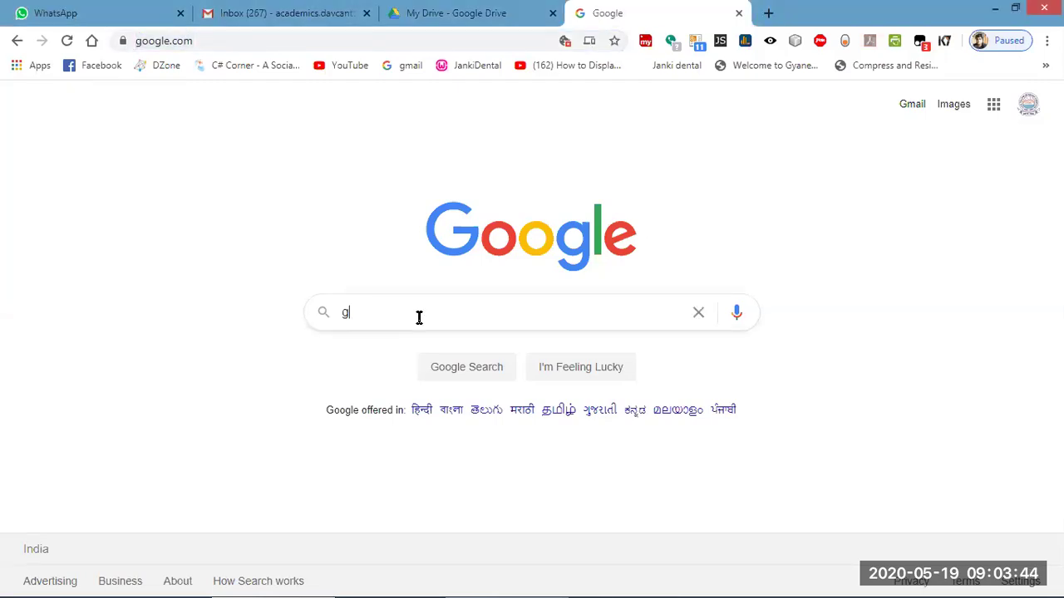
text(oogle form)
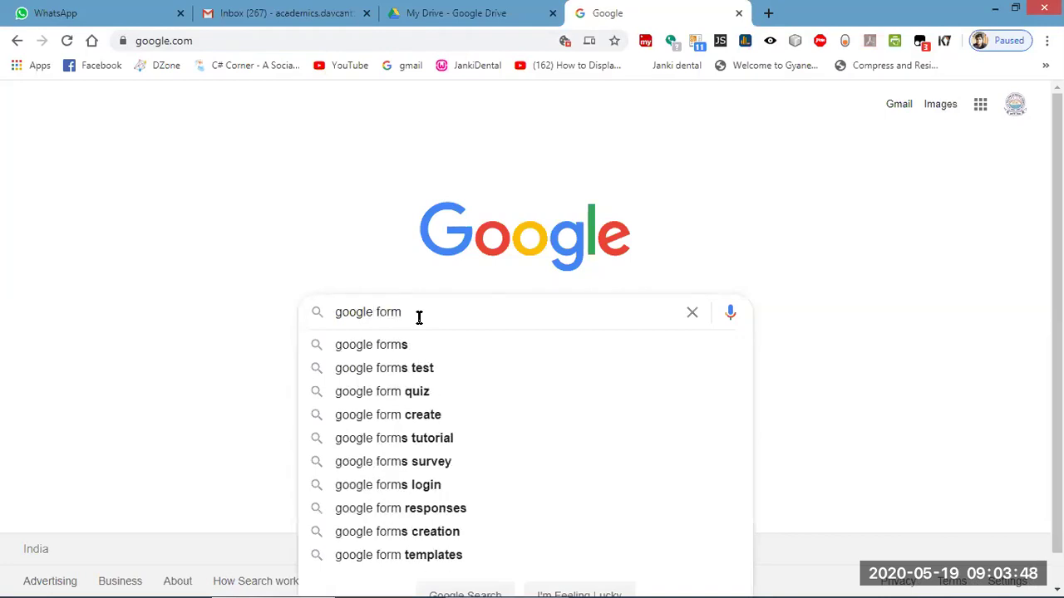
key(Return)
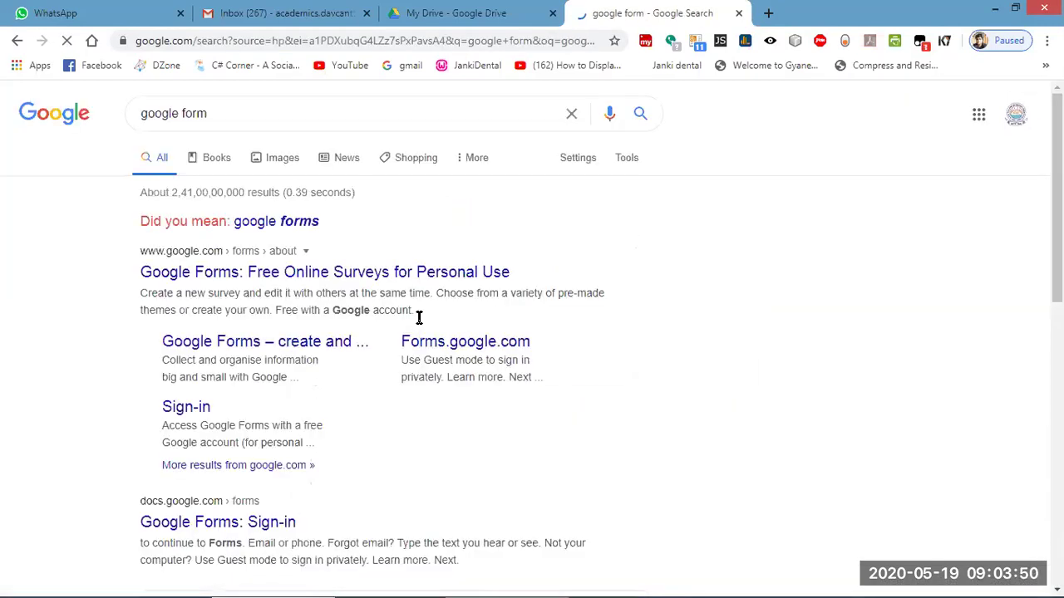
scroll(290, 432, down, 5)
scroll(290, 437, up, 4)
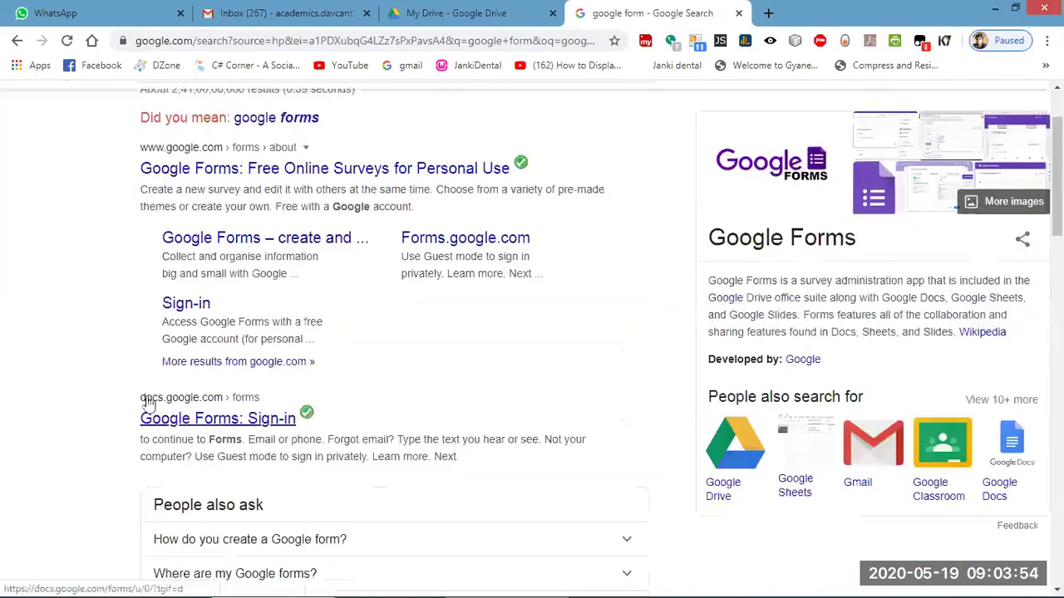
scroll(375, 415, up, 2)
scroll(363, 429, down, 2)
scroll(366, 427, up, 2)
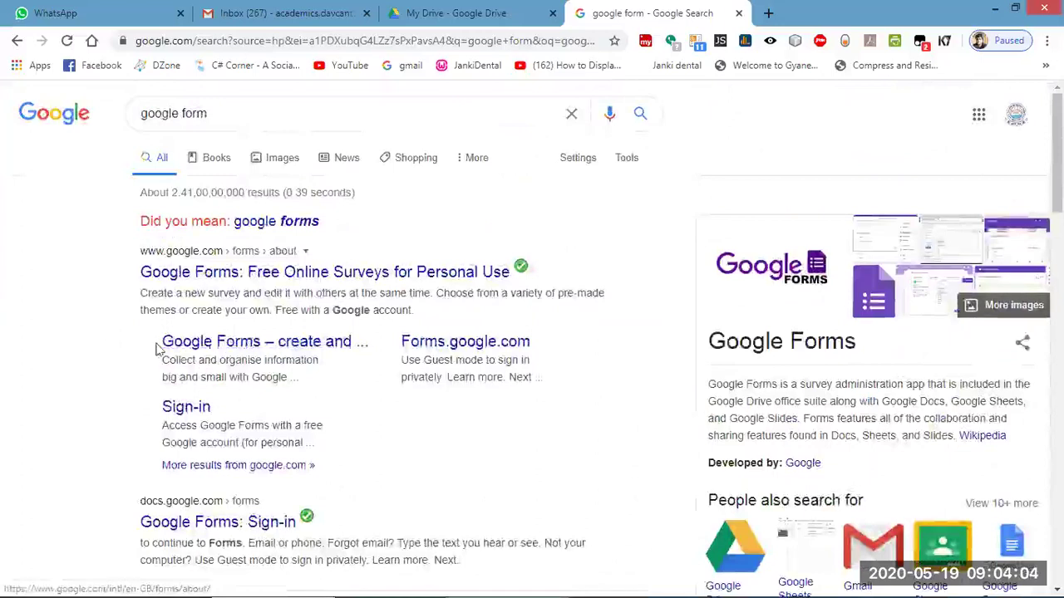
Open the Google Forms result and browse the Docs, Sheets and Slides overview pages.
click(240, 344)
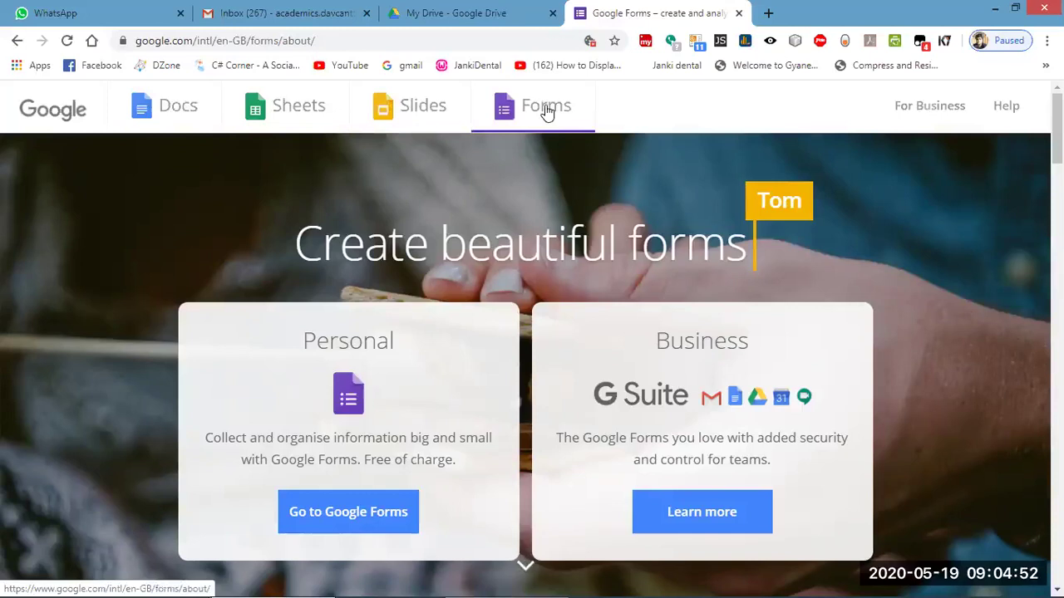
click(178, 110)
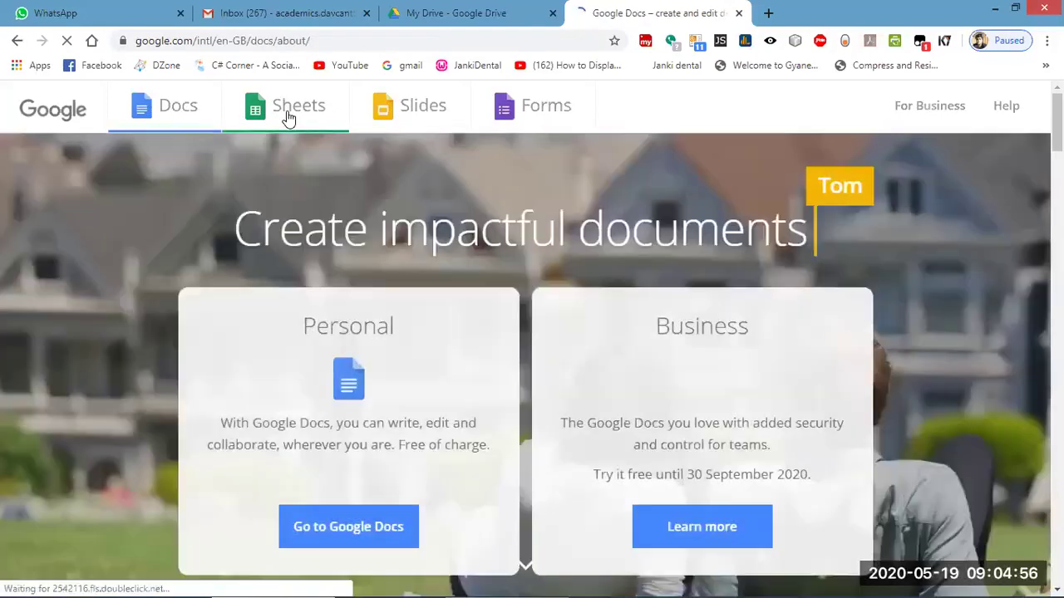
click(287, 117)
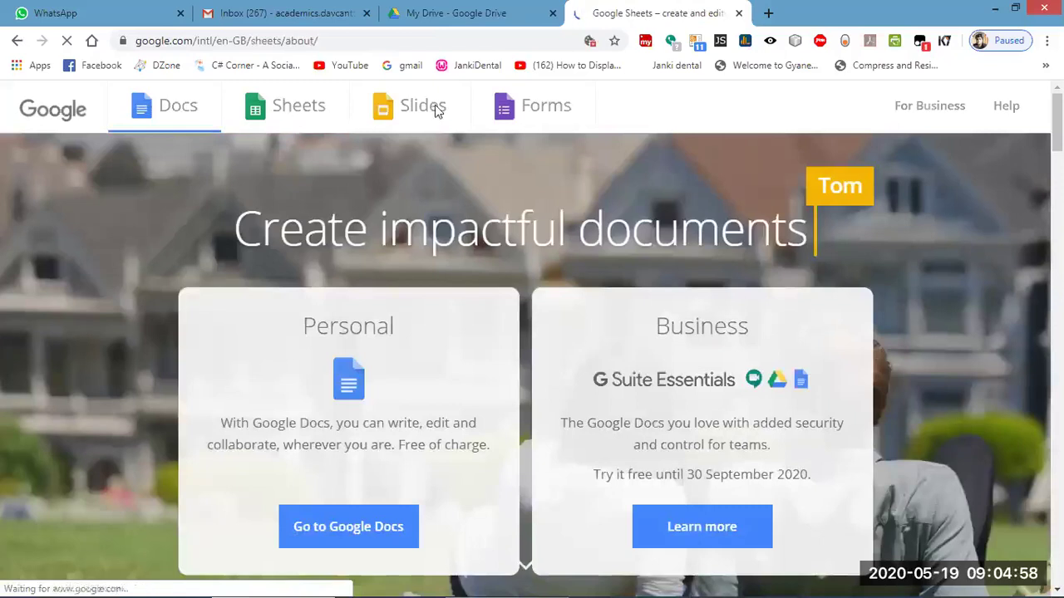
click(436, 113)
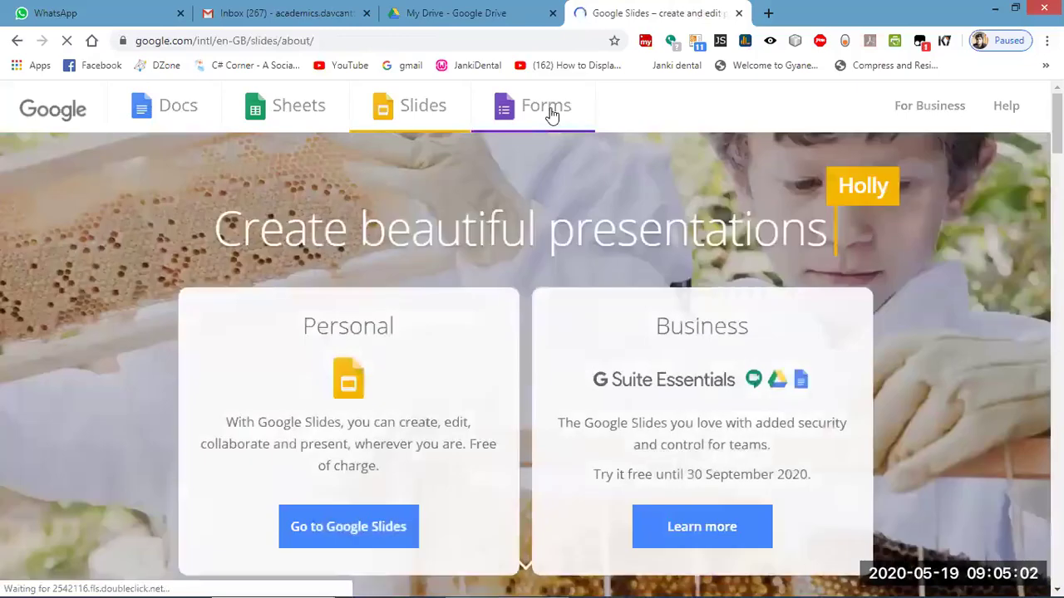
Visit the Google Slides home, dismiss its welcome message, then return to the Forms overview page.
click(348, 533)
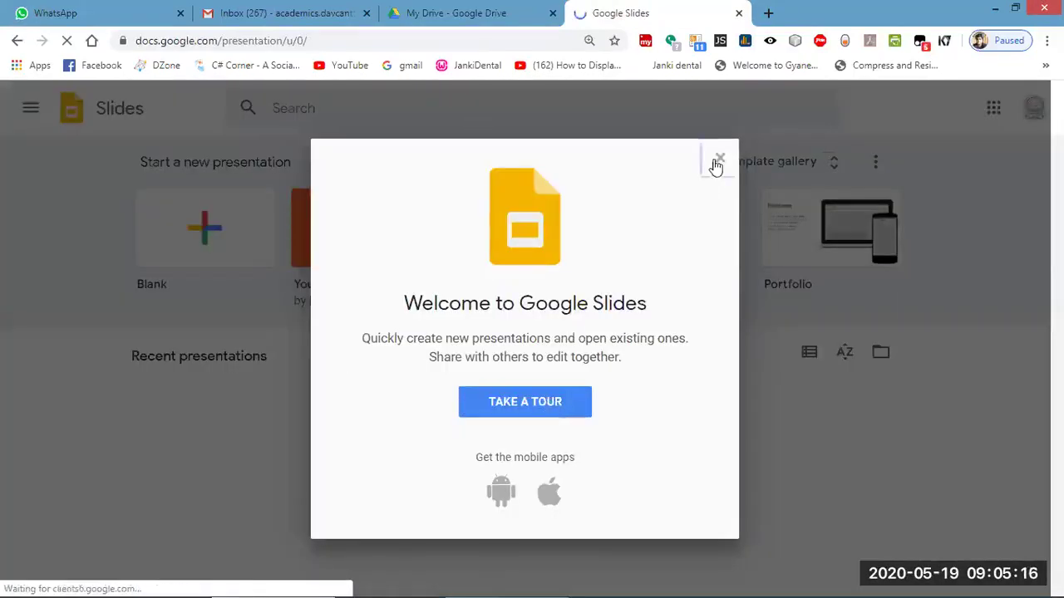
click(718, 159)
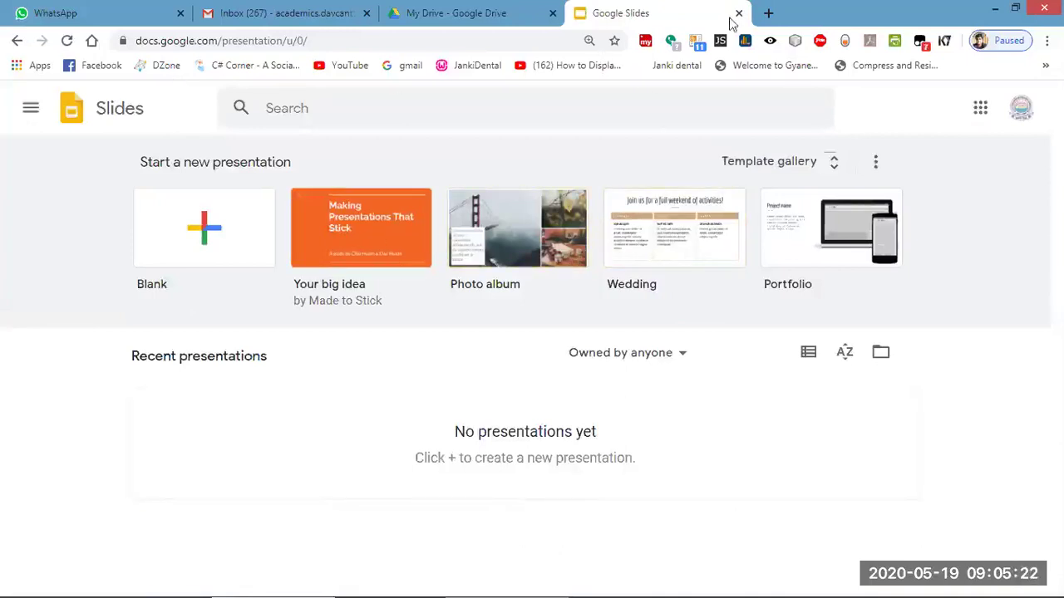
click(19, 40)
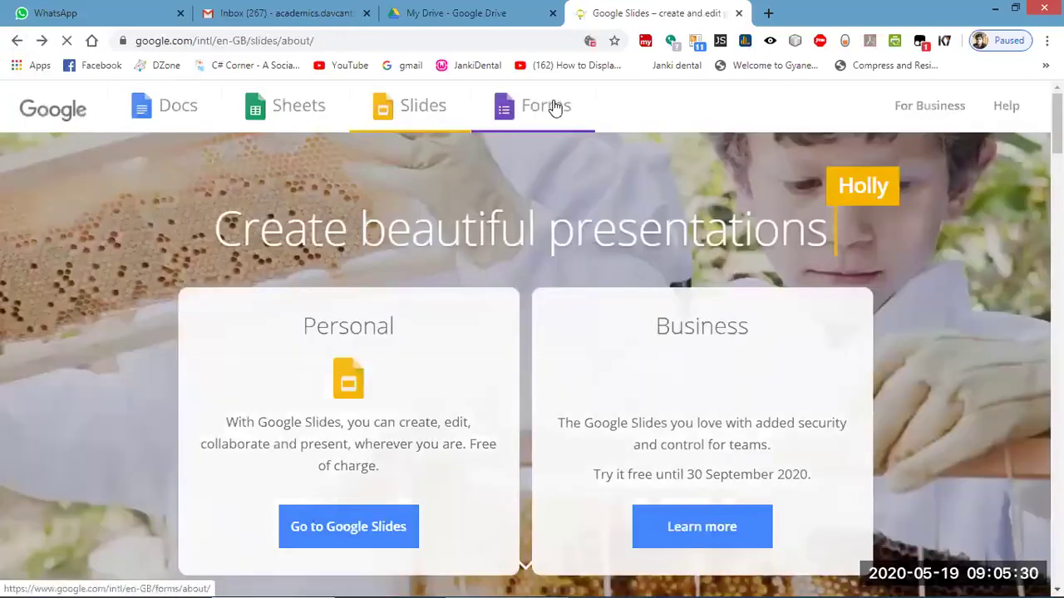
click(554, 108)
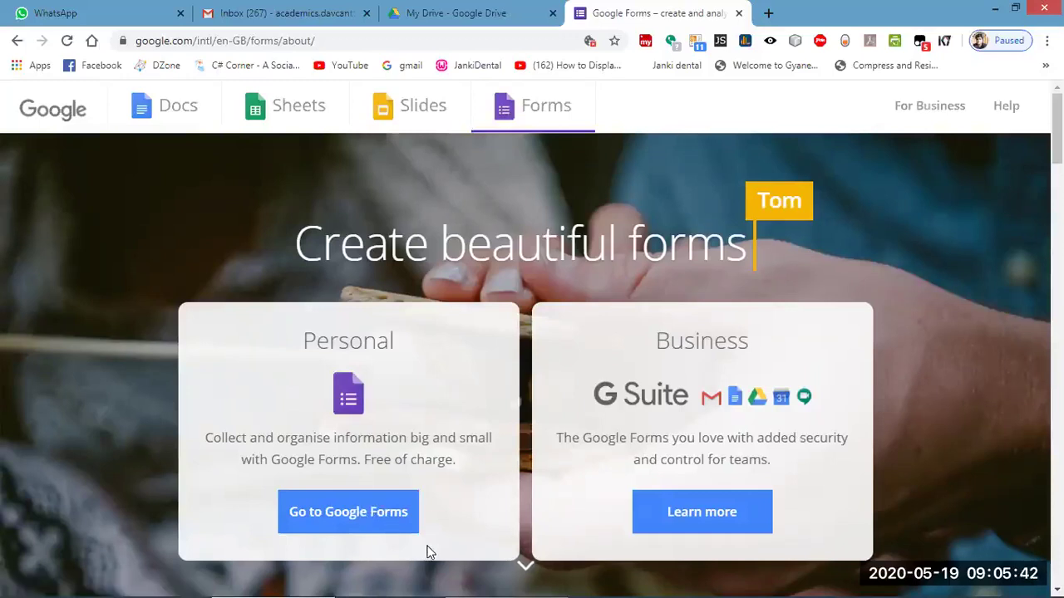
Go to Google Forms, browse the Personal, Work and Education templates, and start a blank form.
click(362, 521)
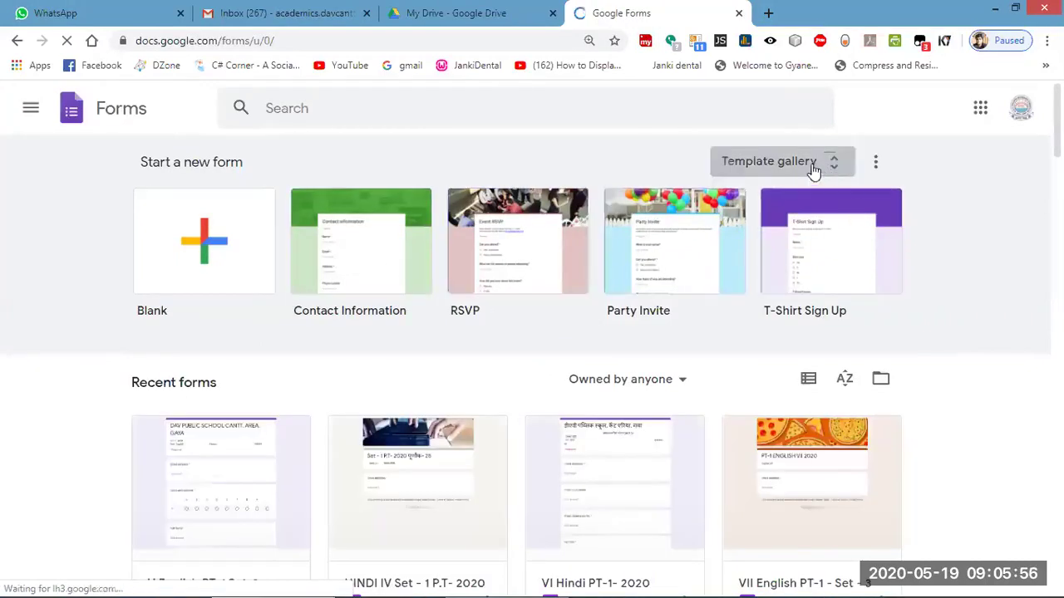
click(814, 164)
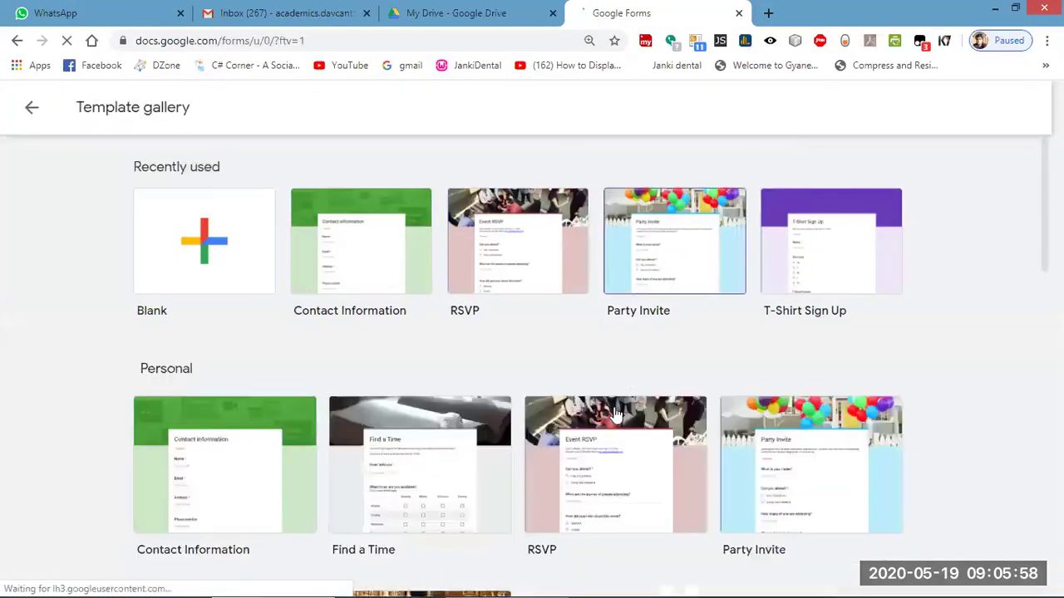
scroll(605, 408, down, 4)
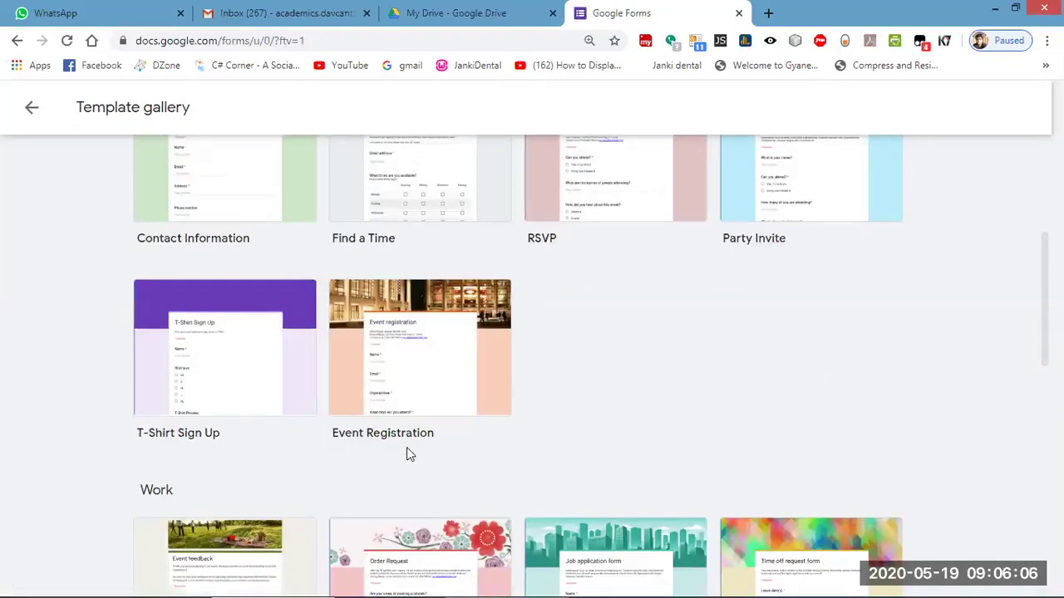
scroll(407, 453, down, 7)
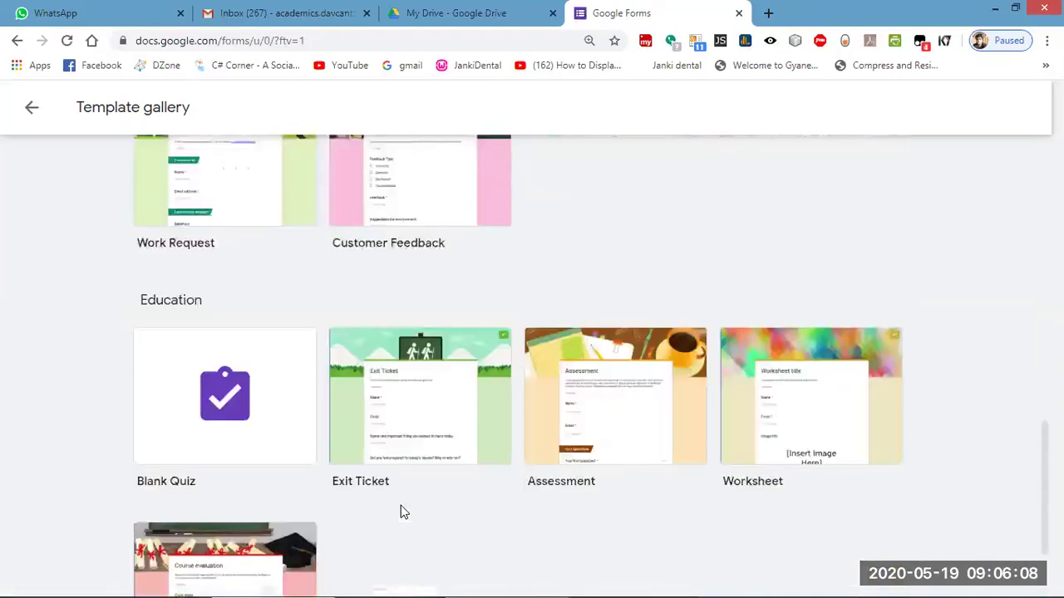
scroll(403, 510, down, 2)
scroll(401, 507, up, 10)
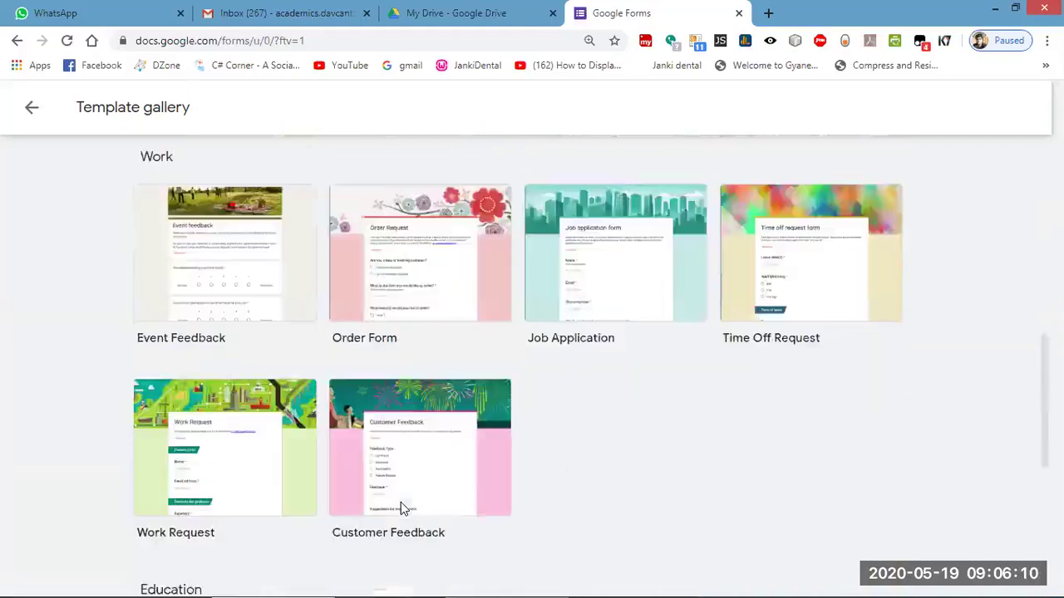
scroll(401, 506, up, 3)
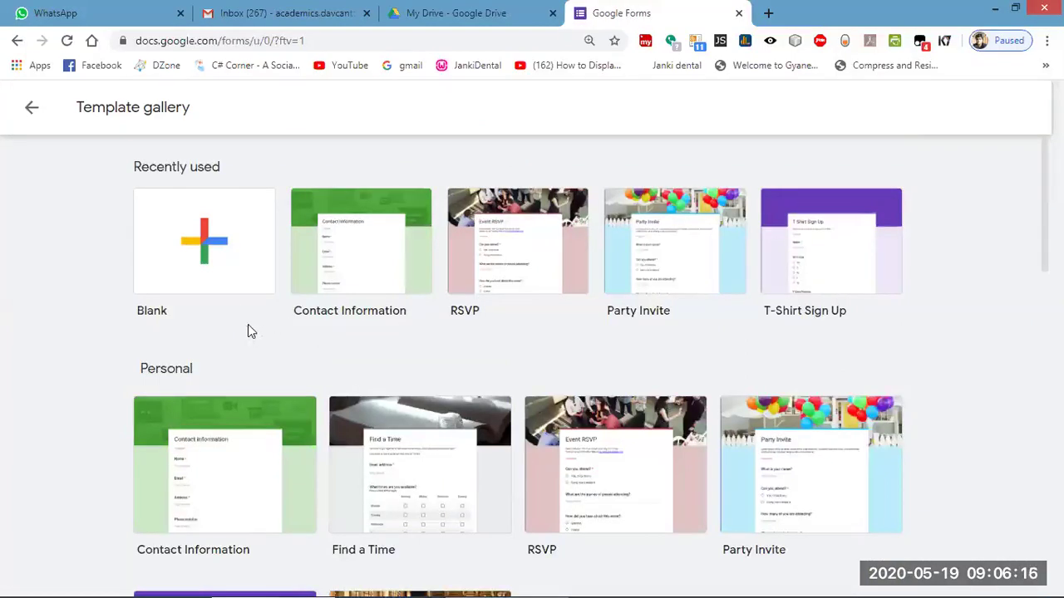
click(194, 239)
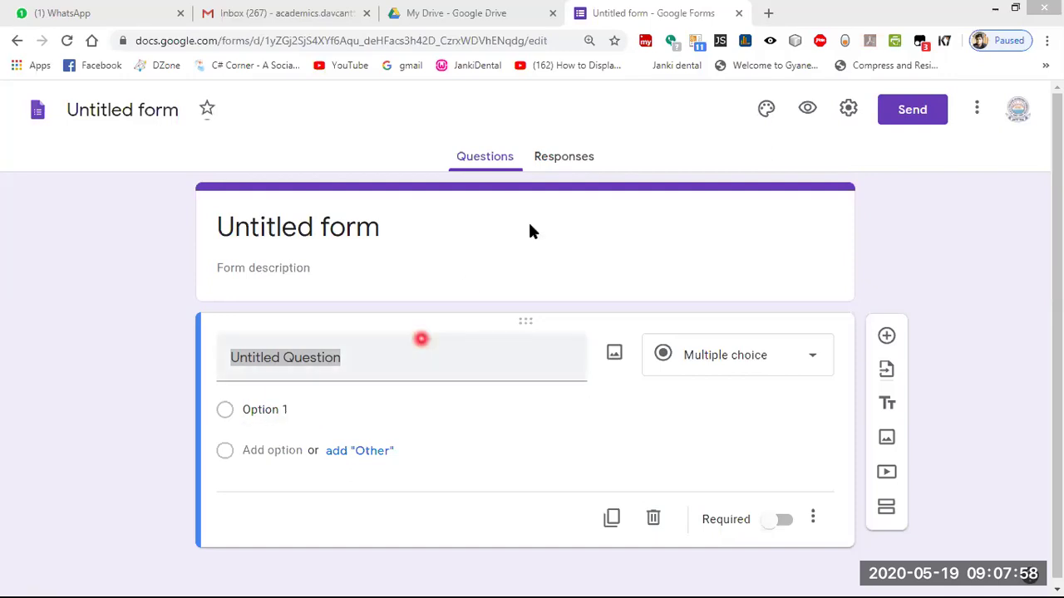
Try switching the first question to File upload, cancel it, and bring back the question-type list.
click(729, 355)
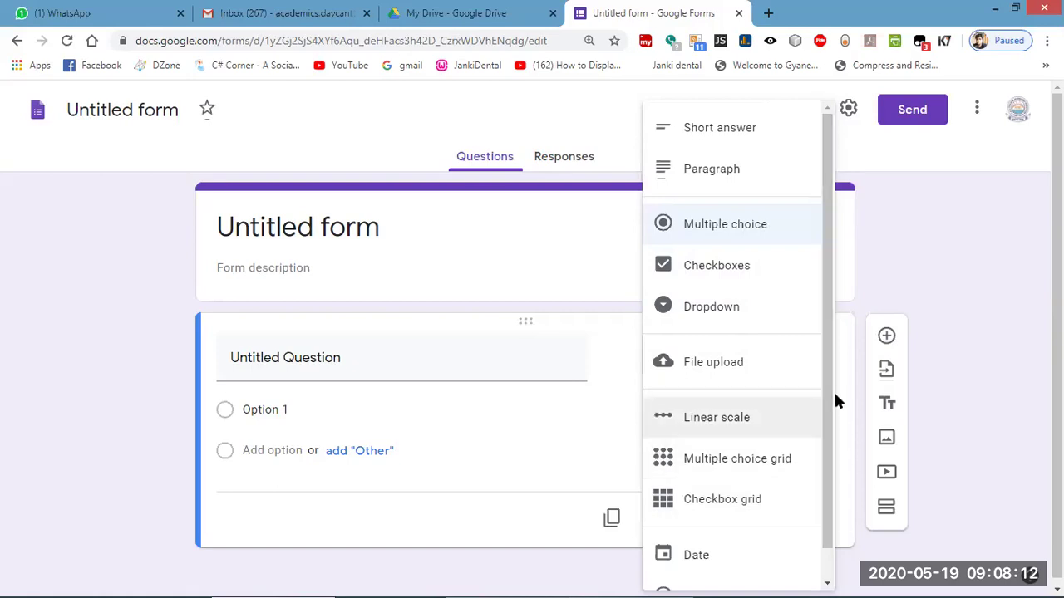
scroll(823, 409, down, 1)
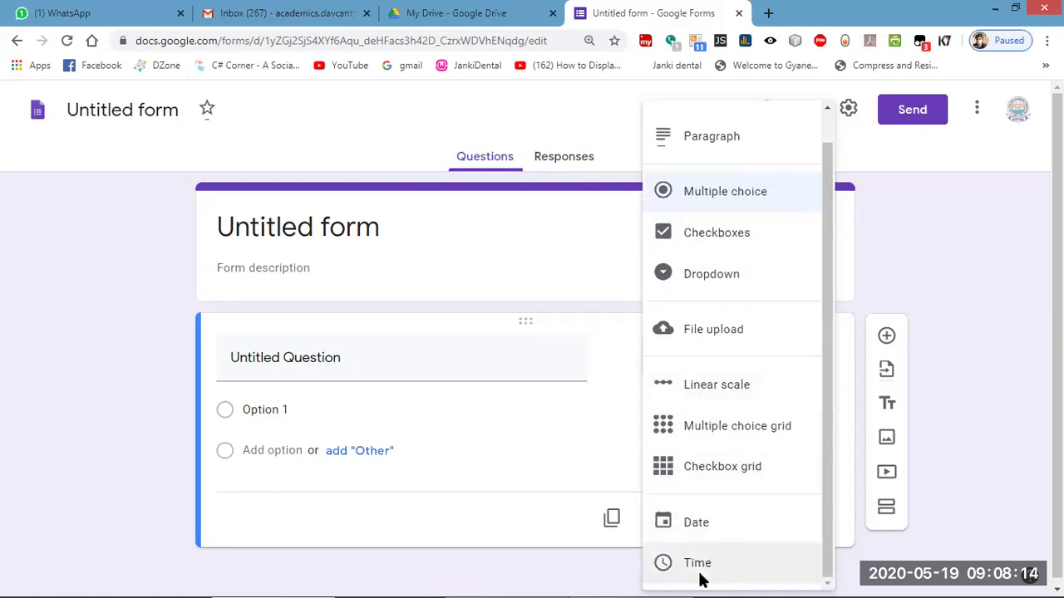
click(820, 337)
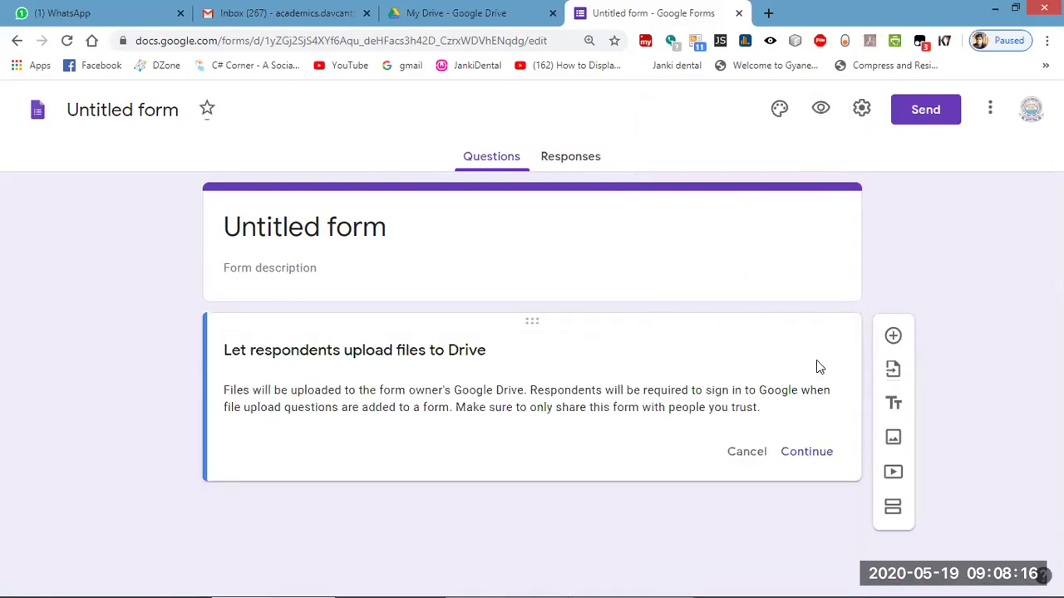
click(753, 451)
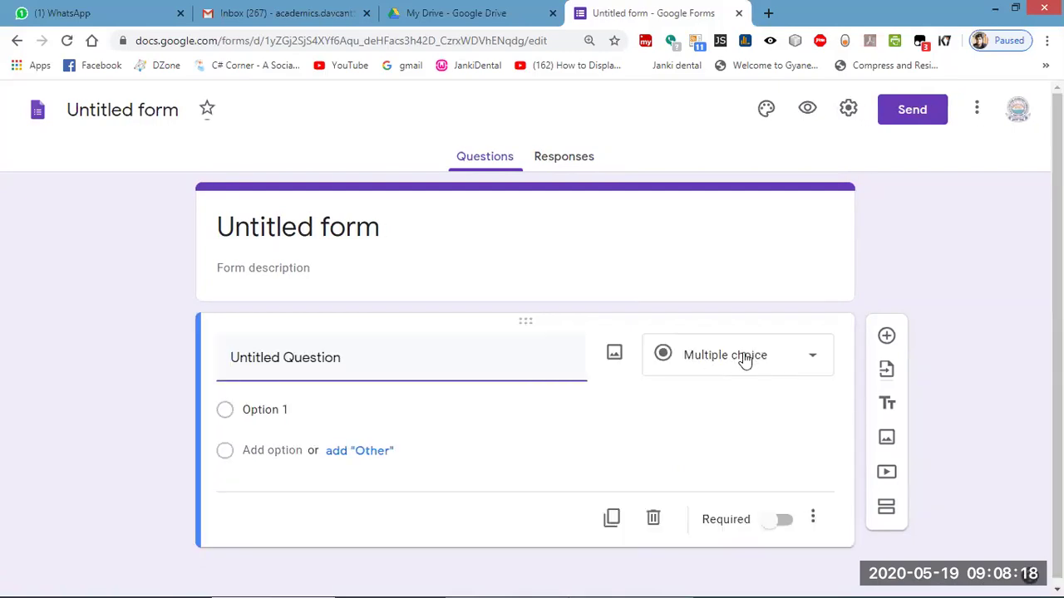
click(779, 355)
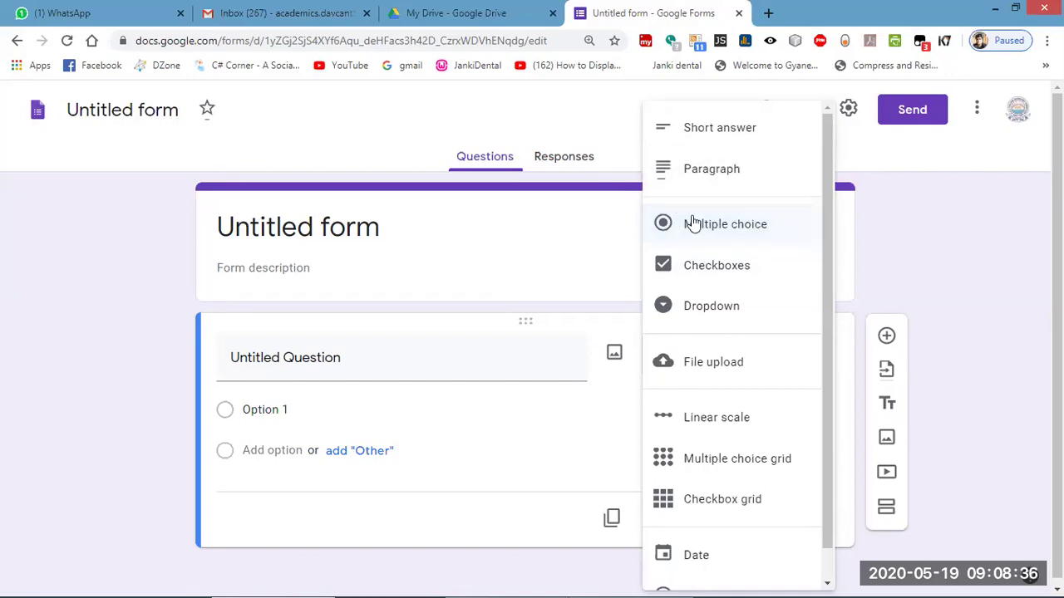
Title the first question 'Who is PM of india in 2010', keeping it multiple choice.
click(423, 358)
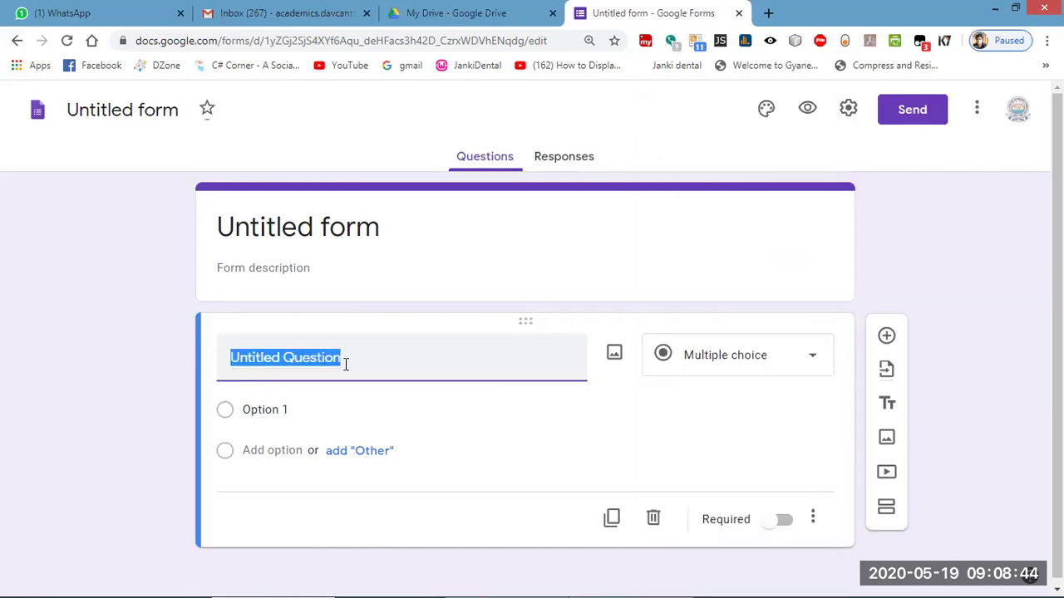
key(BackSpace)
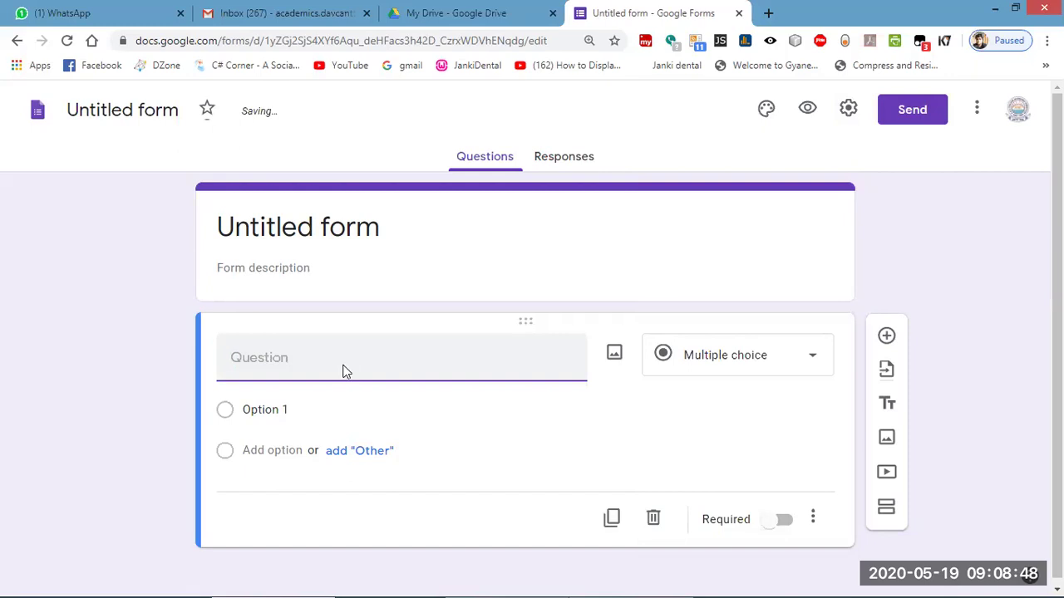
text(Who is)
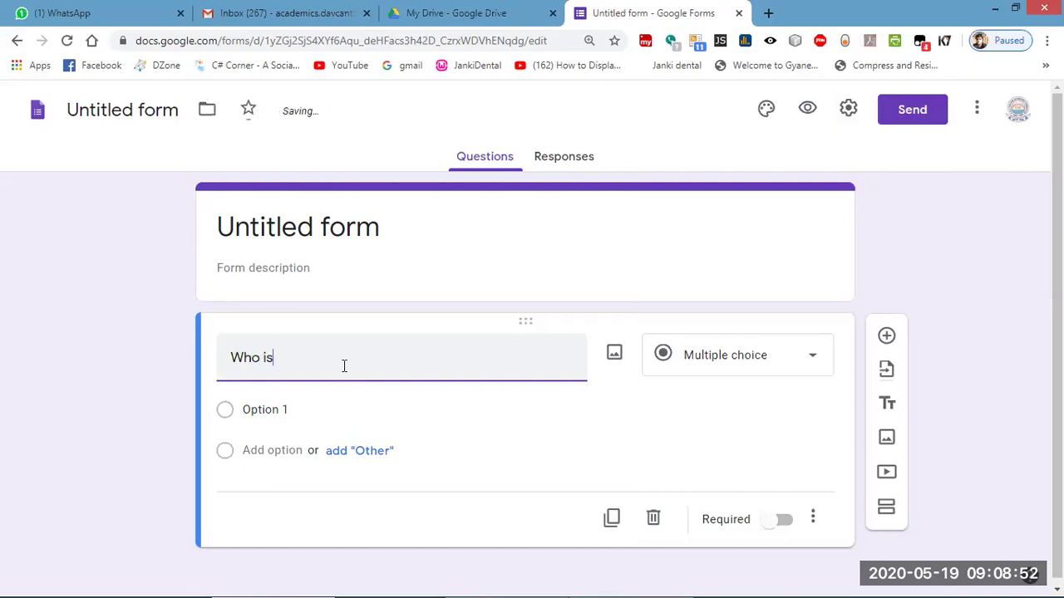
text( p)
key(BackSpace)
text(PM of india)
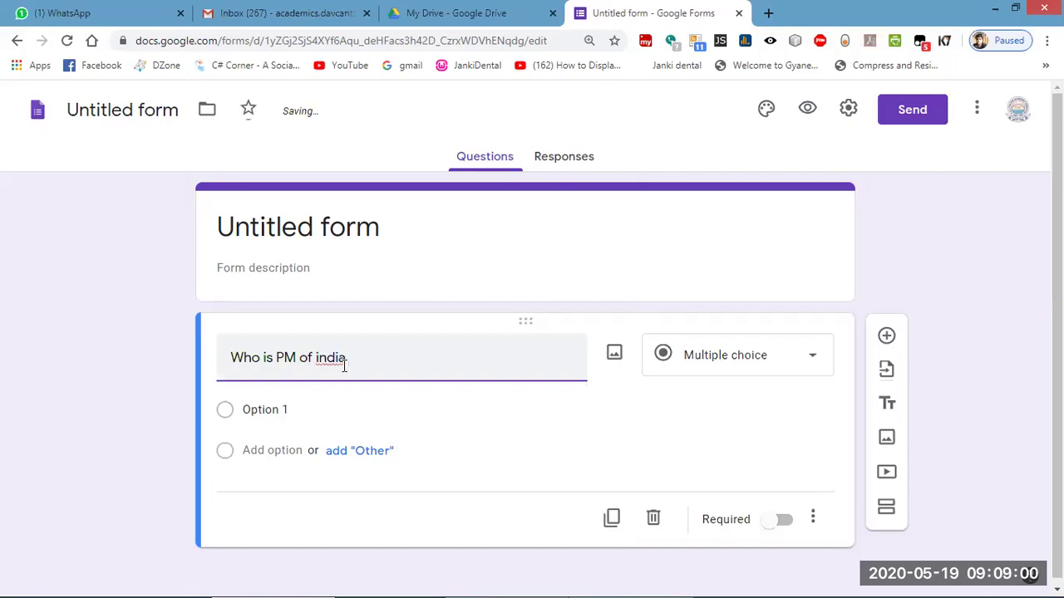
text( in )
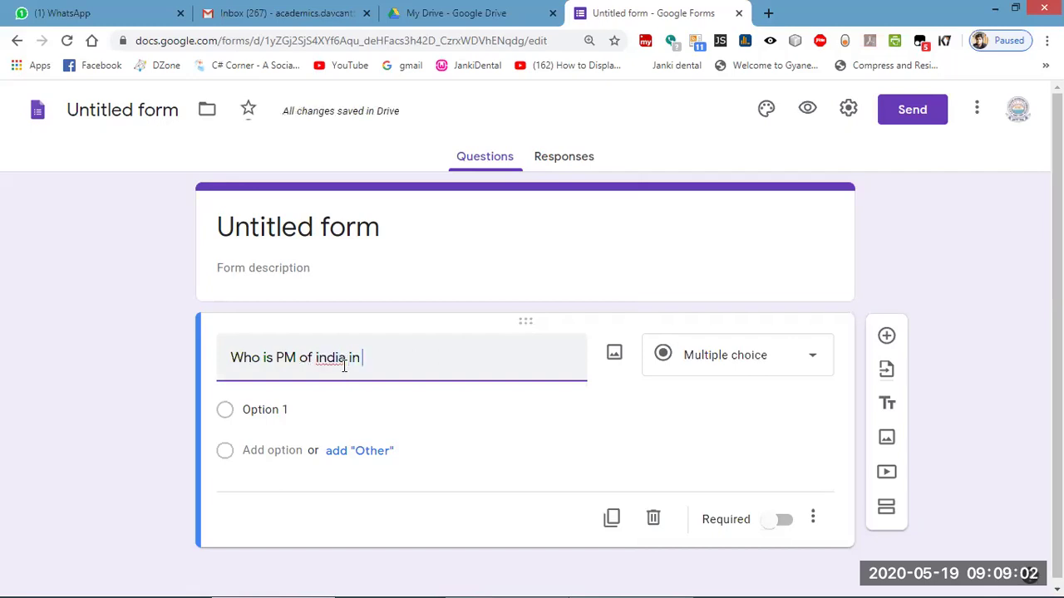
text(2010)
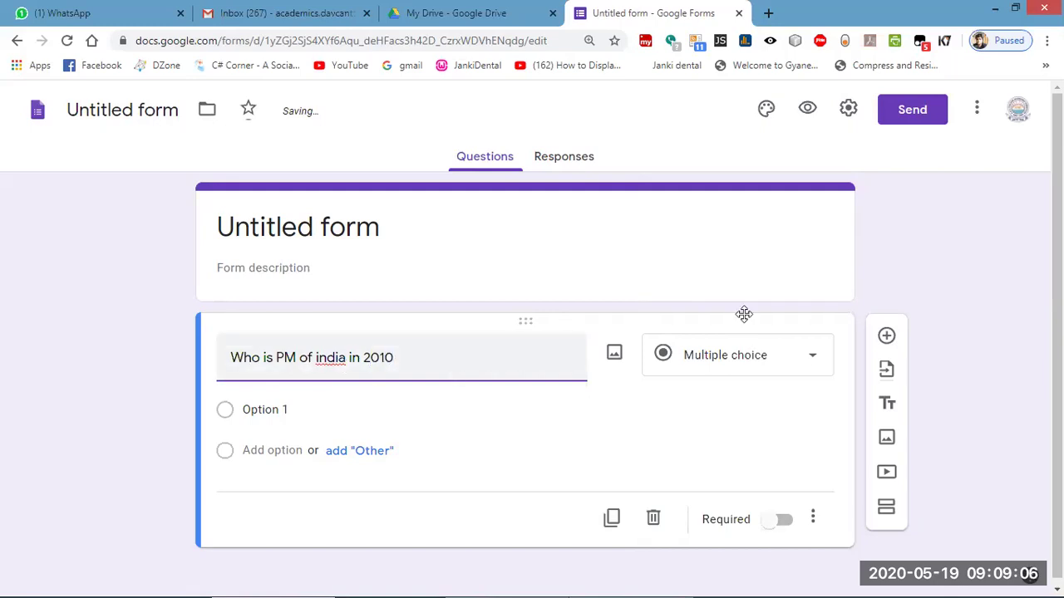
click(755, 354)
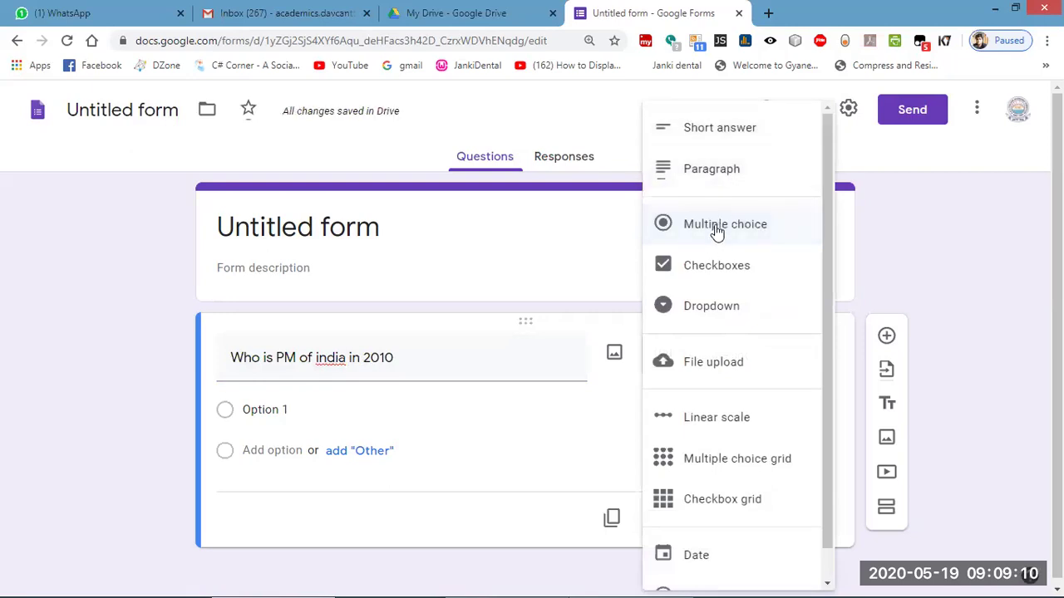
click(281, 410)
click(282, 411)
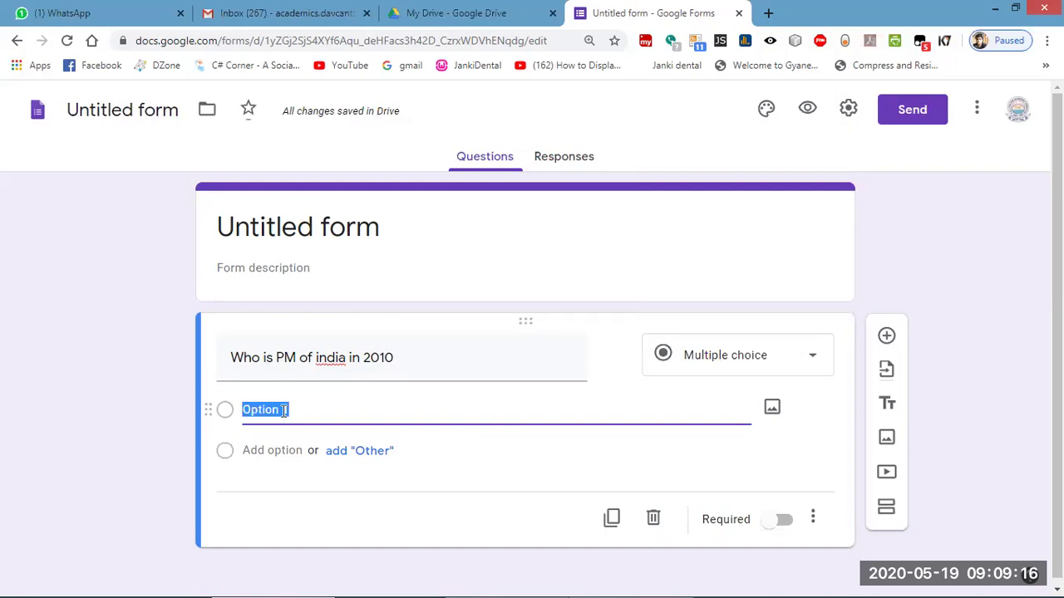
Enter answer options 'Dr. Manmohan singh', 'Rahul gandhi', 'narendra modi' and 'sonia gandhi'.
text(Dr. )
text(Man)
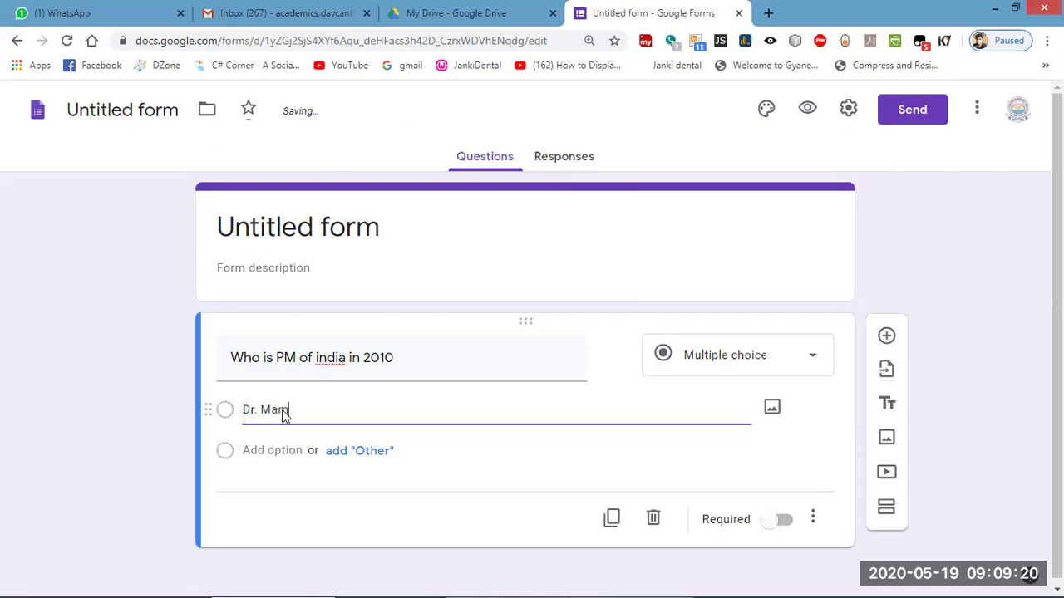
text(mohan singh)
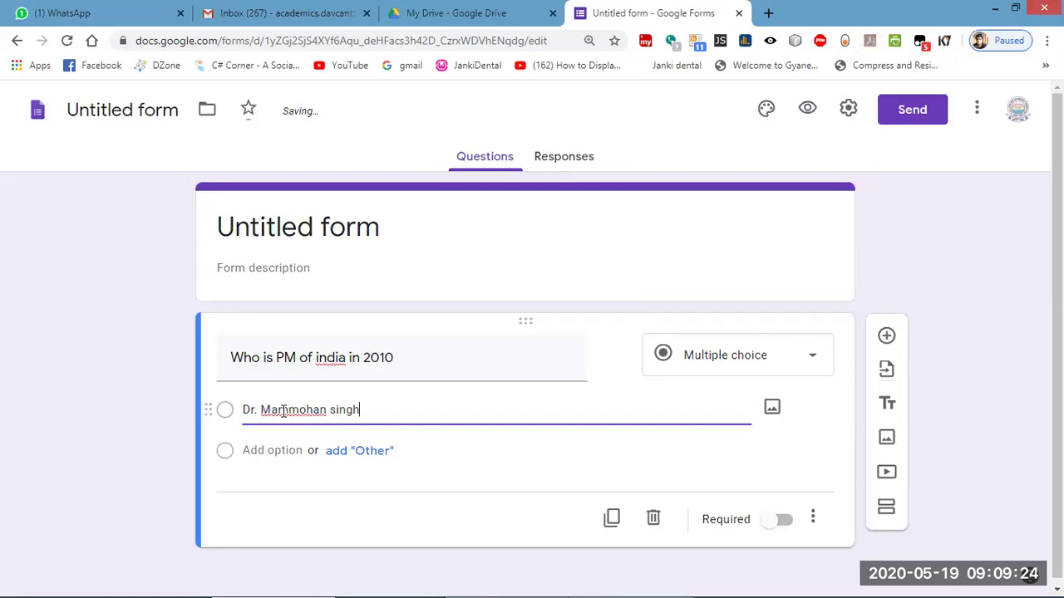
click(268, 453)
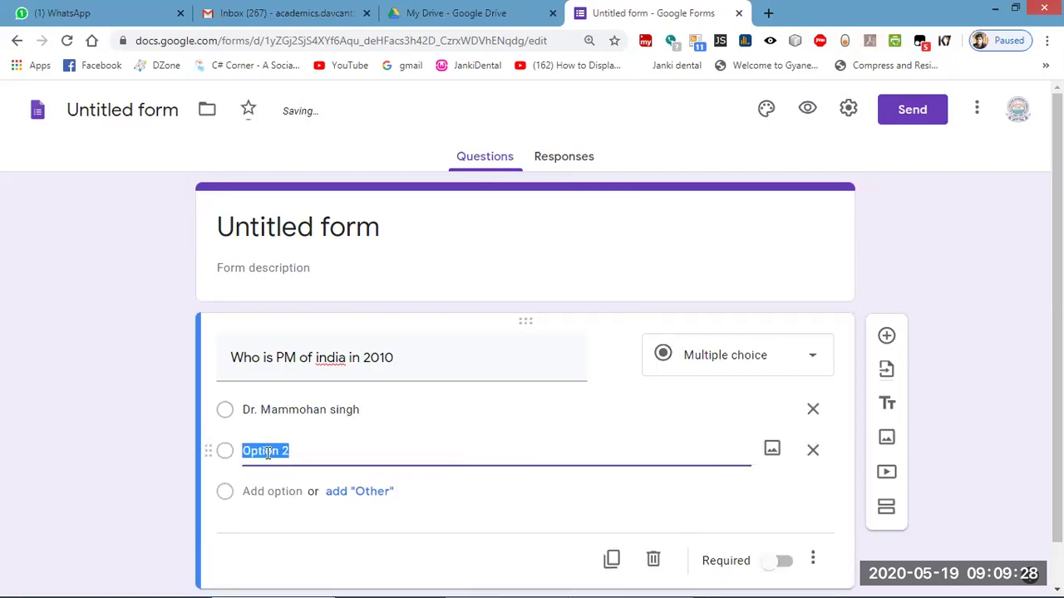
text(ra)
key(BackSpace)
key(BackSpace)
text(Rahul gan)
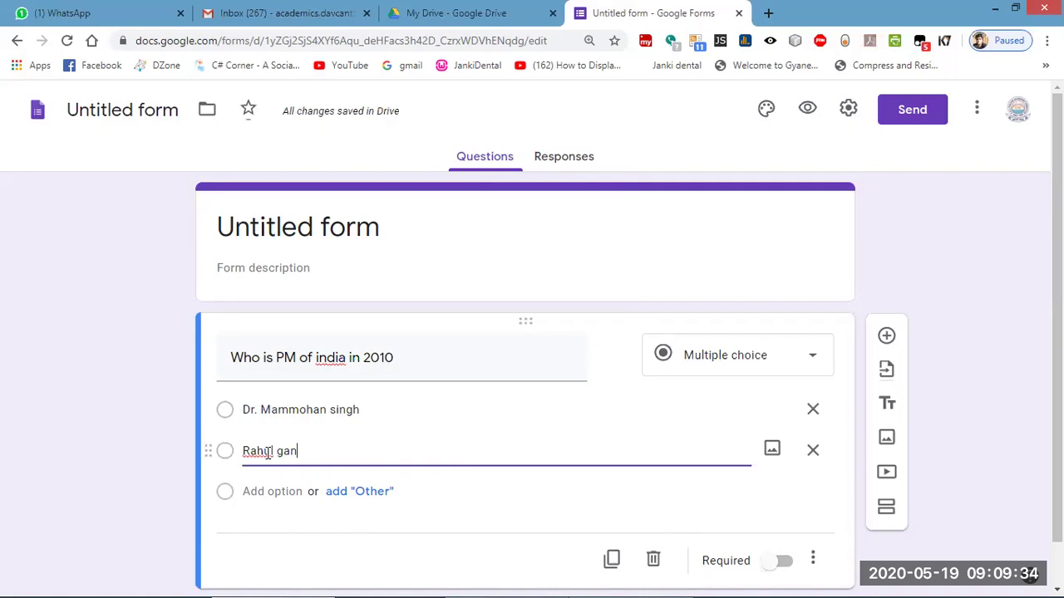
text(dhi)
click(270, 491)
text(narendra modi)
click(267, 532)
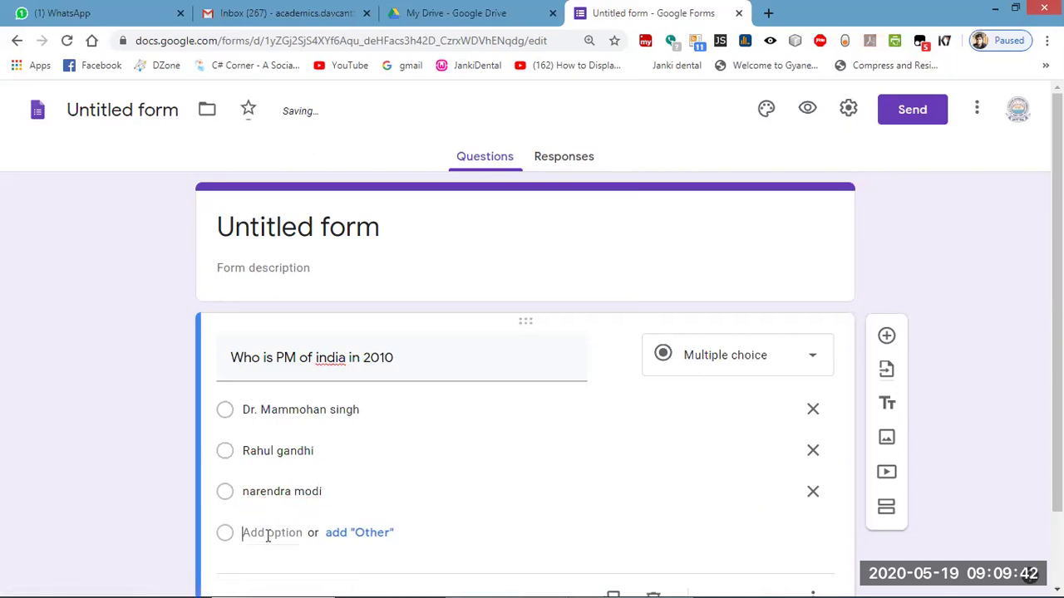
text(sonia)
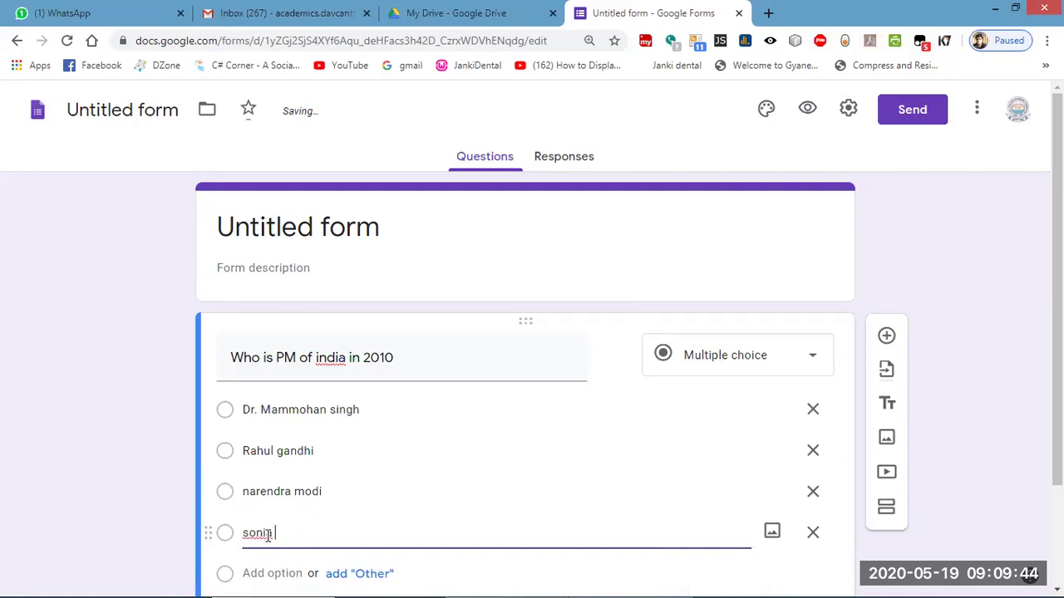
text( gandhi)
click(123, 376)
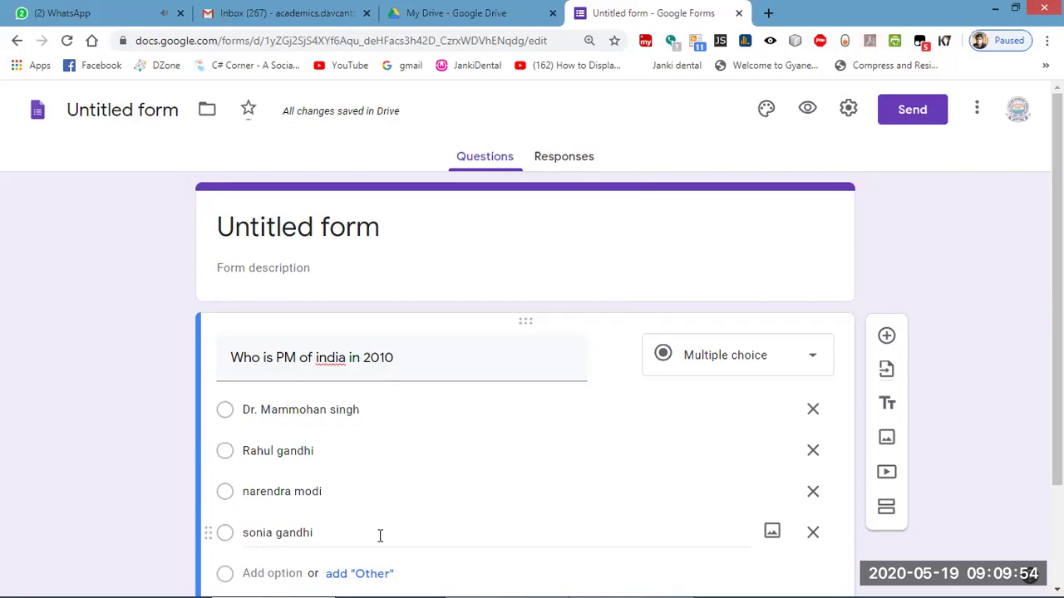
click(806, 366)
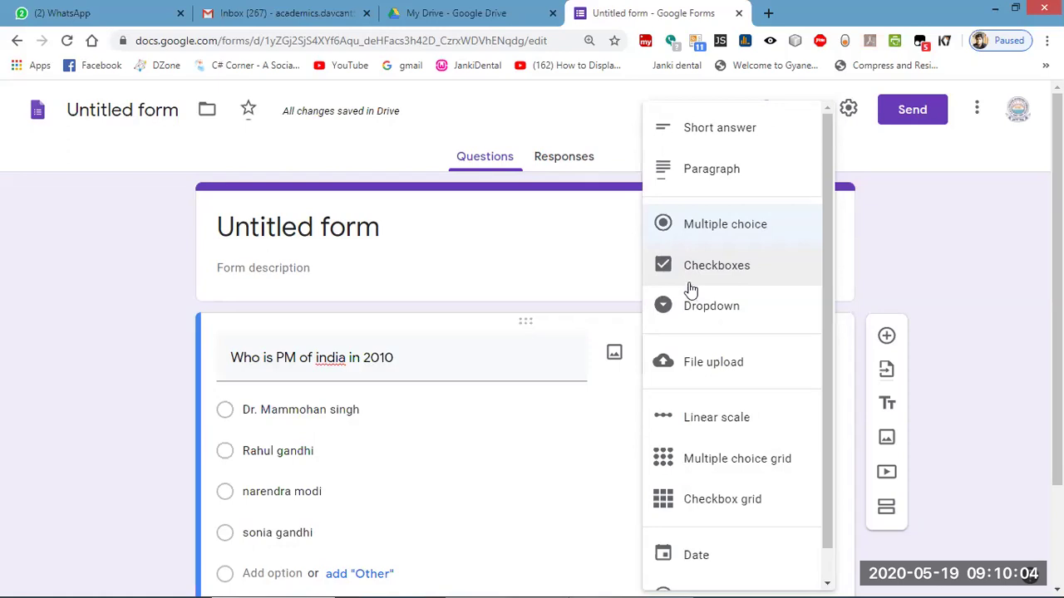
Change the PM question to Checkboxes and review its four candidate options.
click(719, 272)
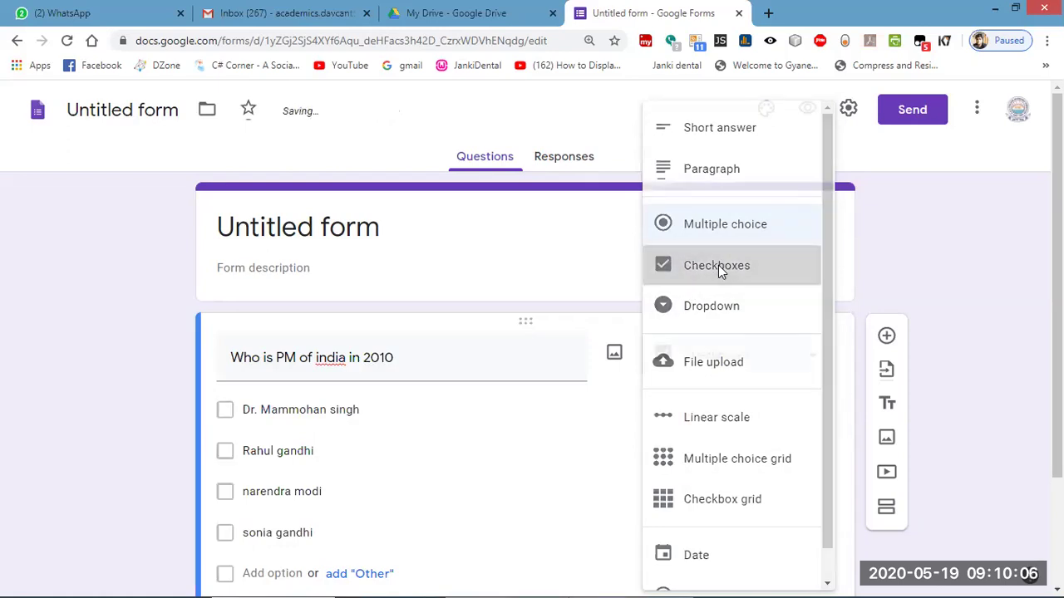
scroll(234, 385, down, 2)
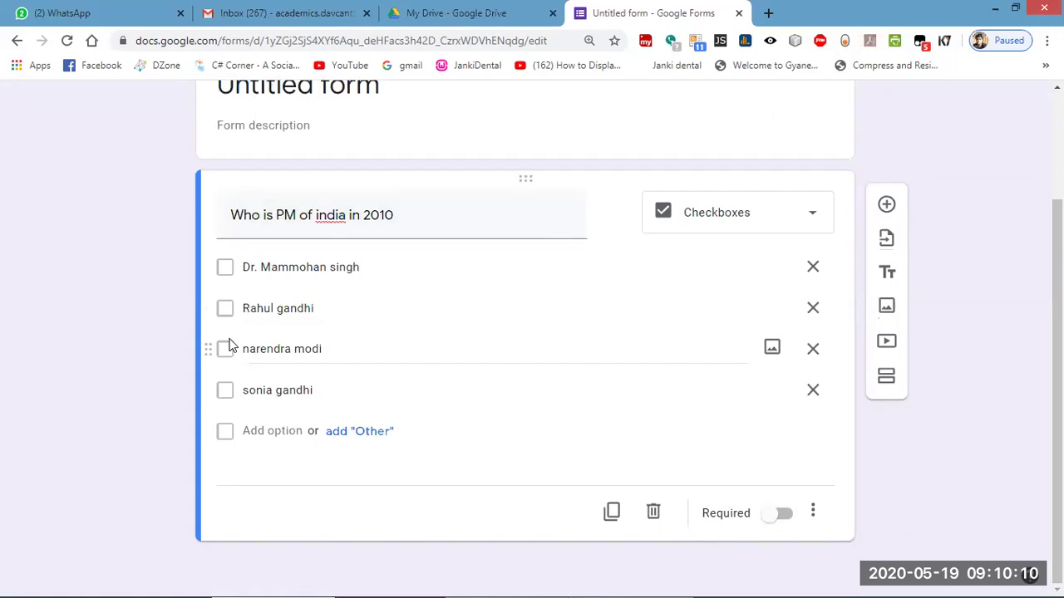
scroll(629, 166, up, 2)
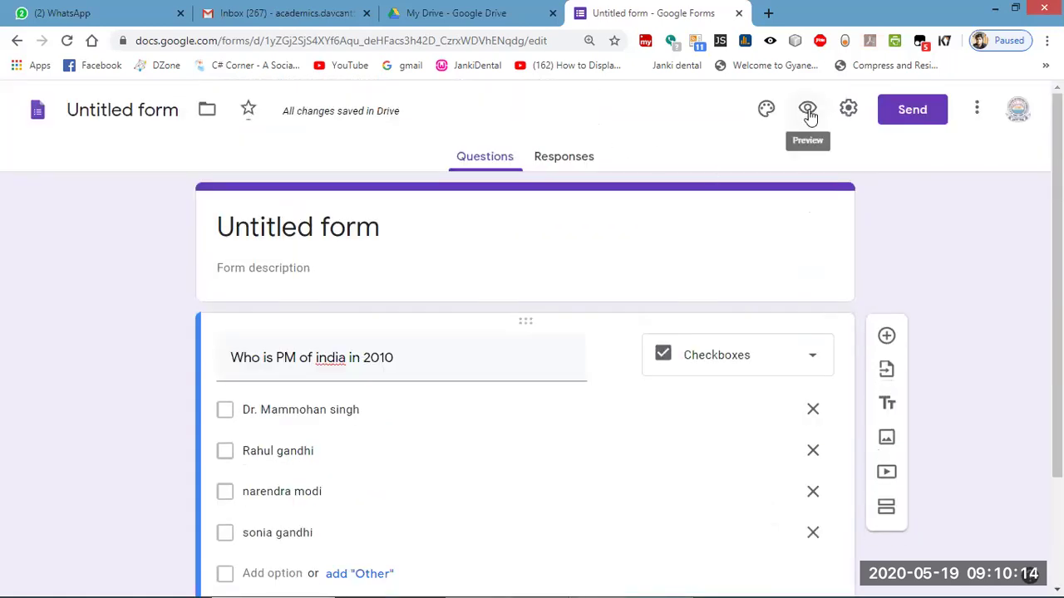
click(809, 113)
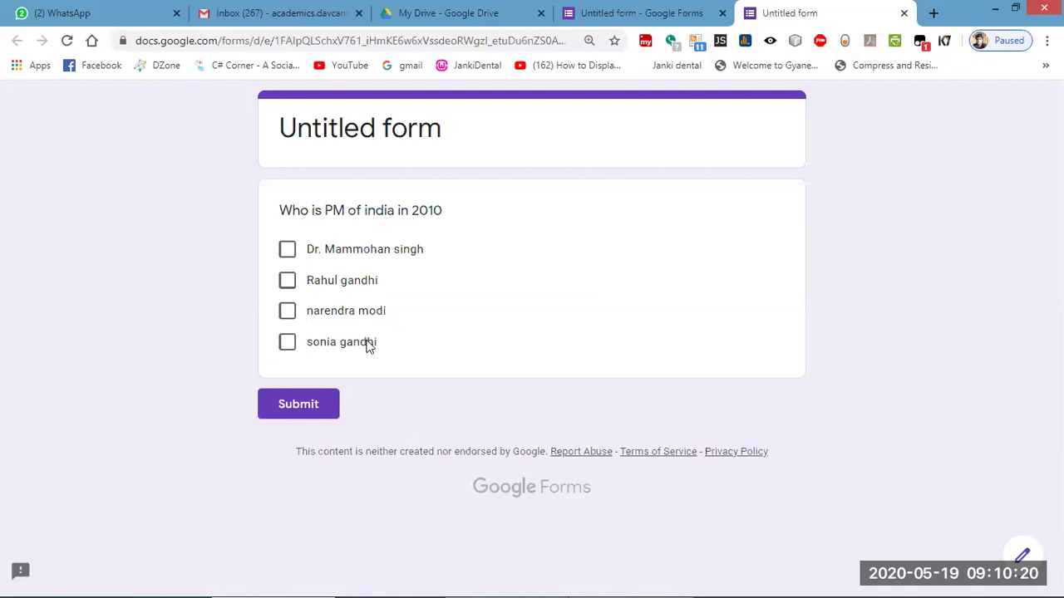
click(287, 252)
click(286, 283)
click(287, 312)
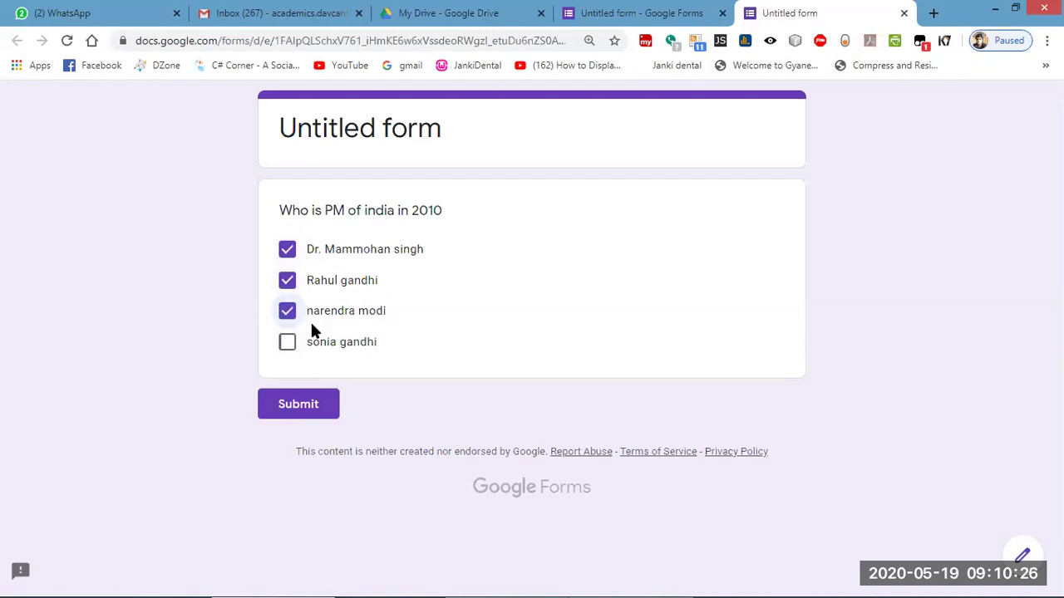
click(903, 14)
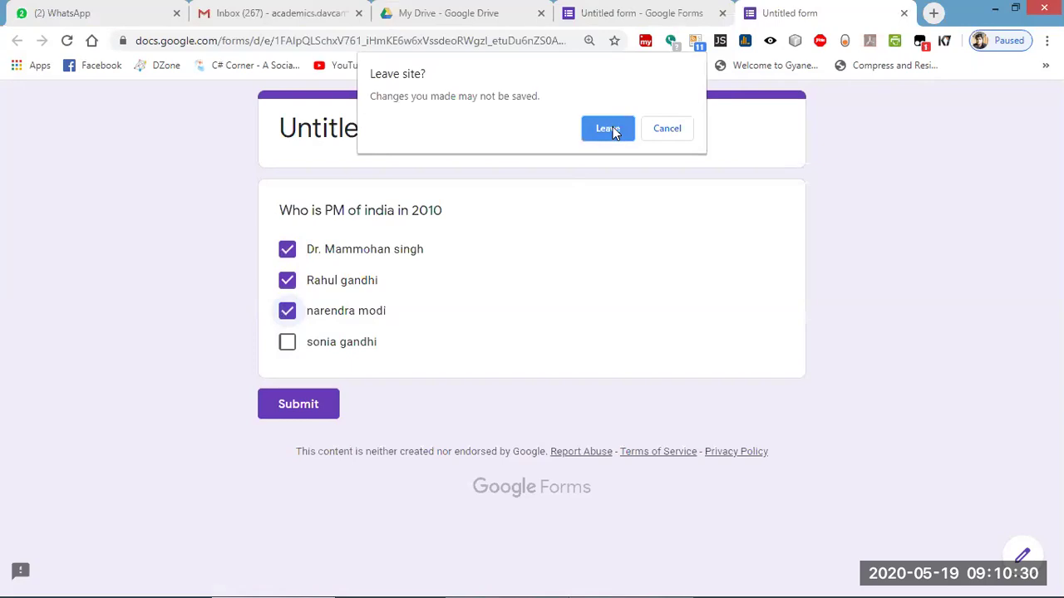
click(609, 129)
Switch the PM question to Dropdown, listing the four candidates as numbered choices 1–4.
scroll(434, 408, down, 1)
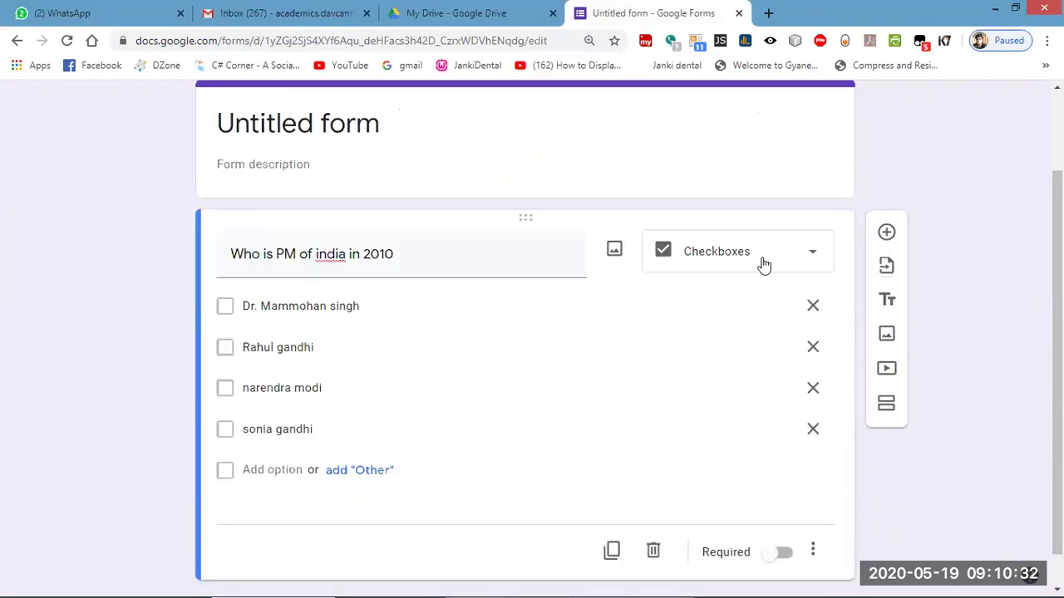
click(763, 264)
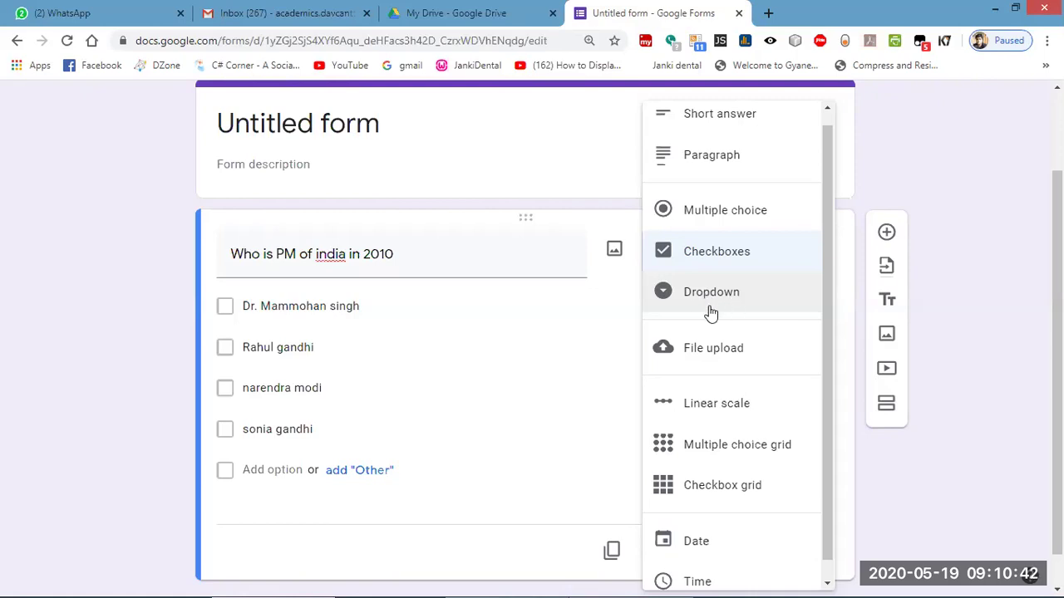
click(720, 293)
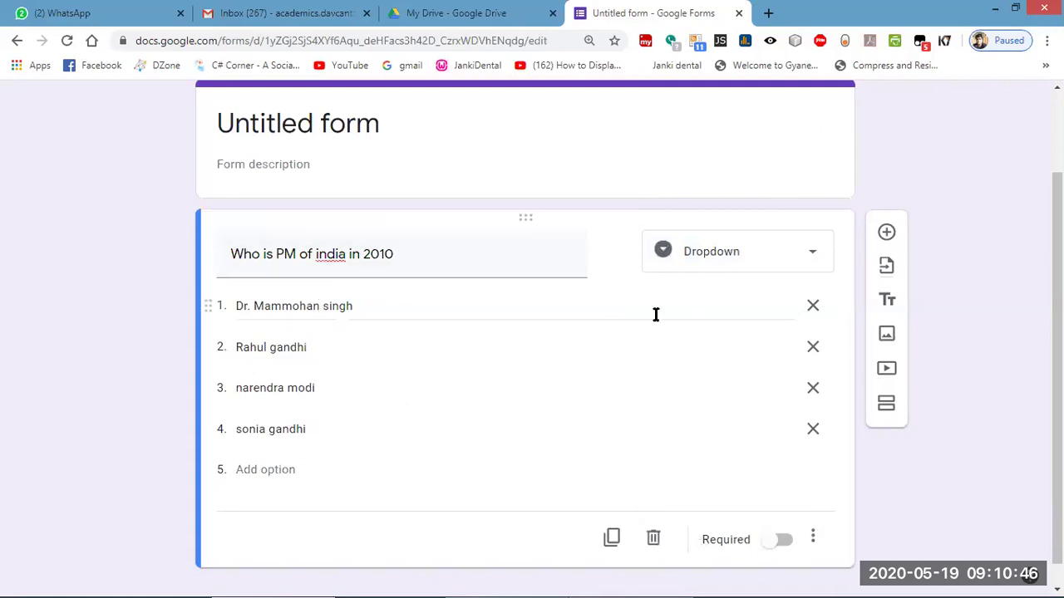
scroll(696, 318, up, 3)
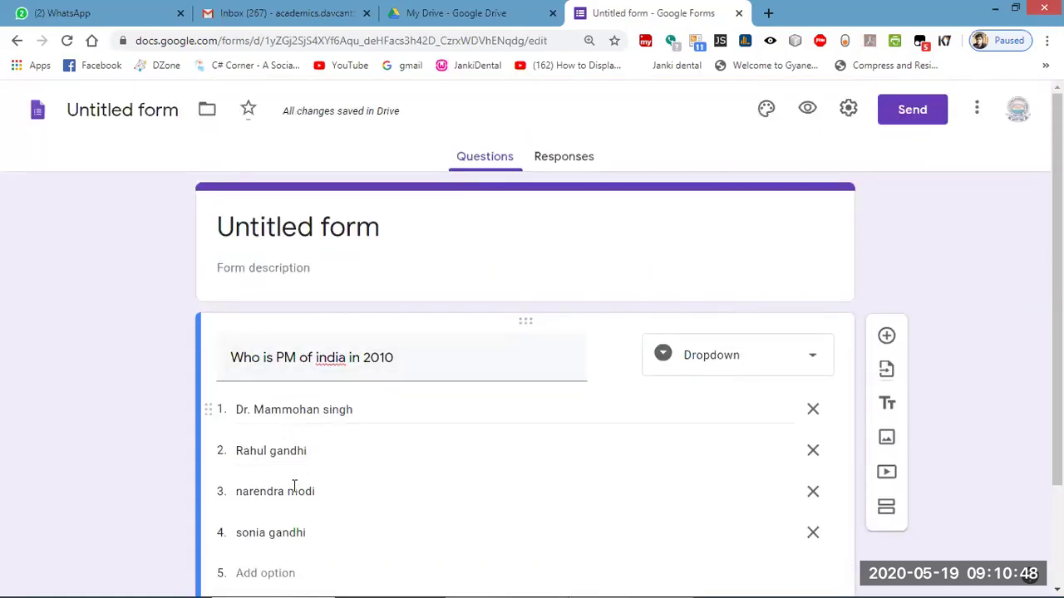
Preview the form and open its Choose list, then close the preview and reopen the question-type list.
click(808, 111)
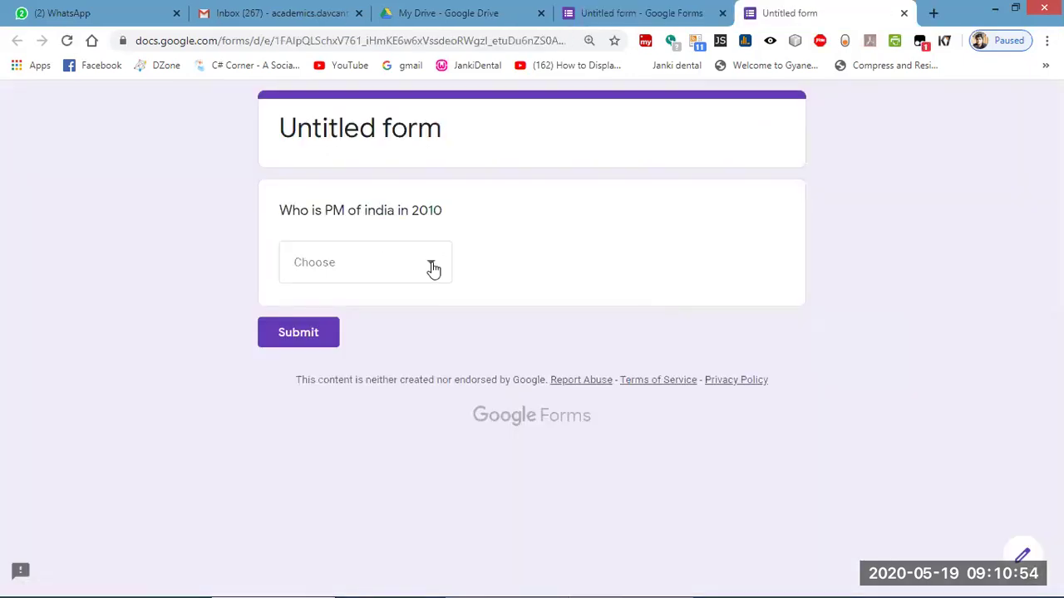
click(433, 267)
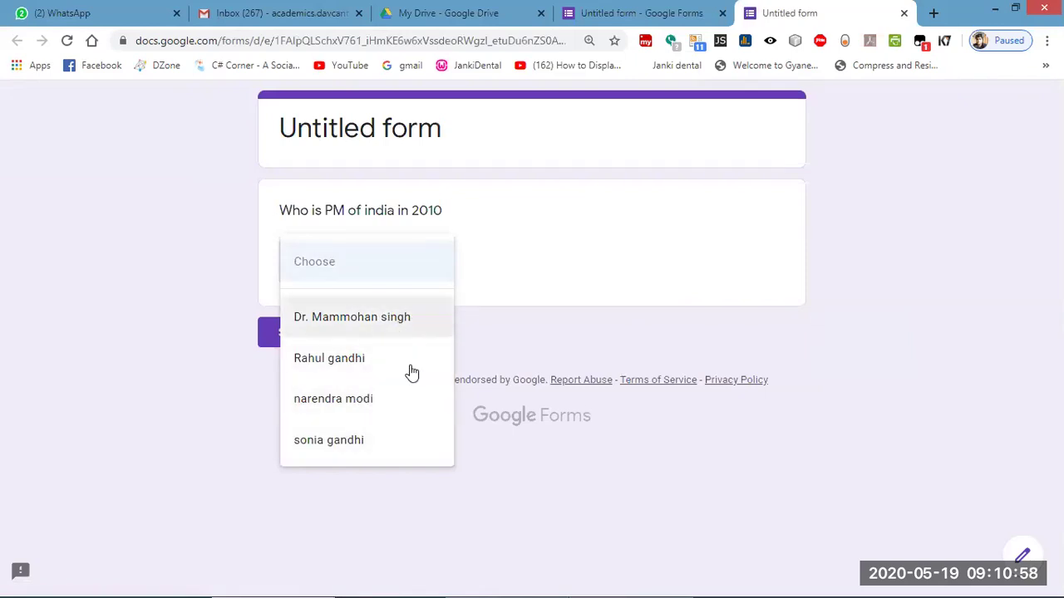
click(904, 13)
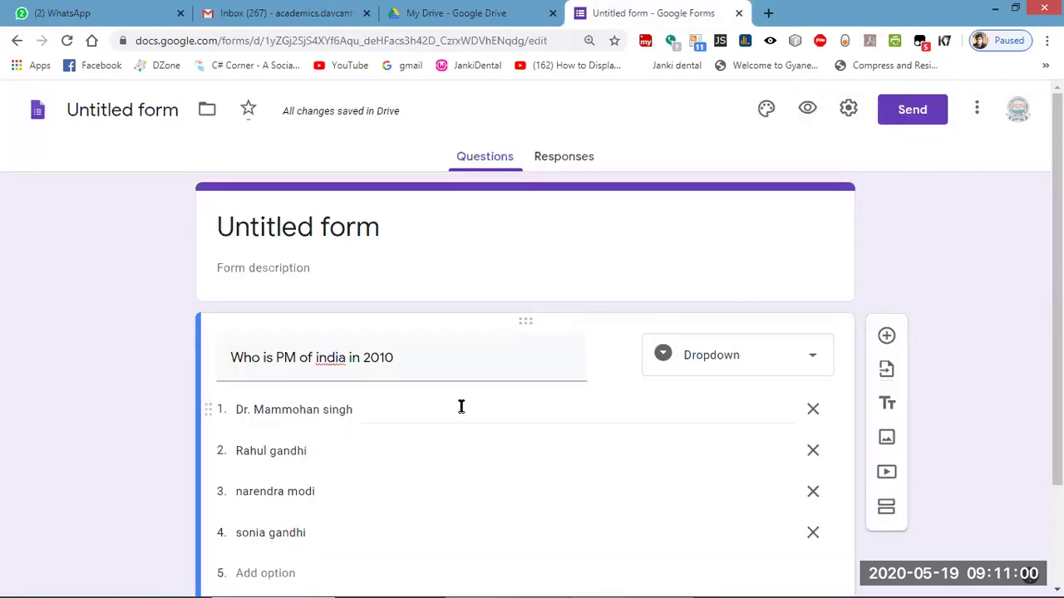
click(773, 358)
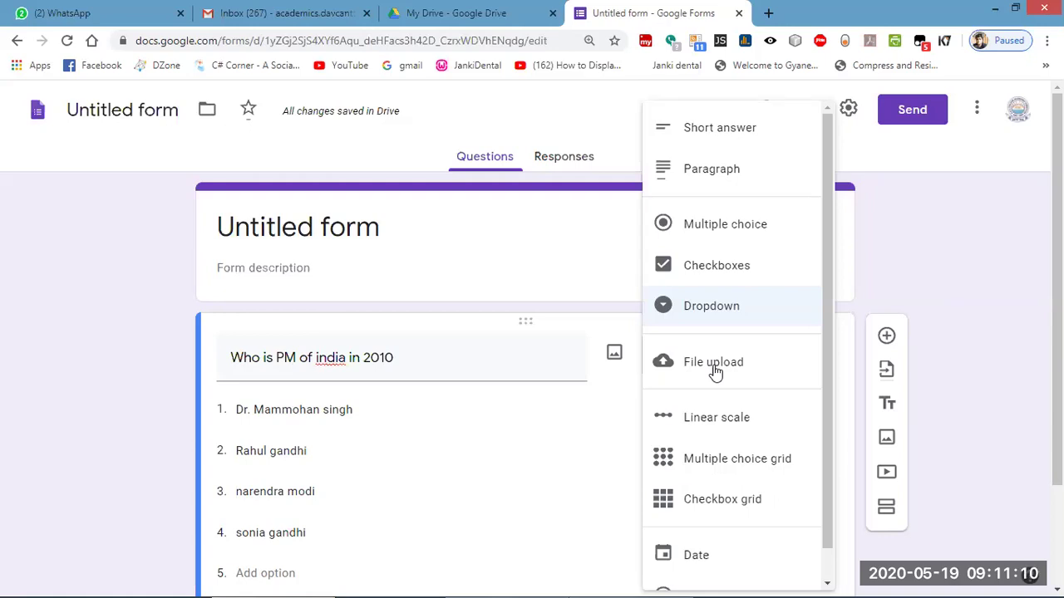
click(715, 366)
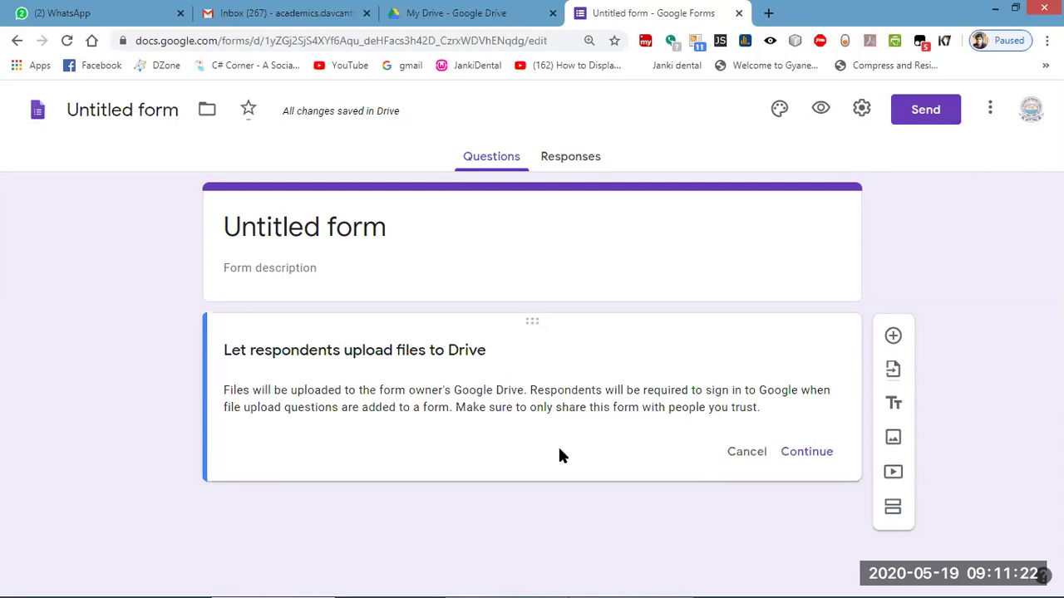
click(796, 454)
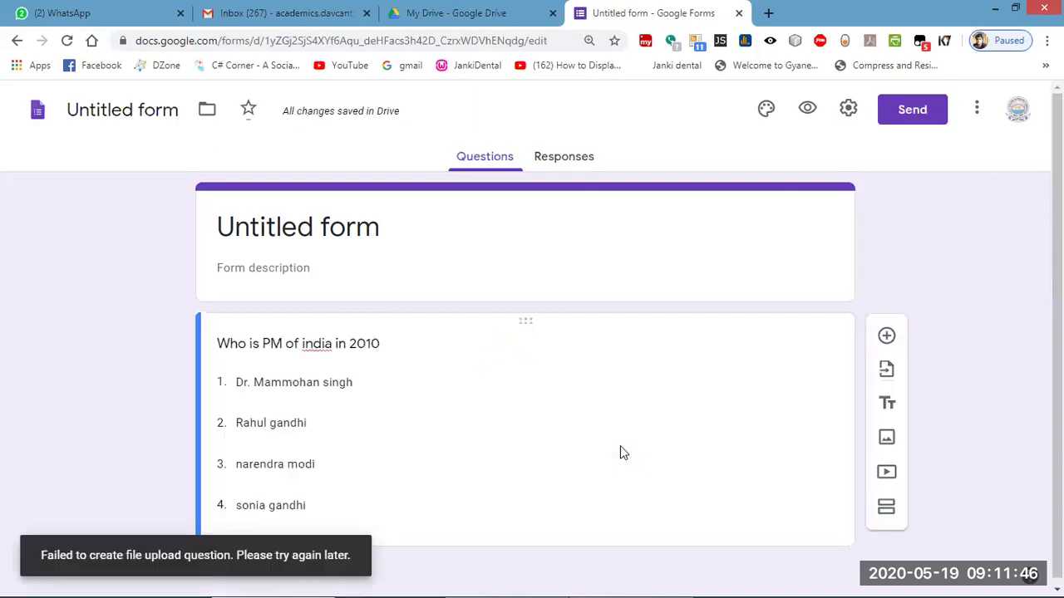
scroll(374, 498, down, 1)
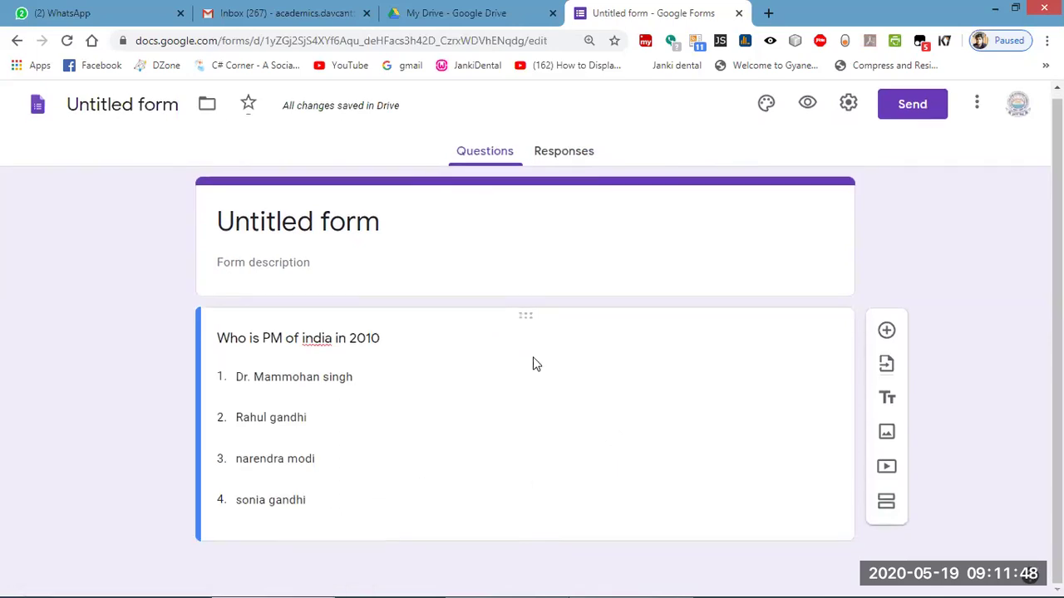
Add a new blank question, then select the PM dropdown question and delete it.
click(617, 347)
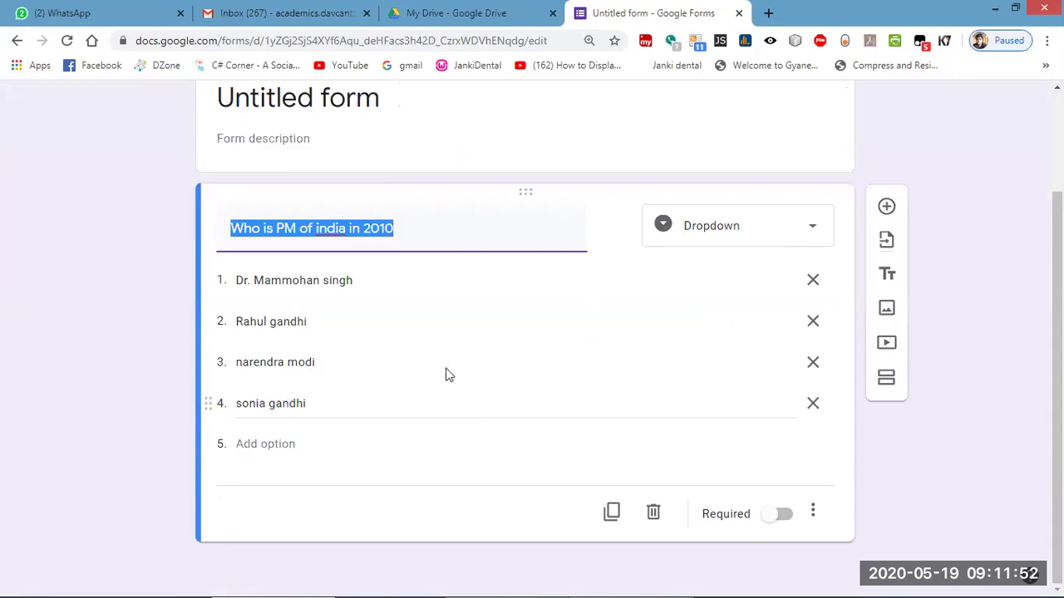
click(886, 208)
scroll(477, 468, down, 3)
scroll(479, 417, up, 3)
scroll(480, 413, down, 2)
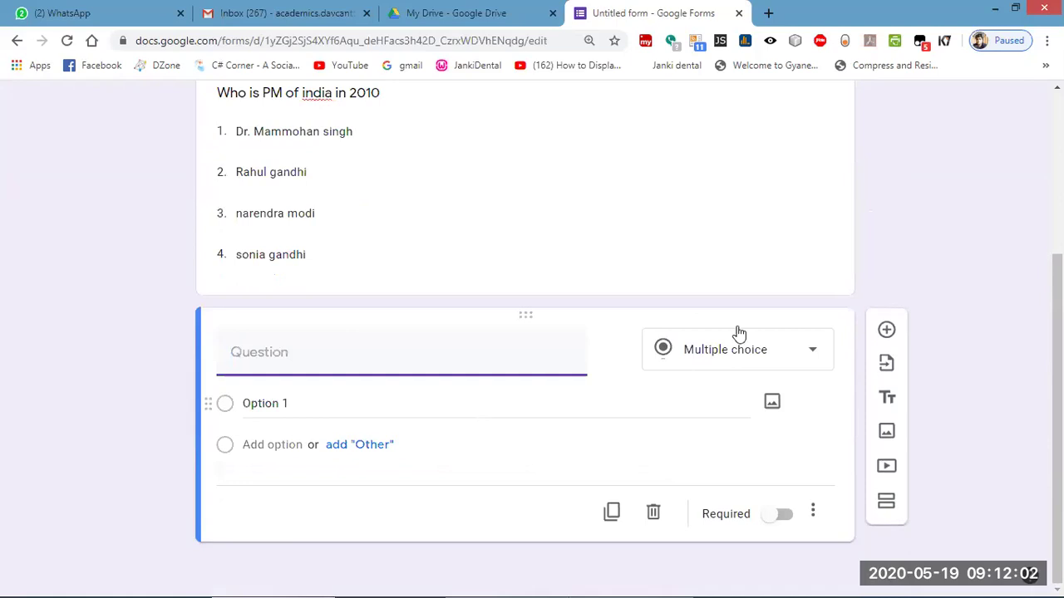
scroll(815, 183, up, 3)
scroll(665, 208, down, 3)
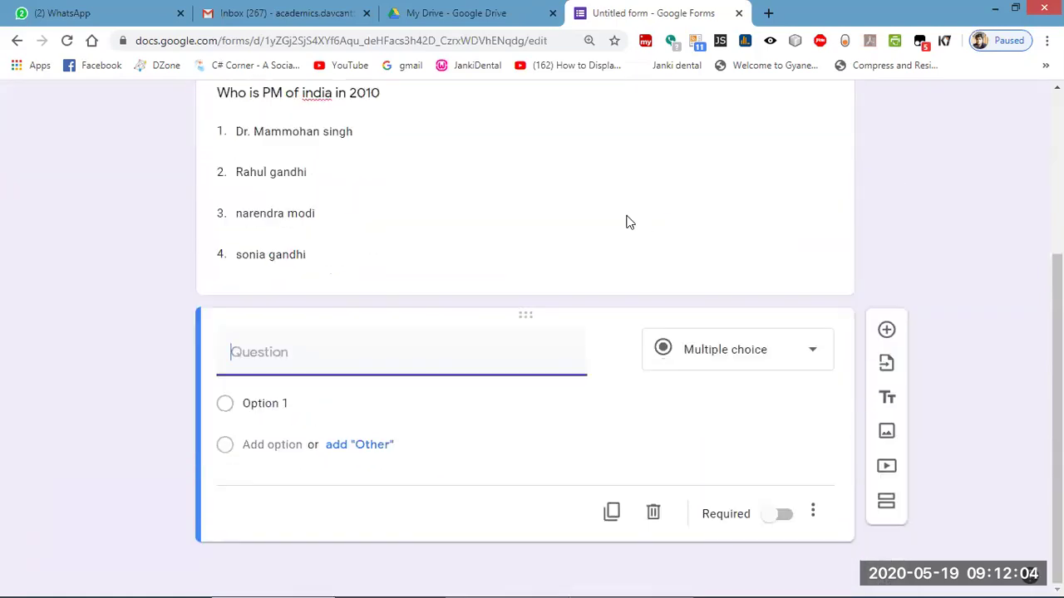
click(629, 221)
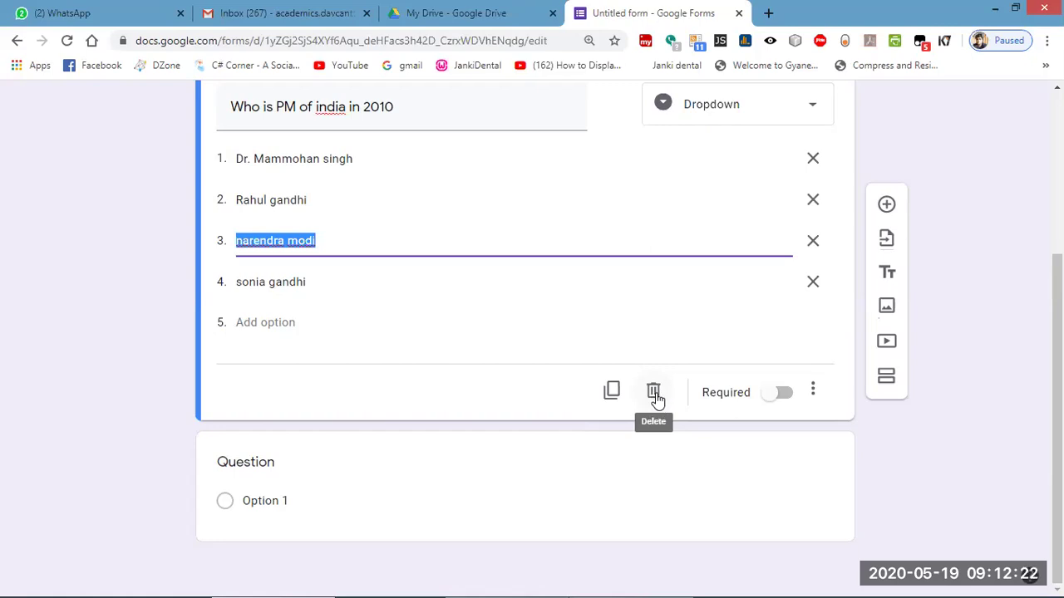
click(654, 395)
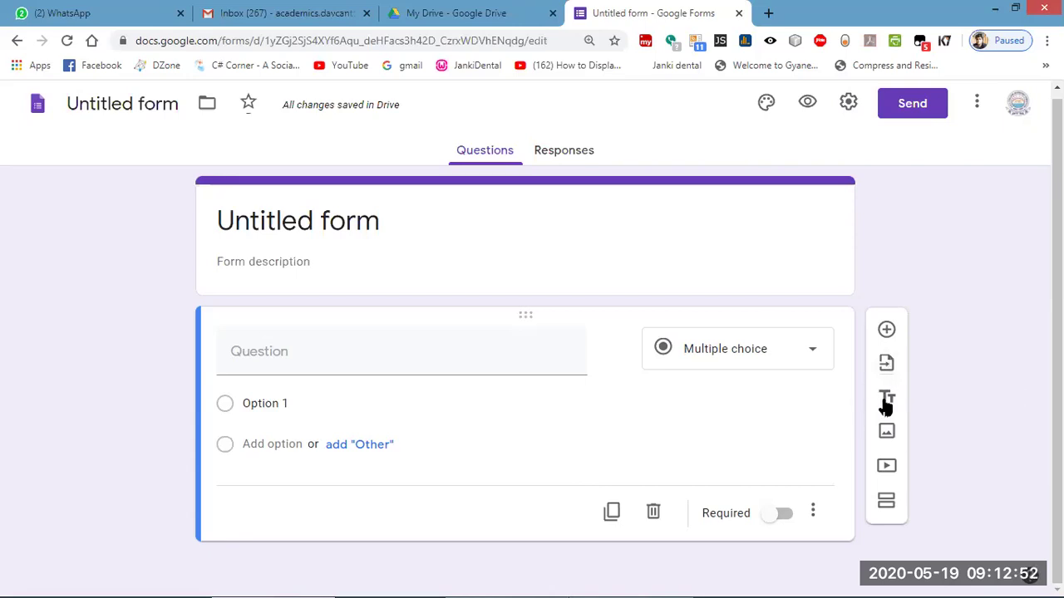
Write 'RAM Stands for ....' as the question text and make it a Short answer question.
click(320, 352)
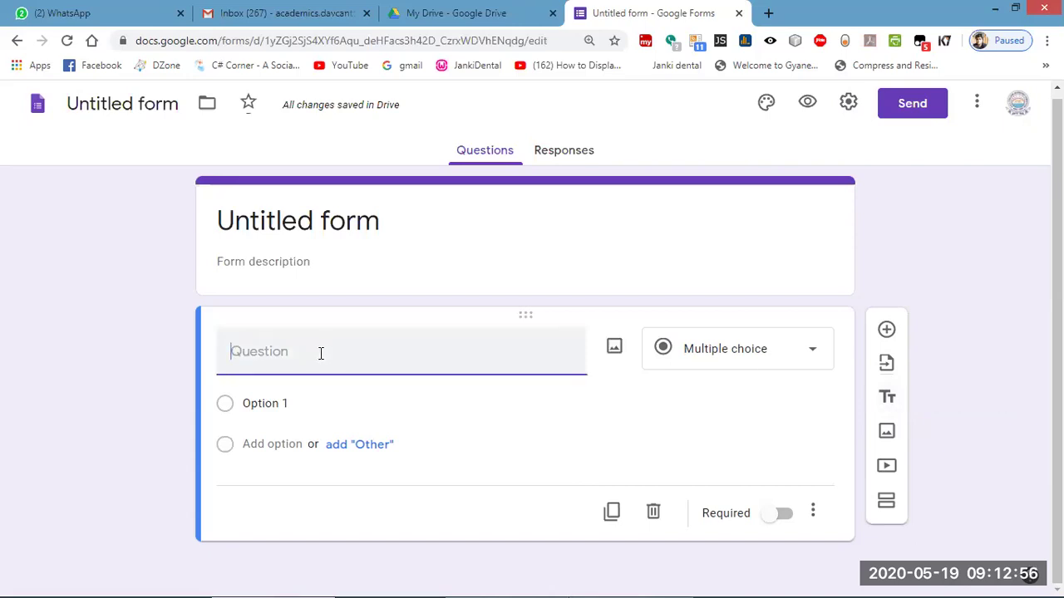
text(RAM Stan)
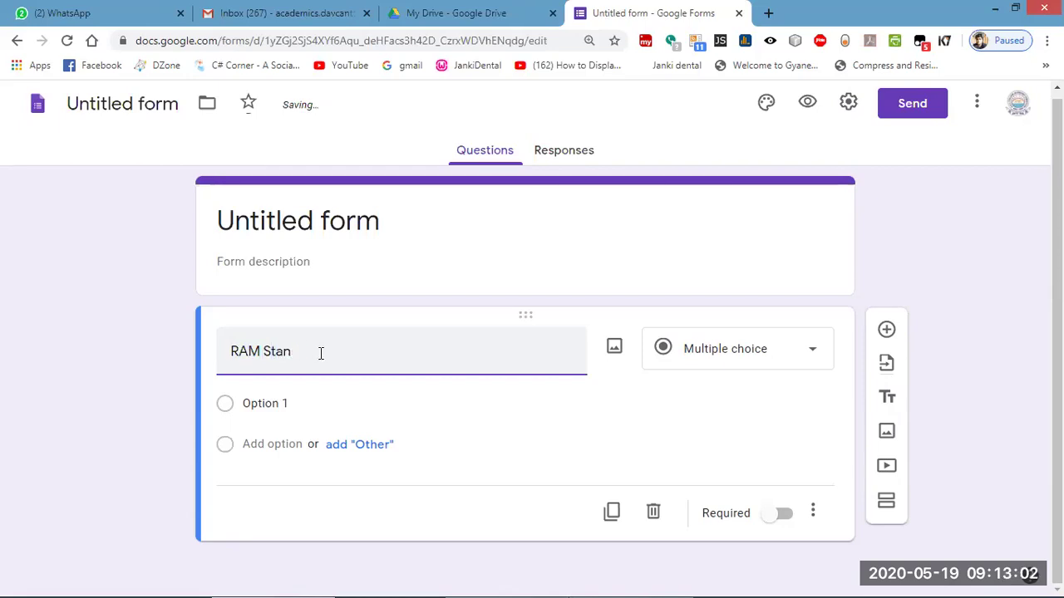
text(dtds for  ..............)
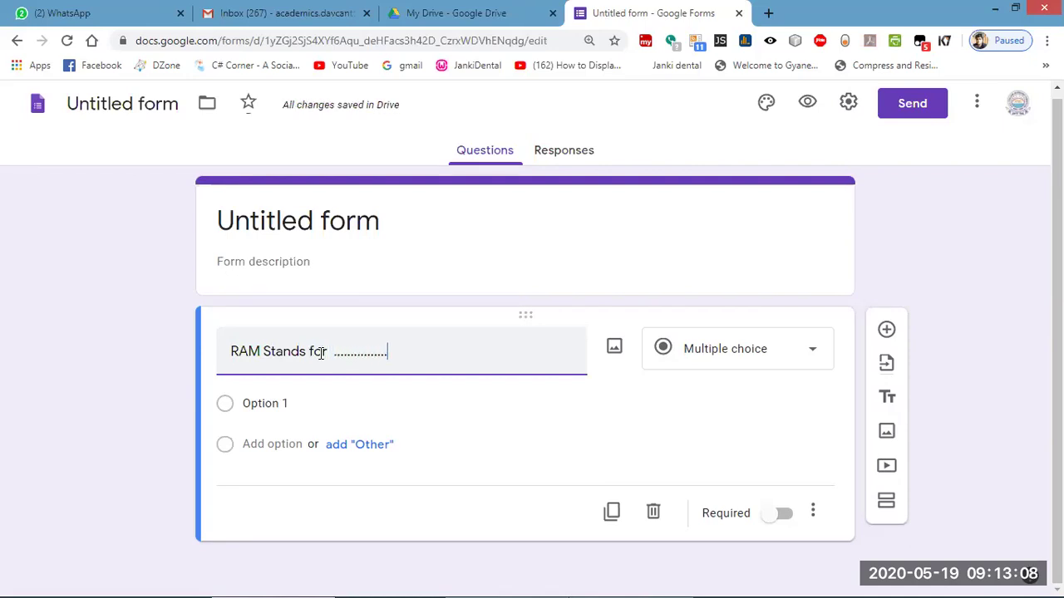
click(752, 359)
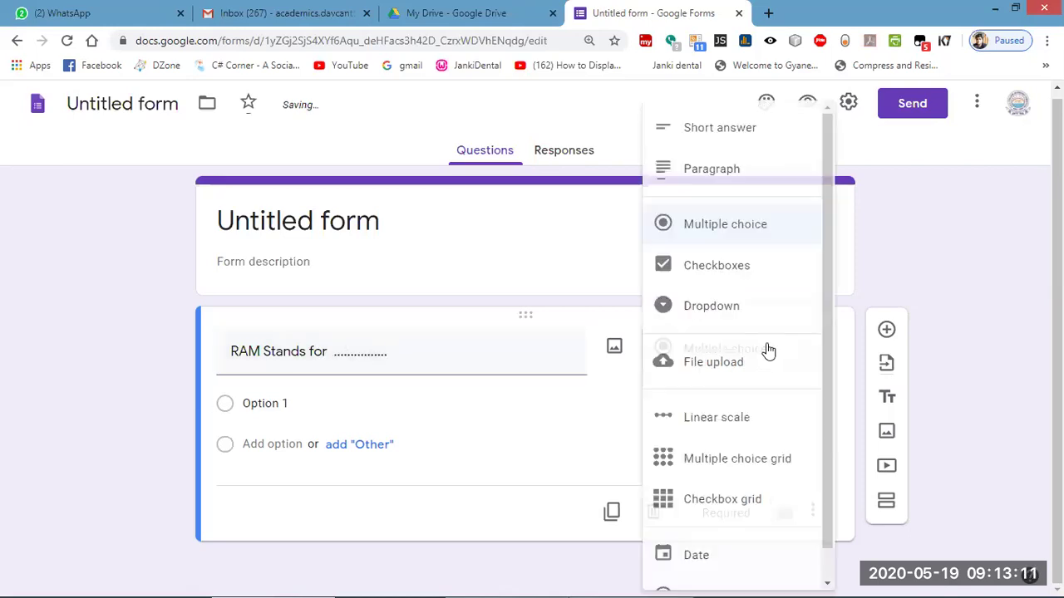
click(730, 129)
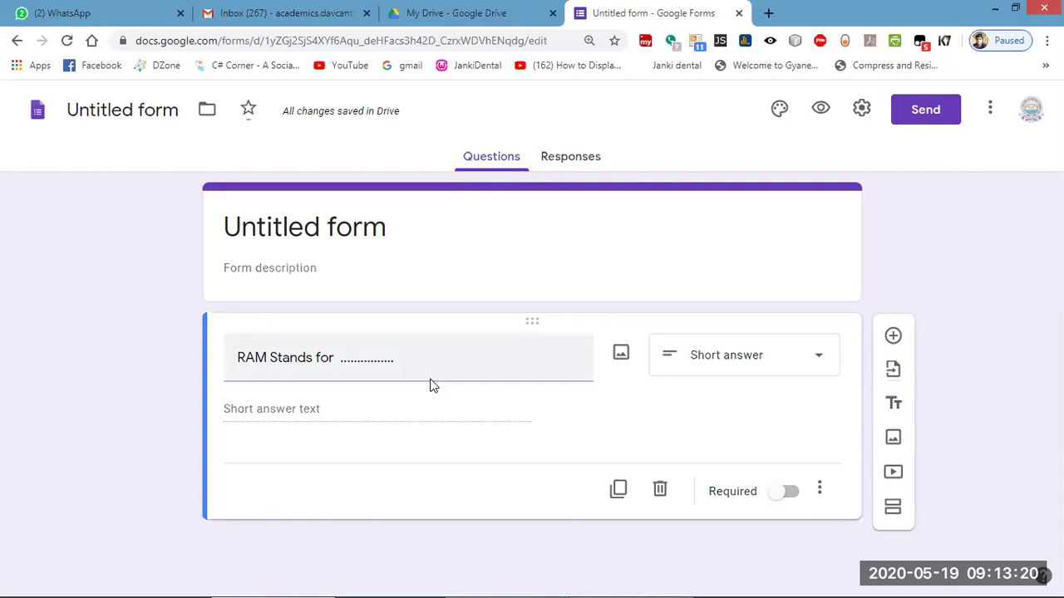
Add a title block above the RAM question reading '1. Fill in the blanks : [ 1 x 5 =5 ]'.
click(894, 407)
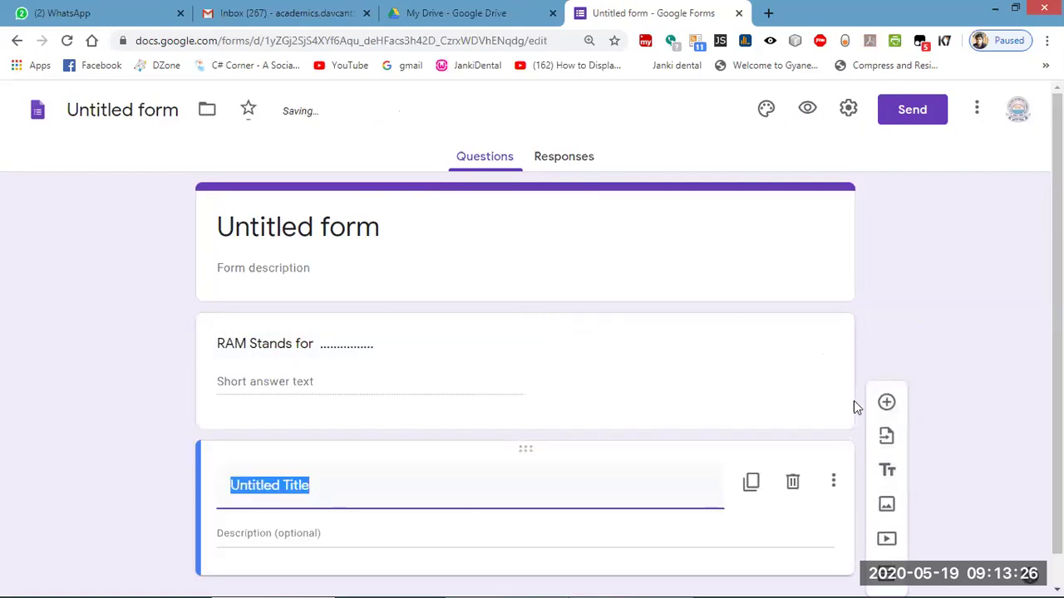
drag(527, 452, 502, 297)
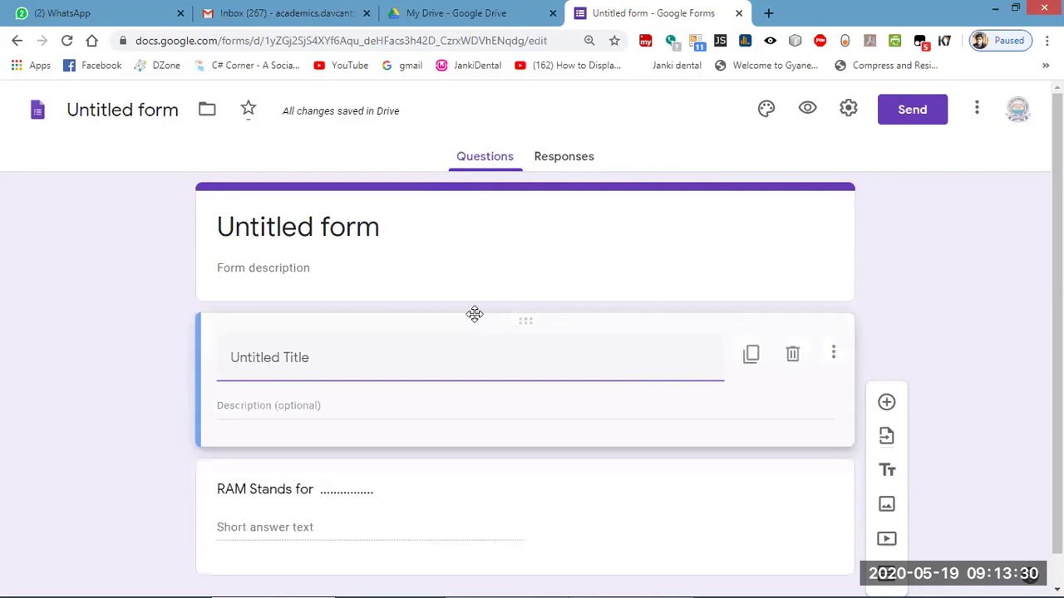
click(463, 366)
scroll(467, 441, down, 1)
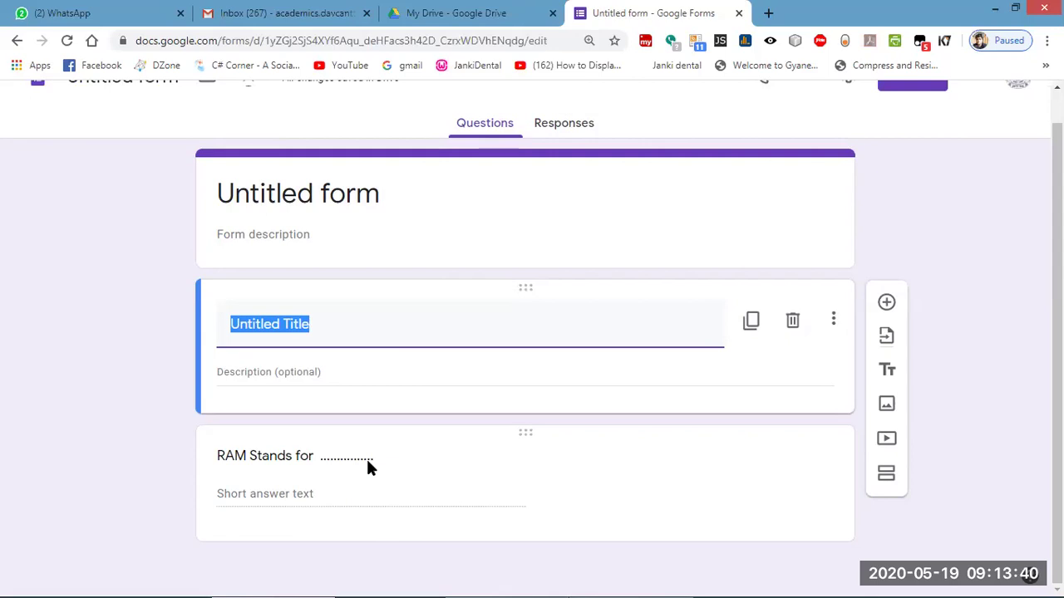
key(BackSpace)
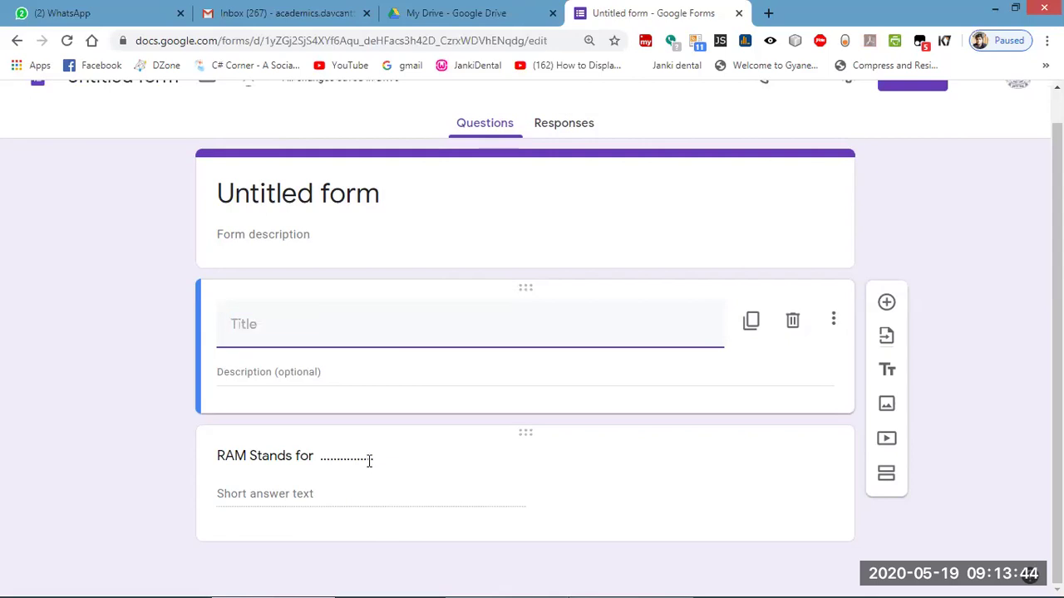
text(1. Fill in the blanks with)
key(BackSpace)
key(BackSpace)
key(BackSpace)
key(BackSpace)
key(BackSpace)
key(BackSpace)
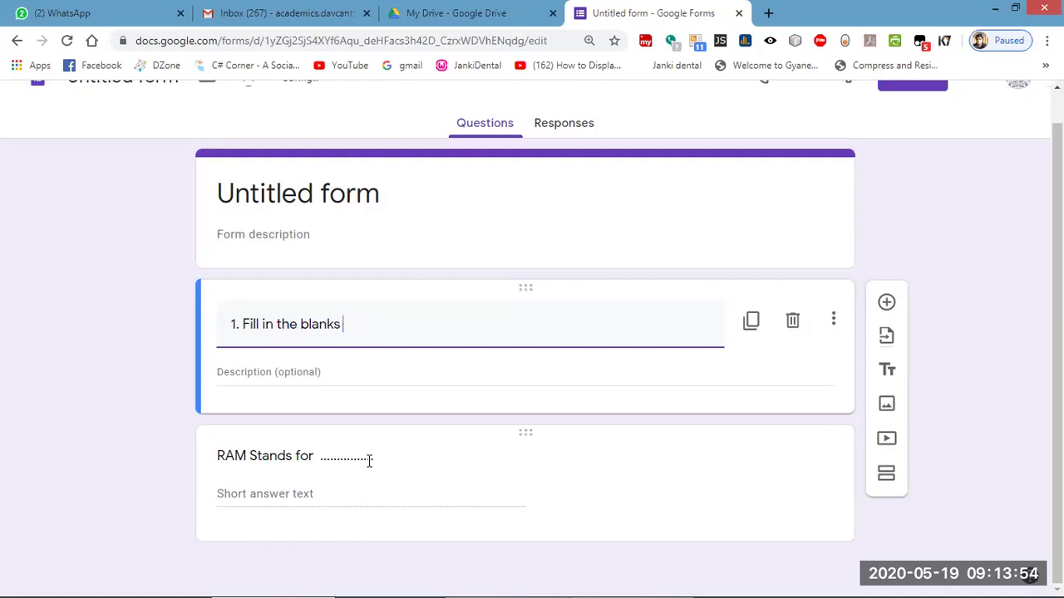
text(: [ 1 x 5 =5])
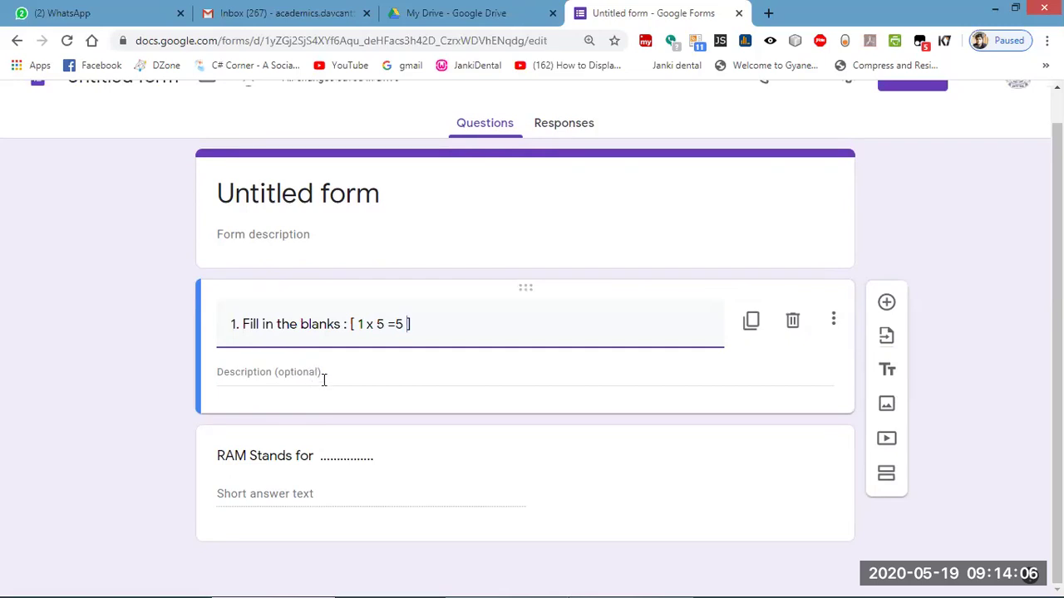
Give the heading the description 'RANDAM ACCESS MEMORY, CPU, MOTHER BOARD'.
click(300, 371)
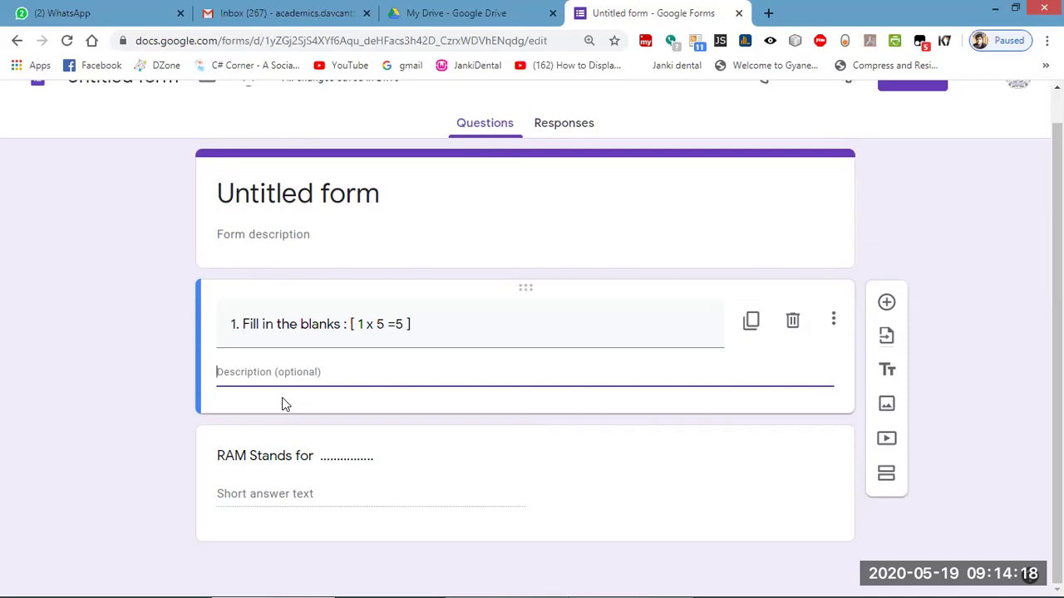
text(RA)
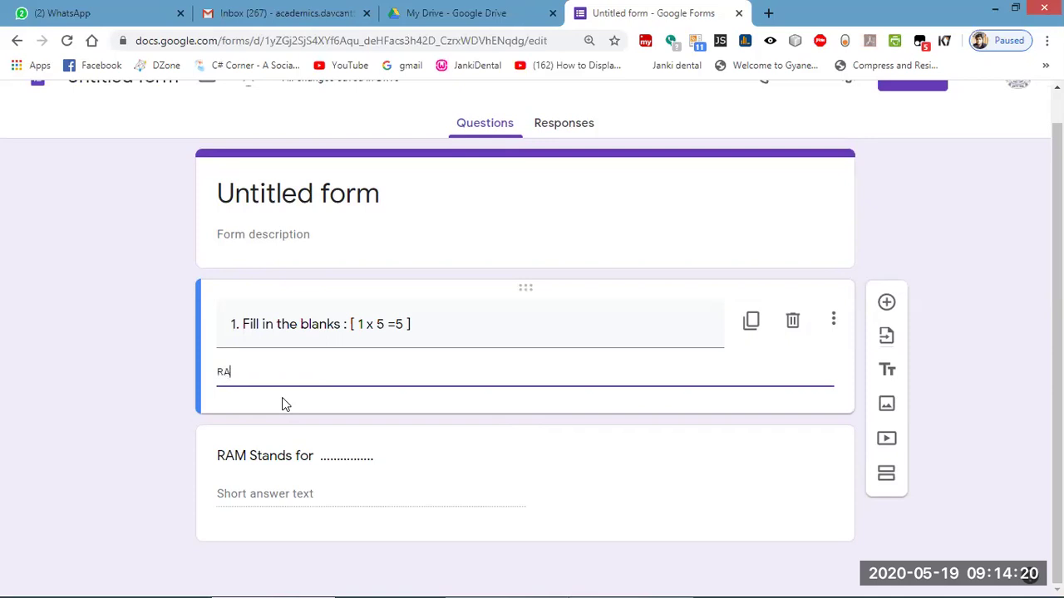
text(NDAM ACCESS M)
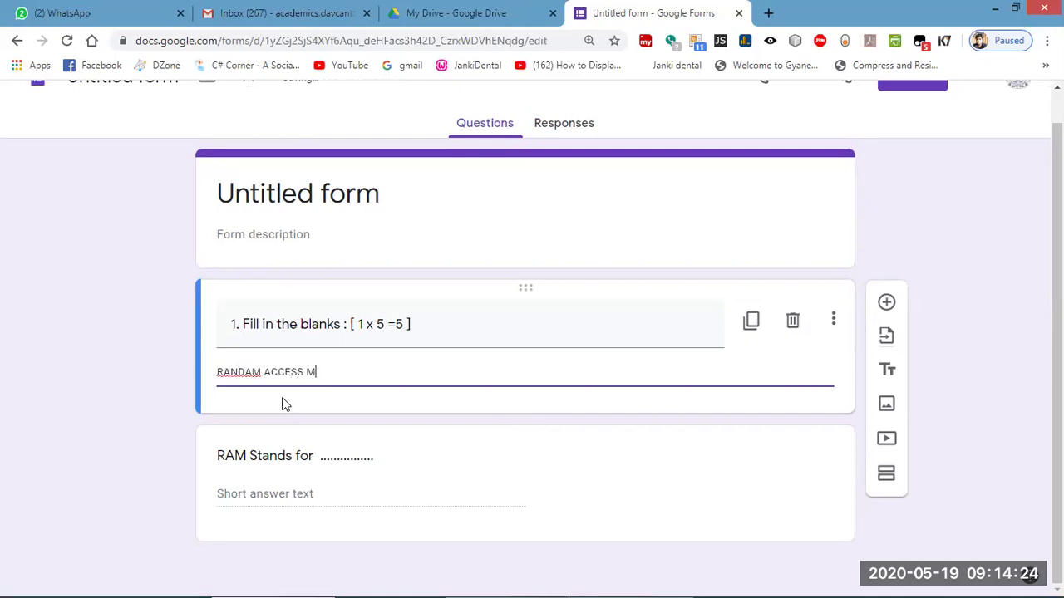
text(EMORY, cpu)
key(BackSpace)
key(BackSpace)
key(BackSpace)
text(CUP)
key(BackSpace)
key(BackSpace)
text(S)
key(BackSpace)
text(PU)
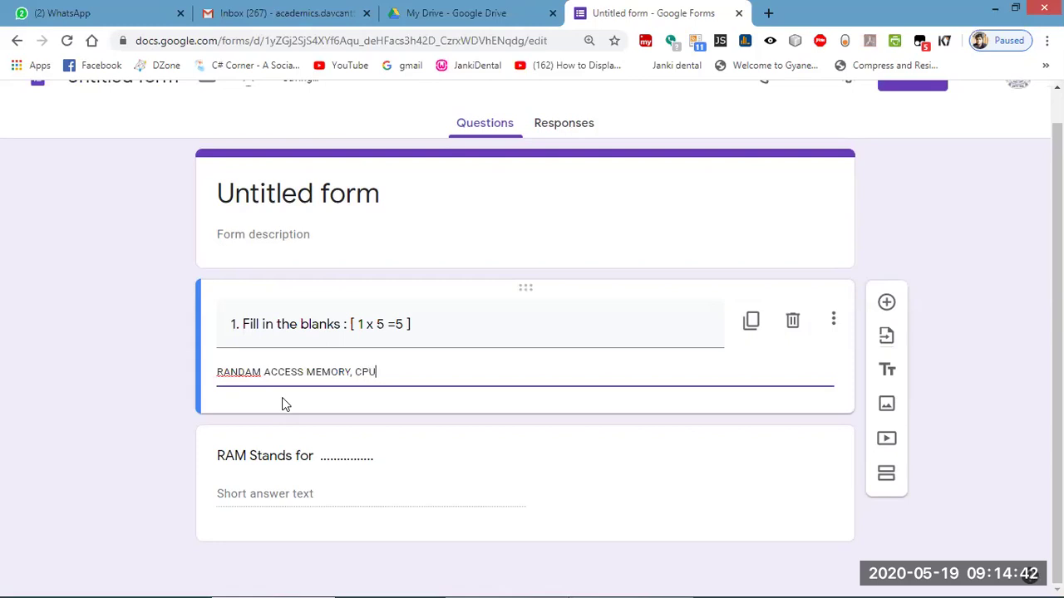
text(, MOTHER BOARD)
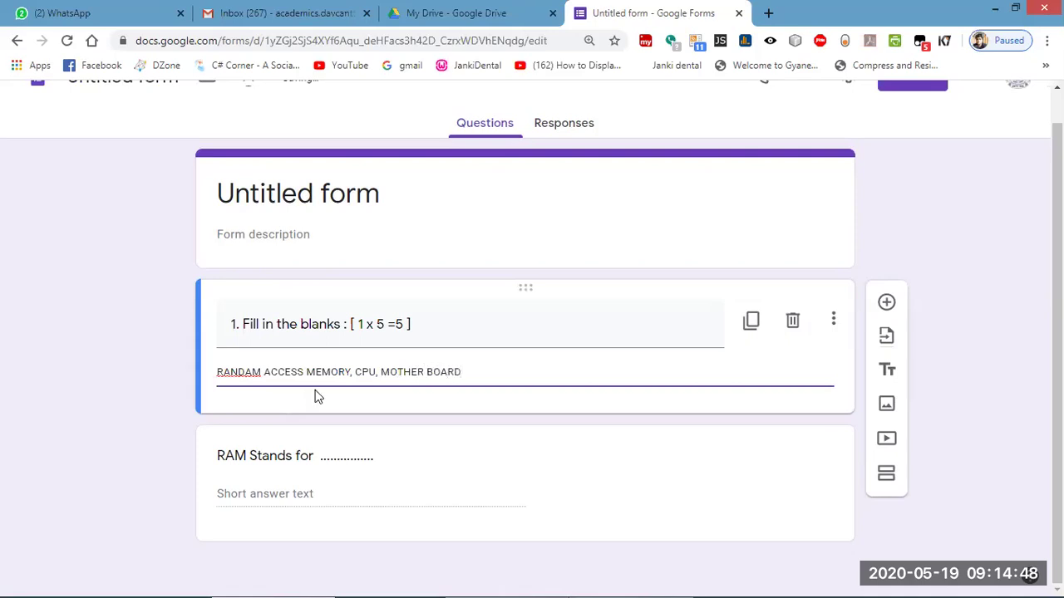
Change the heading's marks from 1 x 5 =5 to 1 x 3 =3.
triple_click(384, 324)
click(385, 324)
key(BackSpace)
text(3 =3)
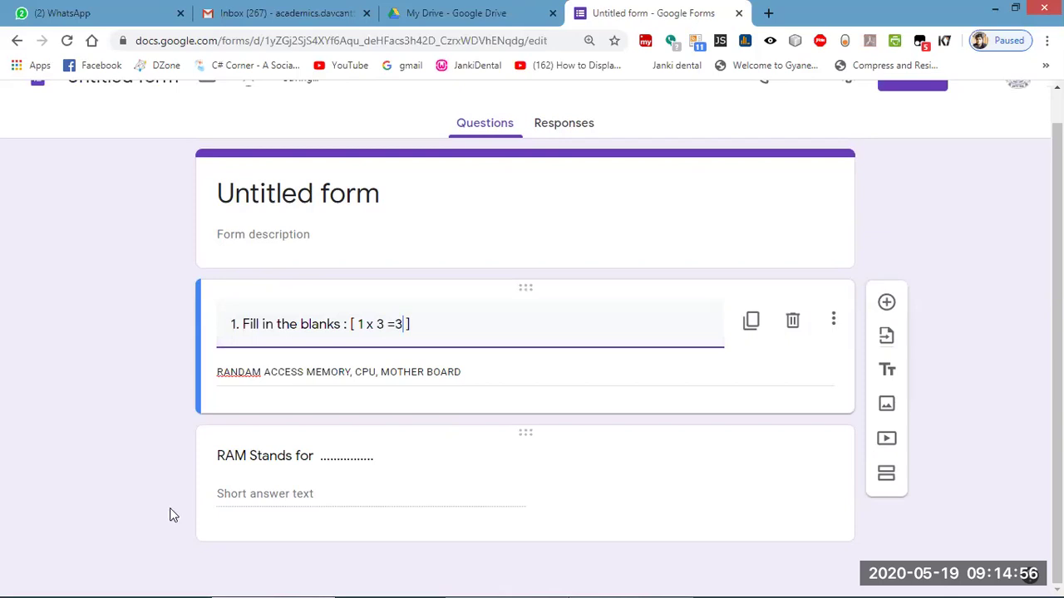
Duplicate the 'RAM Stands for' question and start clearing the copy's title.
click(698, 471)
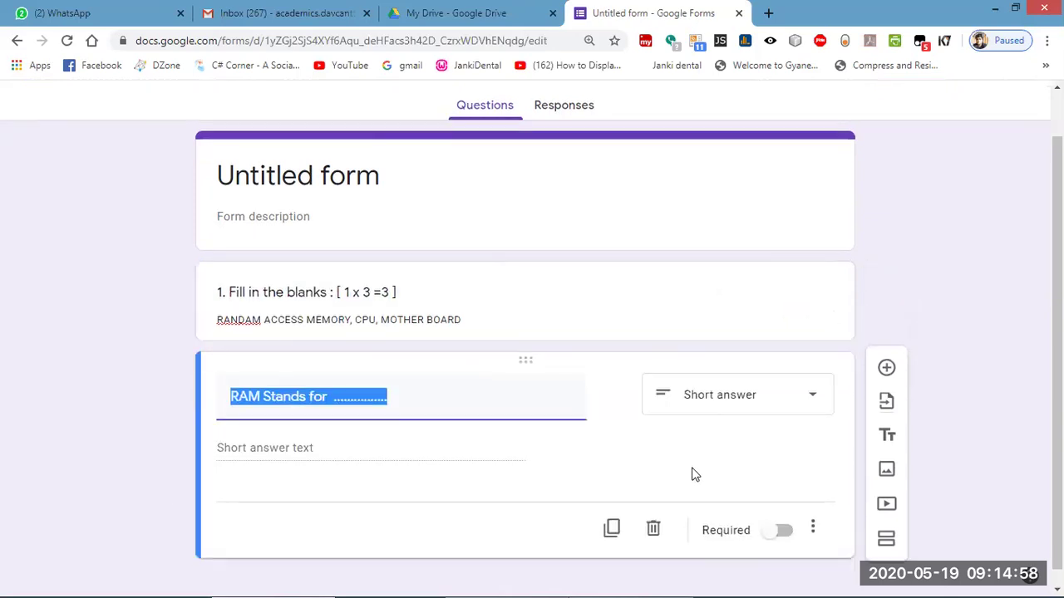
click(613, 517)
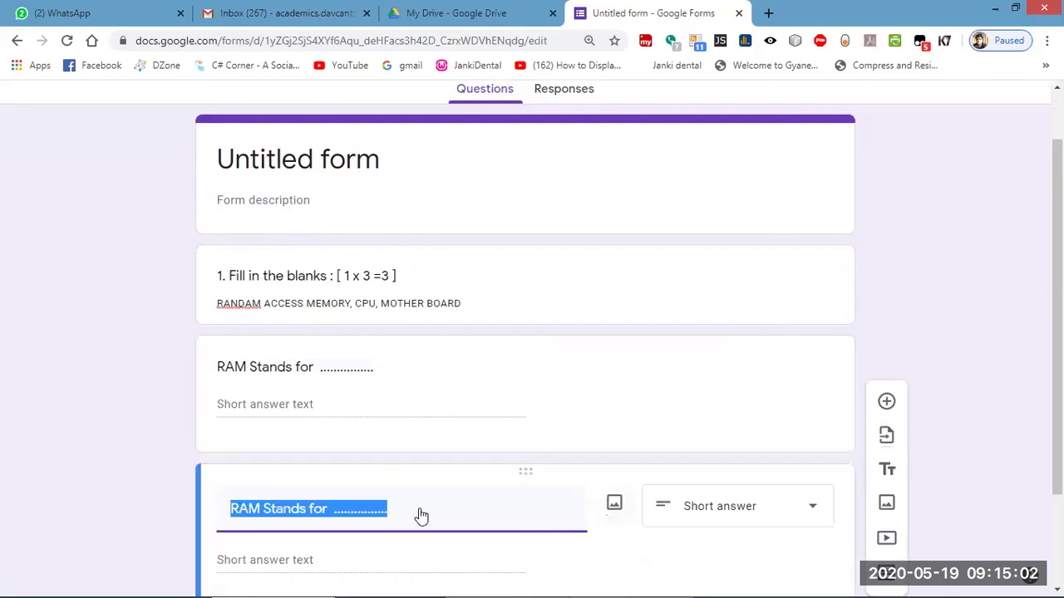
key(Home)
key(Delete)
key(Delete)
key(Delete)
key(Delete)
Retitle the copy 'Which part of the computer known as brain of the computer.' as Short answer.
key(Delete)
key(Delete)
key(Delete)
key(Delete)
key(Delete)
key(Delete)
key(Delete)
key(Delete)
key(Delete)
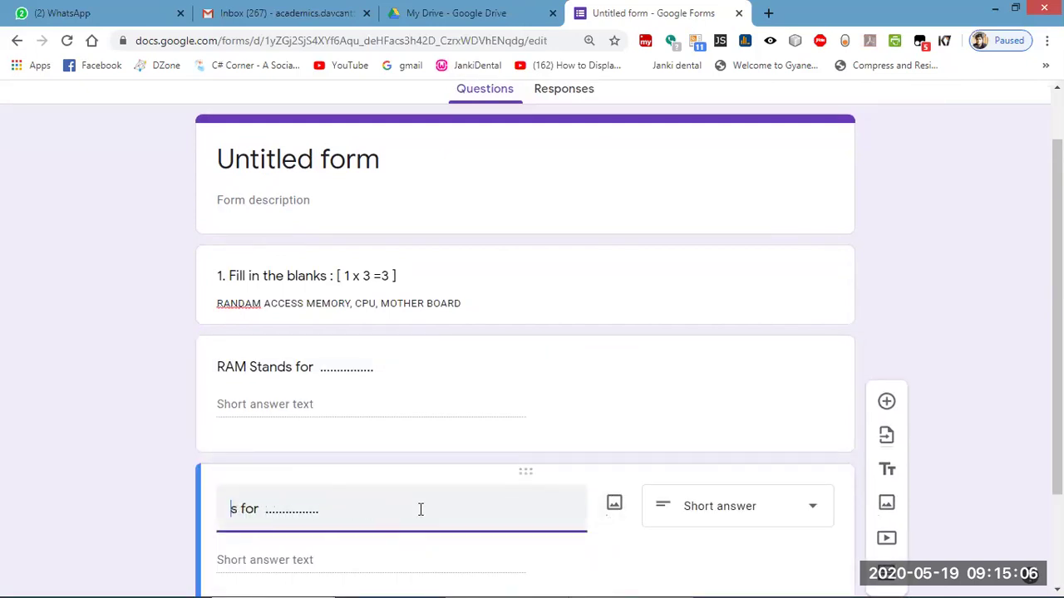
key(Delete)
key(End)
text(HICH)
key(BackSpace)
key(ctrl+a)
key(BackSpace)
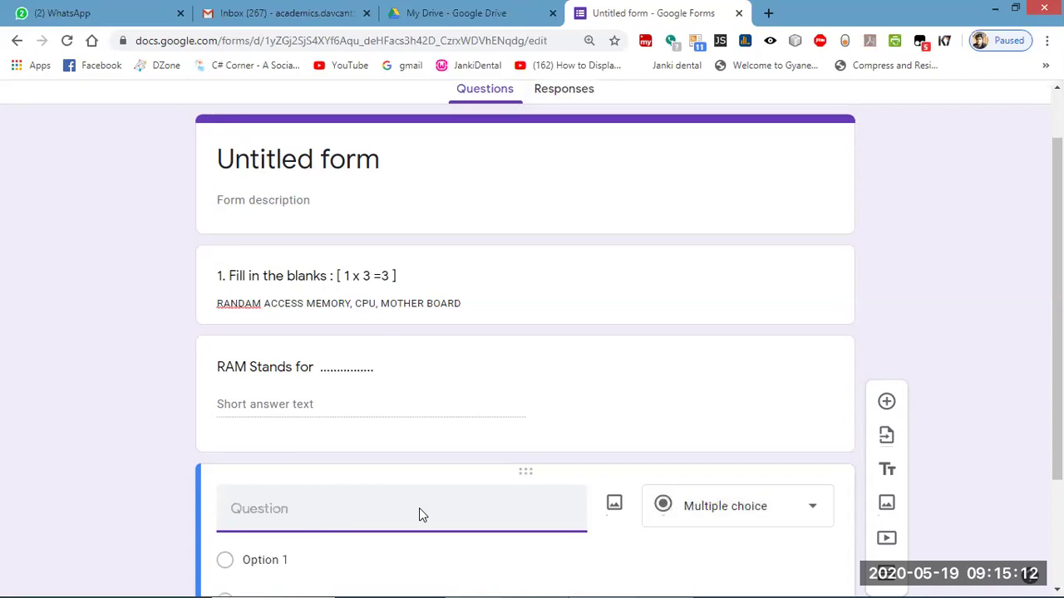
text(Whi)
text(ch part of th)
text(e computer k)
text(ono)
key(BackSpace)
key(BackSpace)
key(BackSpace)
key(BackSpace)
text(n)
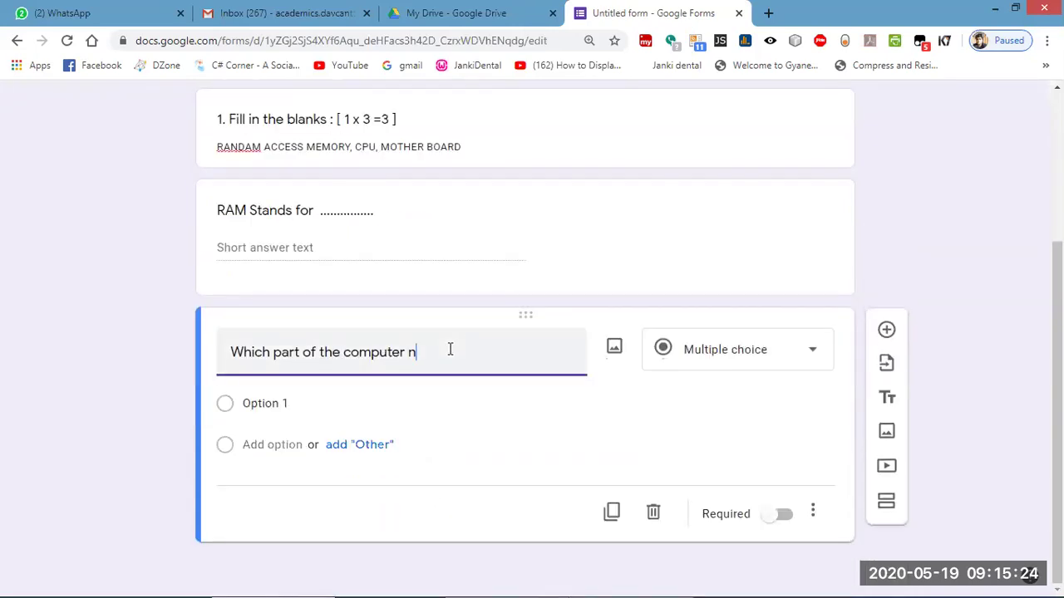
key(BackSpace)
text(known as brain of the com)
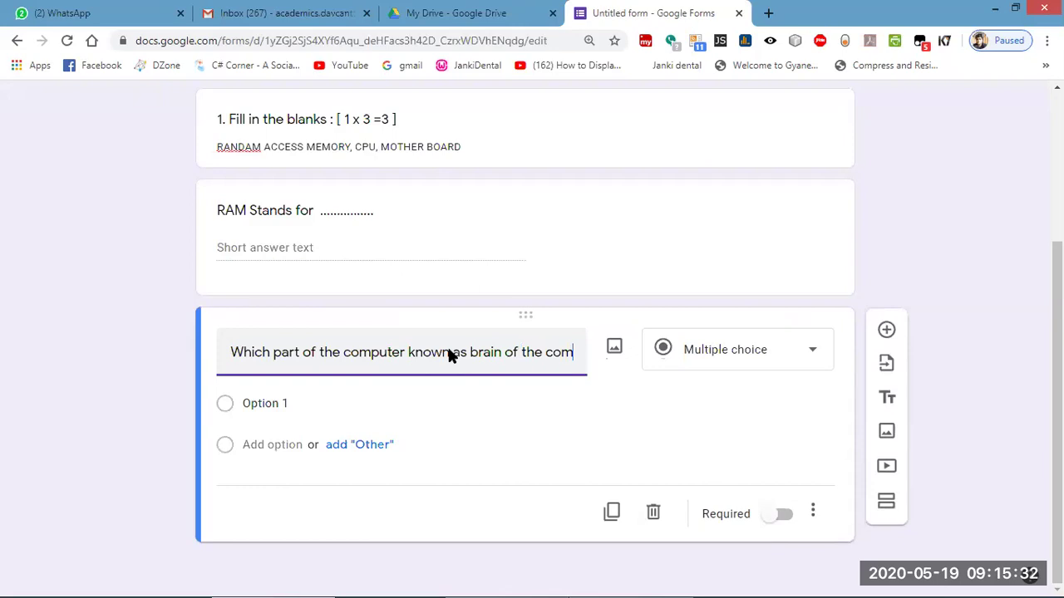
text(puter.)
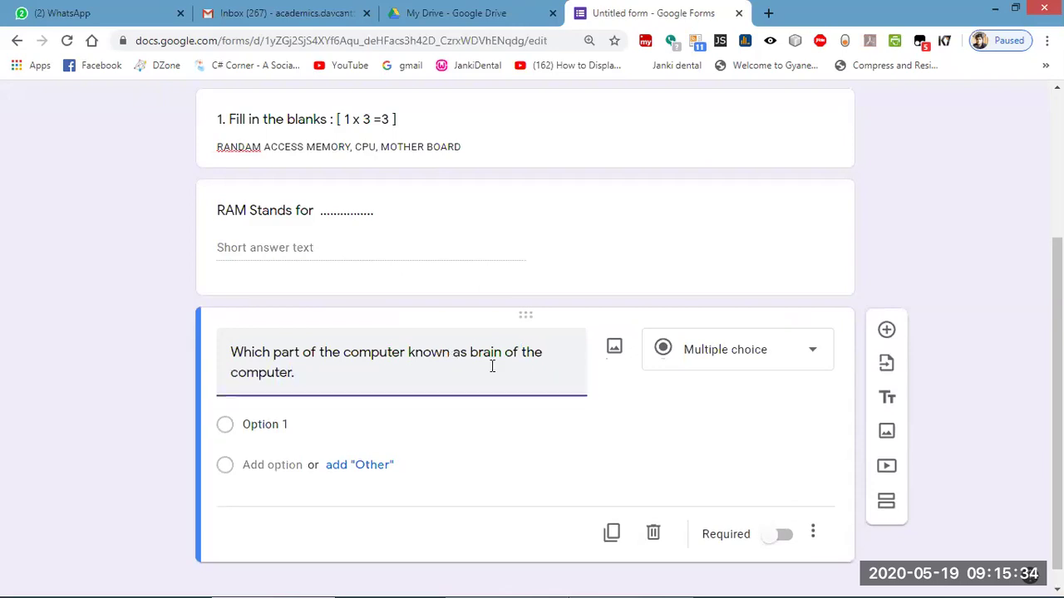
click(722, 356)
click(724, 142)
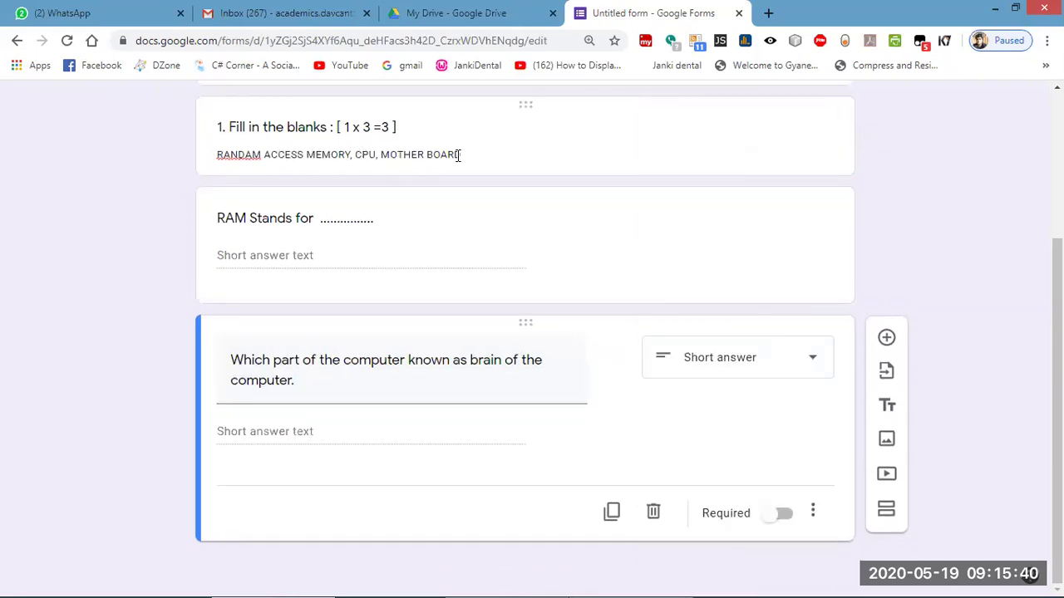
Append GPU, TPU, BIOS and CMOS to the word list after MOTHER BOARD.
triple_click(466, 162)
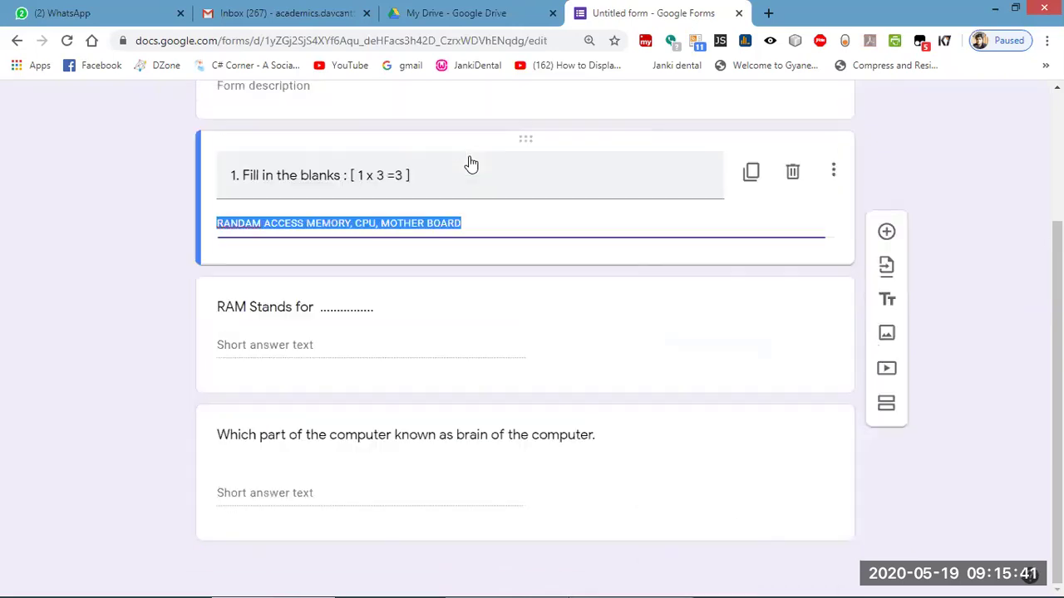
click(472, 225)
text(, )
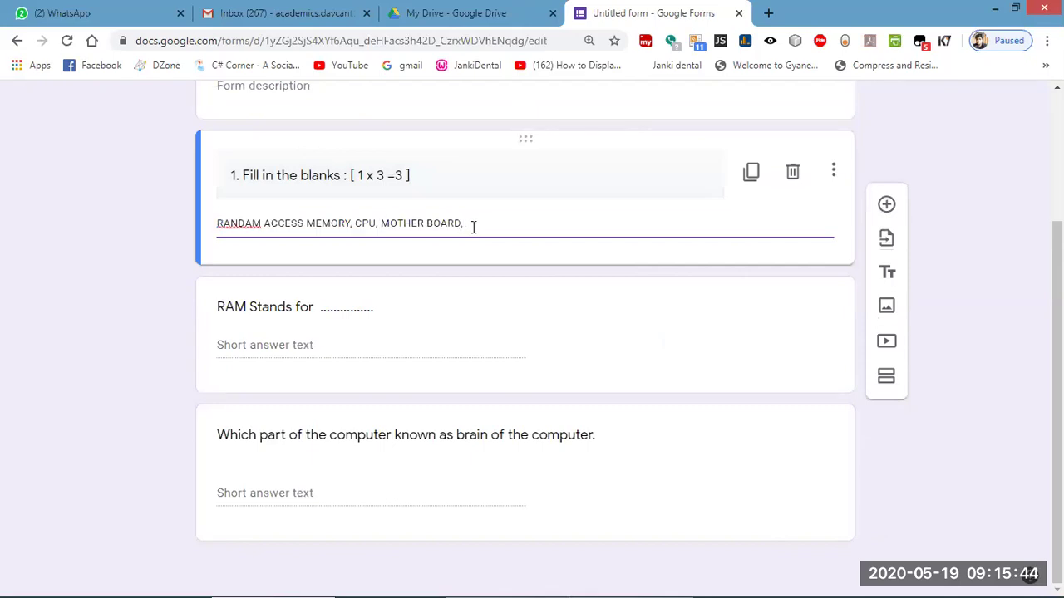
text(GPU ,TPU,B IOS, CMOS)
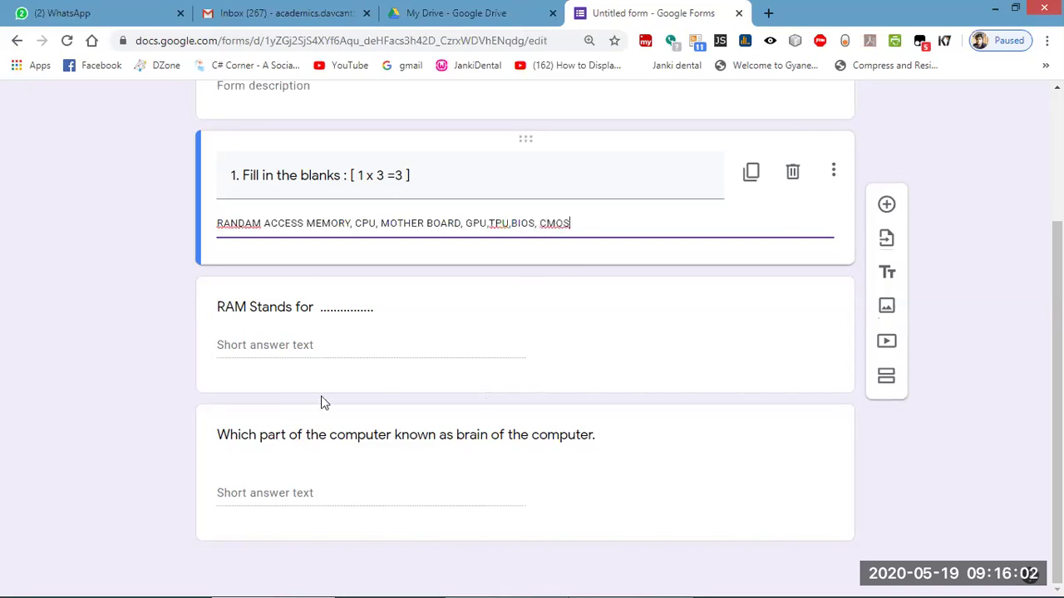
click(97, 413)
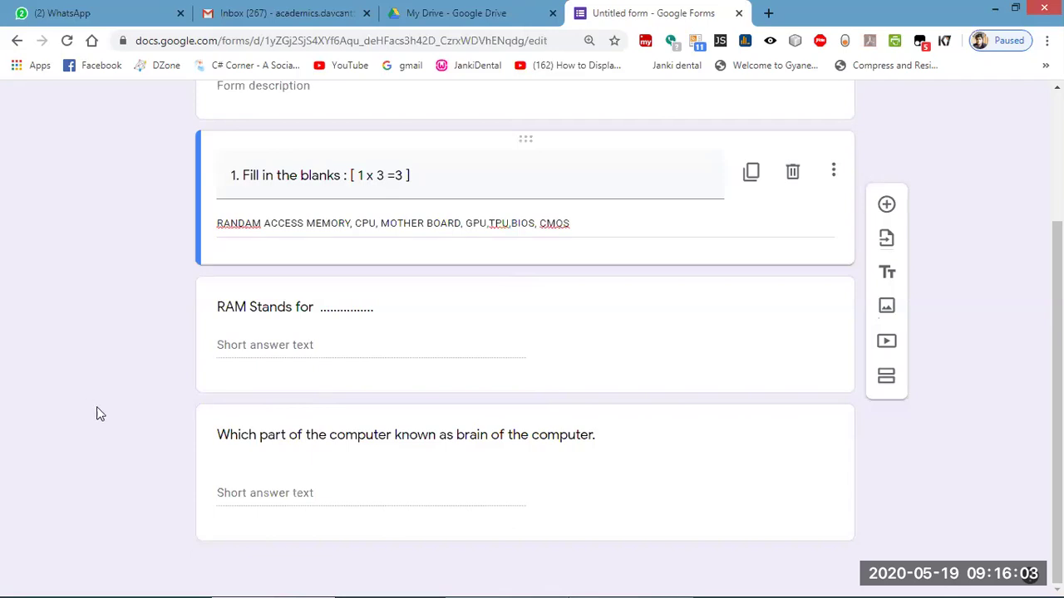
click(698, 475)
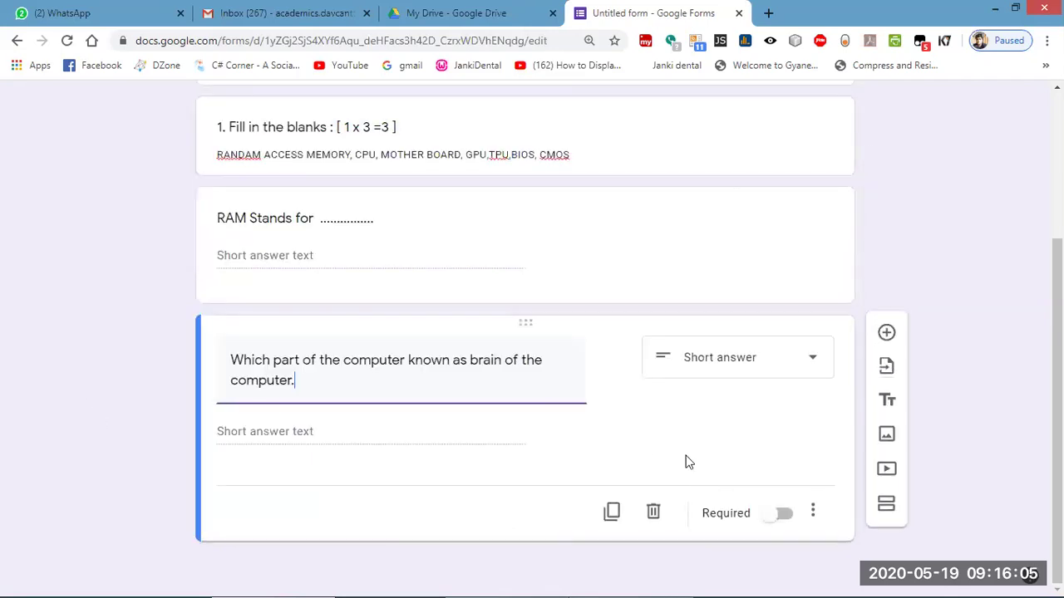
Duplicate the brain question and retype it as 'Which part of the computer hold graphics processing'.
click(612, 513)
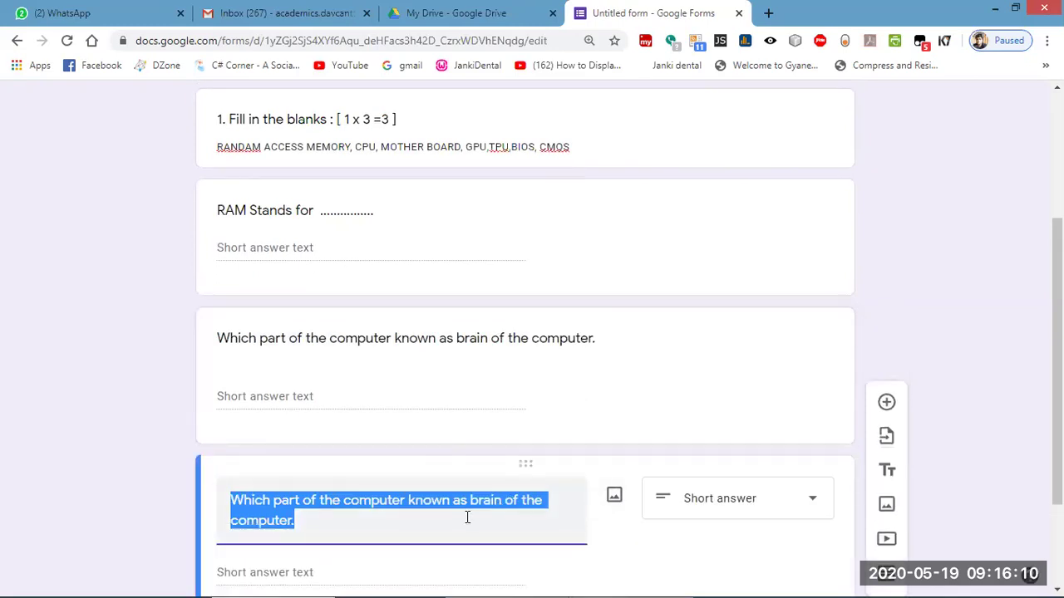
key(BackSpace)
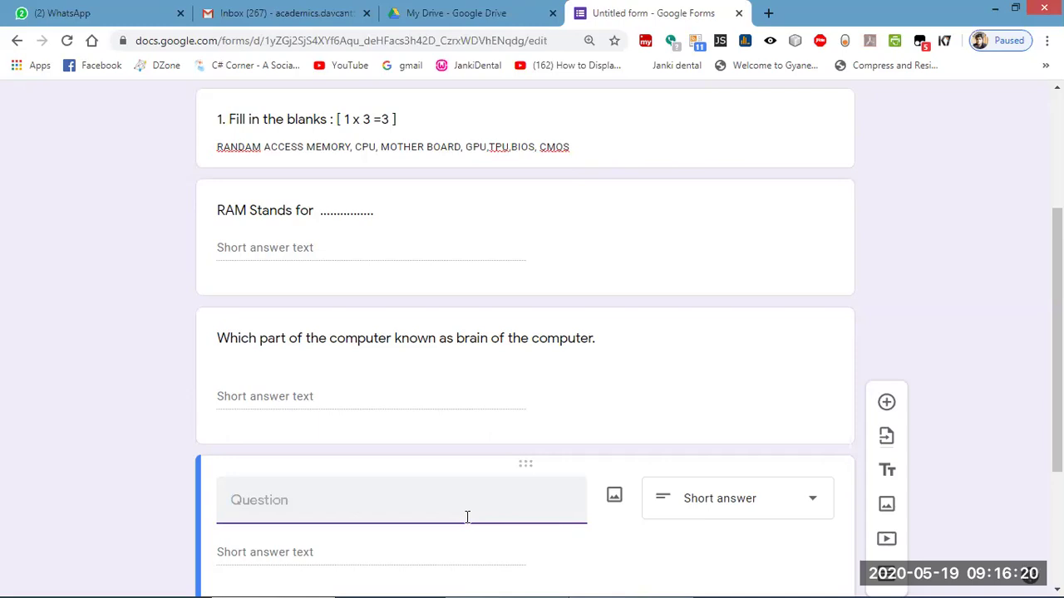
text(Which)
text( part of the )
text(computer )
text(hs)
key(BackSpace)
key(BackSpace)
text(host)
key(BackSpace)
text(ld)
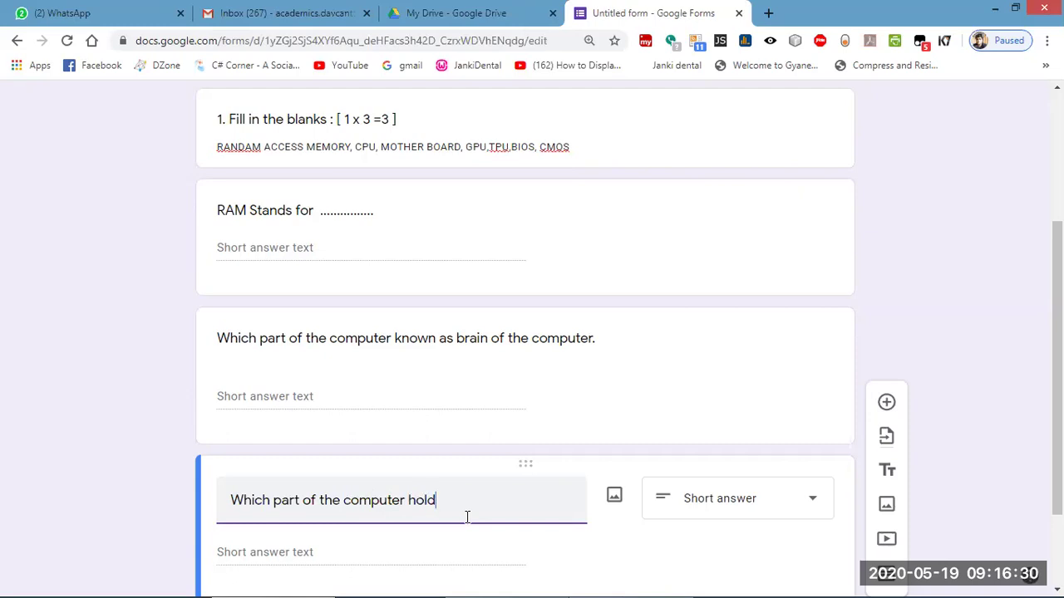
text( G)
key(BackSpace)
text(graphics pro)
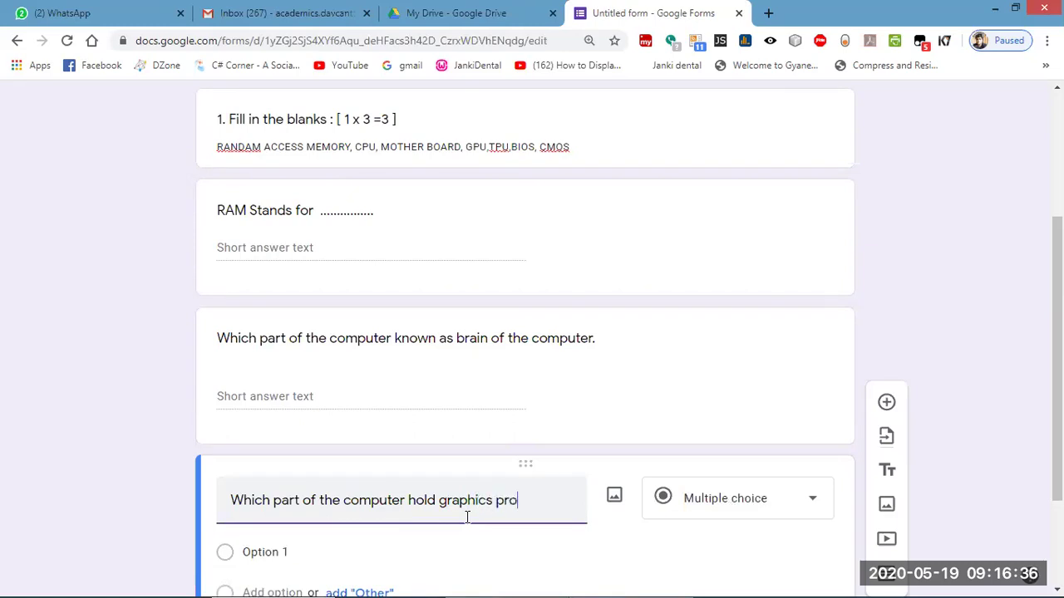
text(cessing)
Set the graphics-processing question's type to Short answer.
scroll(735, 355, down, 2)
click(734, 364)
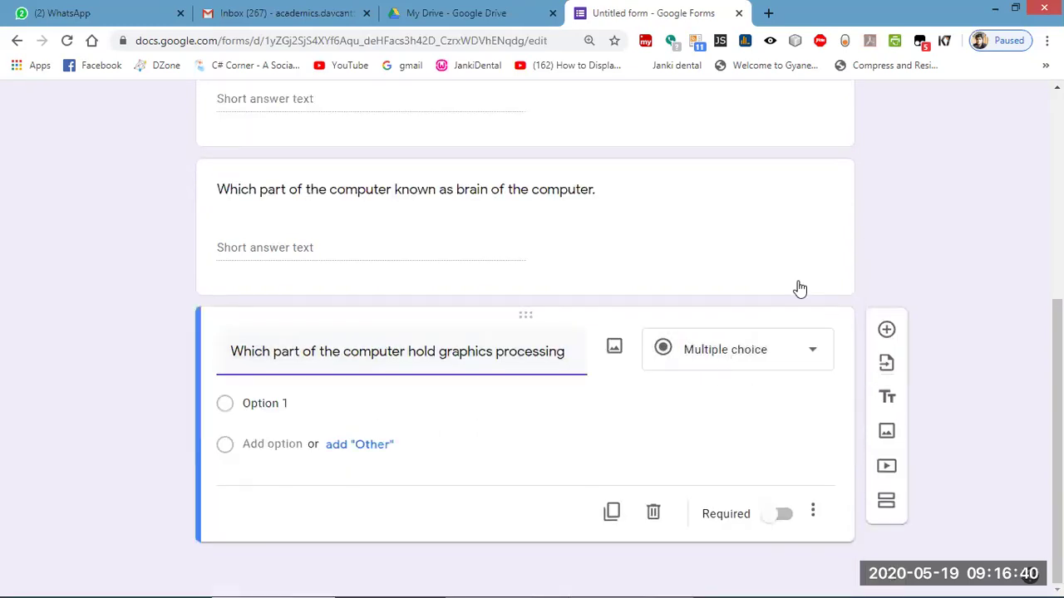
click(711, 135)
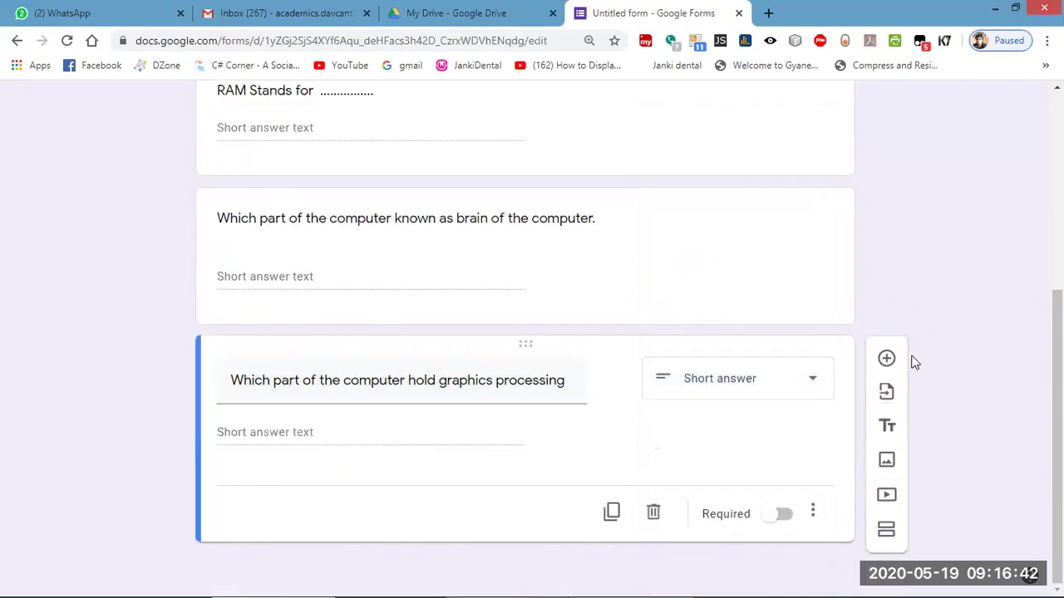
scroll(582, 352, up, 4)
scroll(598, 329, down, 4)
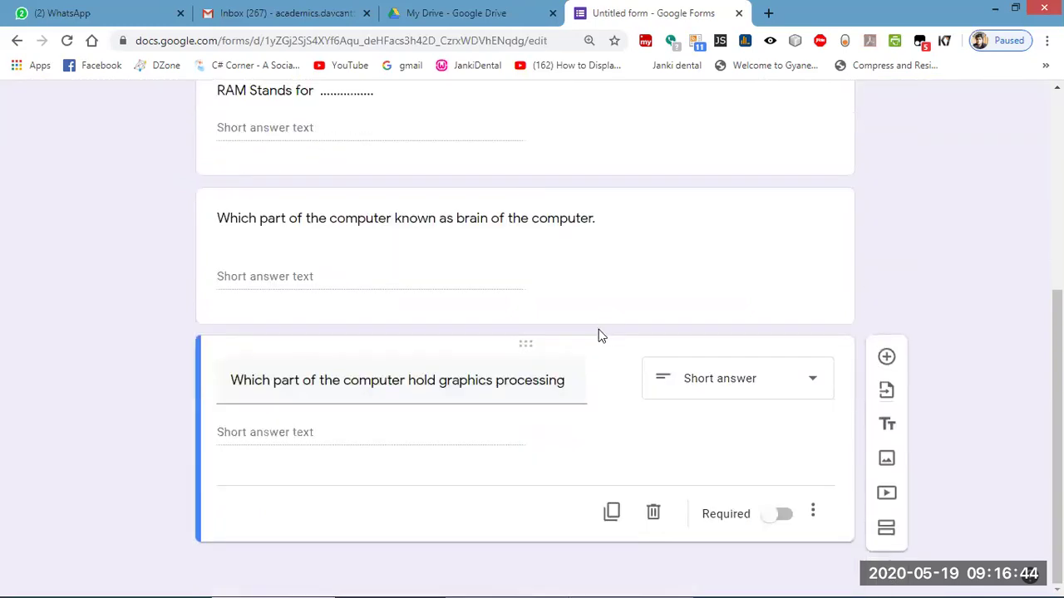
Rename the untitled form to 'Computer Fundamental VII 2020'.
scroll(596, 325, up, 5)
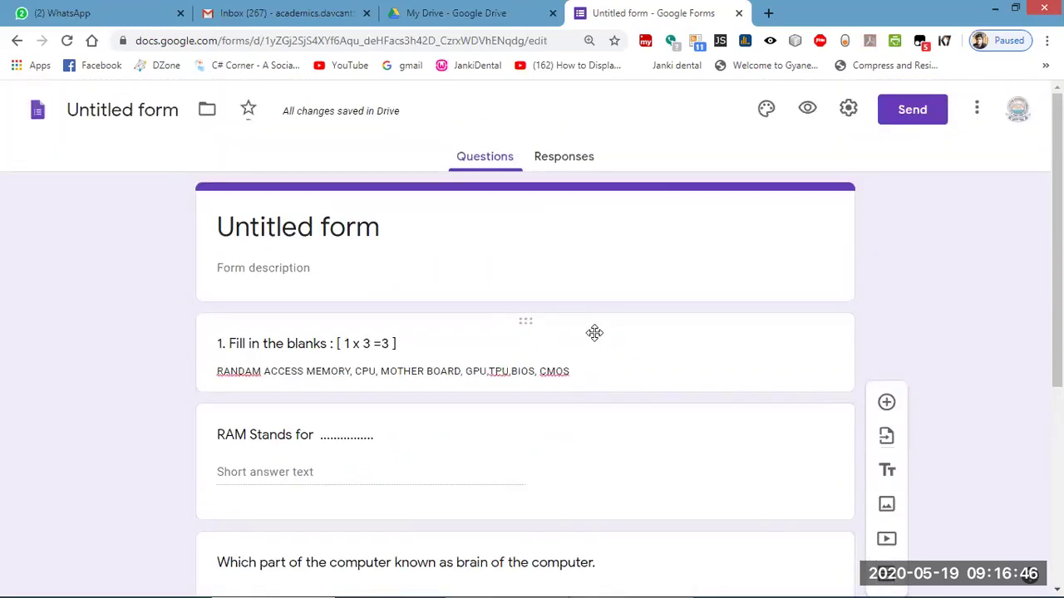
click(170, 111)
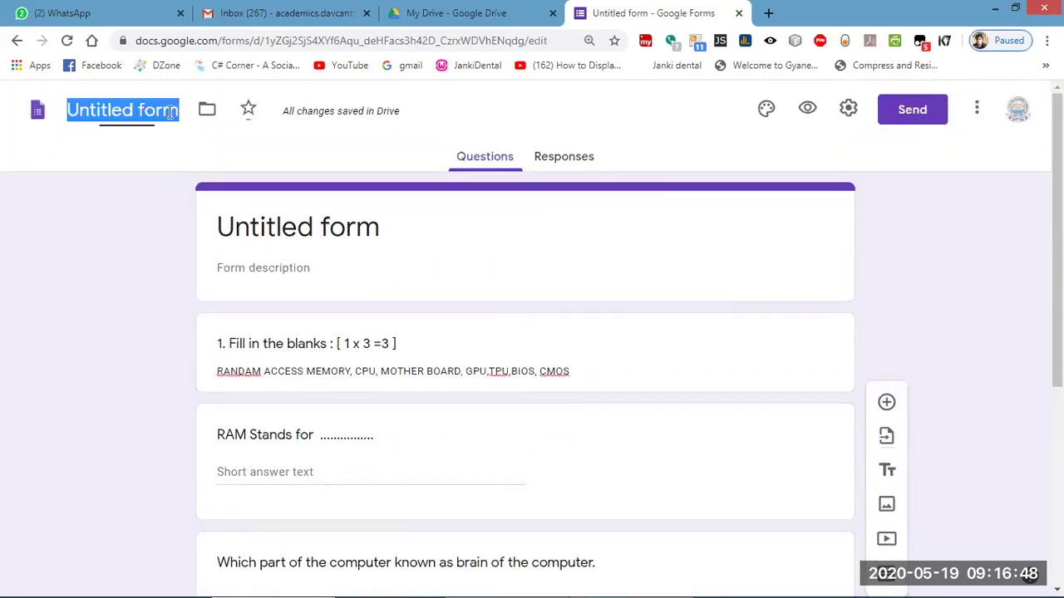
text(U)
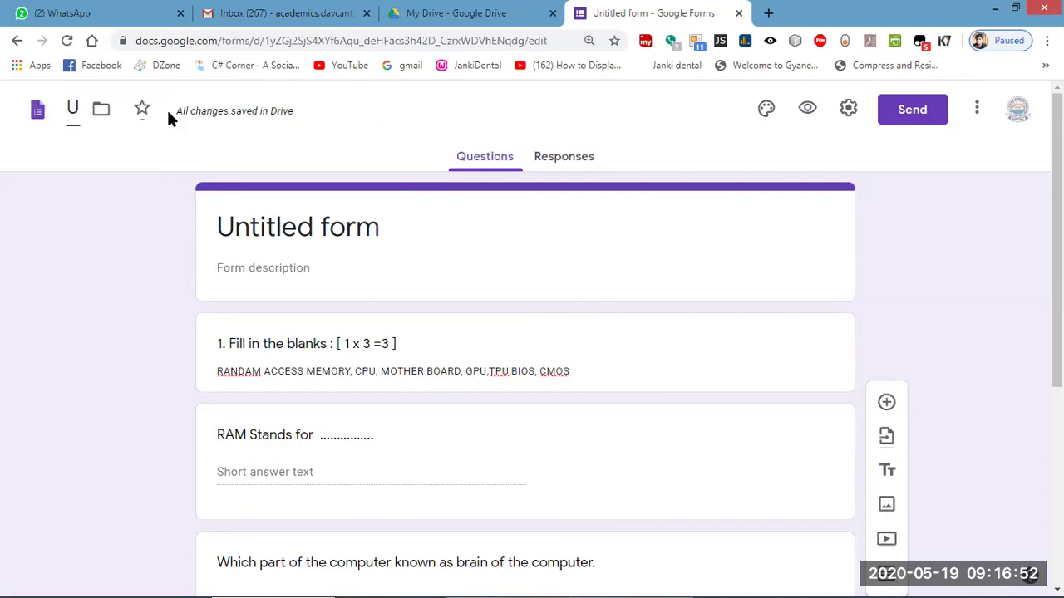
key(BackSpace)
text(Com)
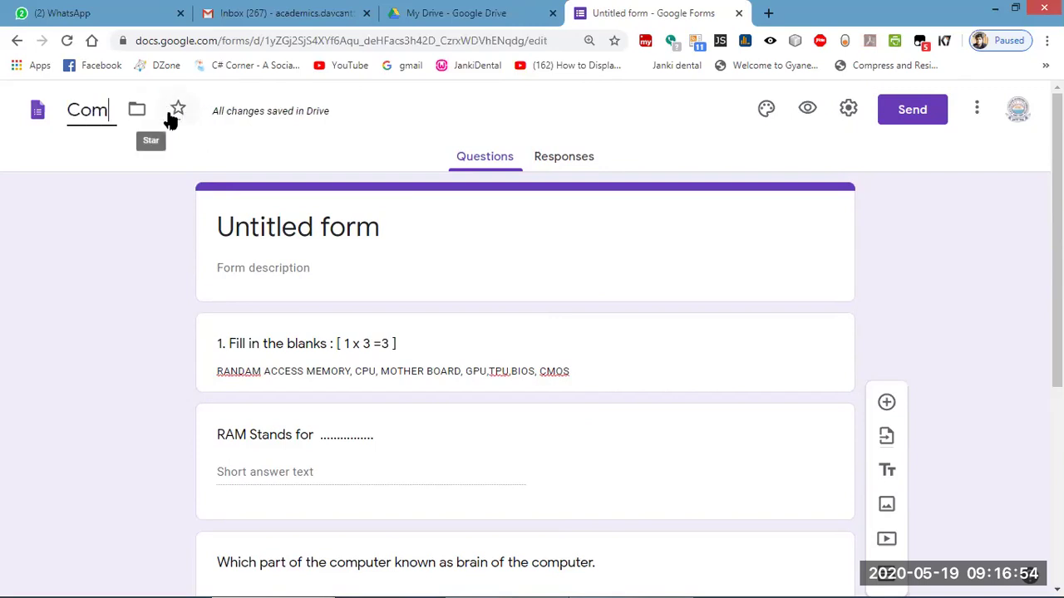
text(puter Fun)
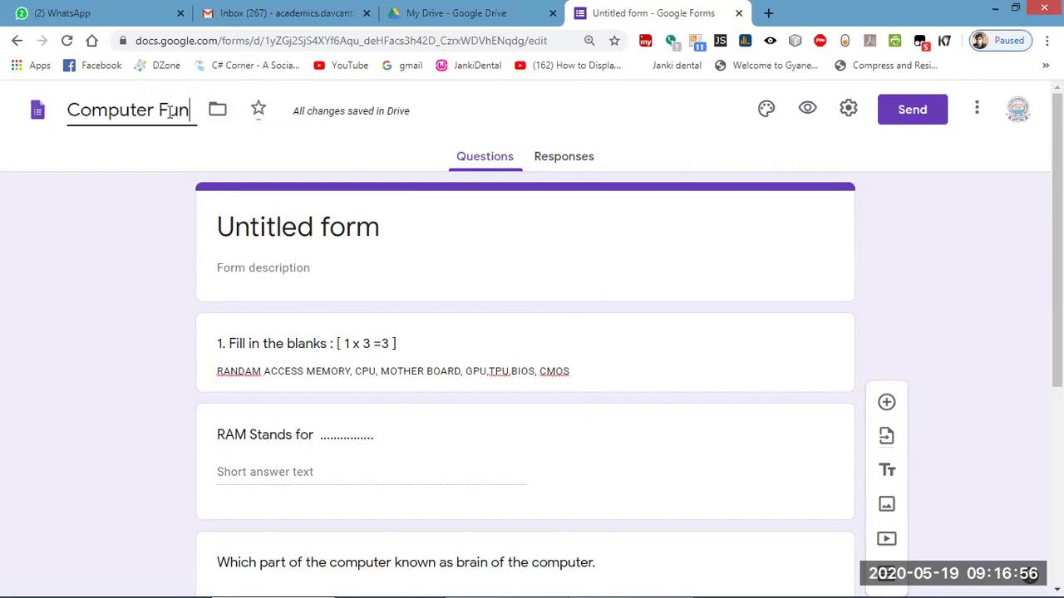
text(damental )
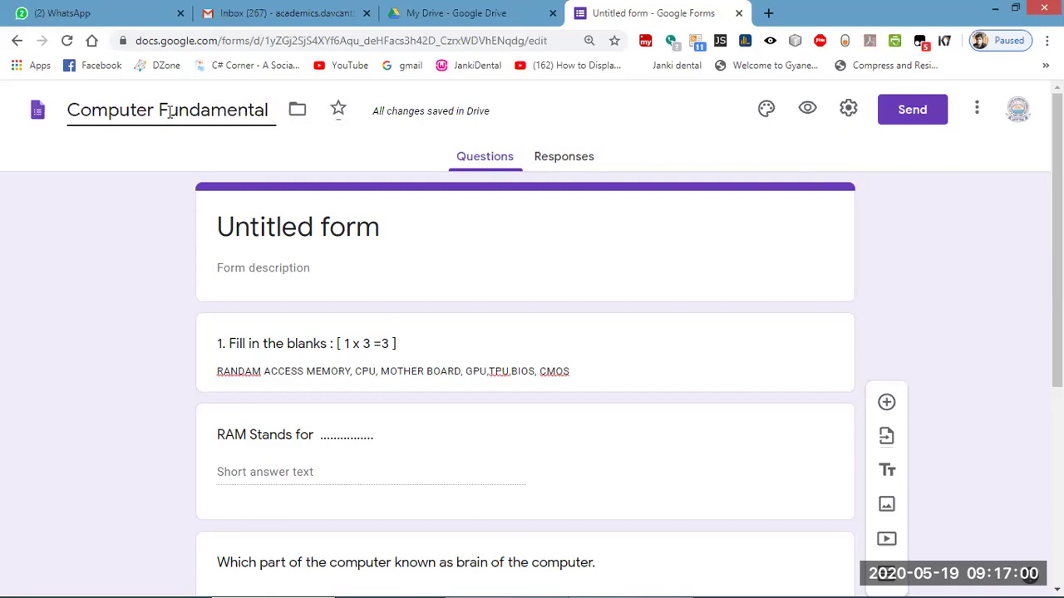
text(VI)
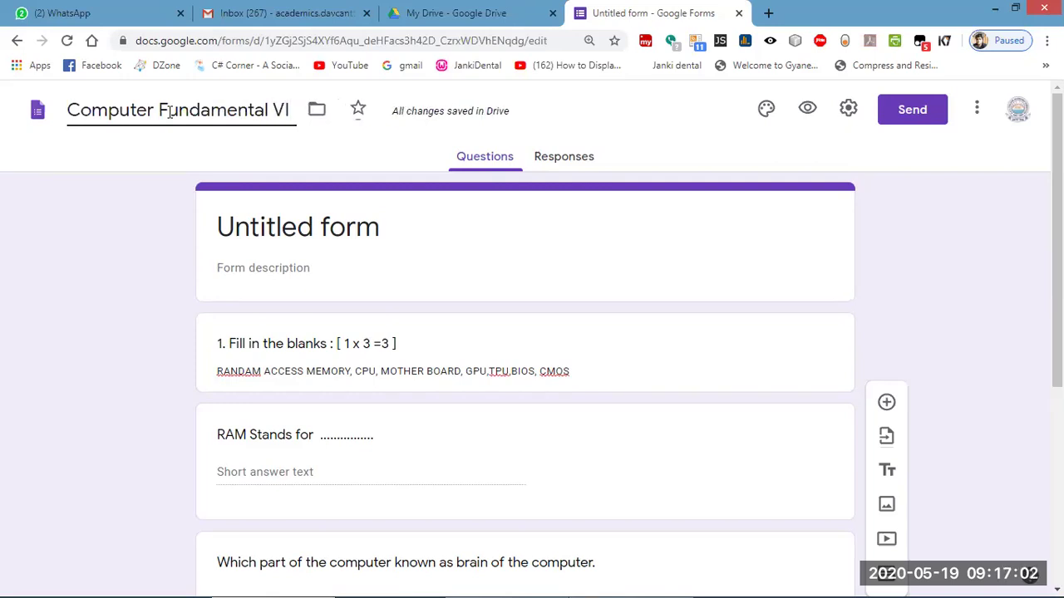
text(I)
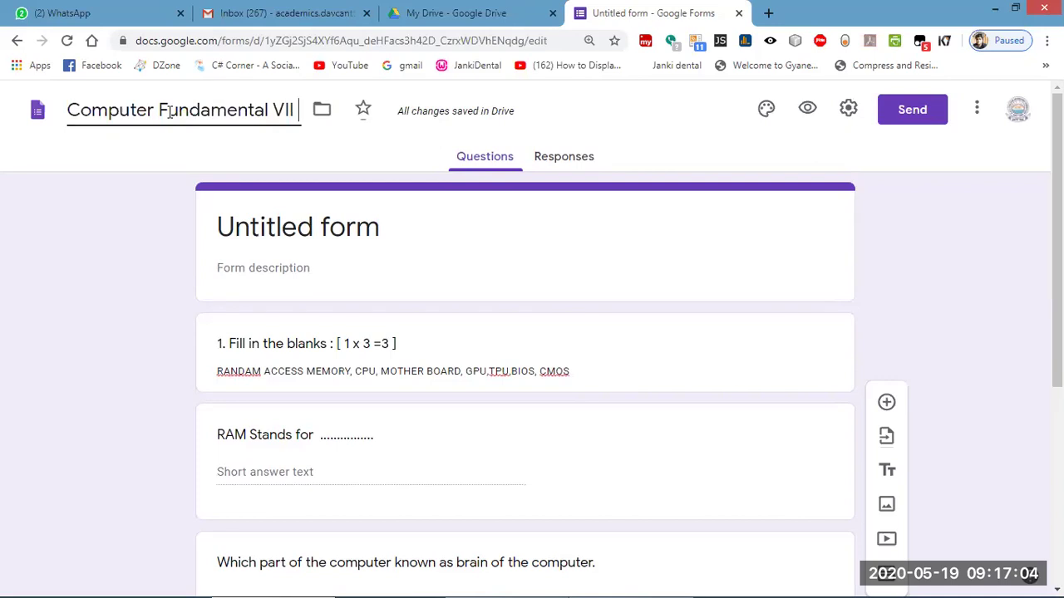
text( 2020)
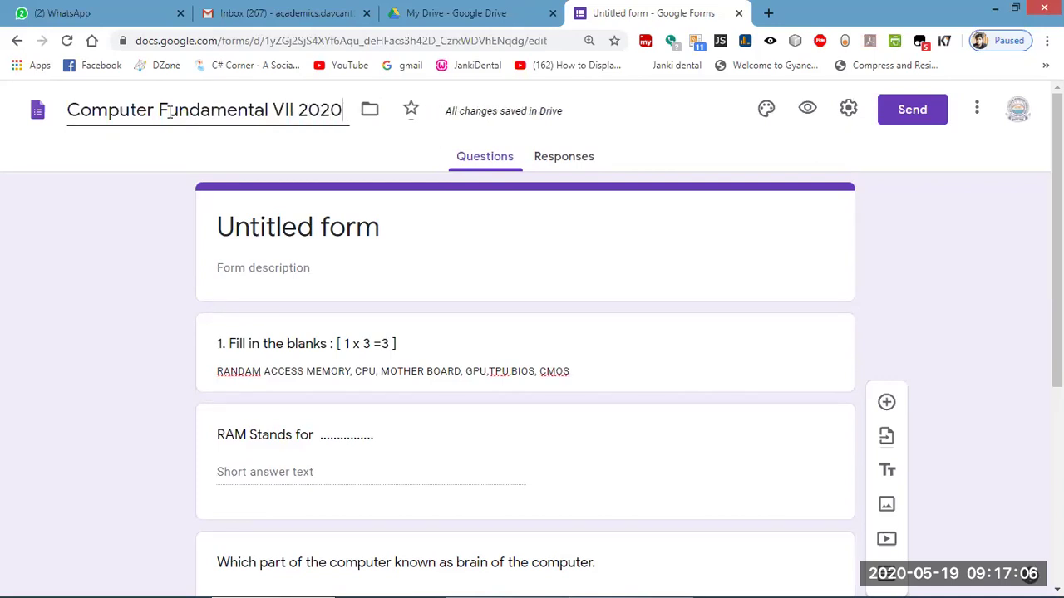
click(1018, 275)
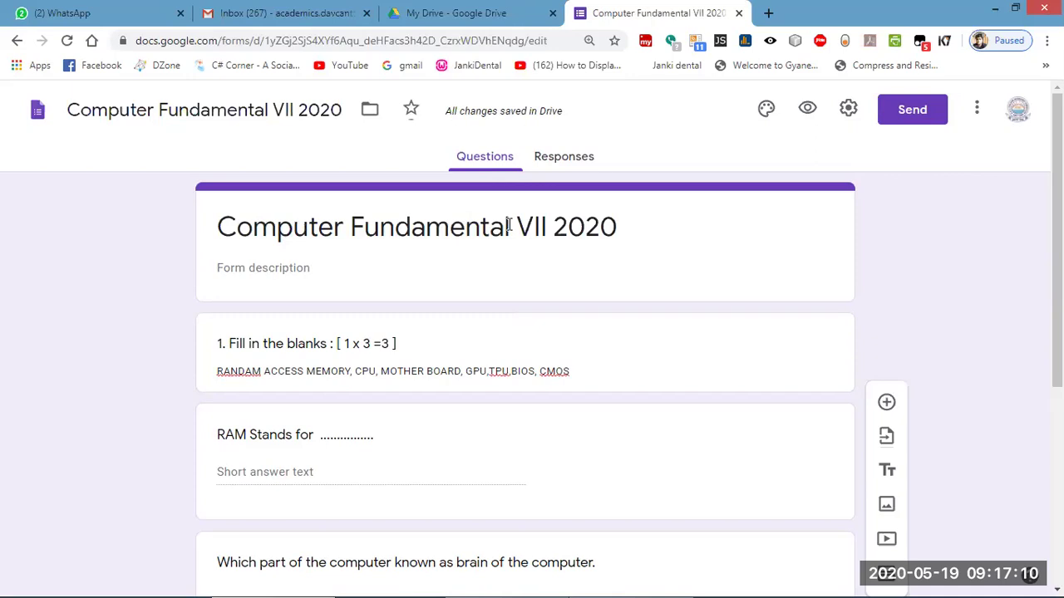
Fill the form description with the school name, SUBJECT : COMPUTER, SET- 1, TIME : 40 MINUTE, MAX MARKS : 25.
click(250, 263)
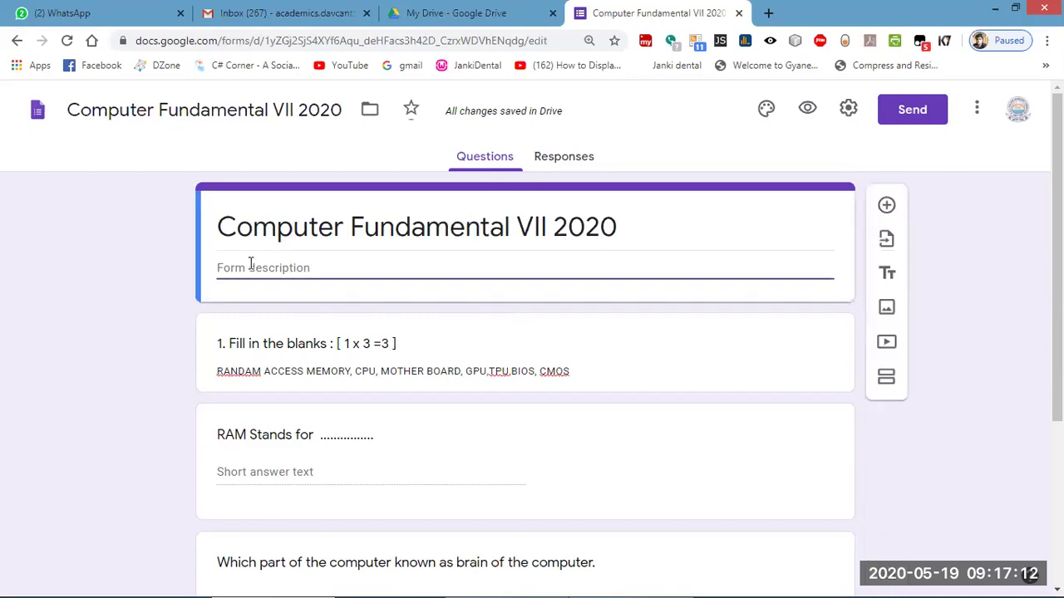
text(School)
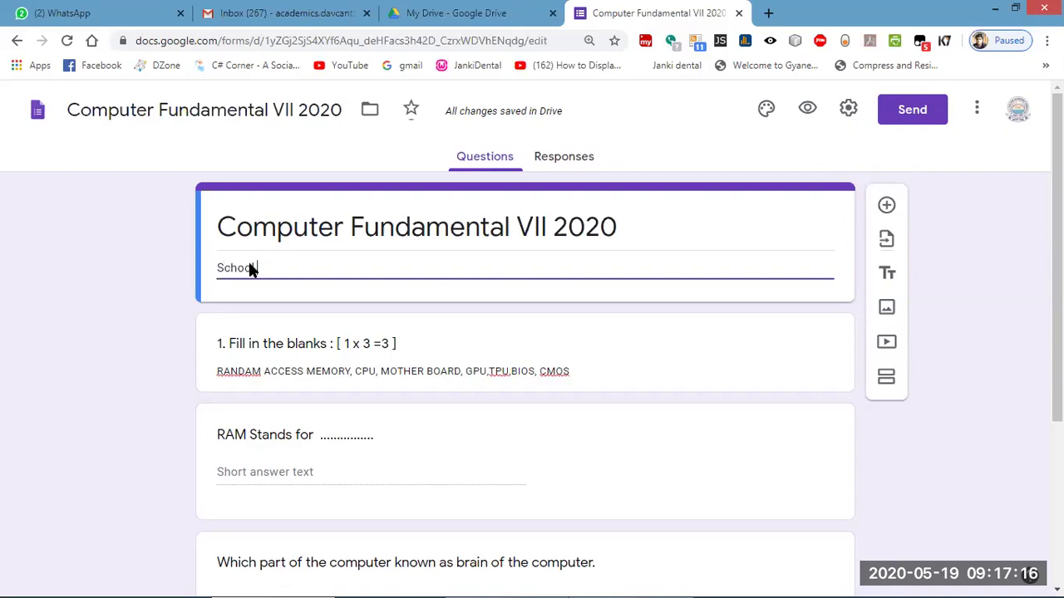
text( Name :)
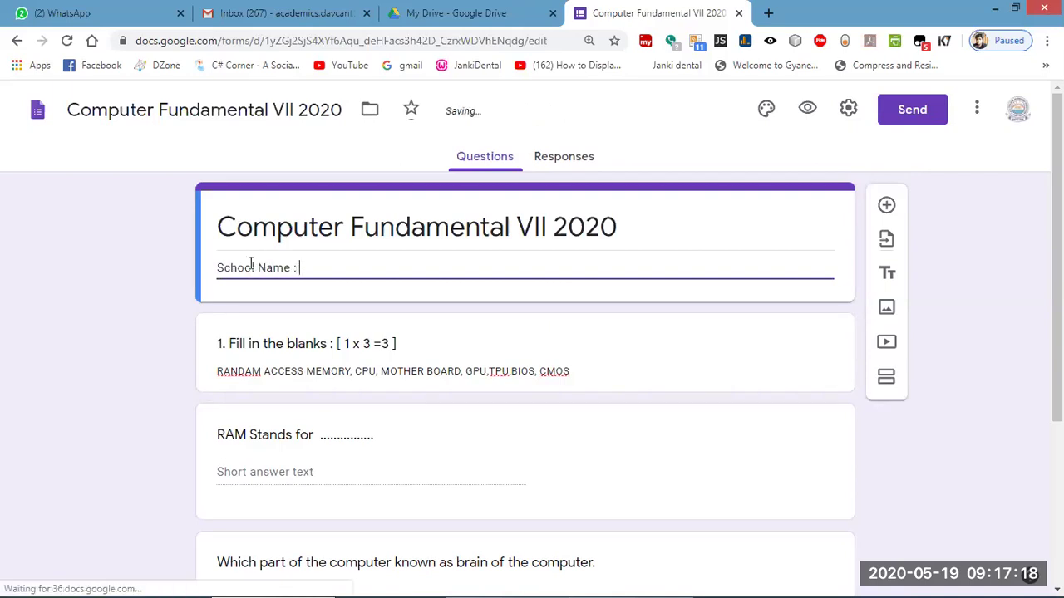
text( DAV PUBLIC S)
key(BackSpace)
text(SCH)
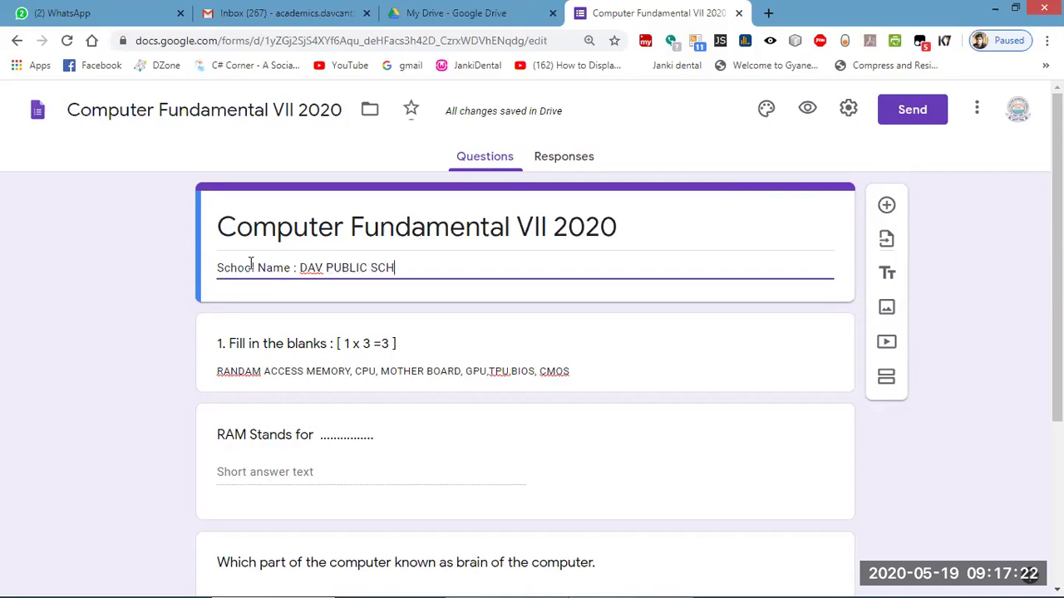
text(OOL CANTT. AREA GAYA)
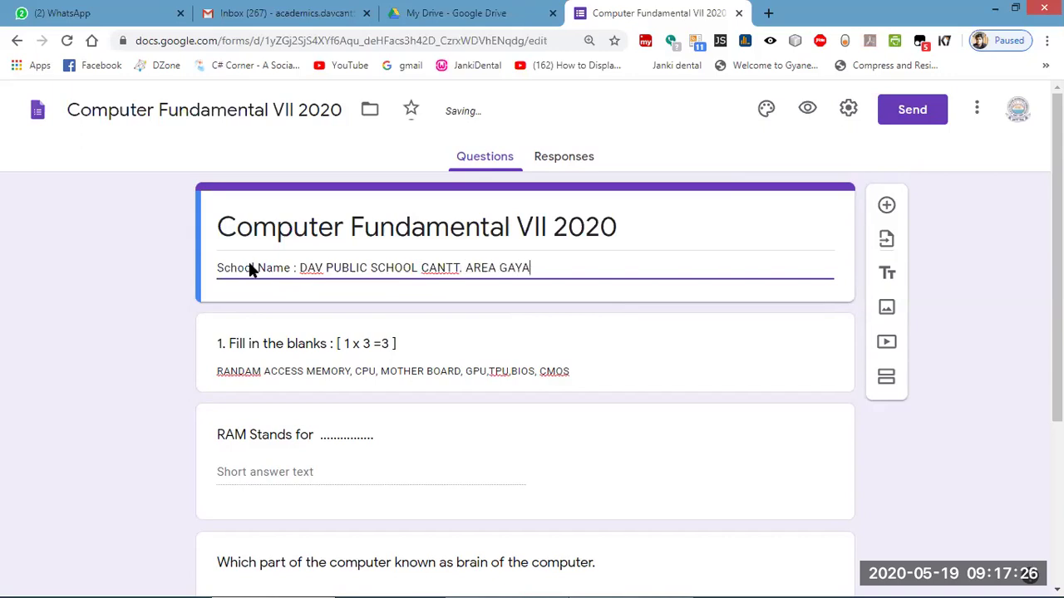
key(Return)
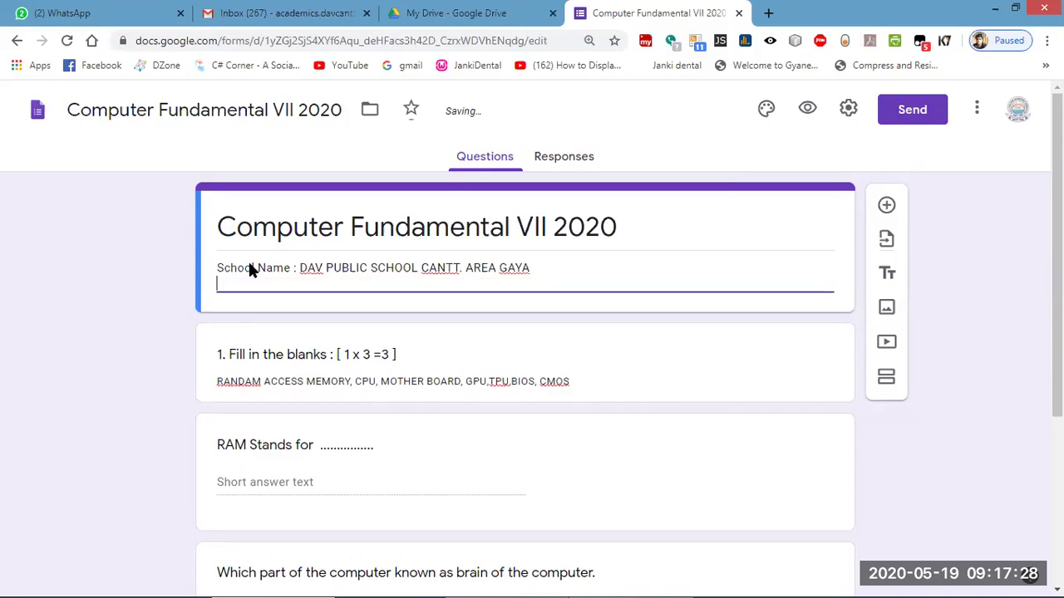
text(SUBJECT : COMPUTER)
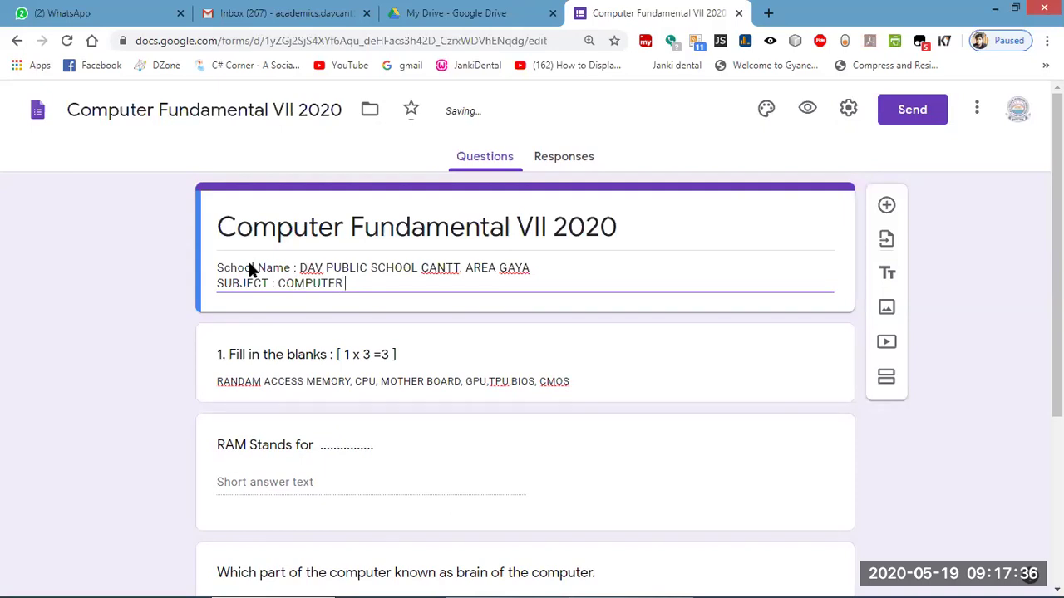
text(                       SET- 1                    TIME : 40 MINUTE)
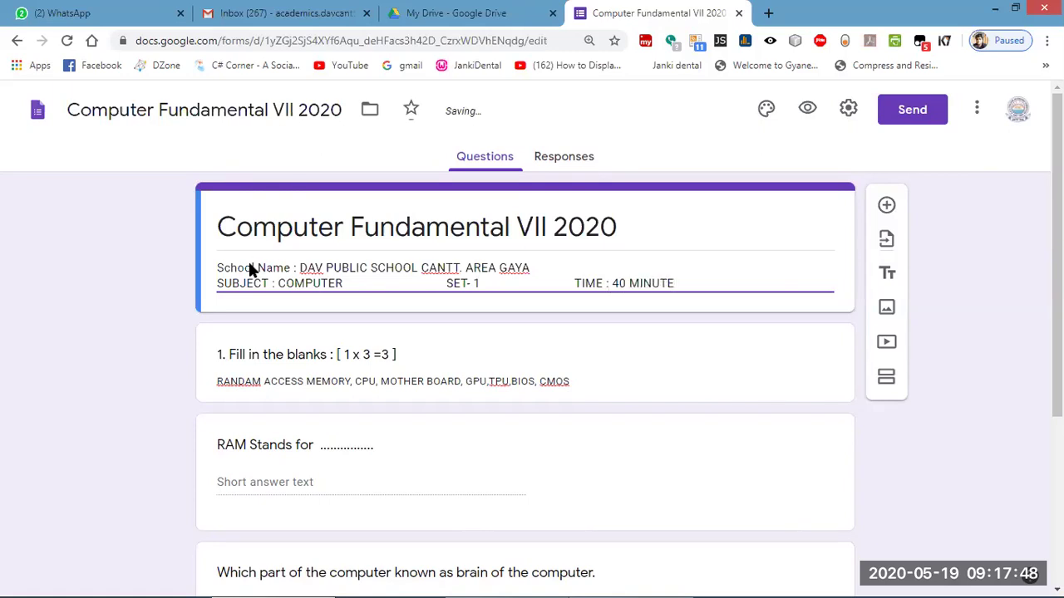
key(Return)
text(MAX MARKS : 254)
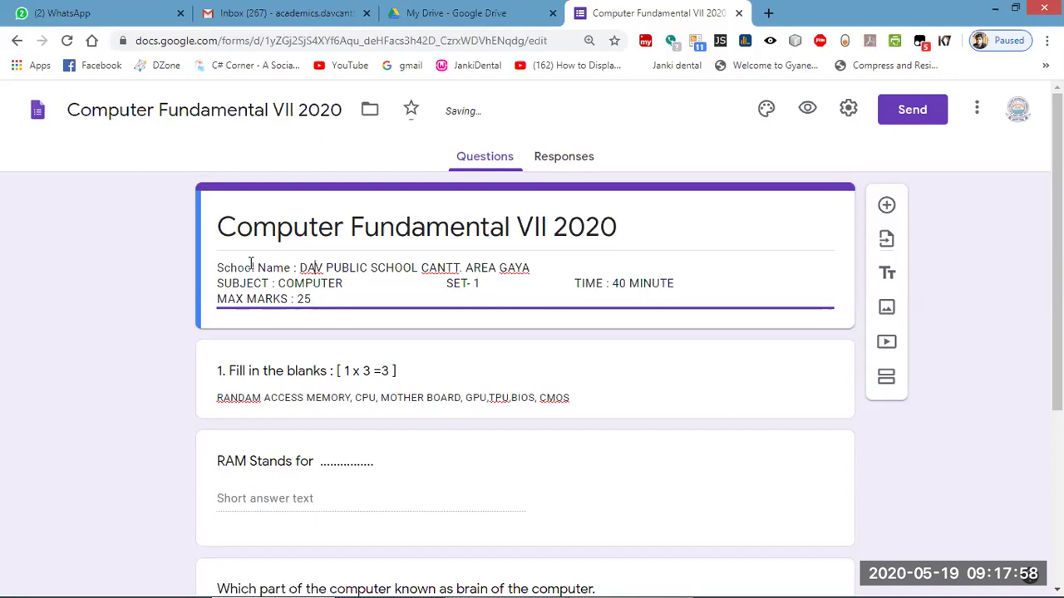
scroll(248, 299, down, 3)
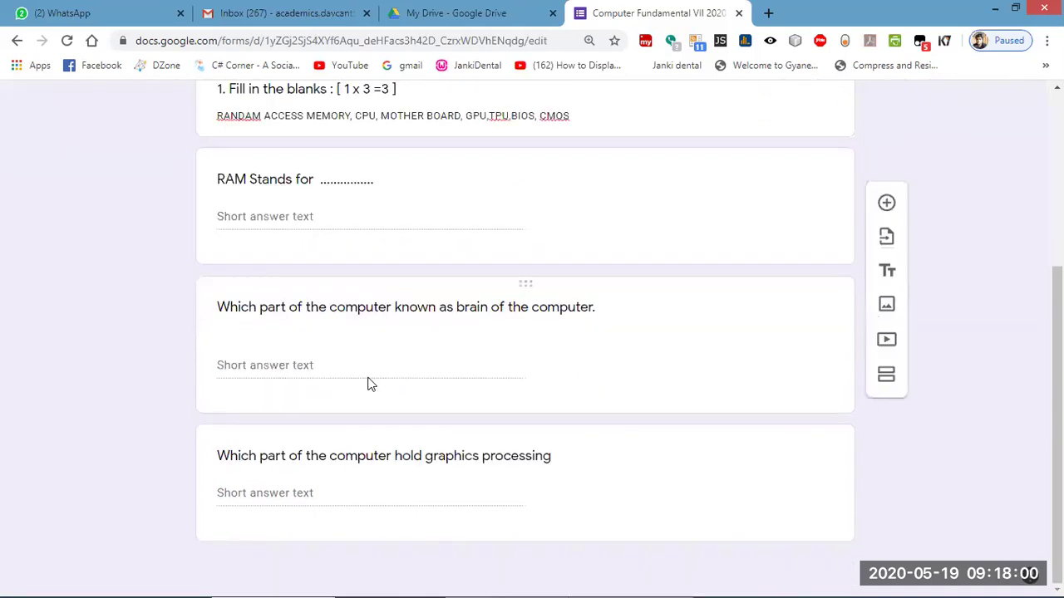
scroll(415, 370, up, 3)
scroll(471, 356, down, 1)
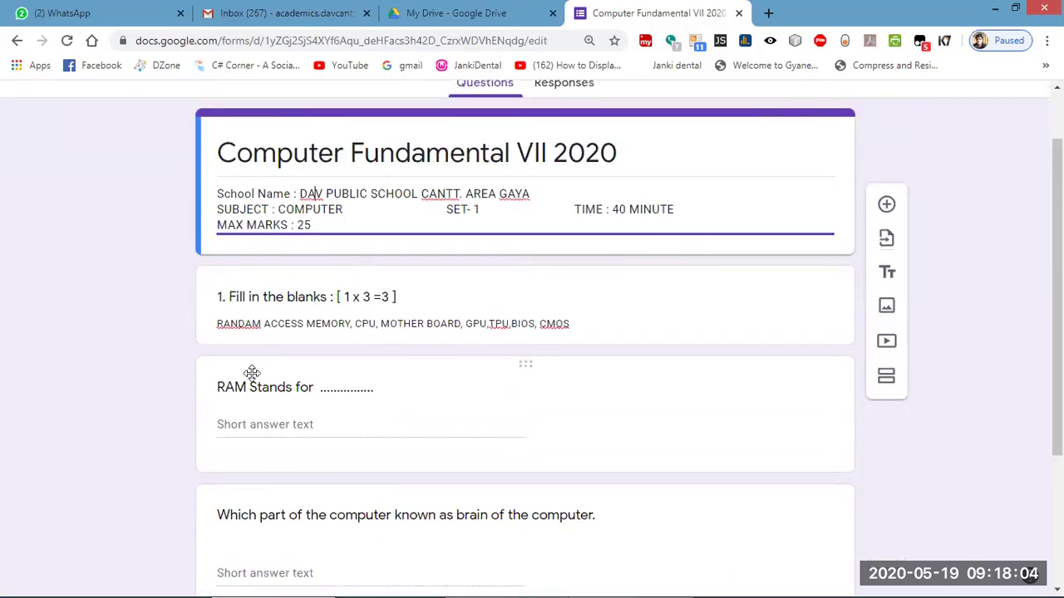
scroll(251, 374, up, 1)
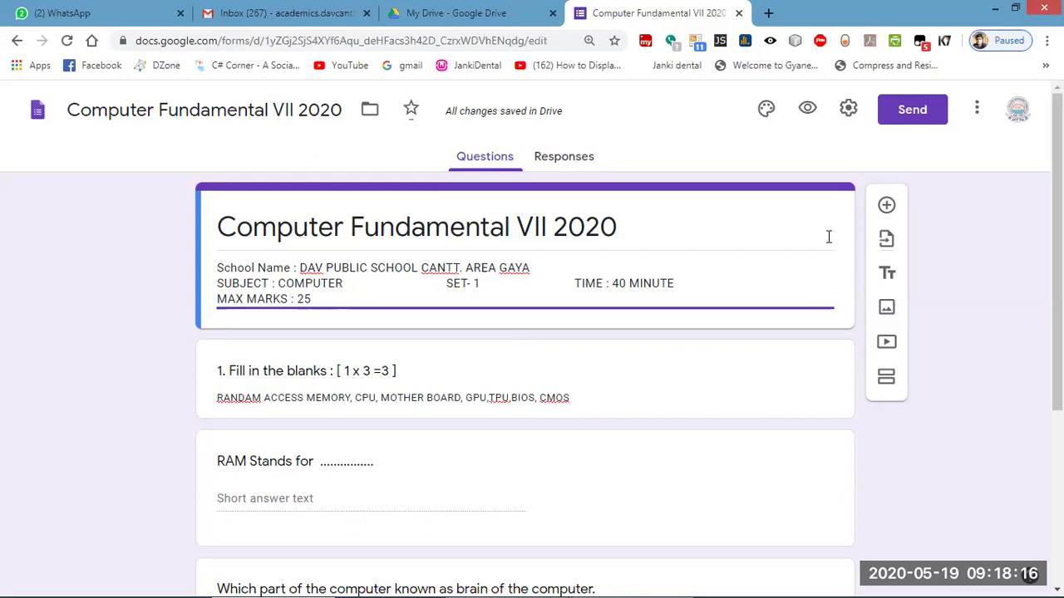
Add a 'WRITE YOUR NAME' question under the quiz header and duplicate it.
click(886, 207)
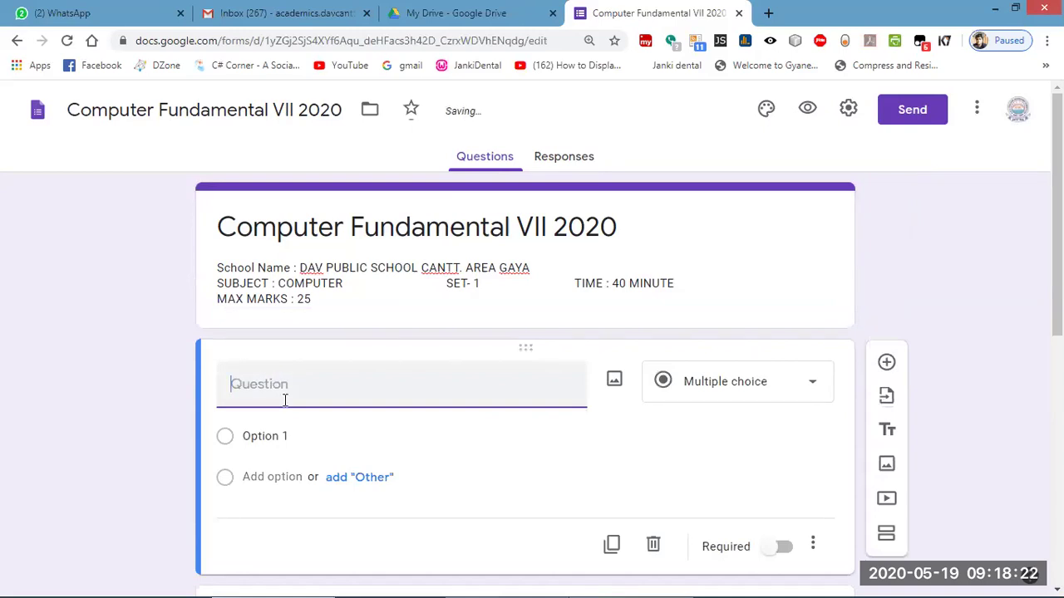
text(WRITE)
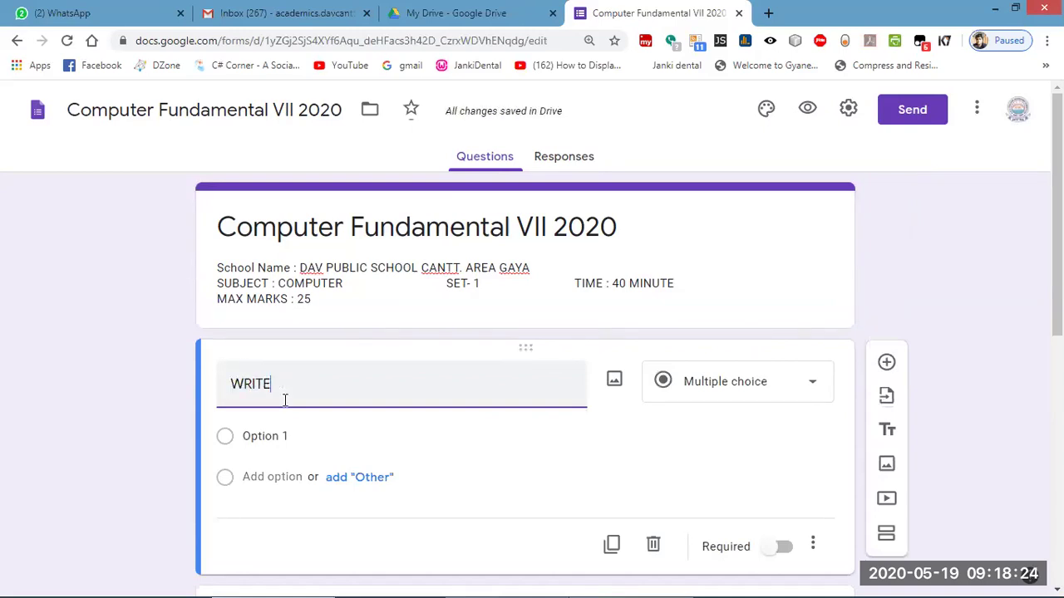
text( YOUR NAME)
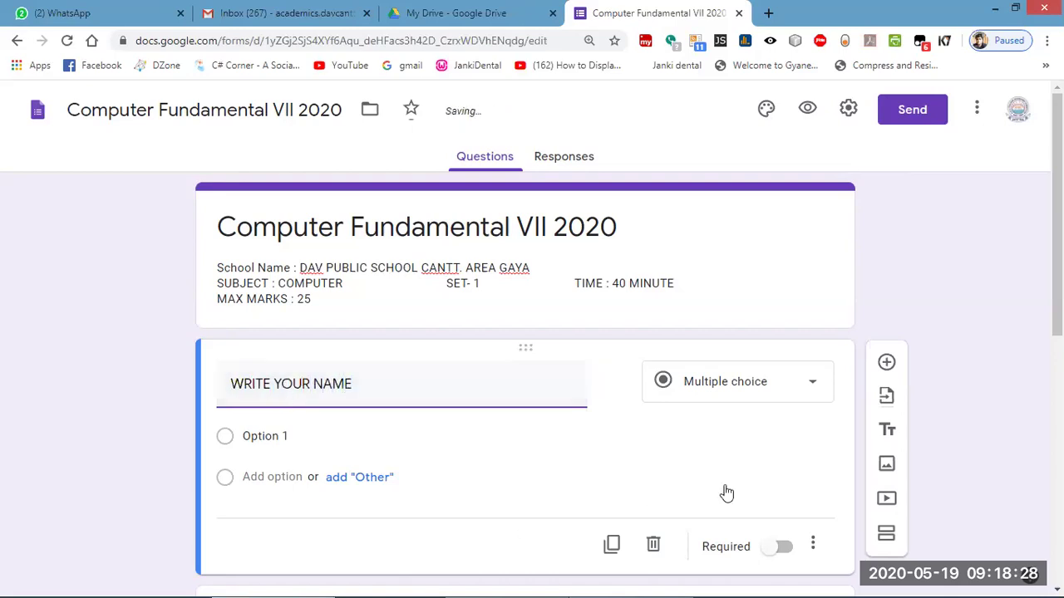
click(726, 446)
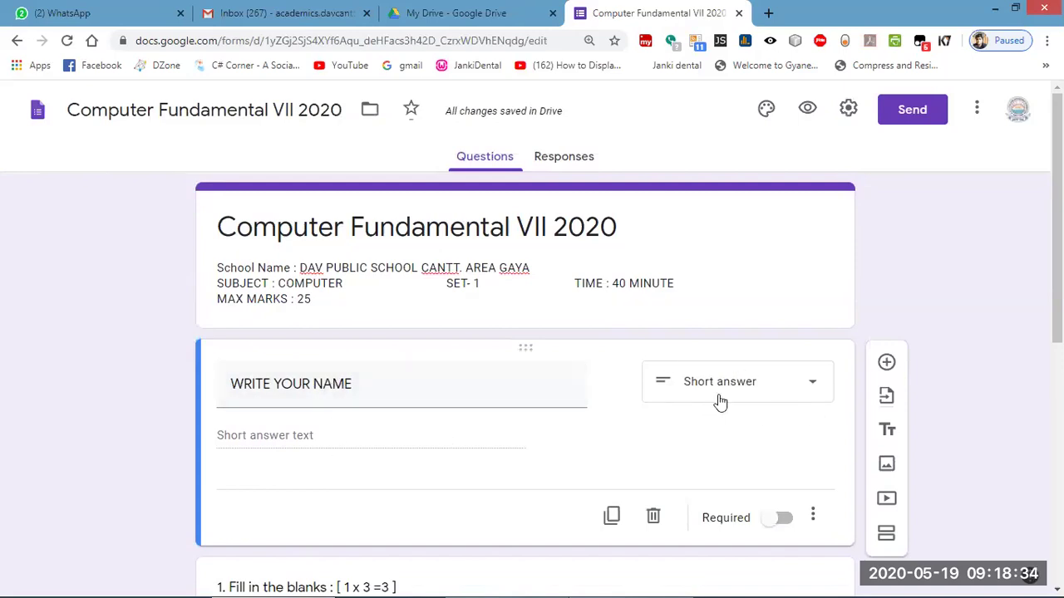
click(612, 518)
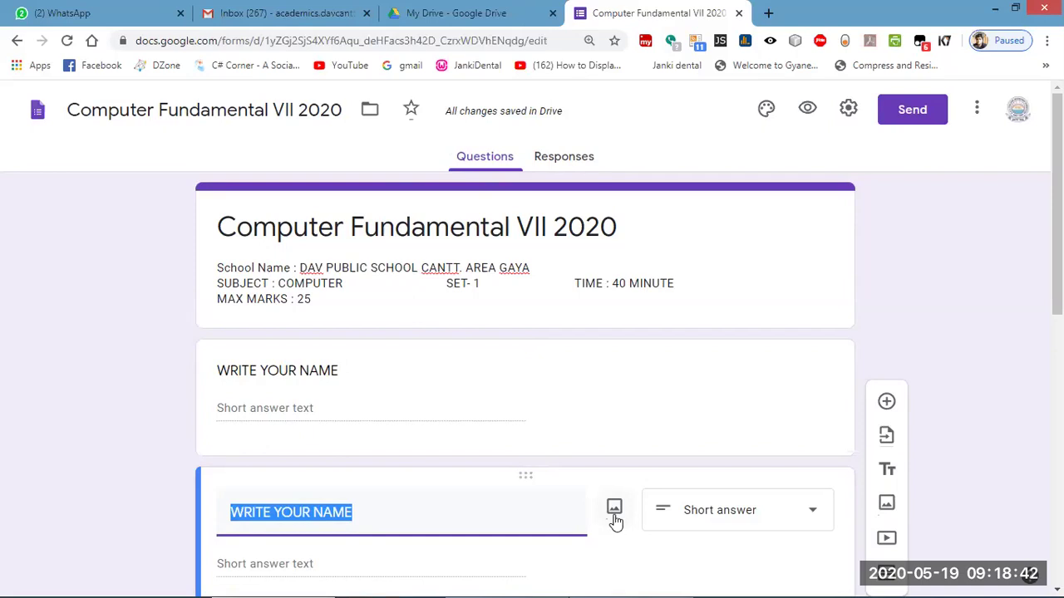
Retitle the duplicated question as 'CLASS & SECTION'.
text(CLASS)
key(BackSpace)
key(BackSpace)
text(& SE)
key(BackSpace)
key(BackSpace)
text(S)
key(BackSpace)
text(S)
key(BackSpace)
key(BackSpace)
key(BackSpace)
text(SS  )
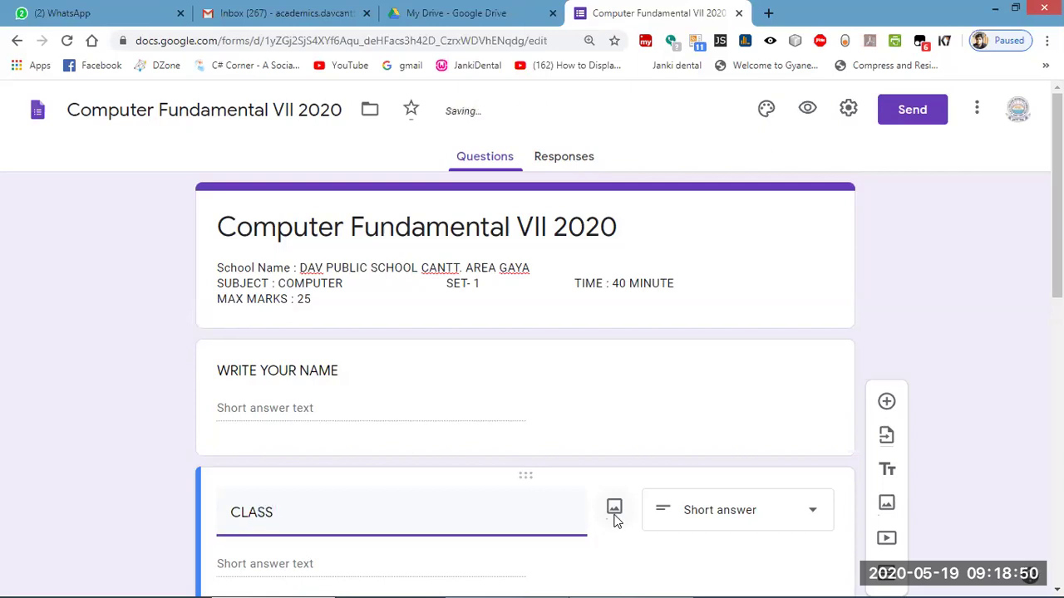
text(& SECTION)
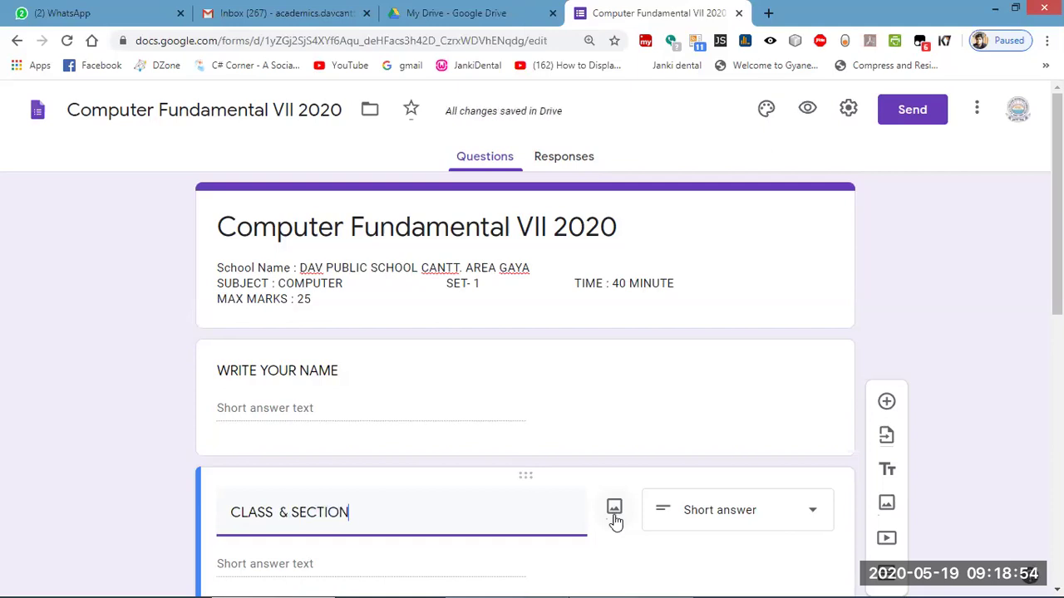
scroll(624, 523, down, 4)
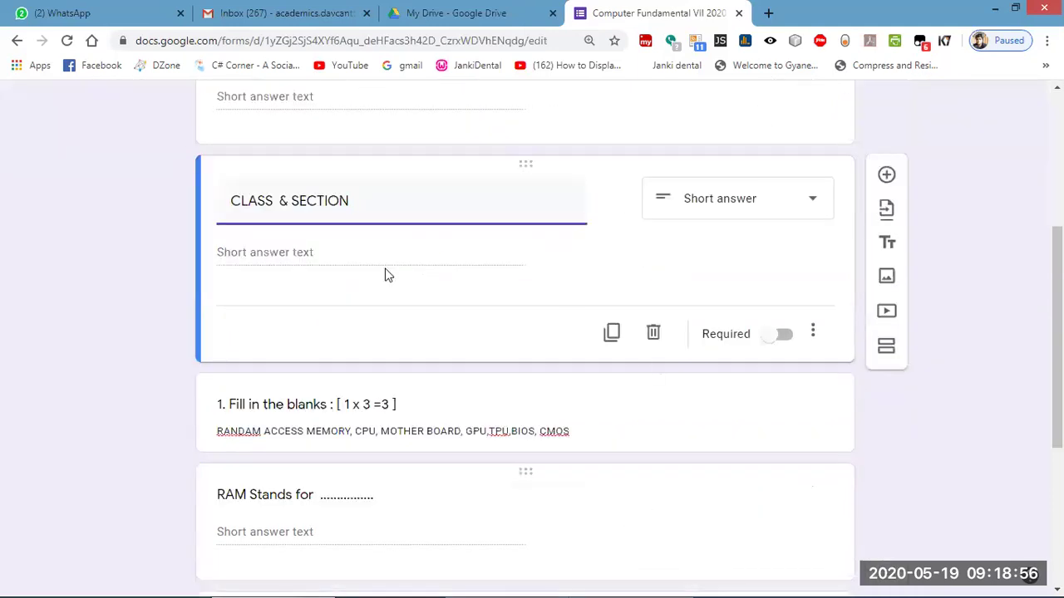
Change CLASS & SECTION to a multiple choice grid and label its row VII.
click(726, 214)
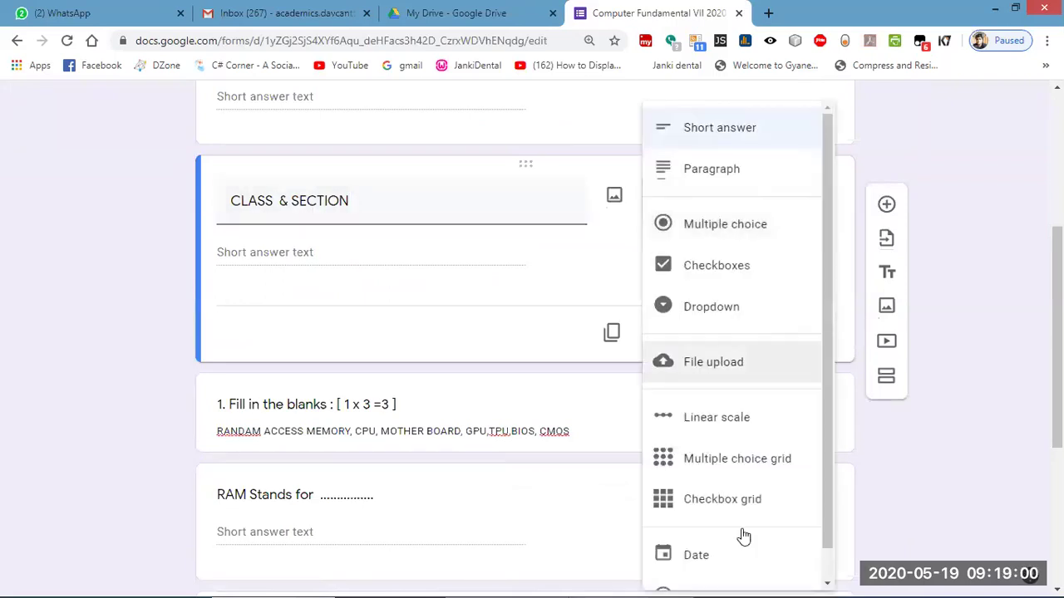
click(724, 462)
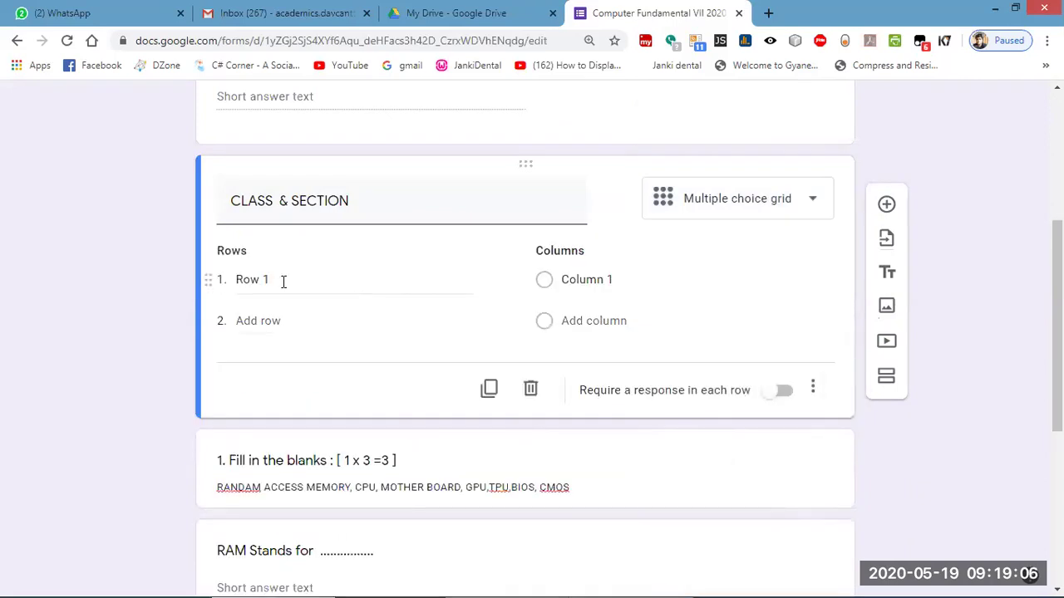
scroll(418, 319, up, 4)
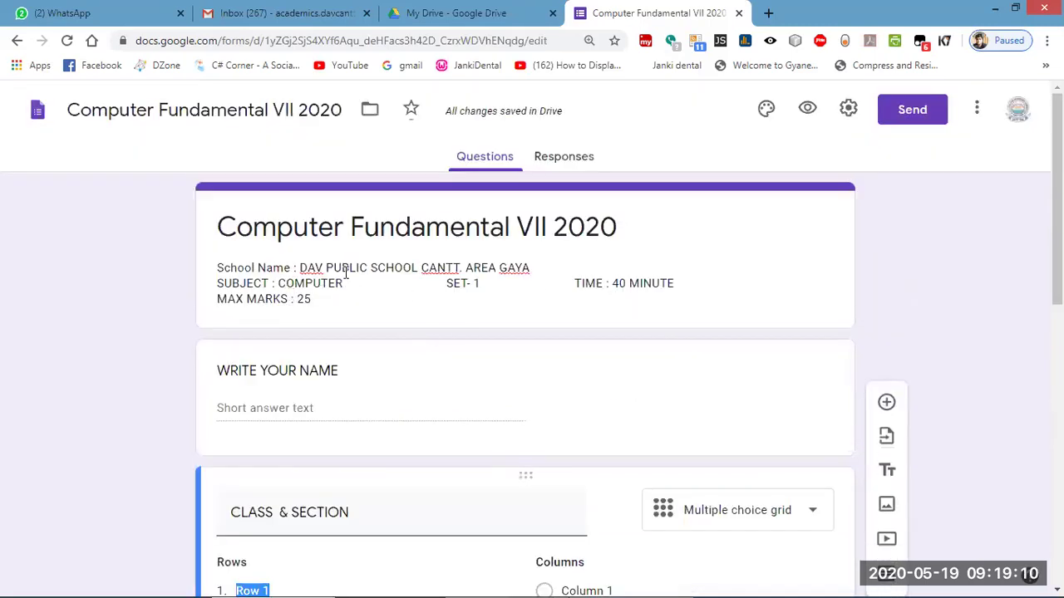
scroll(306, 332, down, 6)
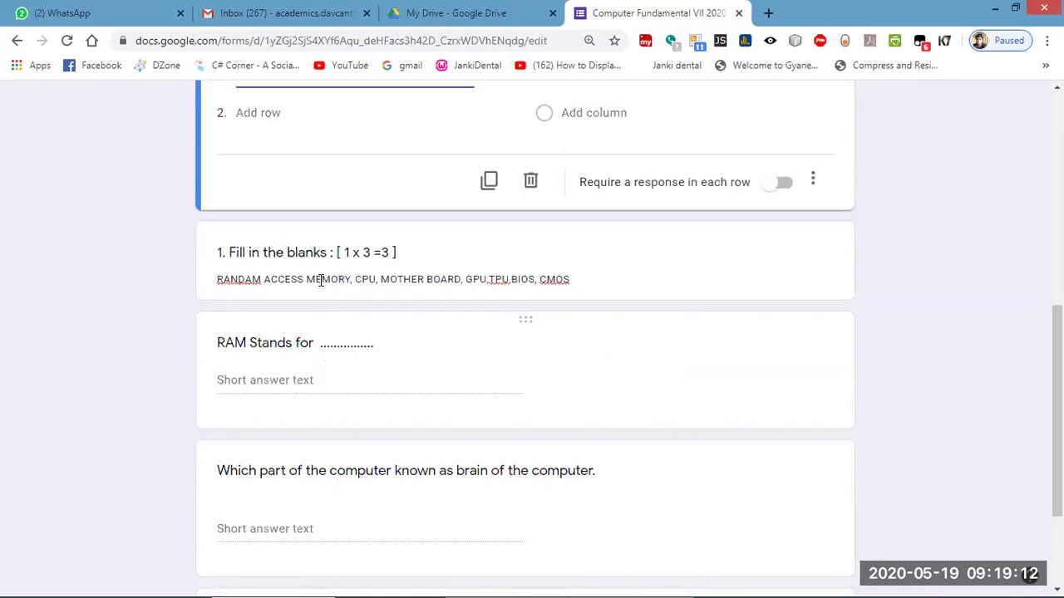
scroll(318, 280, up, 3)
text(VII)
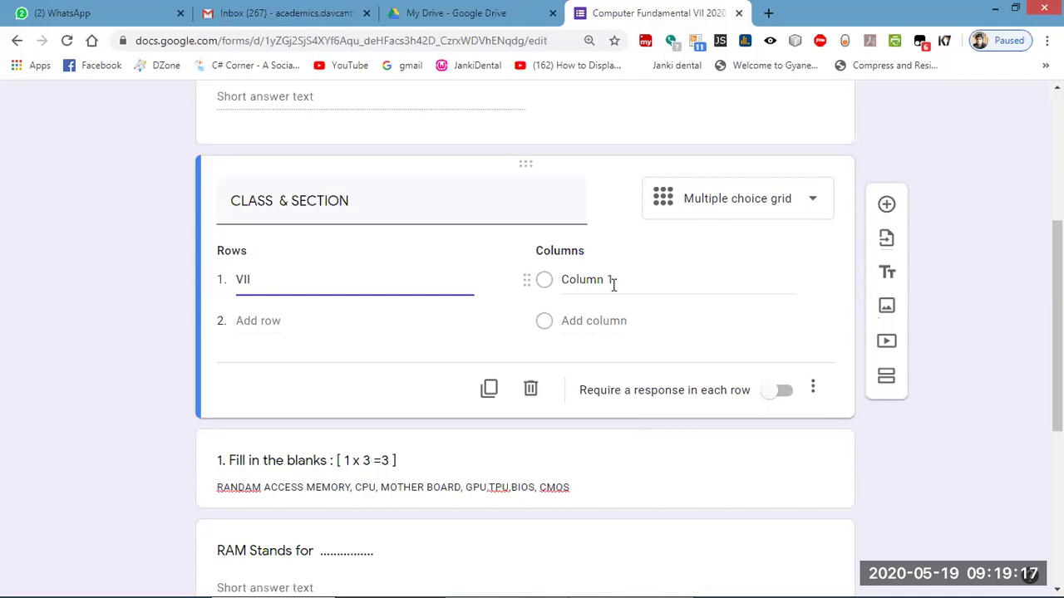
Label the first grid columns A, B, C and D.
click(614, 283)
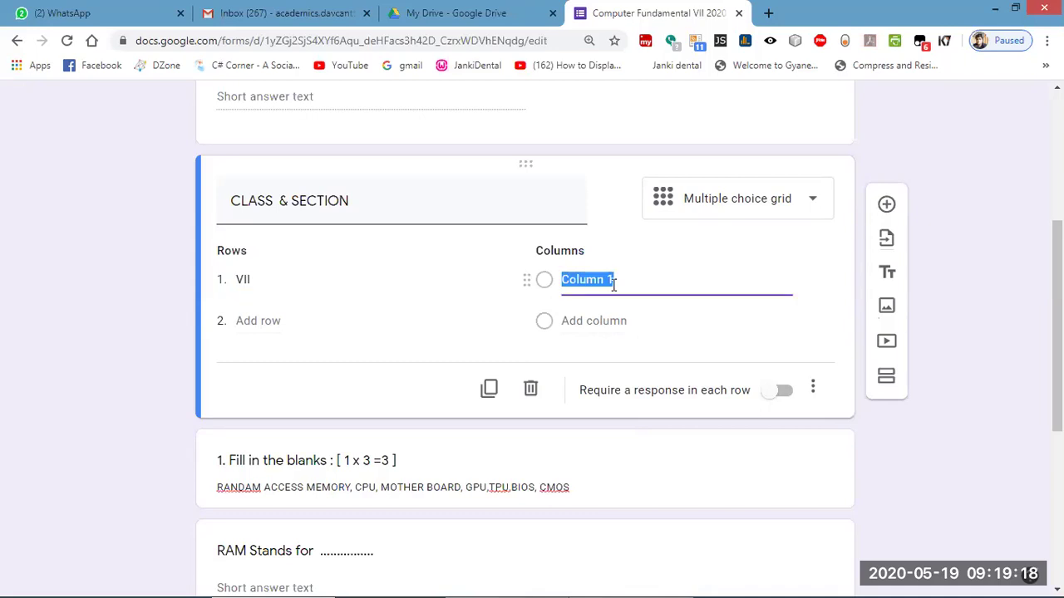
text(A)
click(611, 325)
text(B)
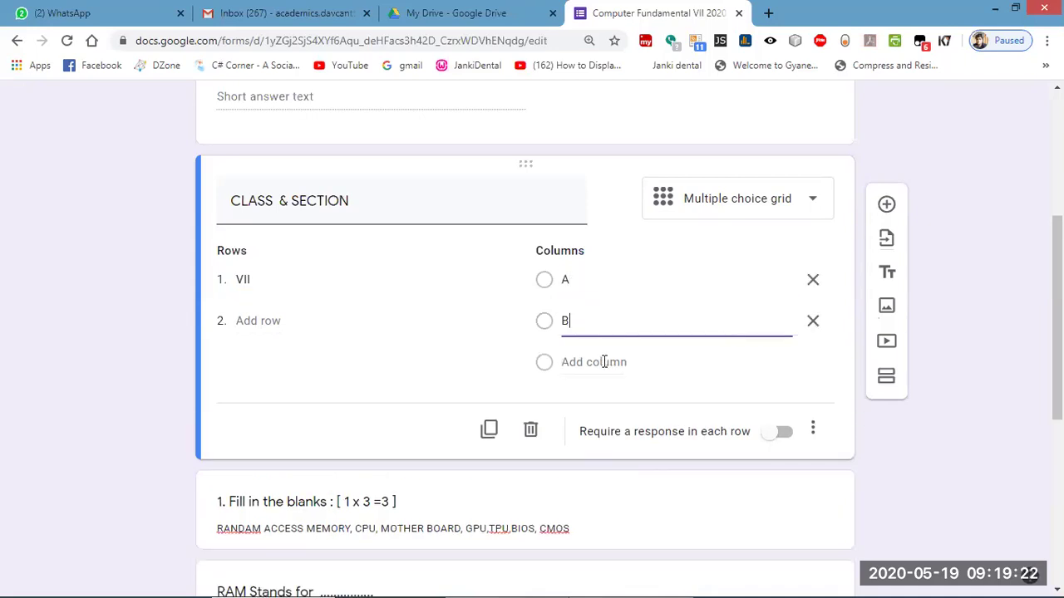
click(603, 362)
text(C)
click(617, 318)
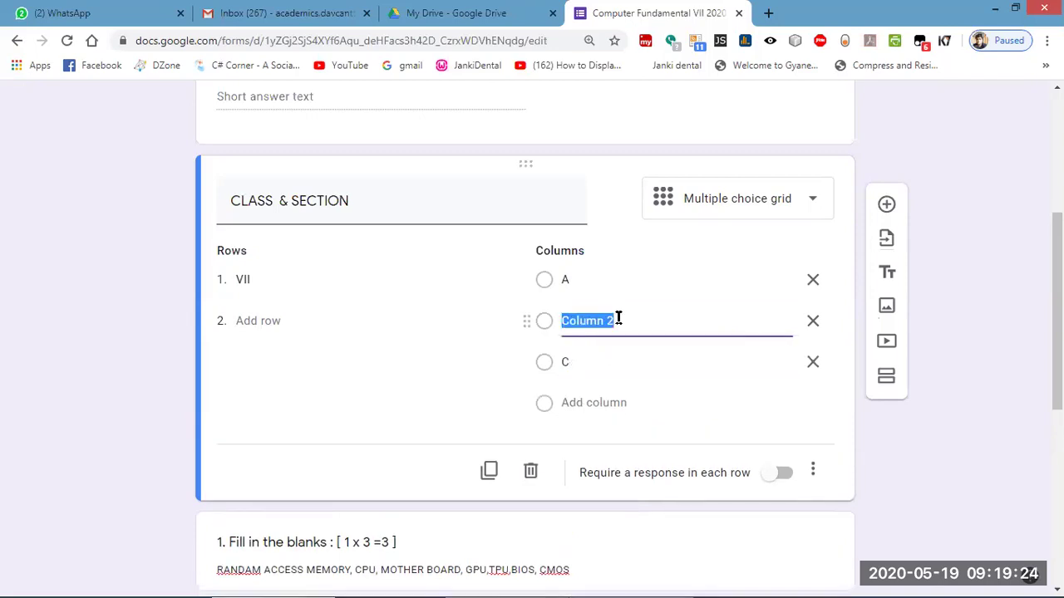
text(B)
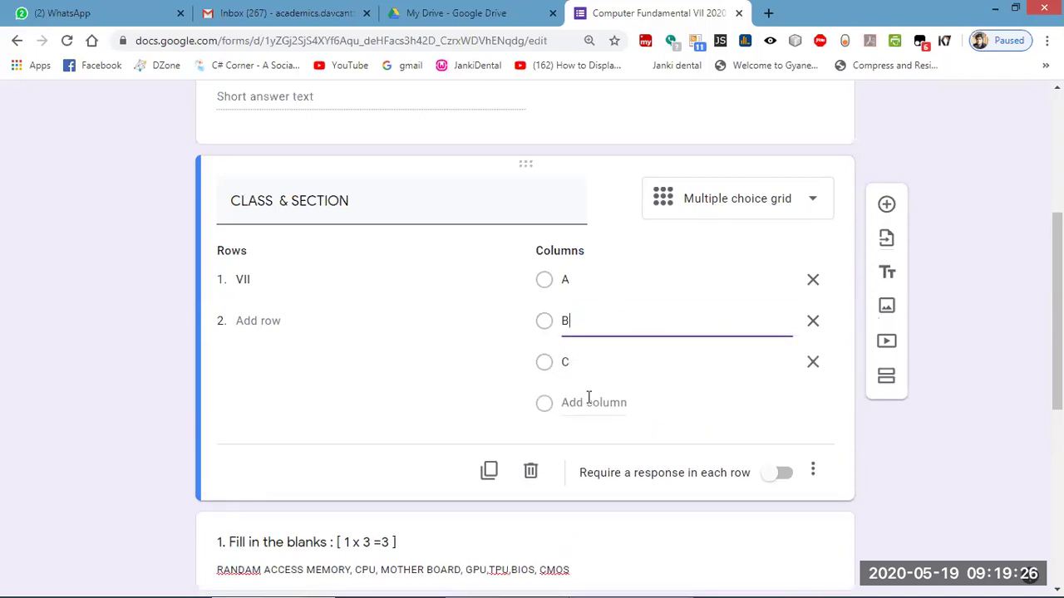
click(589, 402)
text(D)
Add grid columns E, F, G and H.
click(594, 443)
text(E)
click(590, 486)
text(F)
click(583, 528)
text(G)
scroll(586, 530, down, 3)
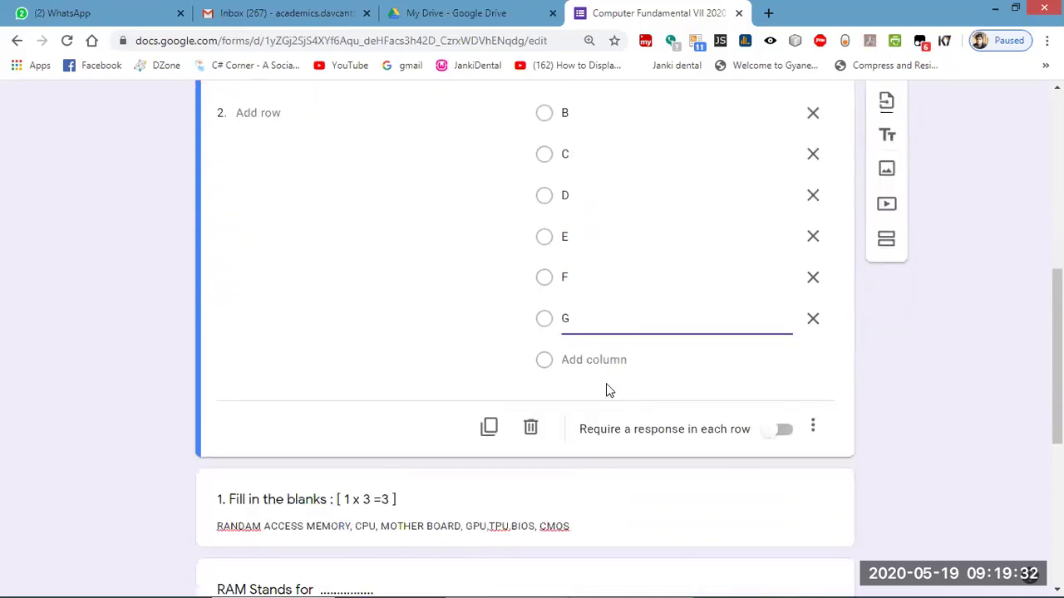
click(601, 362)
text(H)
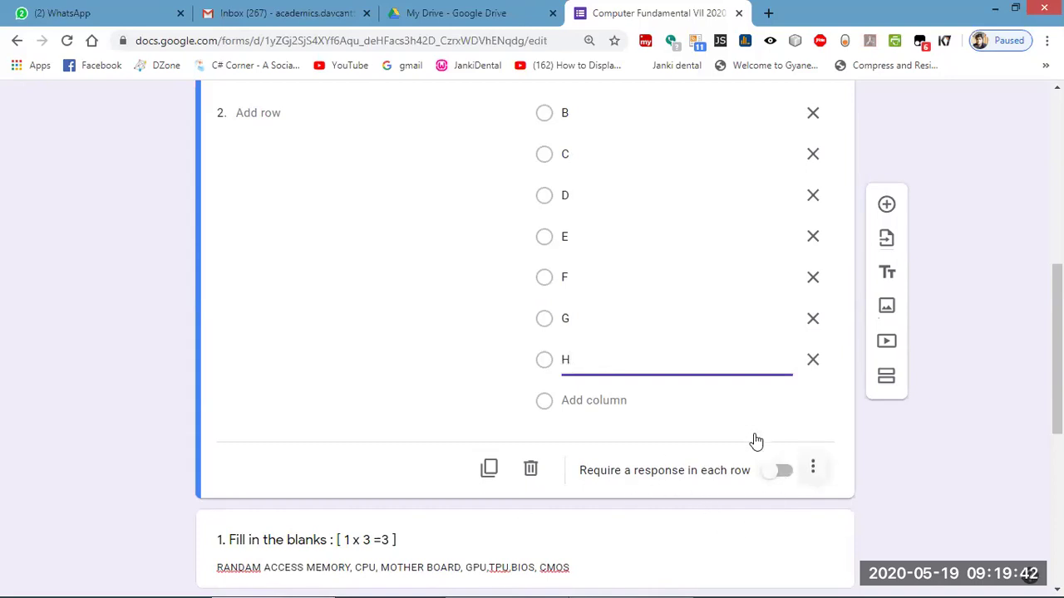
scroll(648, 449, up, 1)
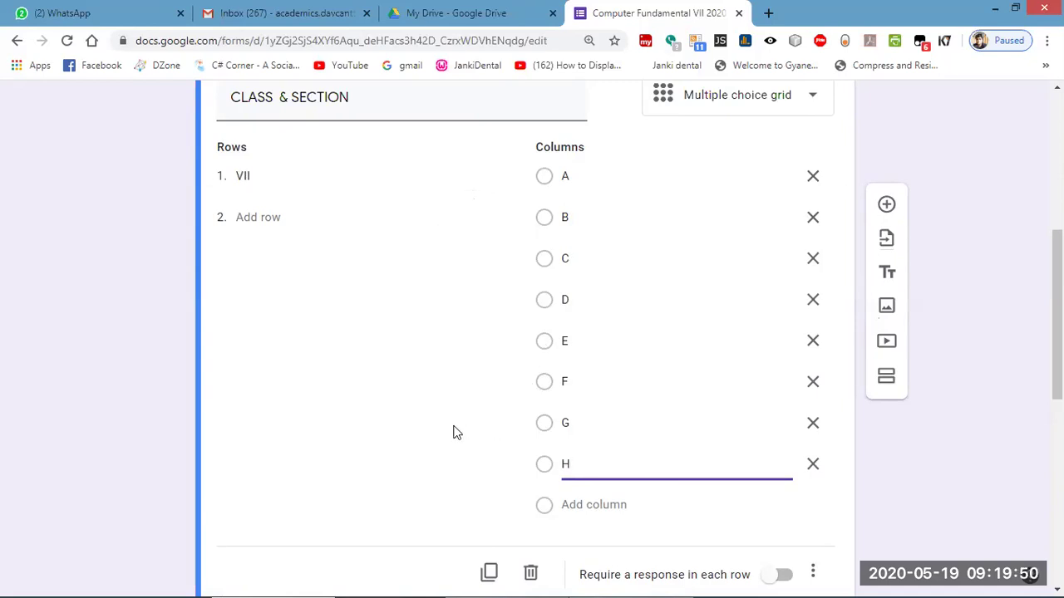
scroll(428, 489, up, 4)
scroll(428, 486, down, 6)
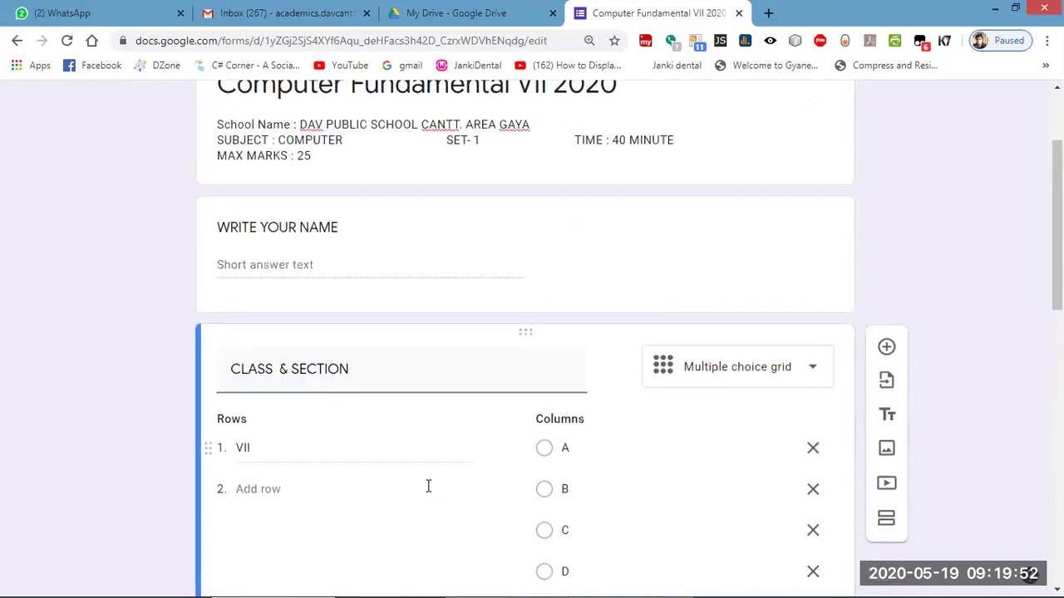
scroll(501, 556, up, 4)
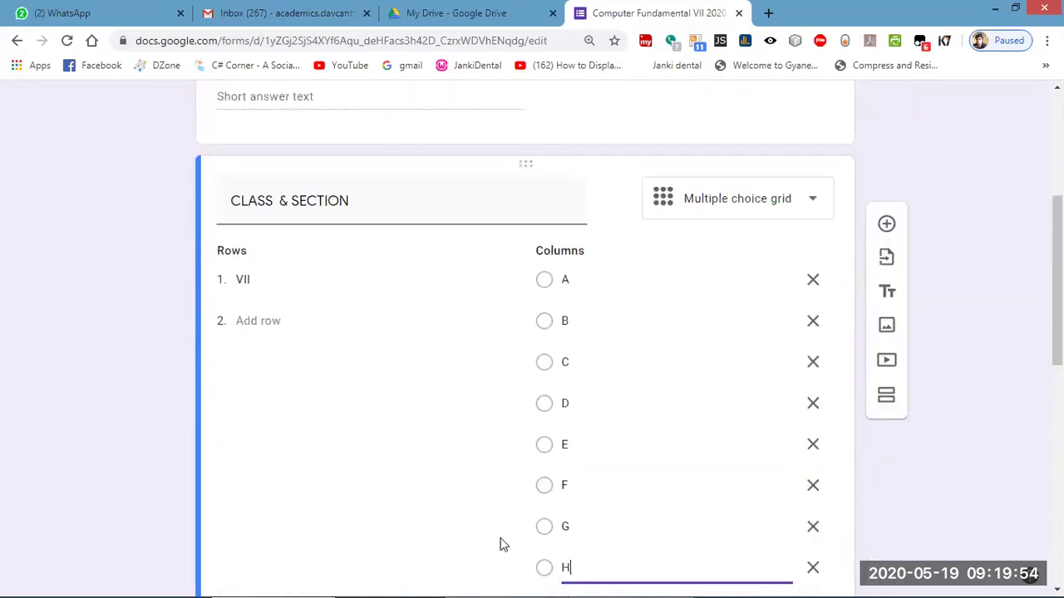
scroll(513, 486, down, 3)
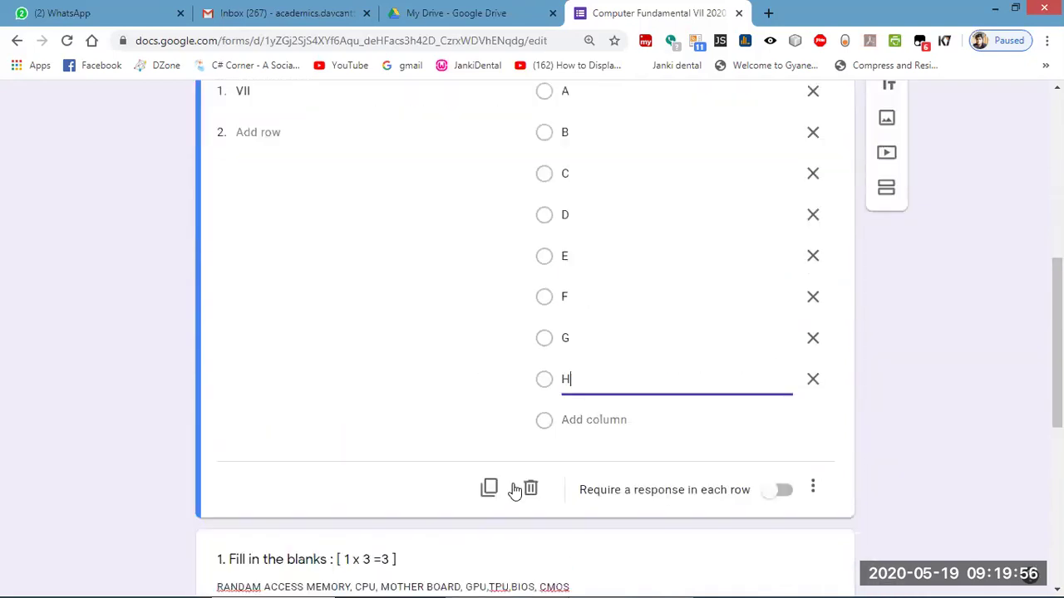
Turn on the CLASS & SECTION description and enter 'NEED TO SELECT YOUR SECTION OF GIVEN CLASS'.
click(813, 468)
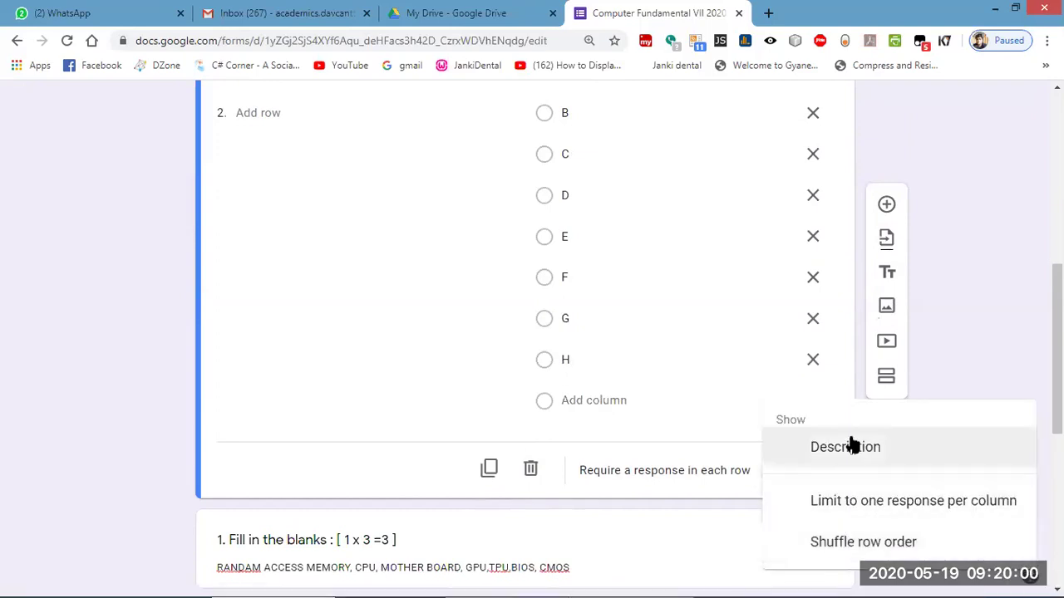
click(827, 447)
scroll(357, 449, down, 4)
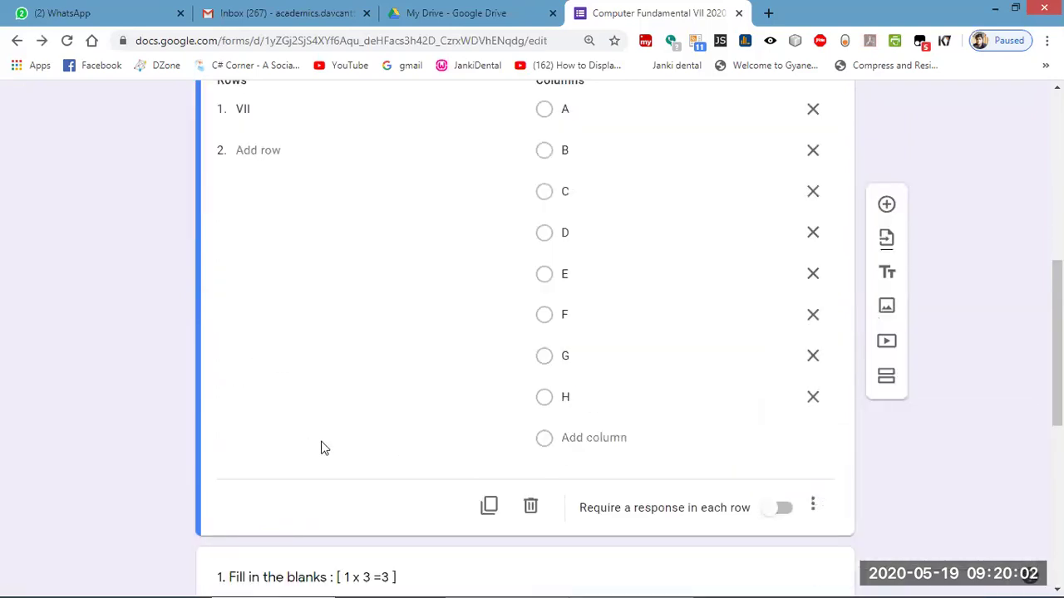
scroll(337, 468, up, 4)
click(270, 349)
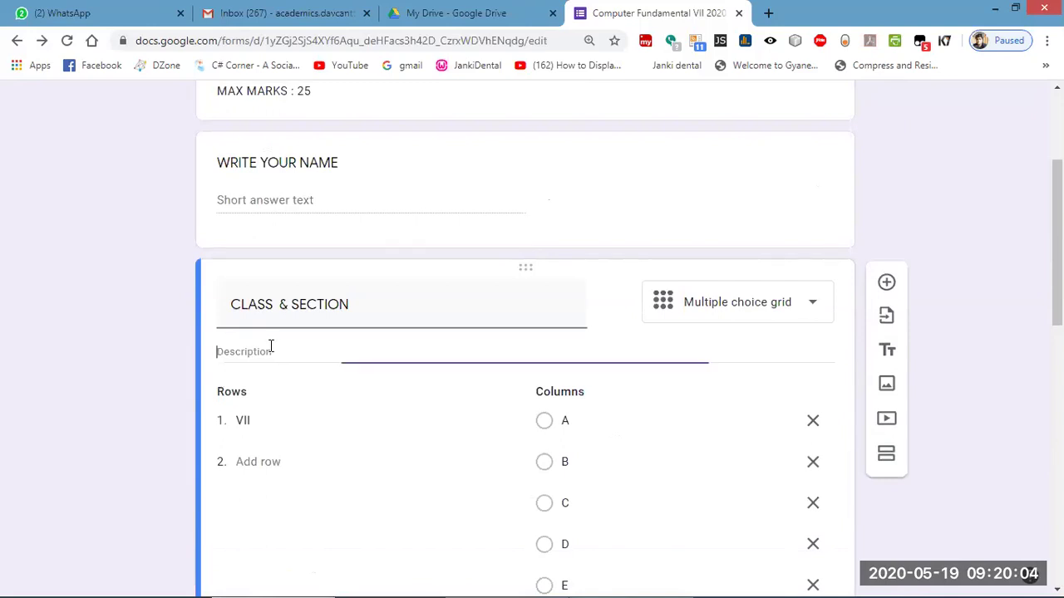
text(NEED)
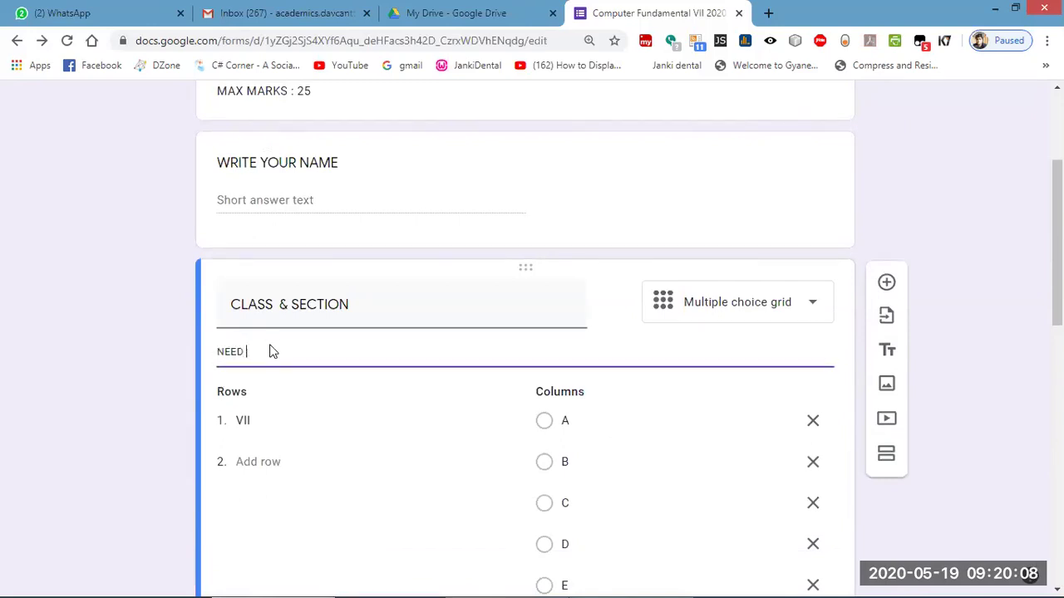
text( TO SELECT YOUR SECTION OF GIVEN CLASS)
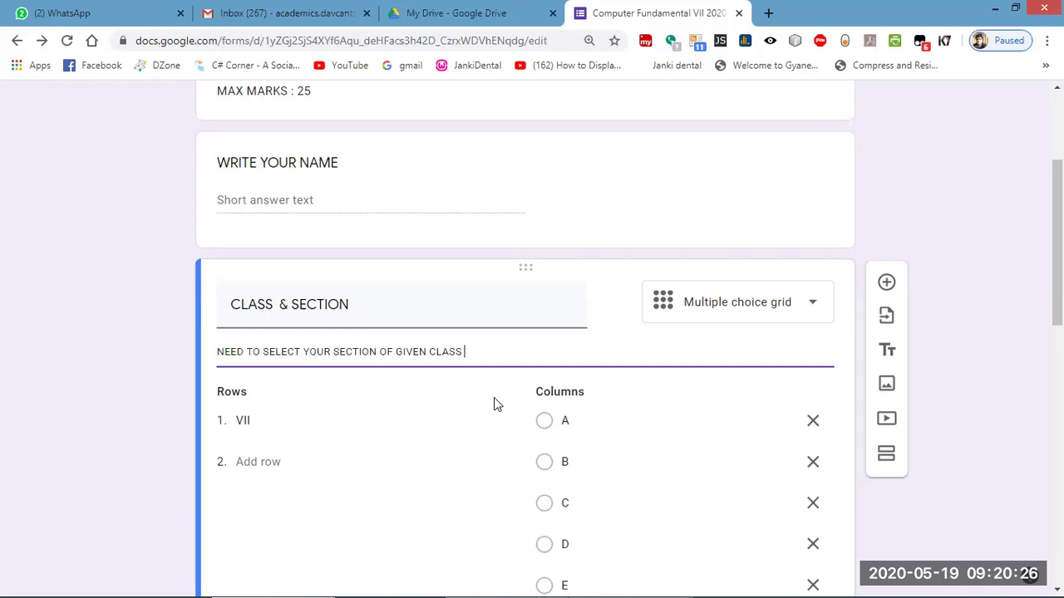
scroll(494, 397, down, 5)
scroll(485, 480, up, 6)
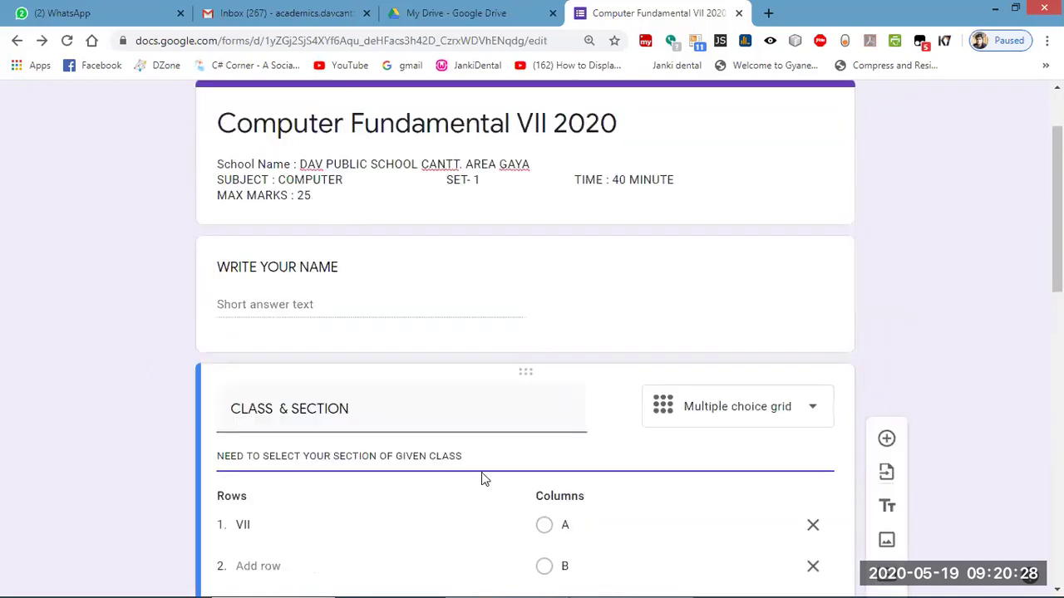
Add a short-answer question titled 'WRITE YOUR ROLL NUMBER' below the name question.
click(638, 300)
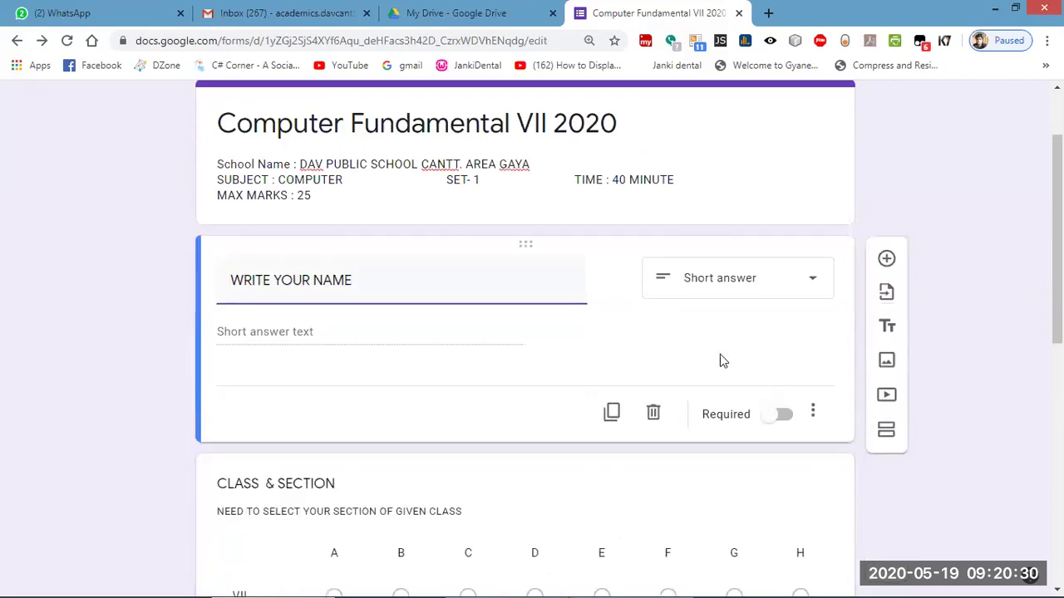
click(886, 260)
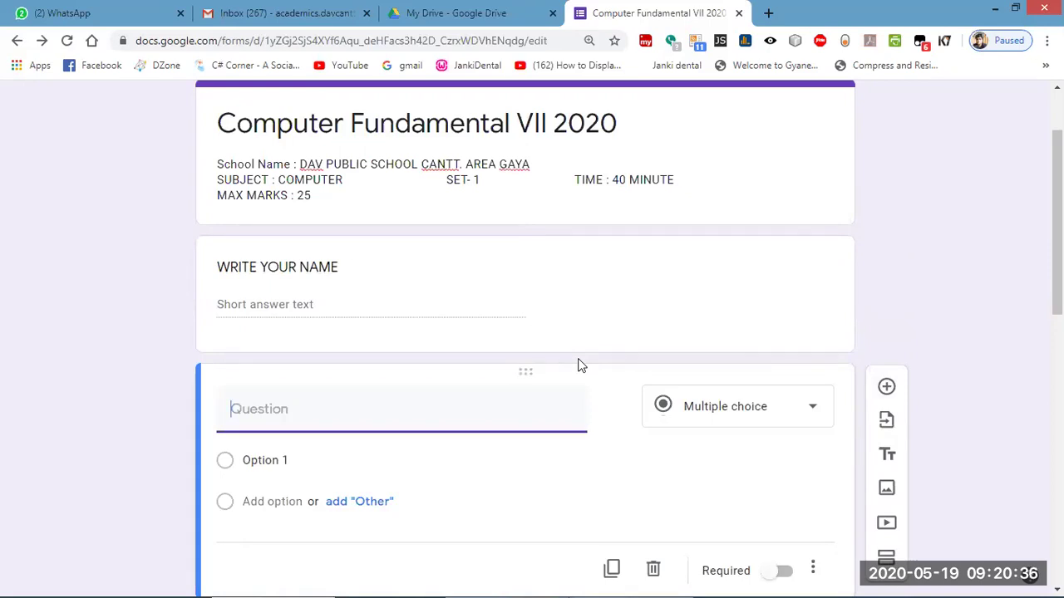
text(ROLL)
text(WITE)
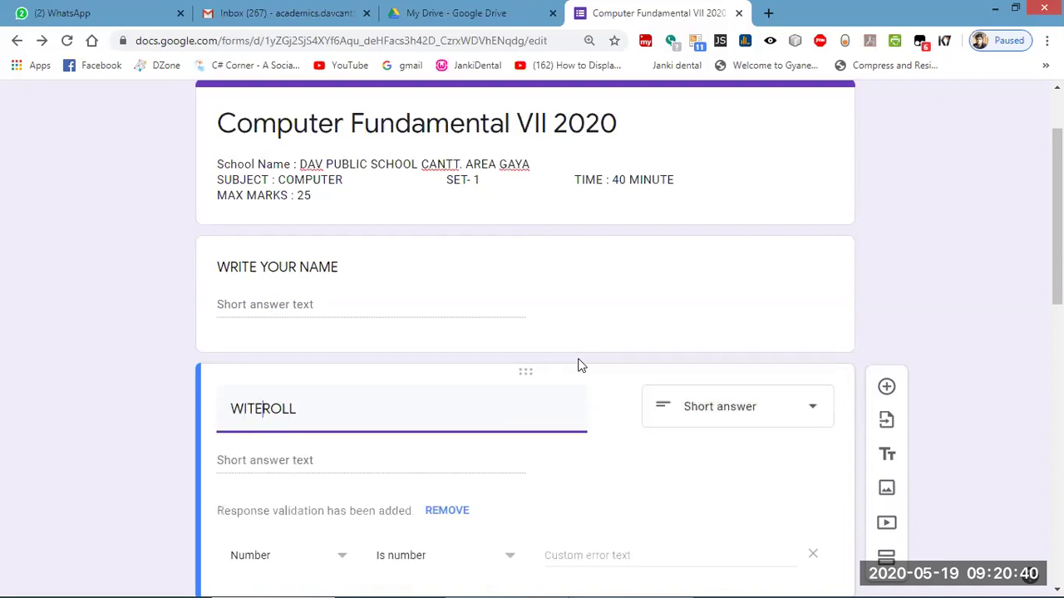
key(BackSpace)
key(BackSpace)
key(BackSpace)
text(RITE YOUR ROLL)
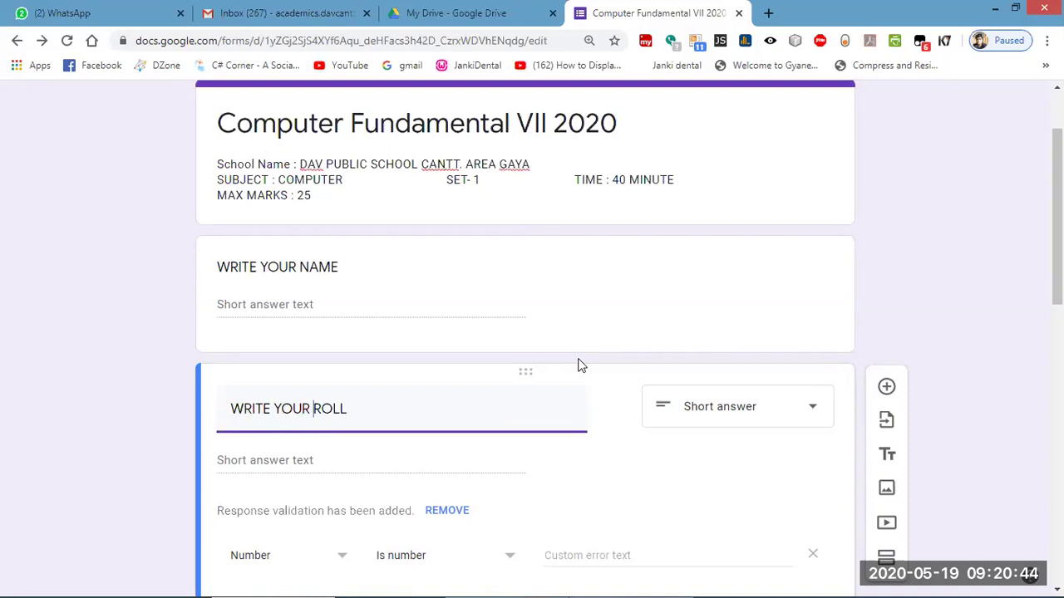
text( NUMBER)
click(742, 417)
scroll(732, 428, down, 3)
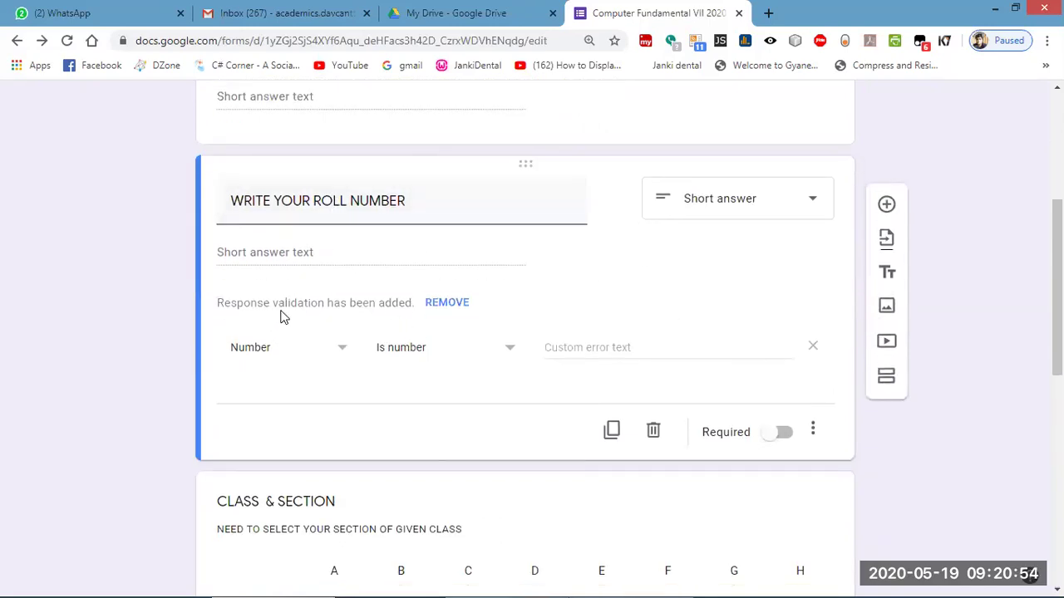
Set the roll number question's response validation to Number, Is number.
click(343, 357)
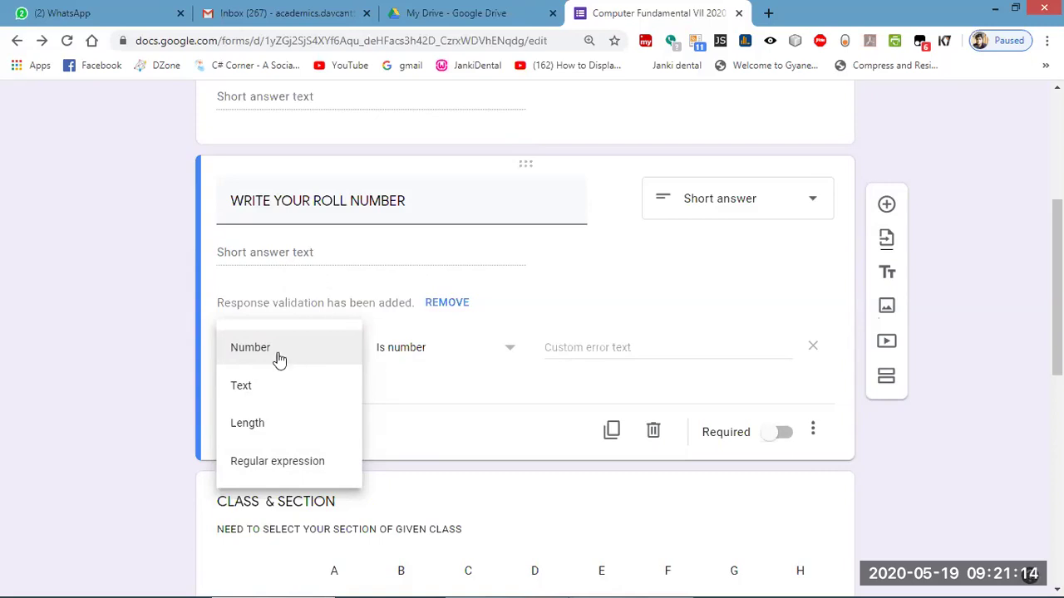
click(264, 364)
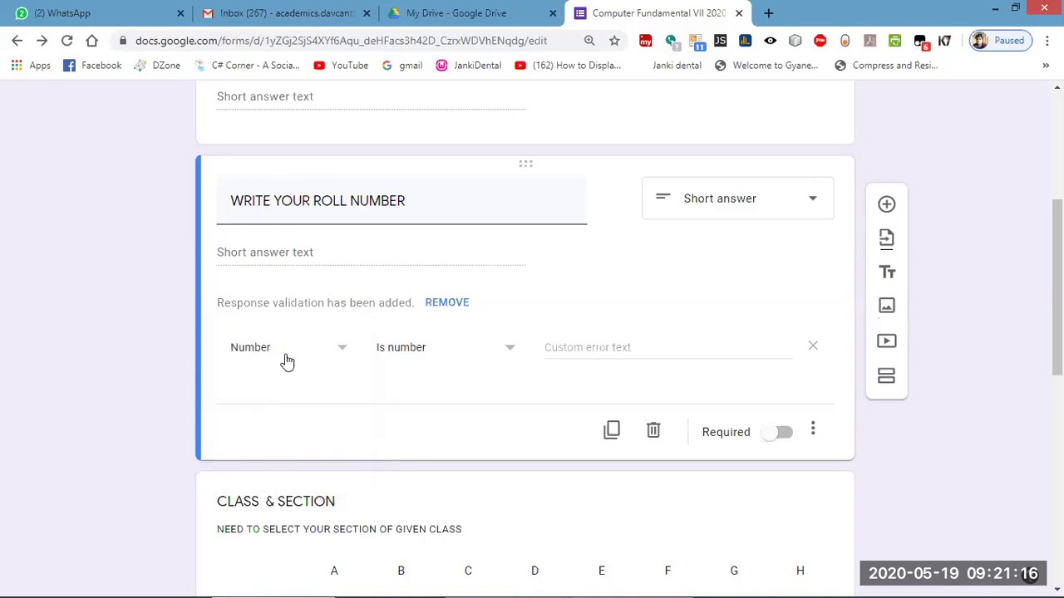
click(492, 358)
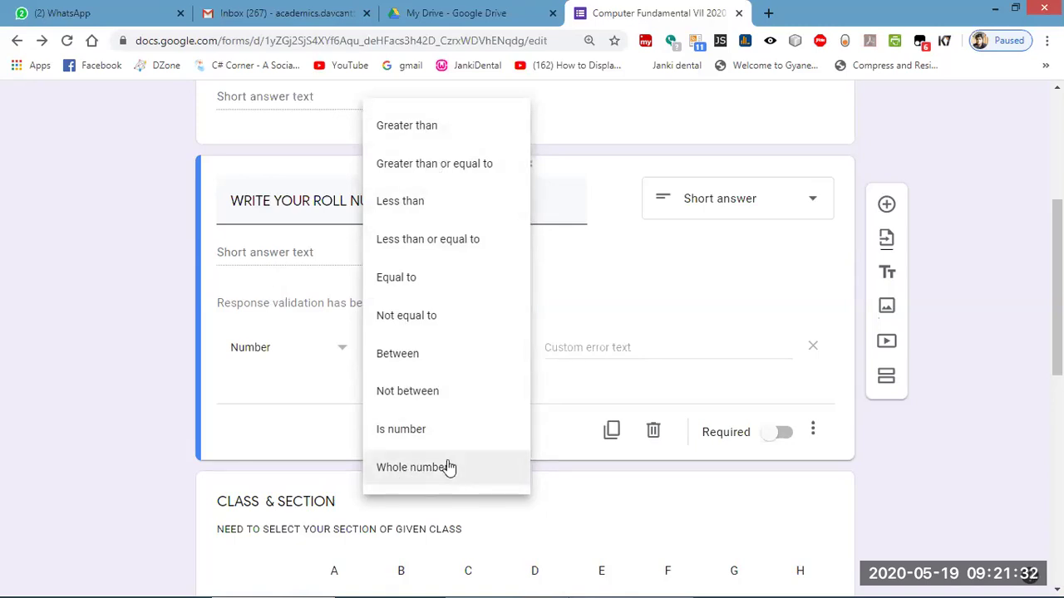
click(286, 388)
click(336, 356)
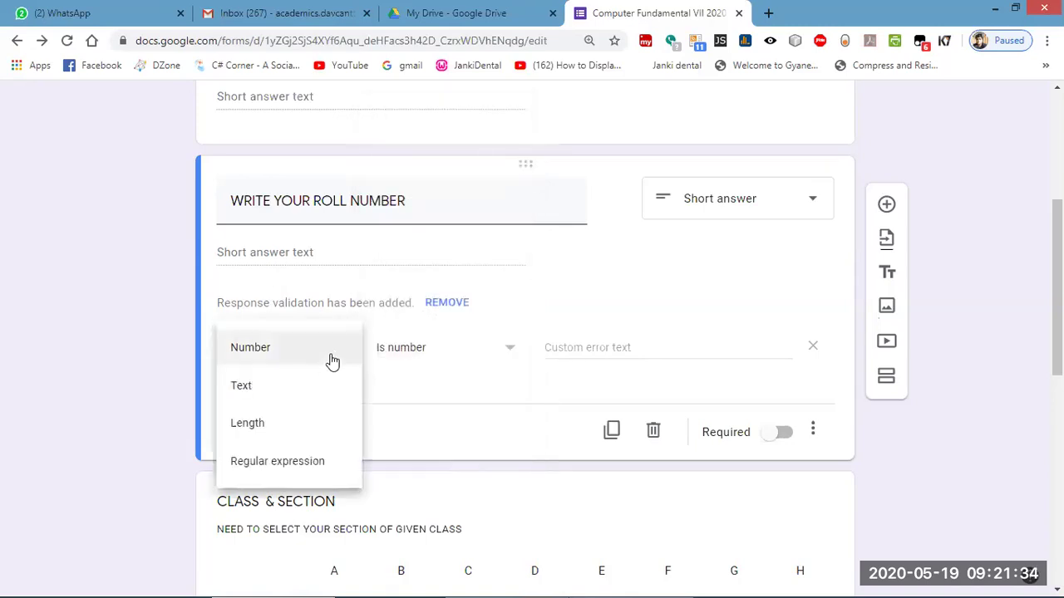
click(260, 381)
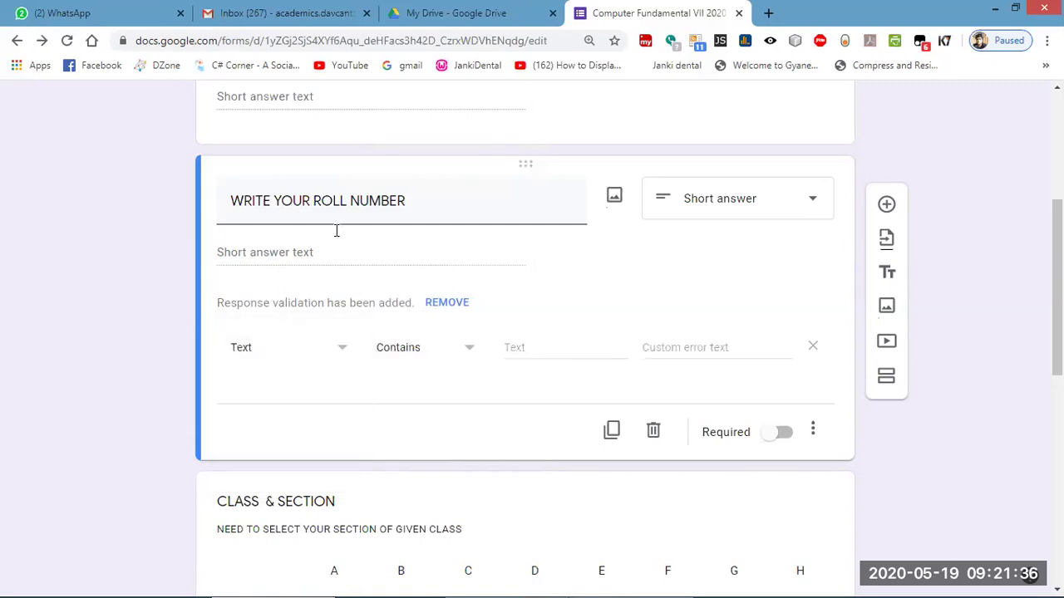
click(340, 350)
click(273, 310)
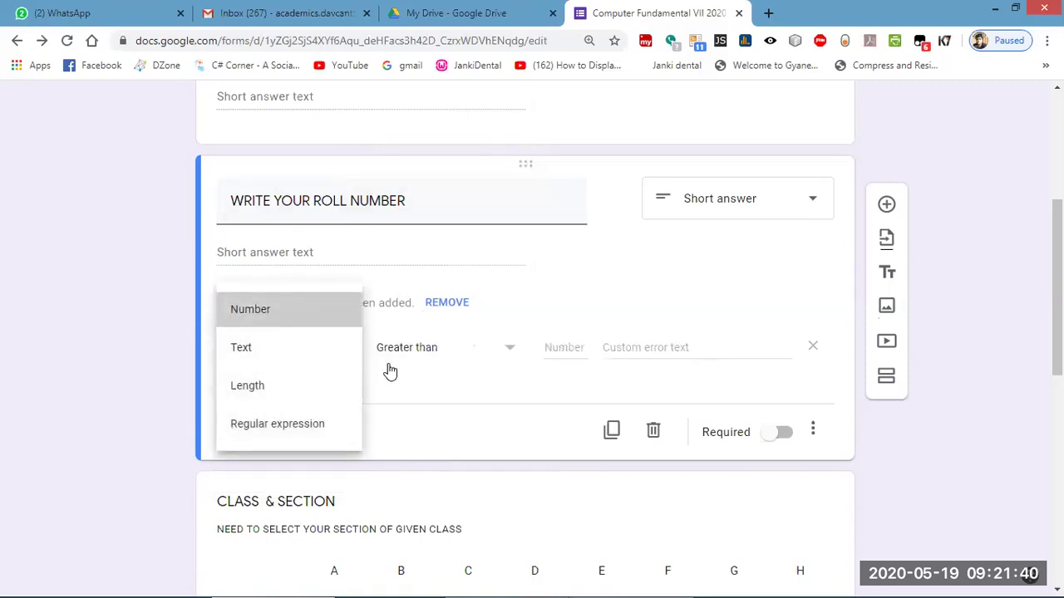
scroll(389, 371, up, 4)
Validate WRITE YOUR NAME as Text containing 'ABC', with the error message 'WRONG NAME'.
click(361, 407)
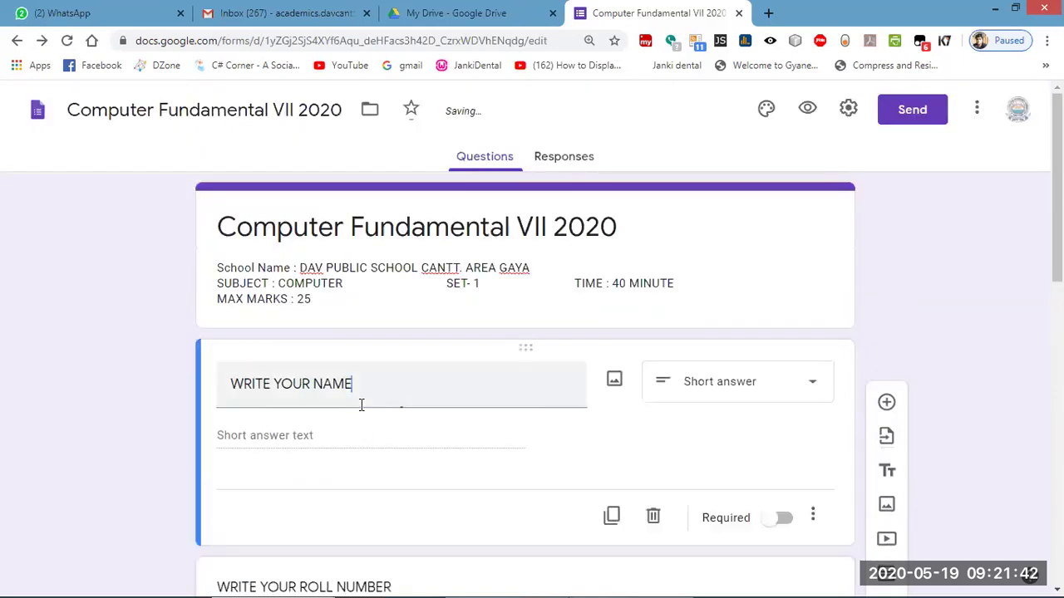
scroll(387, 237, down, 3)
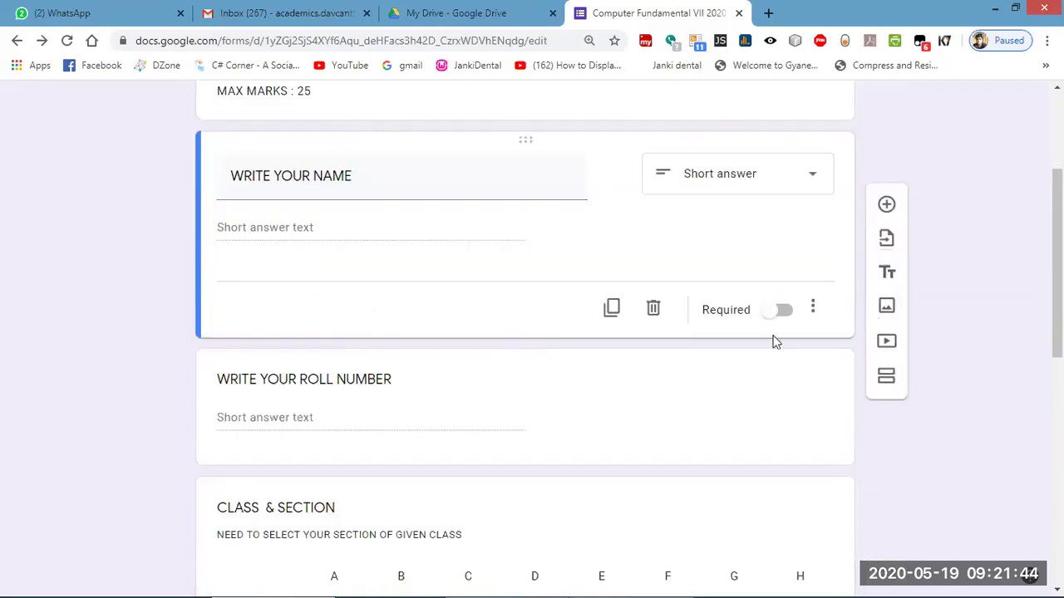
click(814, 310)
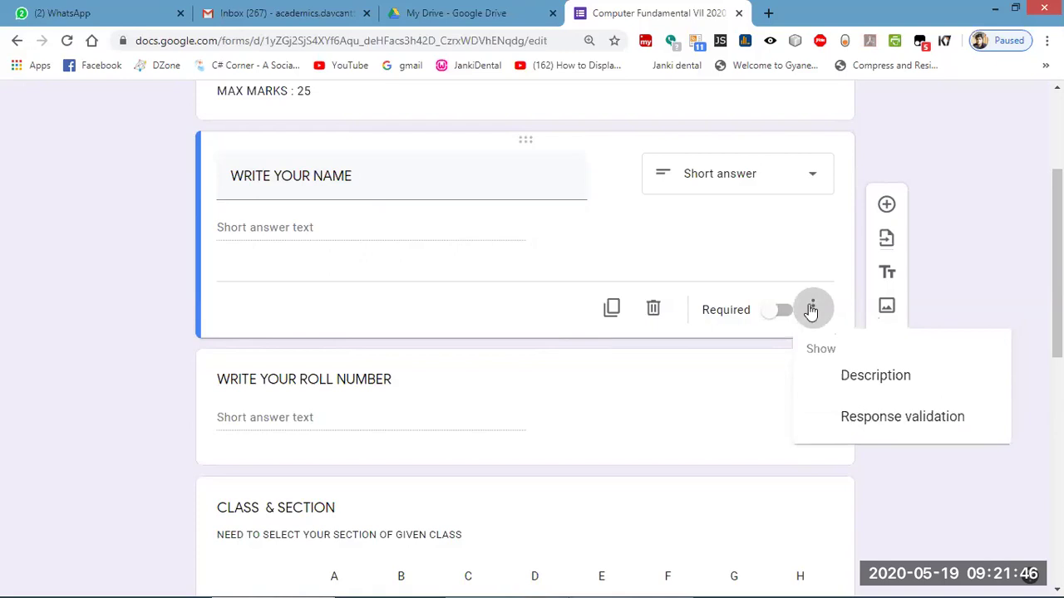
click(873, 418)
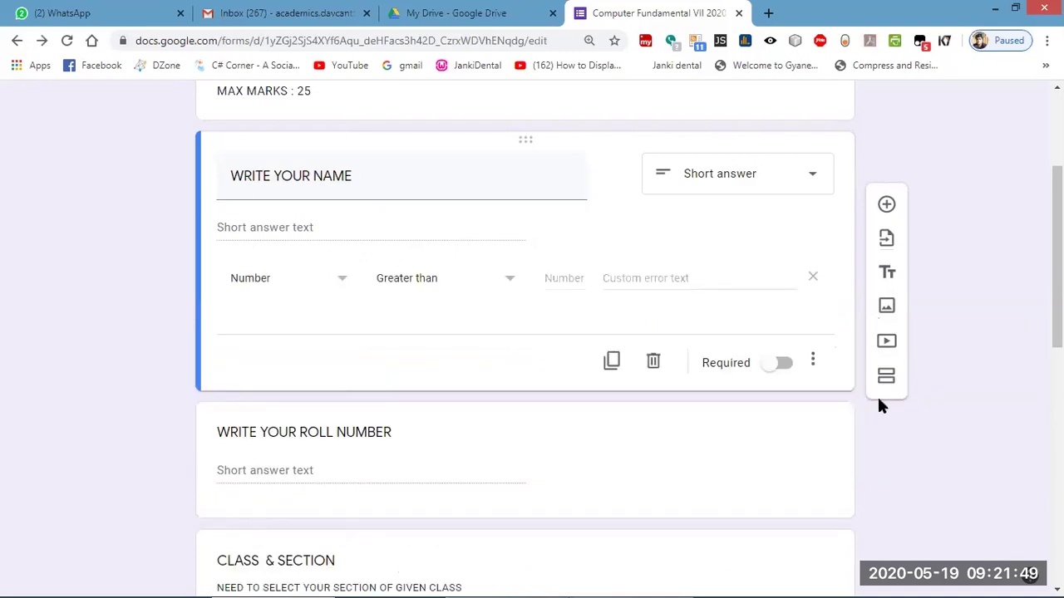
click(333, 284)
click(243, 317)
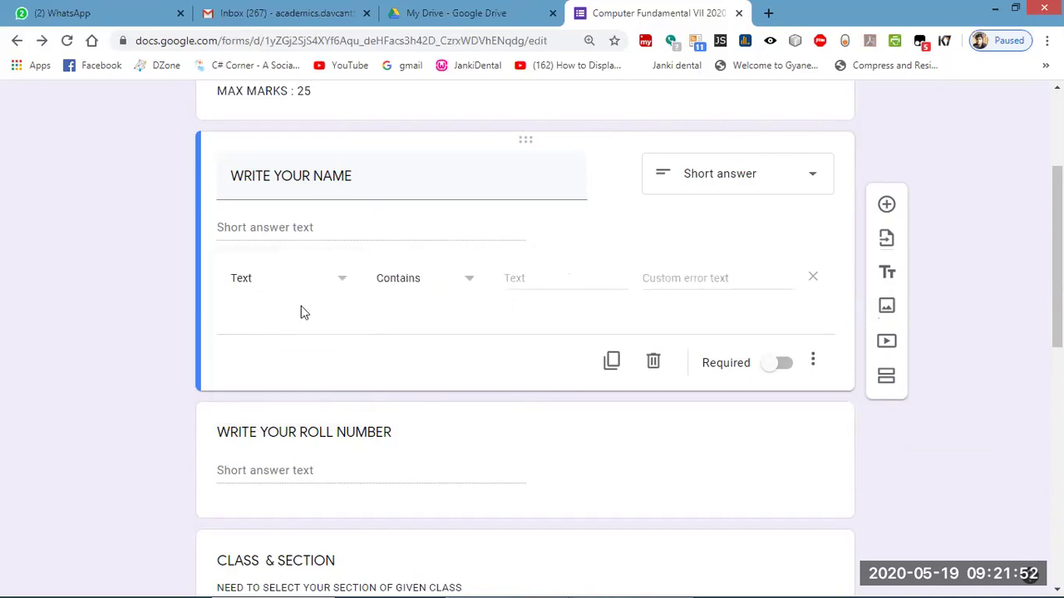
click(476, 282)
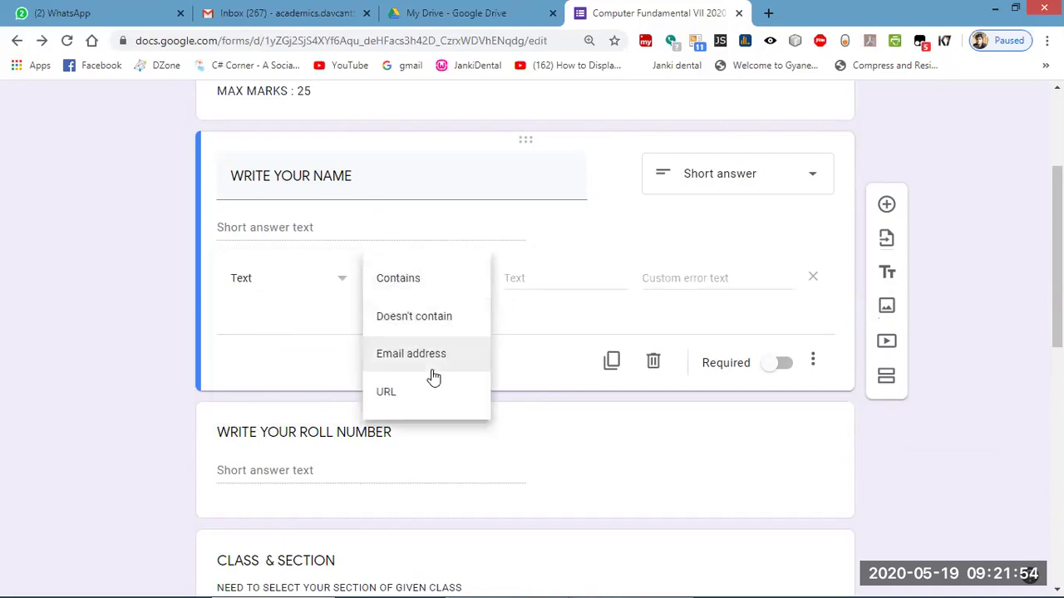
click(420, 281)
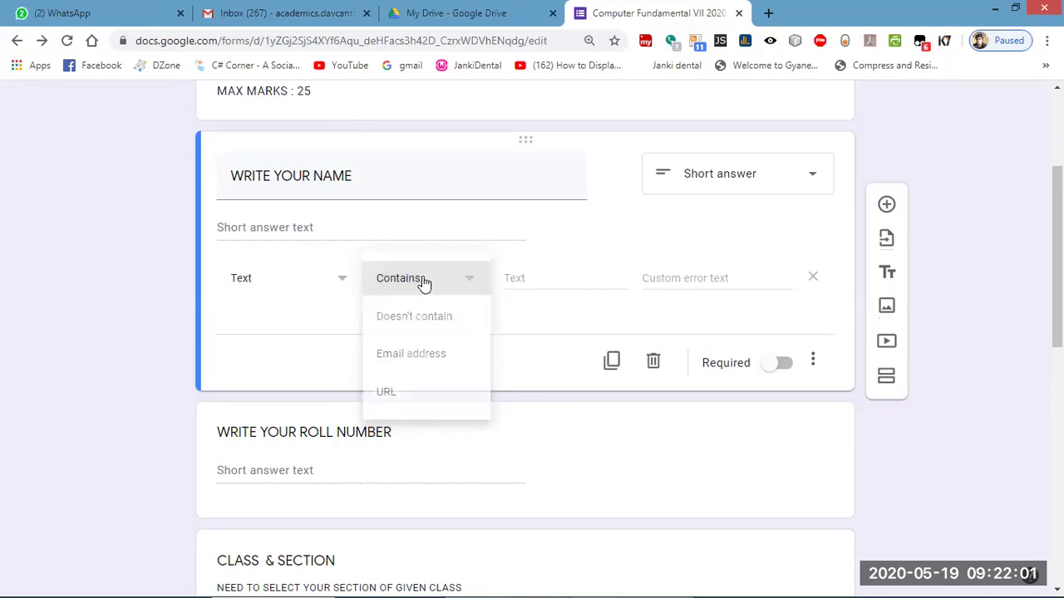
click(546, 277)
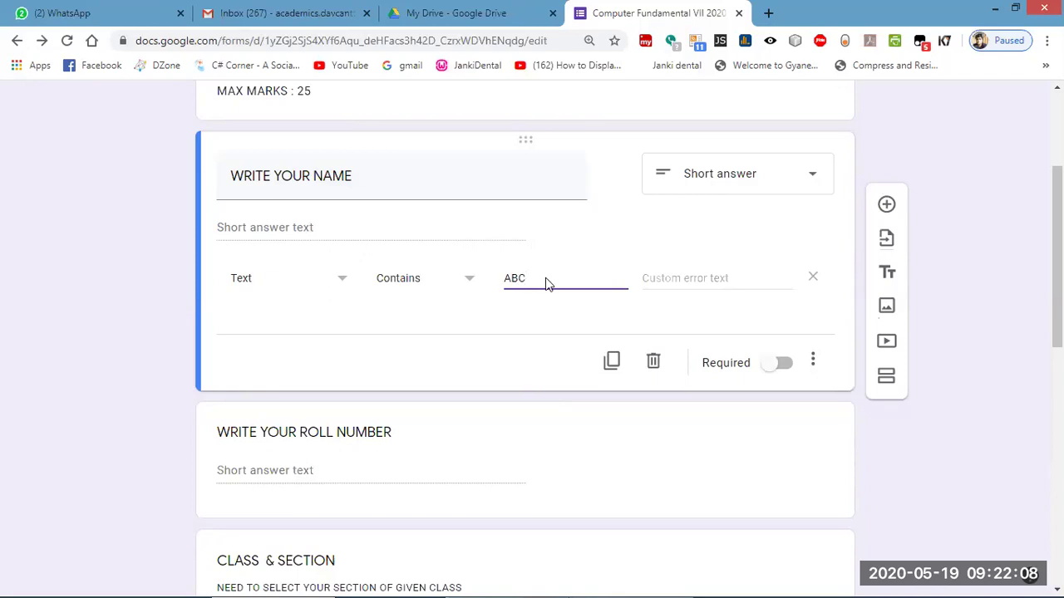
click(689, 285)
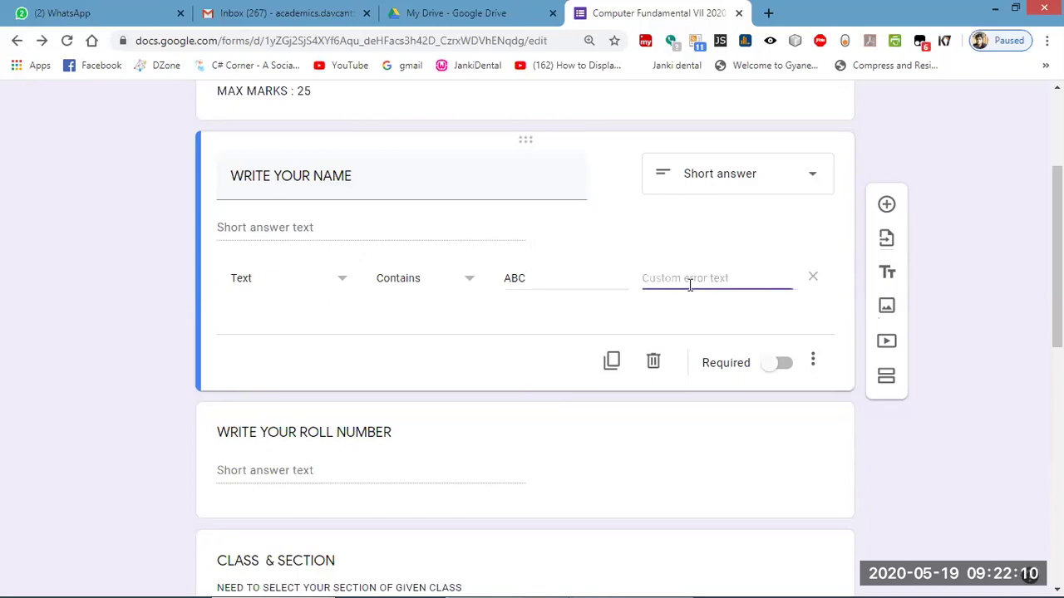
text(*)
text(WR)
text(ONG NAME)
text(")
scroll(748, 304, up, 3)
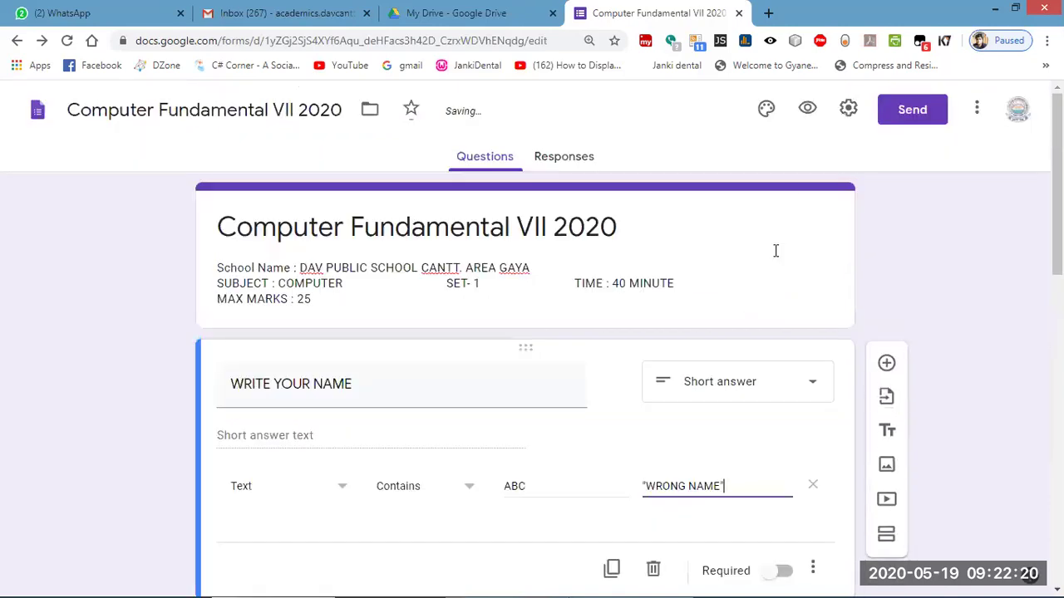
click(809, 110)
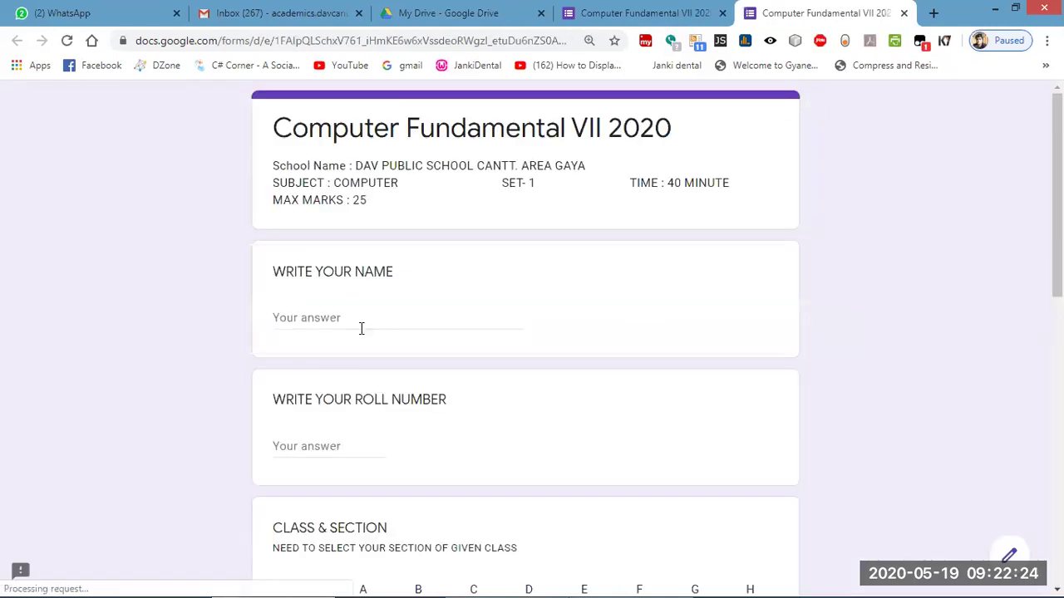
click(332, 318)
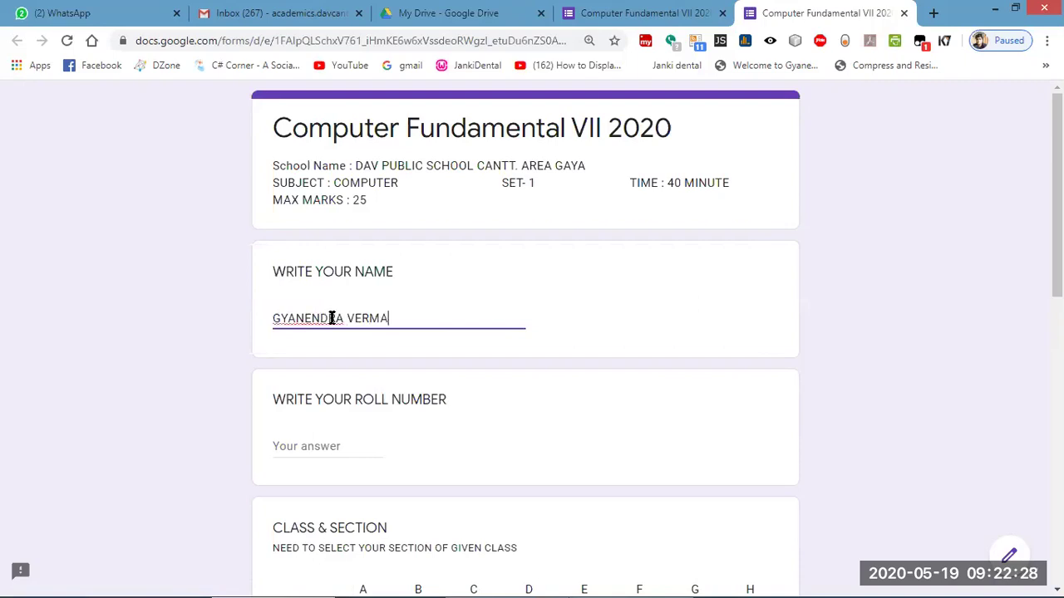
click(355, 446)
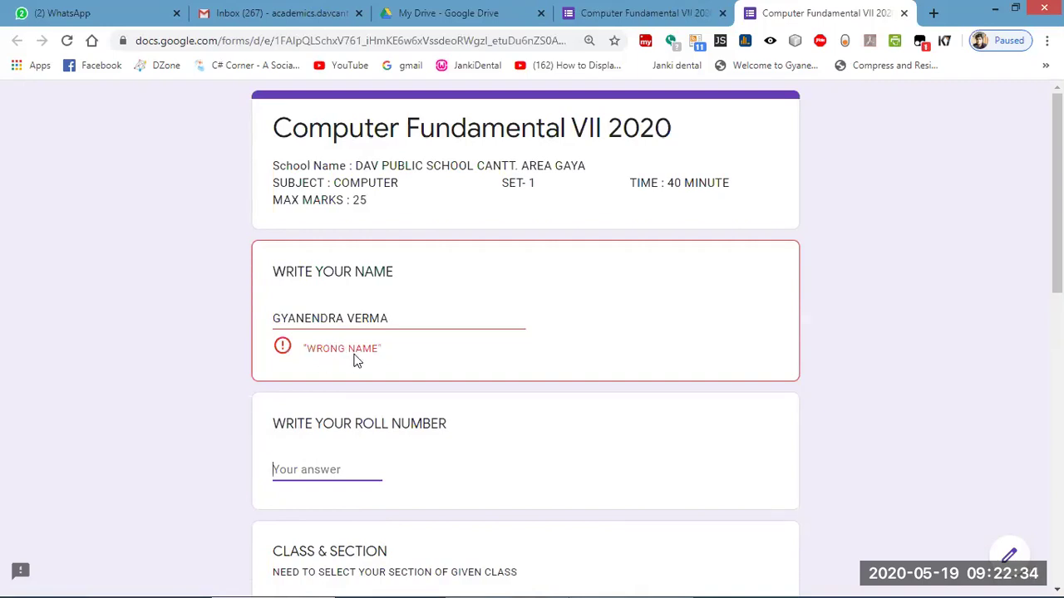
triple_click(291, 316)
text(ABC)
click(223, 351)
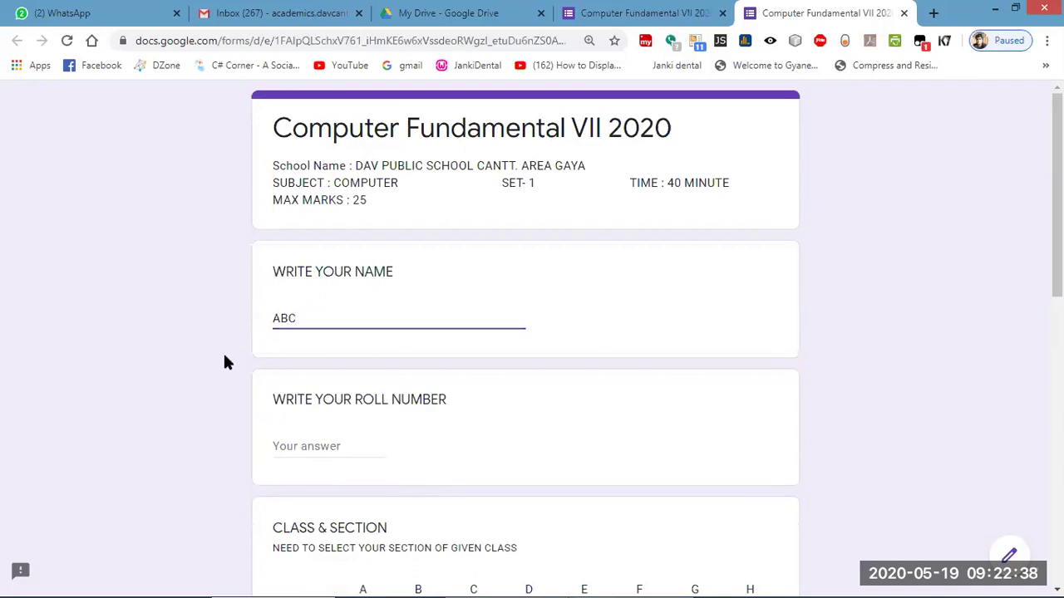
click(340, 447)
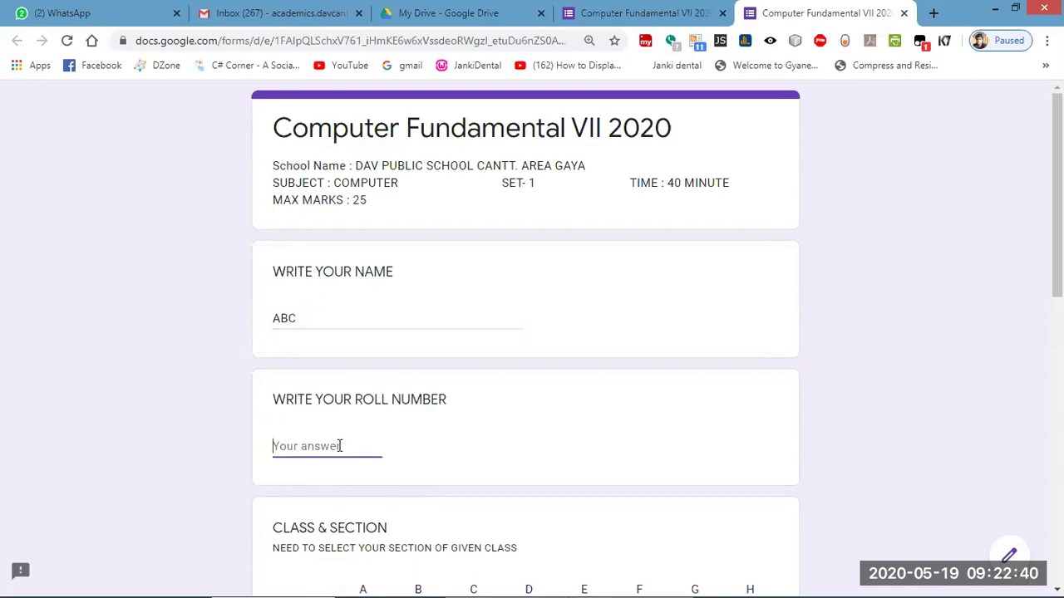
click(905, 16)
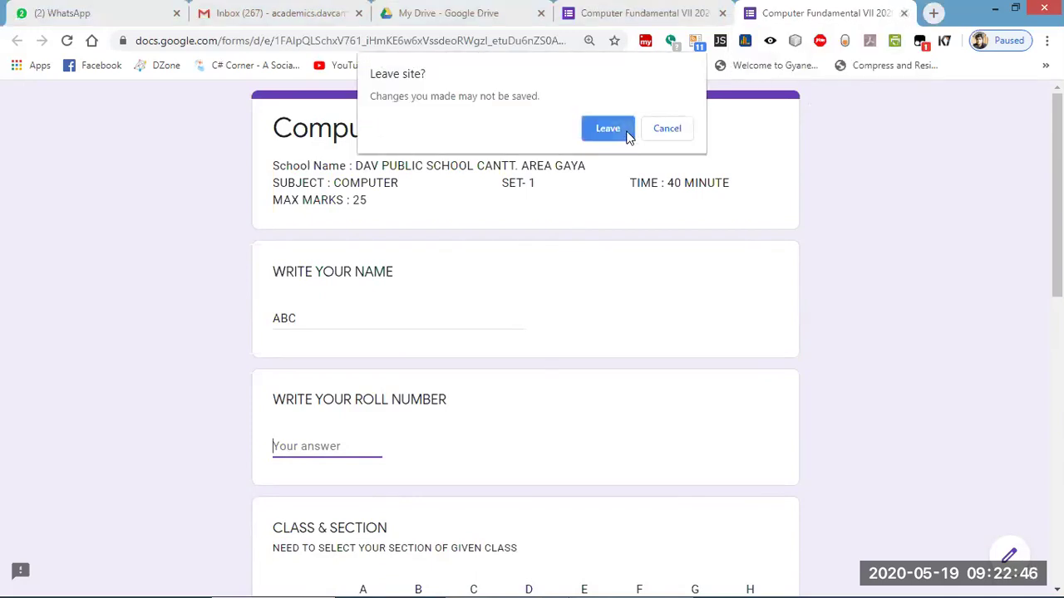
click(608, 128)
Delete the Text-contains response validation rule from WRITE YOUR NAME.
scroll(454, 382, down, 1)
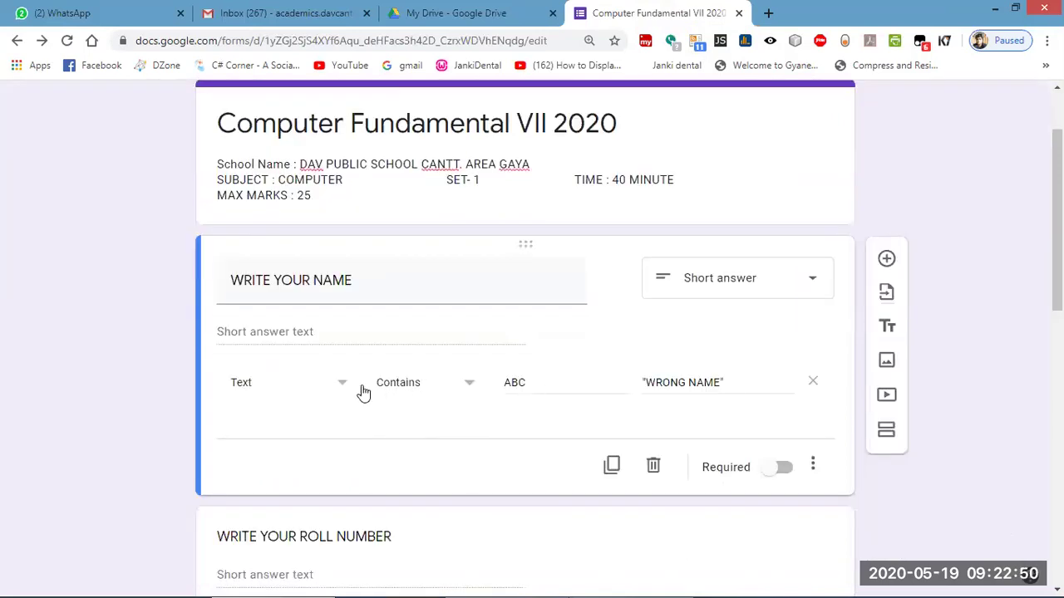
click(268, 378)
click(241, 384)
click(425, 399)
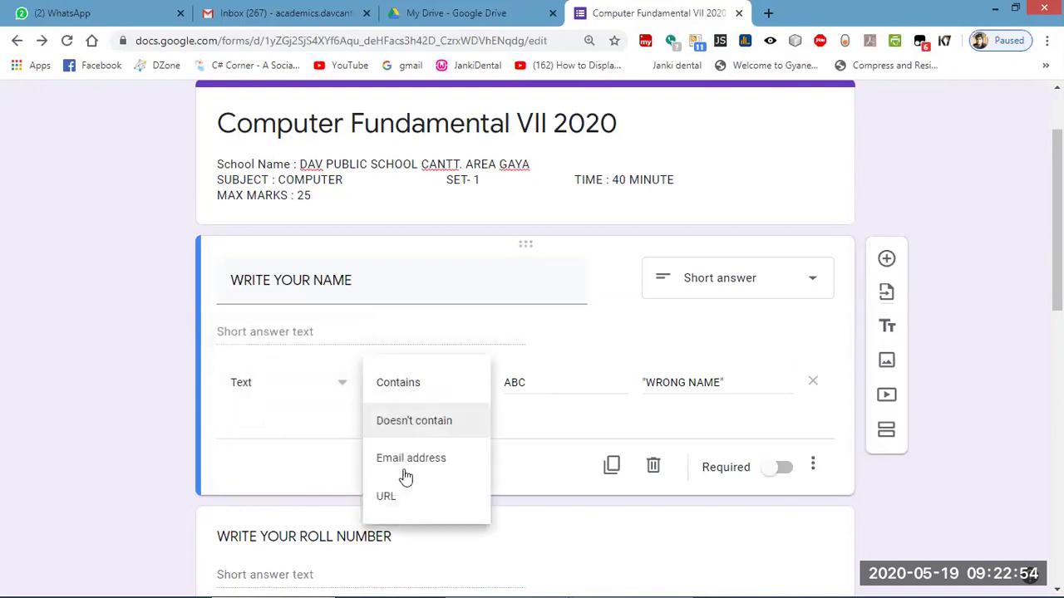
click(418, 387)
click(813, 458)
click(810, 384)
click(812, 384)
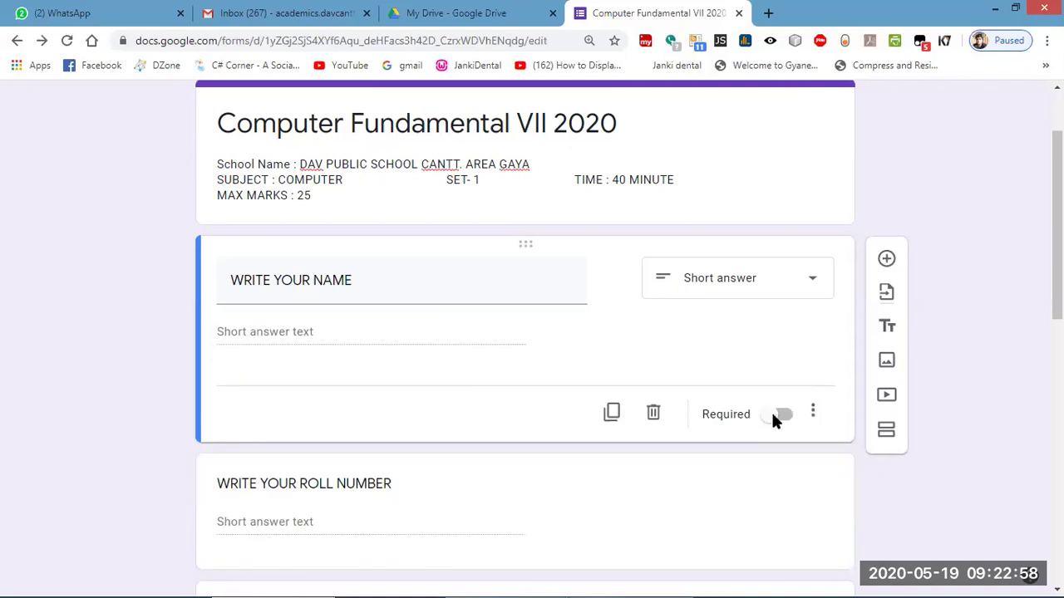
Scroll through the form from WRITE YOUR NAME down to the fill-in-the-blank questions.
scroll(341, 398, down, 4)
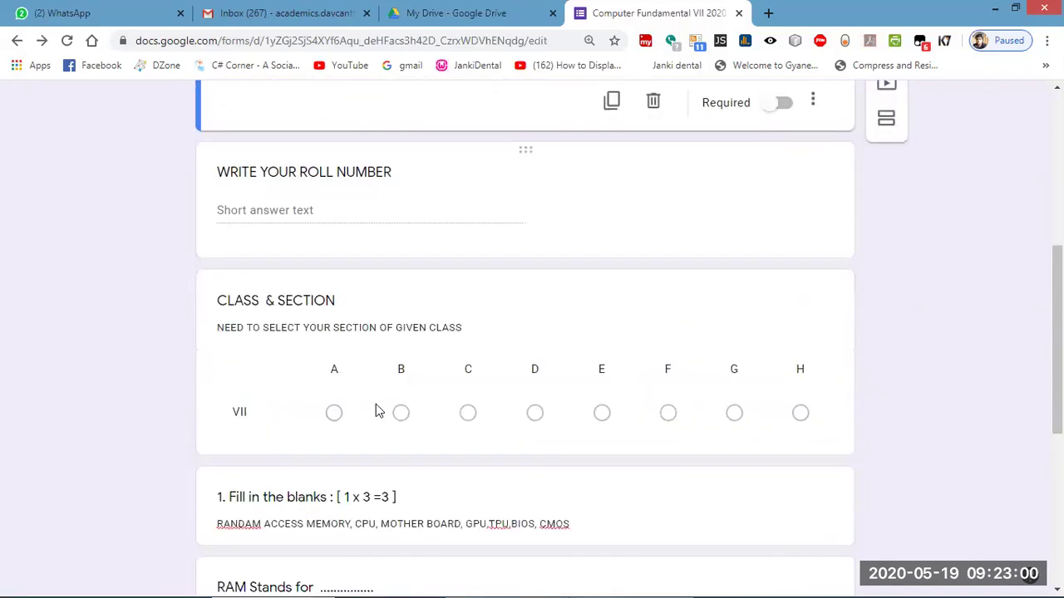
scroll(400, 420, down, 2)
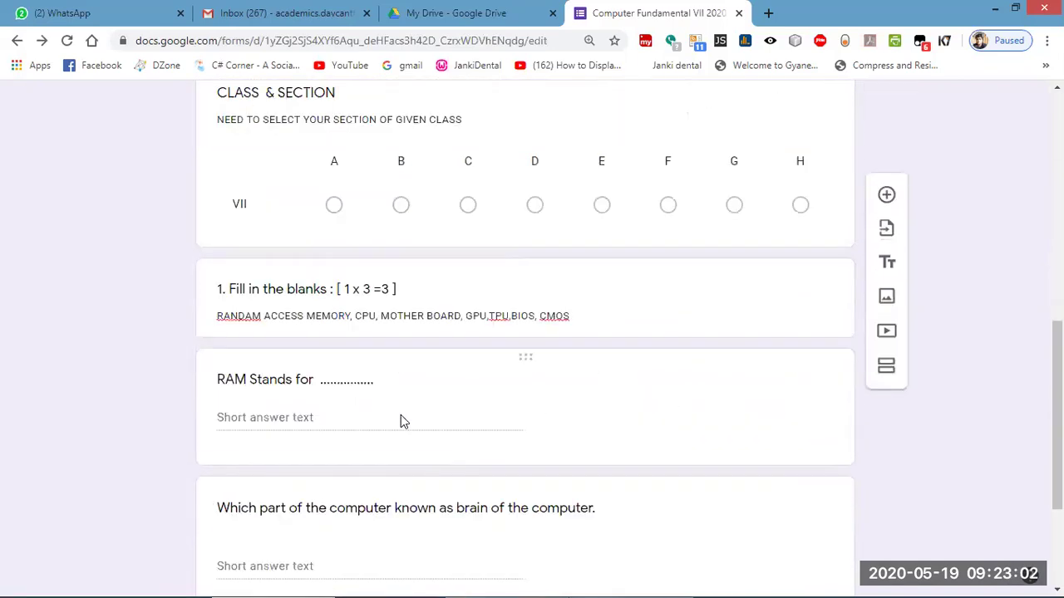
scroll(401, 420, up, 5)
scroll(403, 421, down, 1)
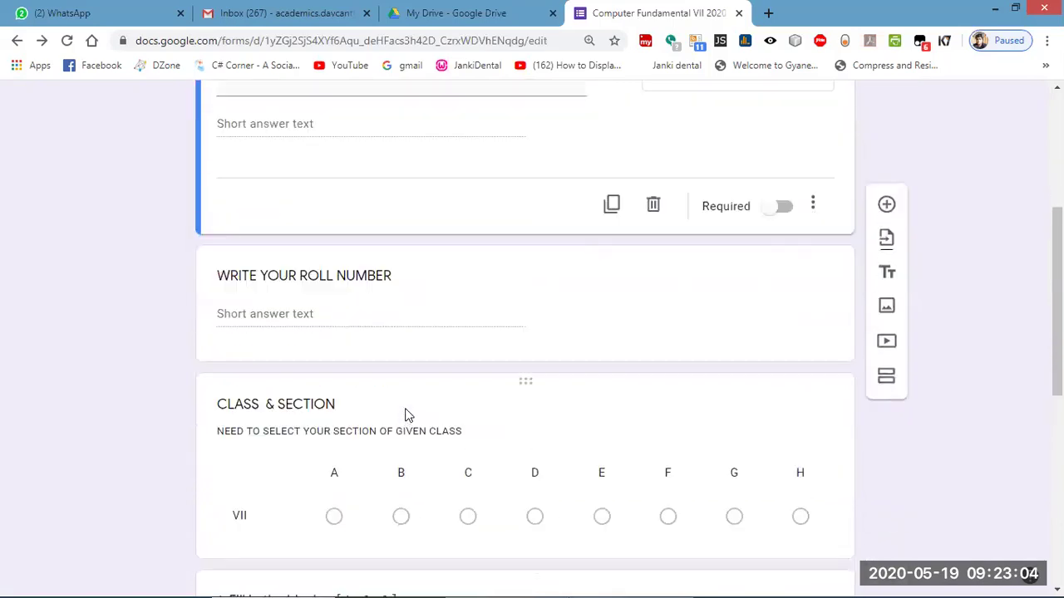
scroll(404, 420, up, 1)
scroll(405, 418, down, 1)
scroll(407, 419, down, 2)
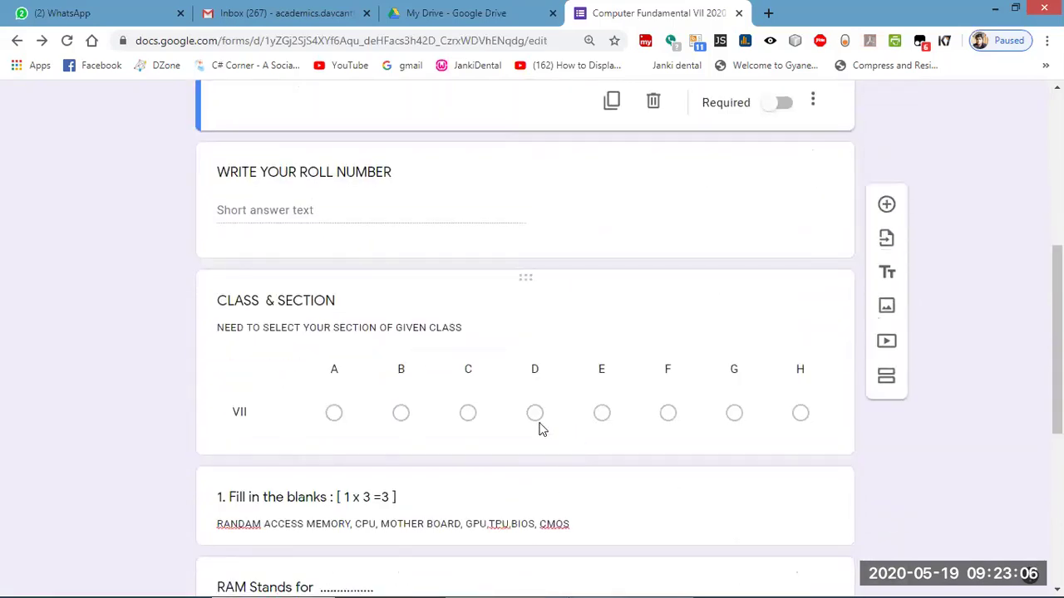
scroll(541, 427, up, 5)
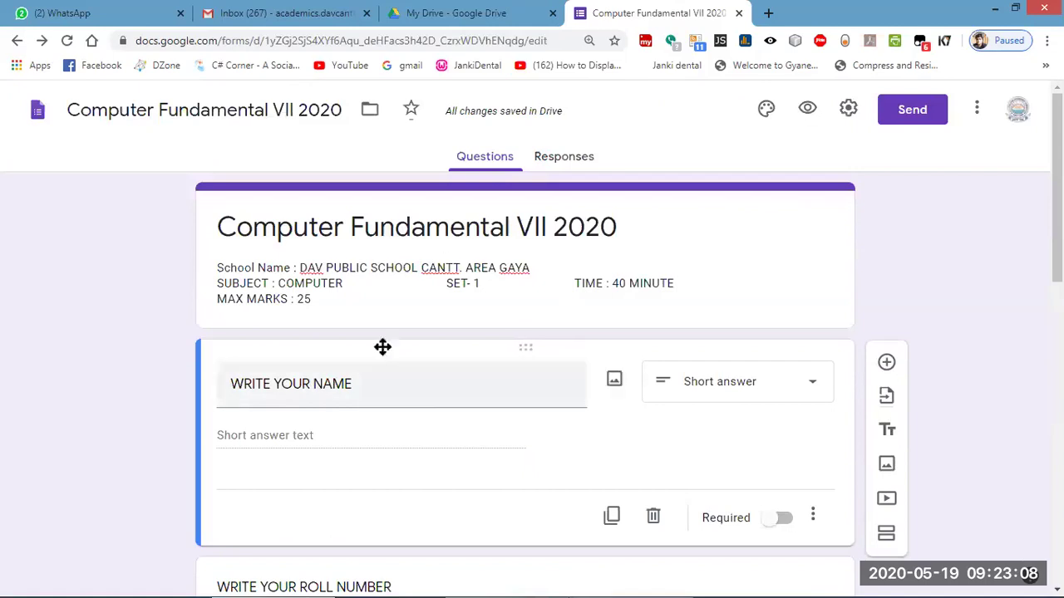
scroll(336, 402, down, 3)
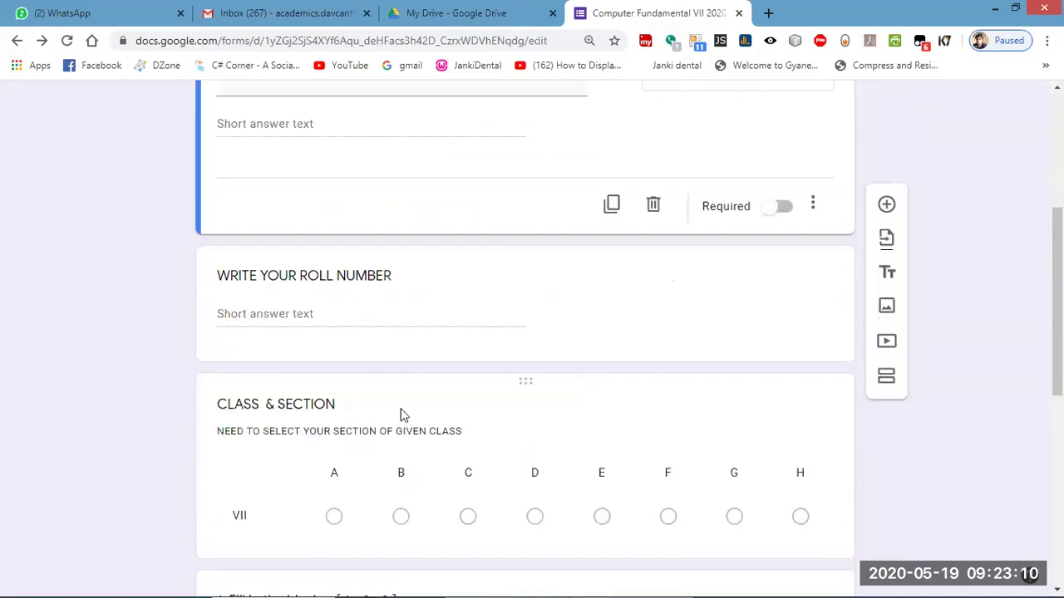
scroll(374, 374, down, 2)
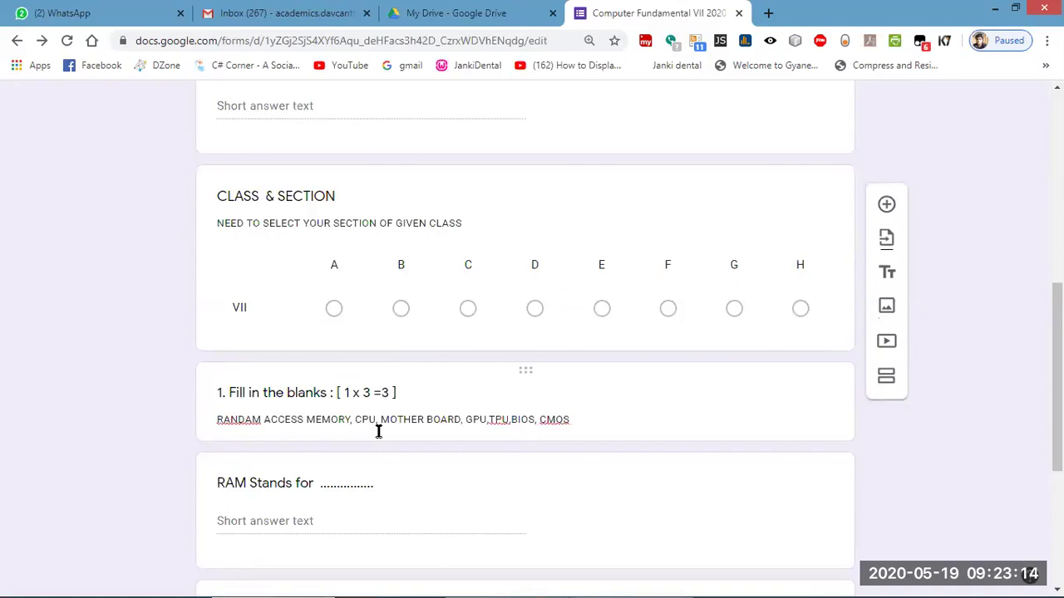
scroll(377, 418, up, 2)
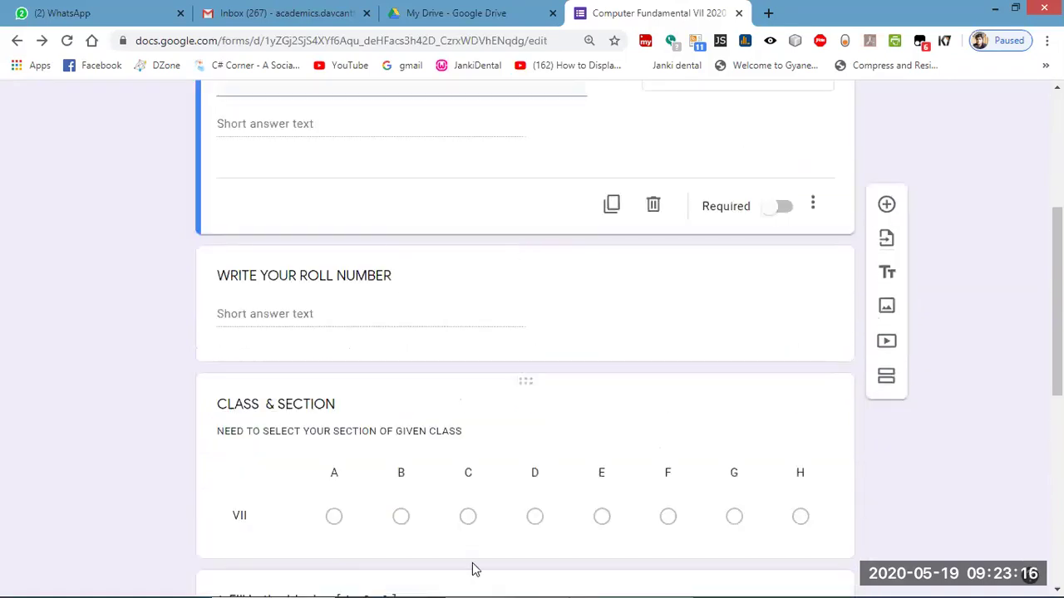
scroll(473, 563, down, 1)
scroll(486, 550, up, 3)
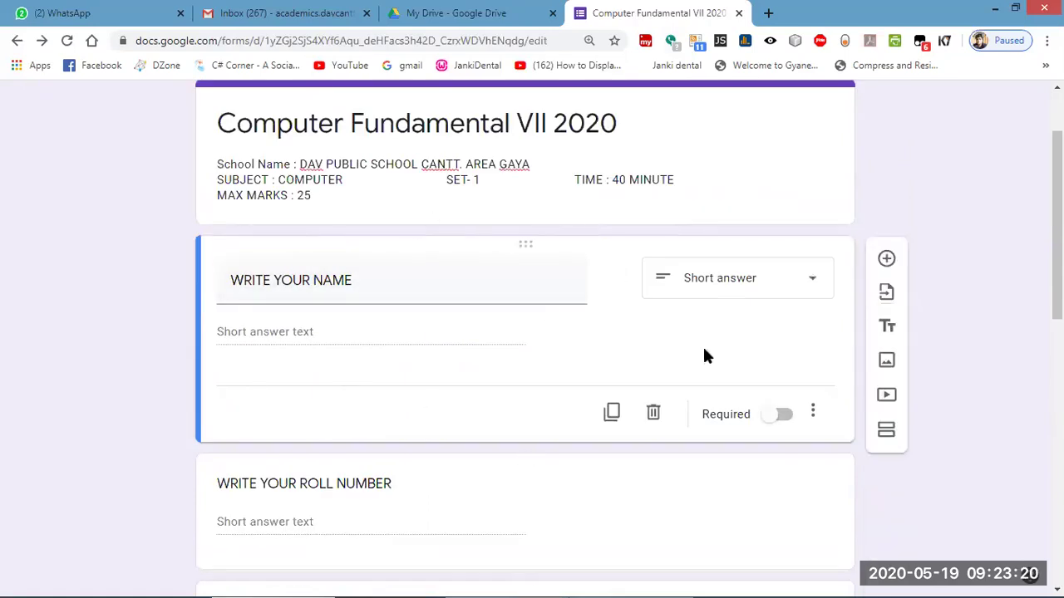
scroll(667, 415, down, 3)
scroll(794, 432, down, 3)
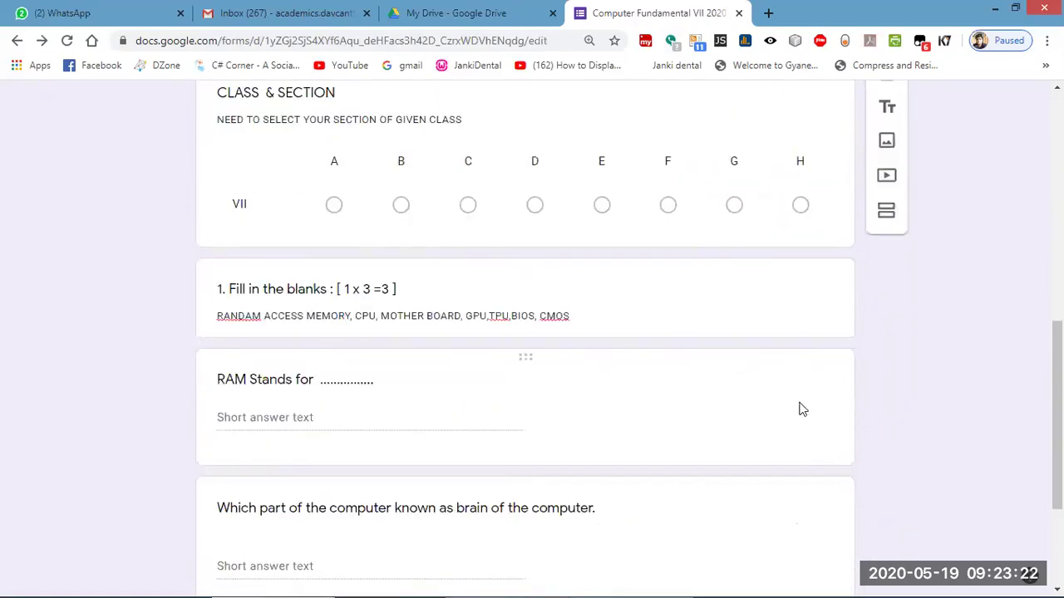
scroll(781, 391, up, 2)
Insert a new section directly after the CLASS & SECTION question.
click(684, 333)
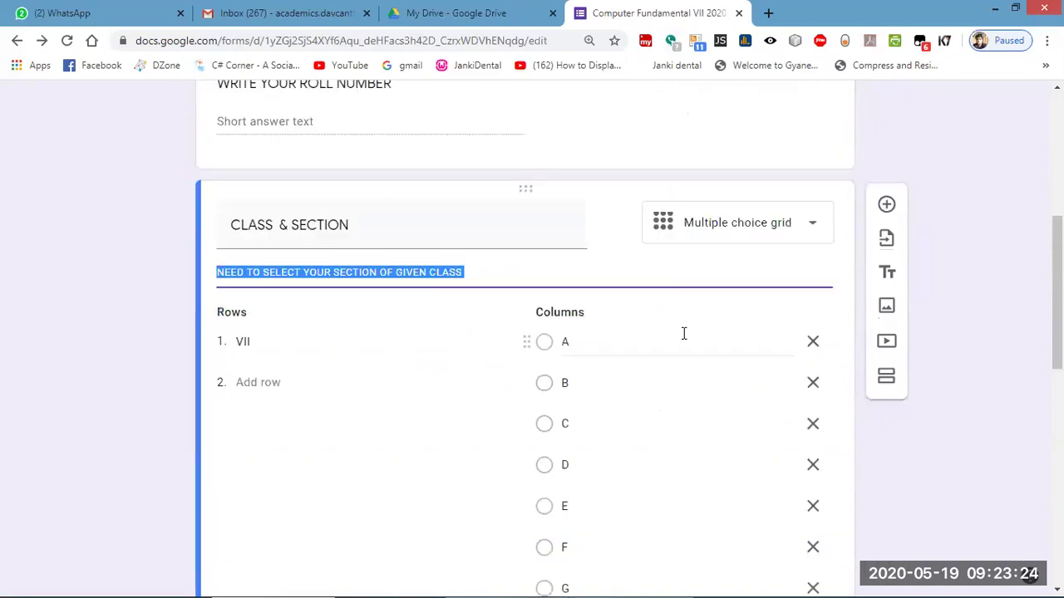
scroll(748, 349, down, 5)
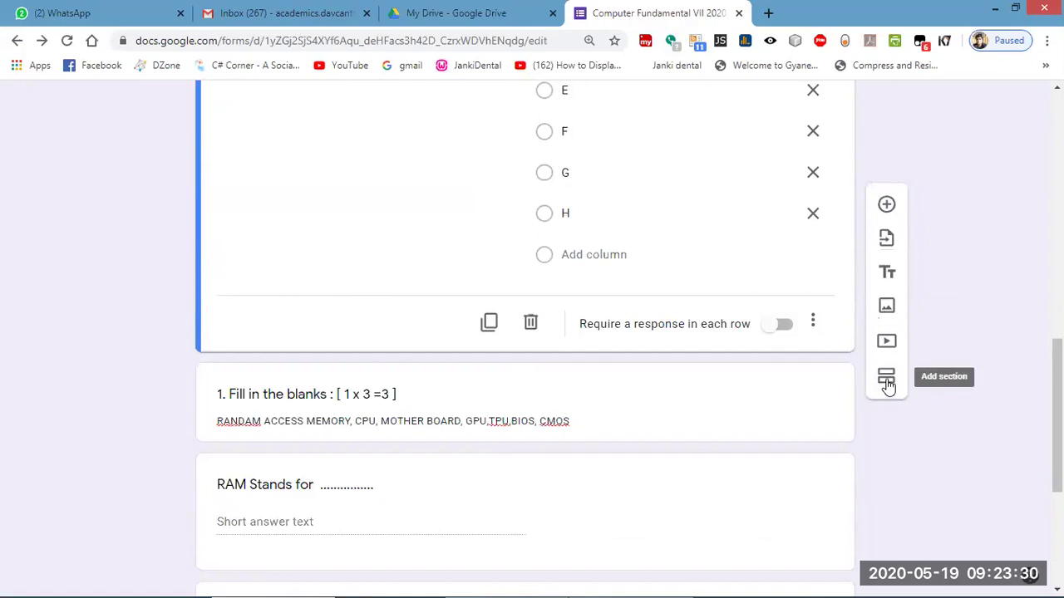
click(886, 380)
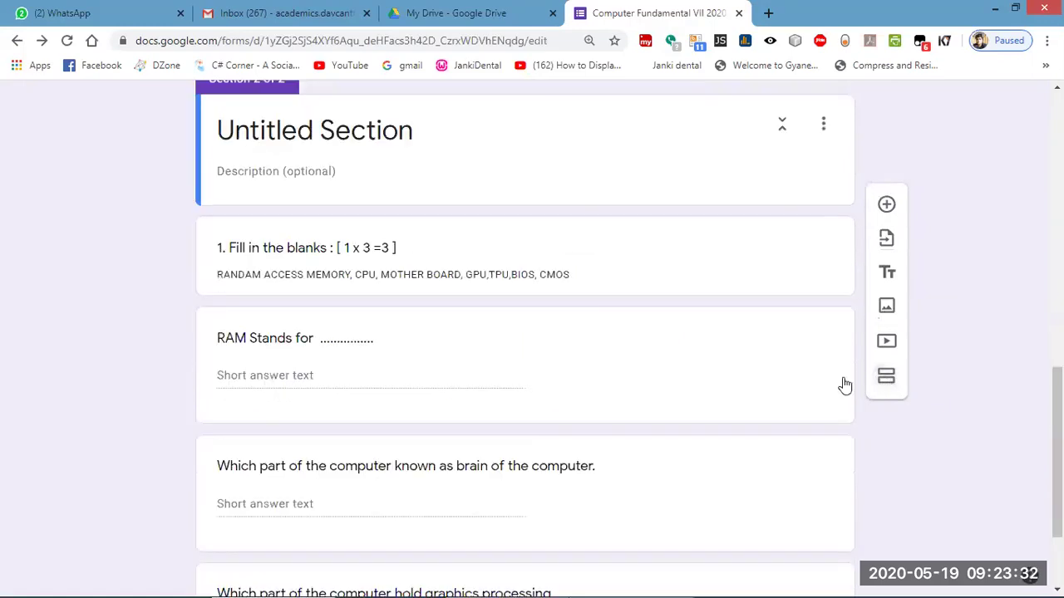
scroll(525, 378, up, 9)
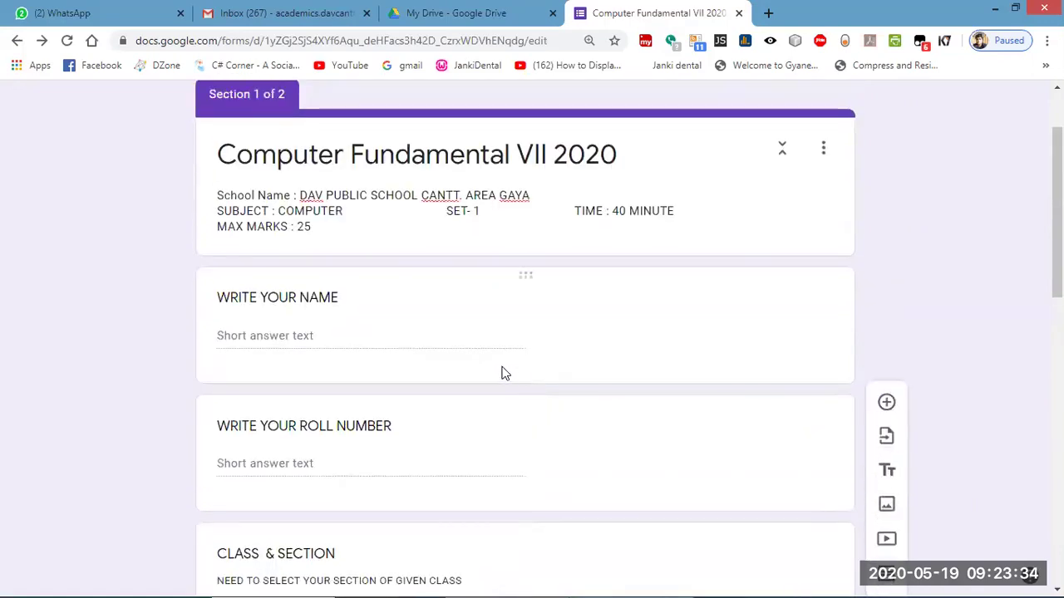
scroll(502, 373, down, 1)
scroll(502, 370, down, 1)
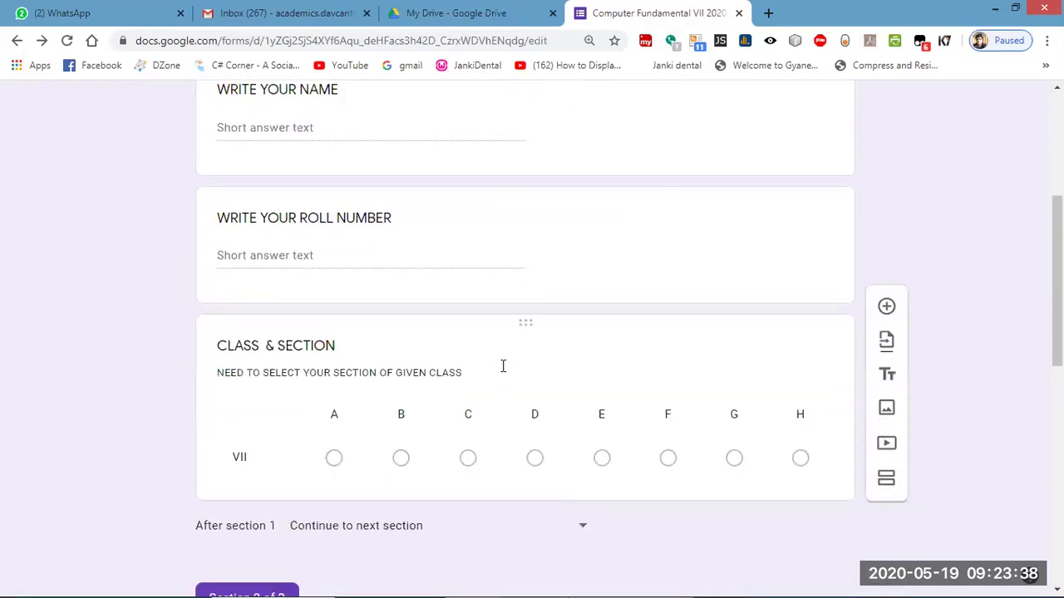
scroll(503, 369, down, 4)
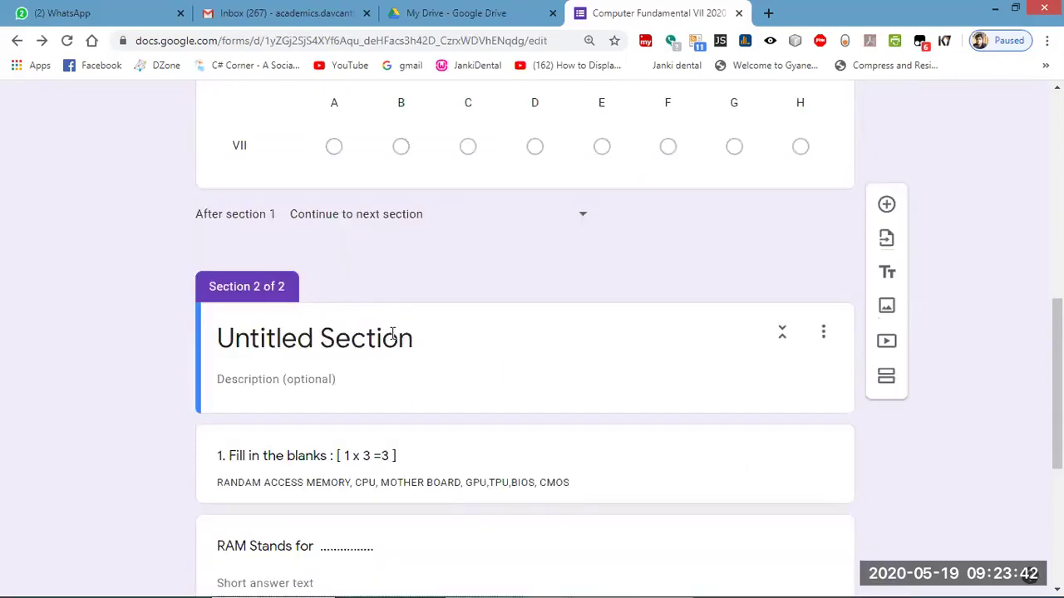
Title Section 2 'START EXAMINATION / TEST'.
click(392, 333)
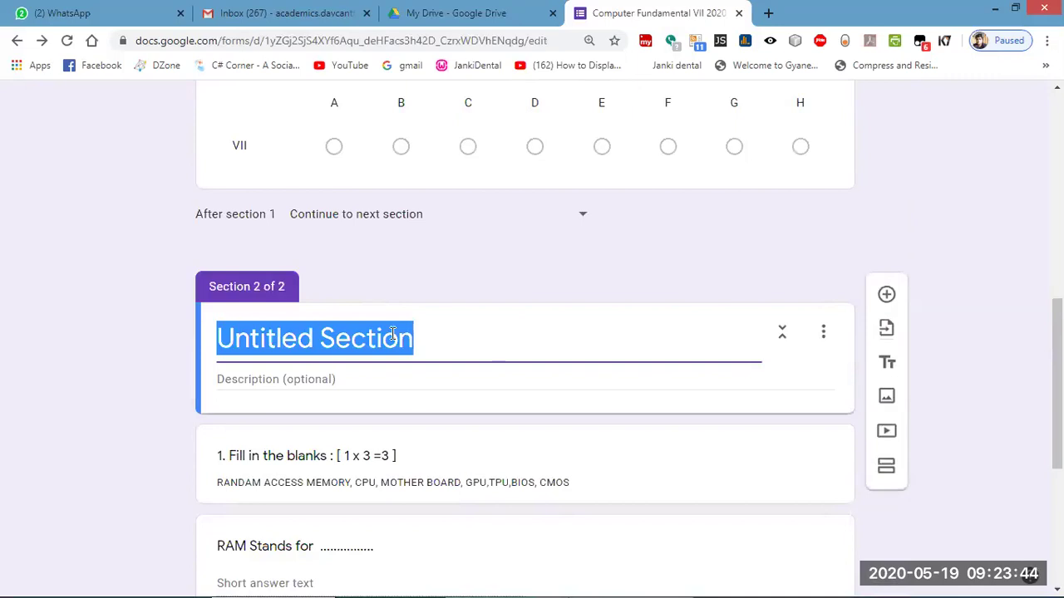
text(START )
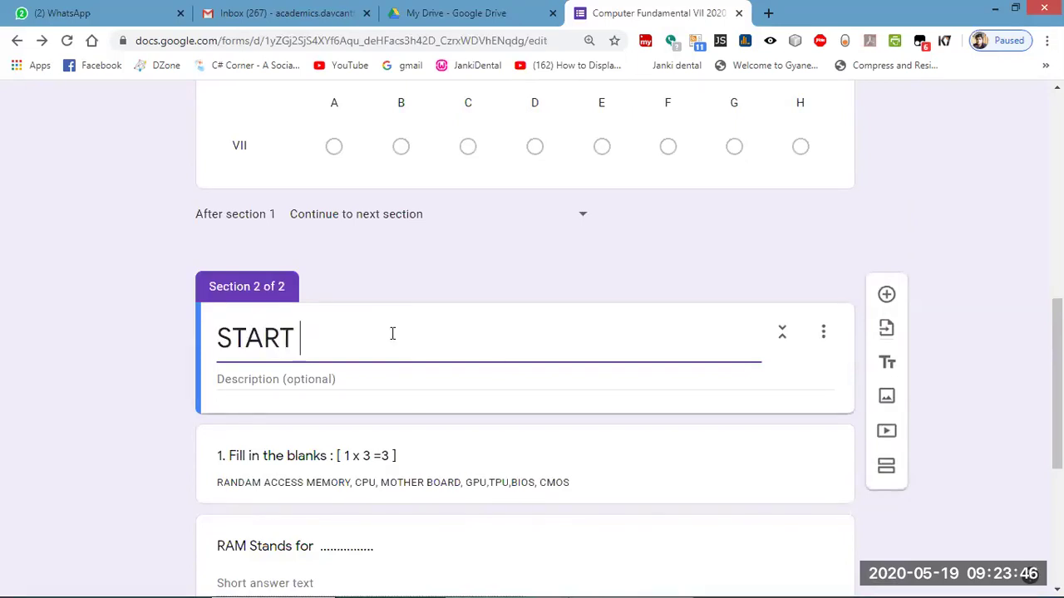
text(EXAMINATION )
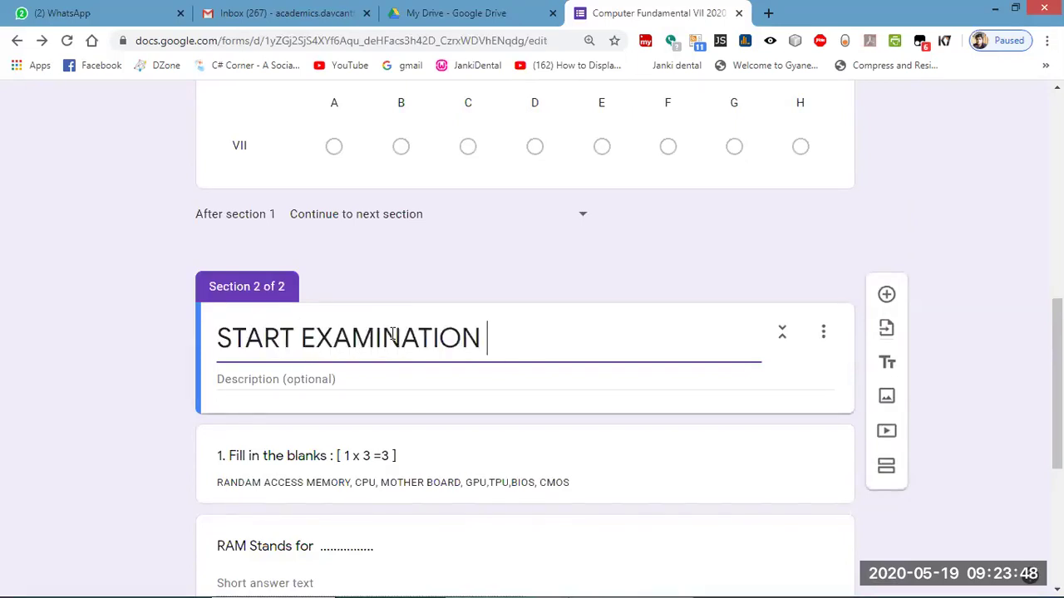
text(/ TEST)
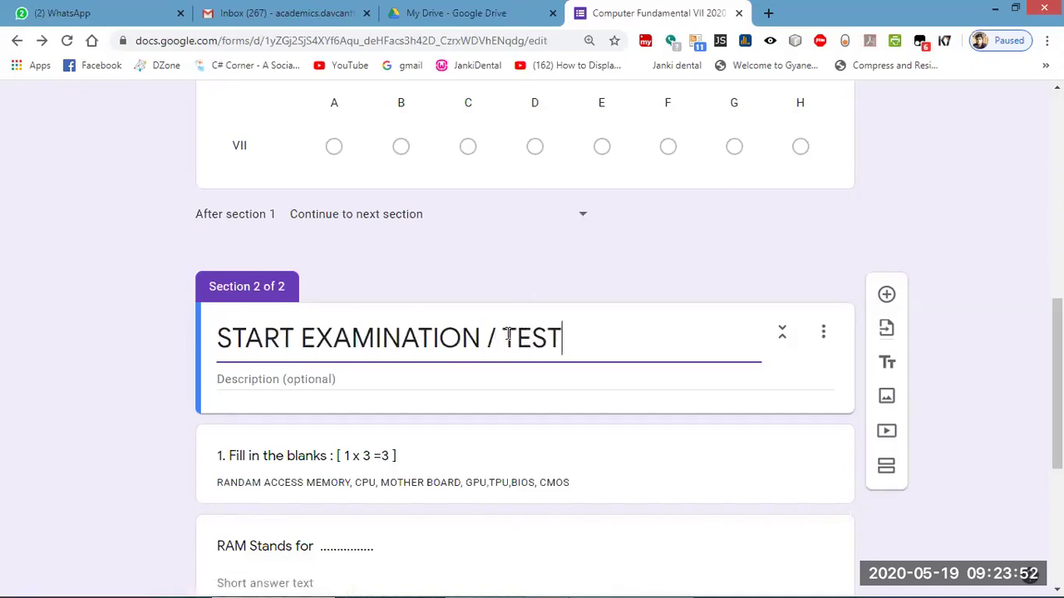
scroll(499, 348, down, 4)
scroll(522, 300, down, 1)
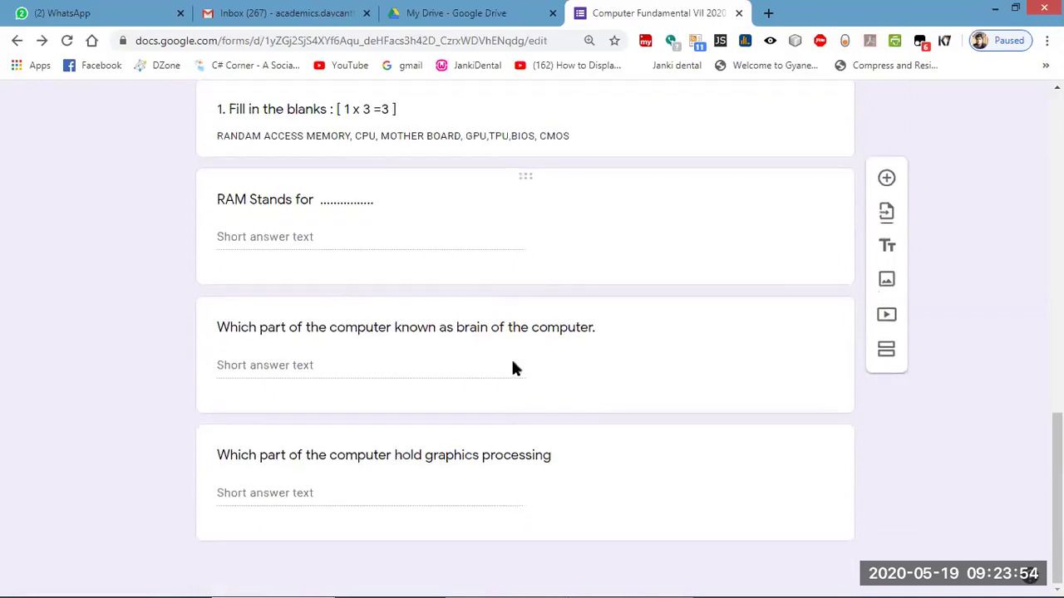
click(728, 496)
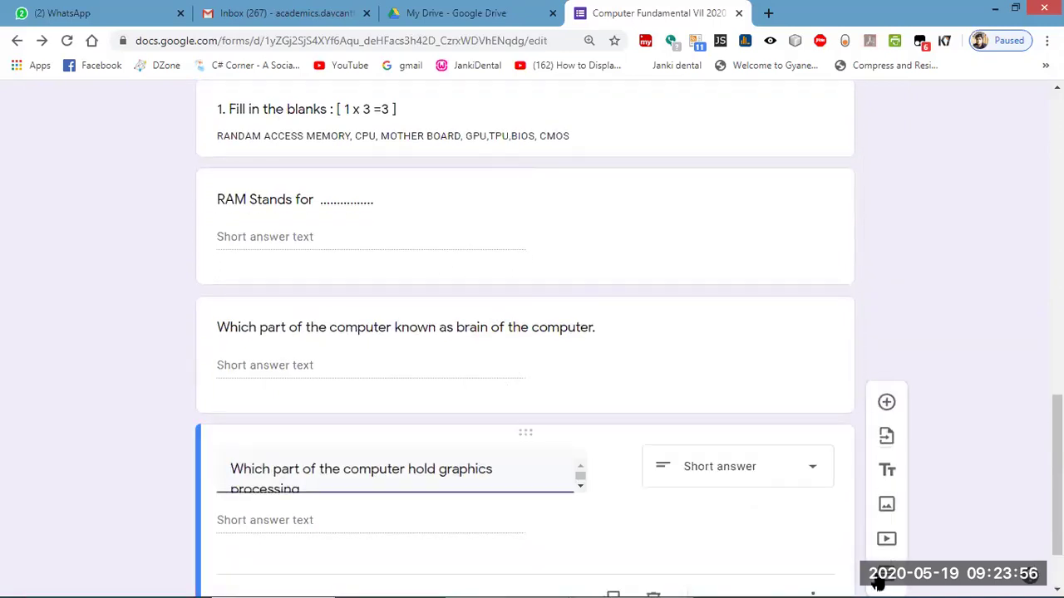
scroll(839, 515, down, 1)
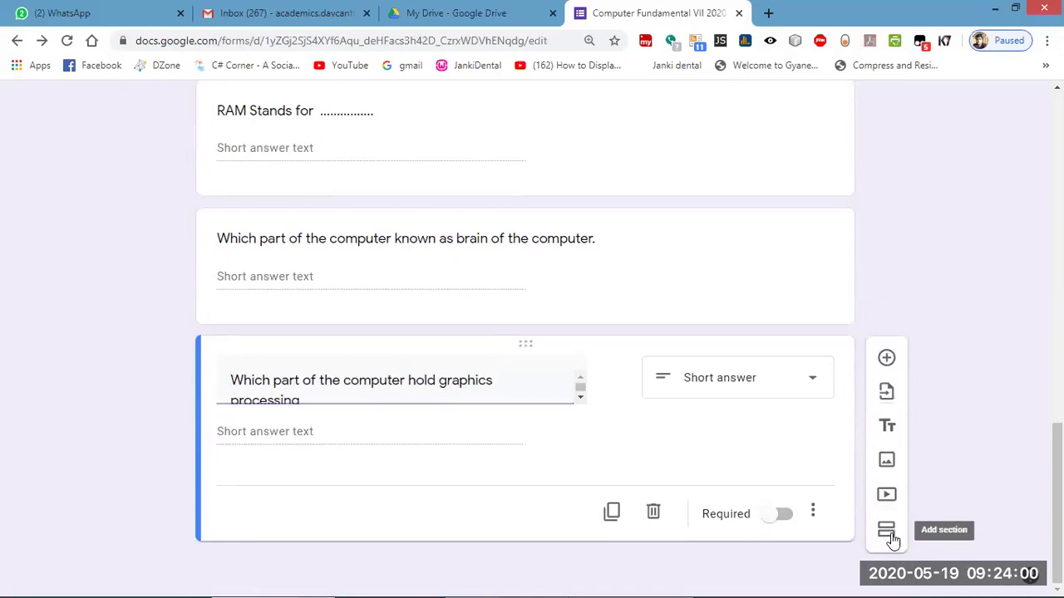
Add a section after the graphics-processing question titled '1. MCQ [ 1 X 2 =2]'.
click(887, 533)
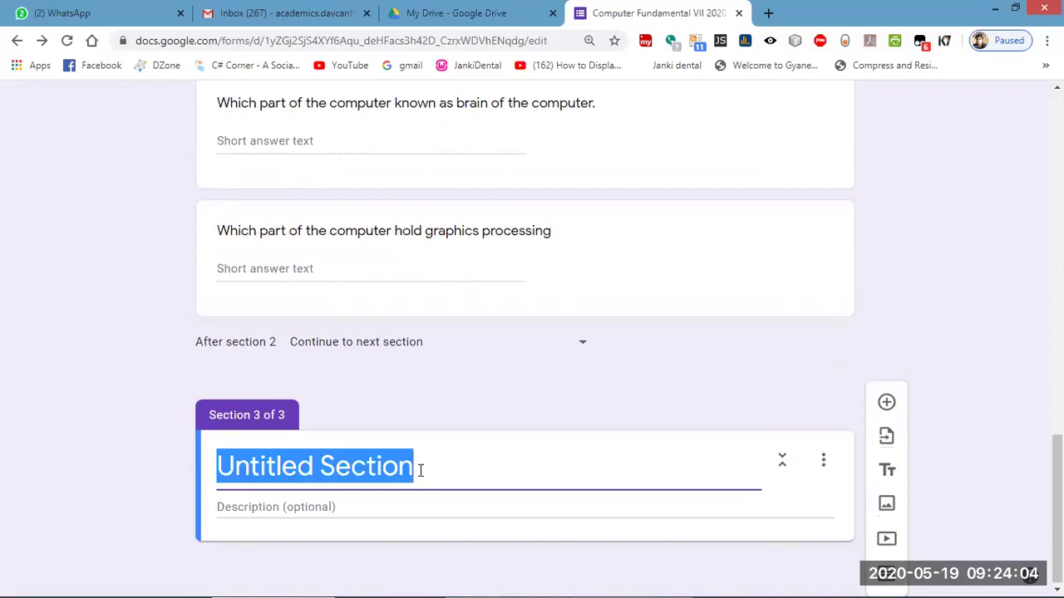
key(BackSpace)
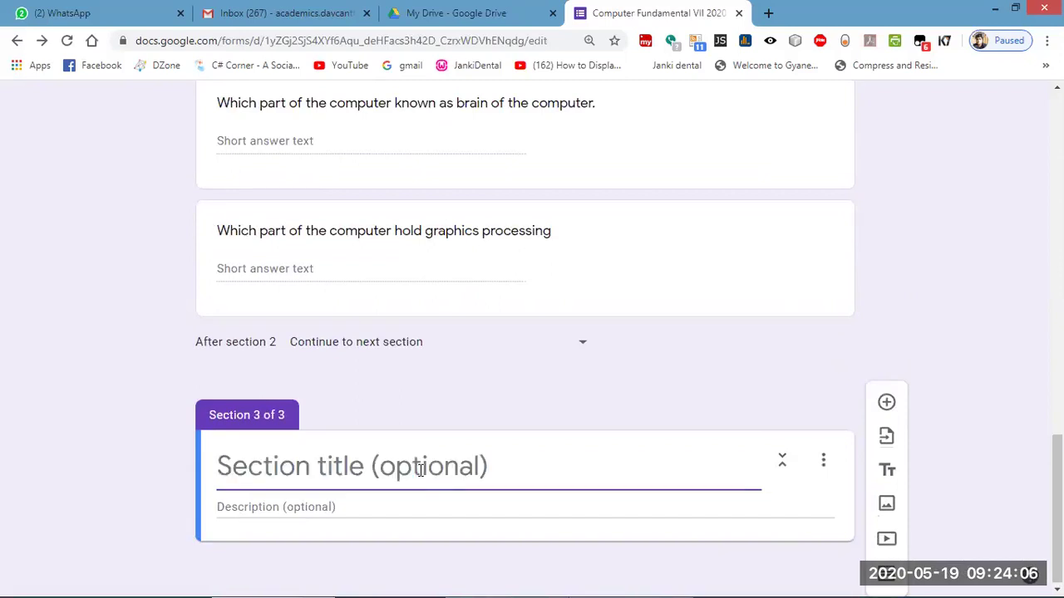
text(1. MC)
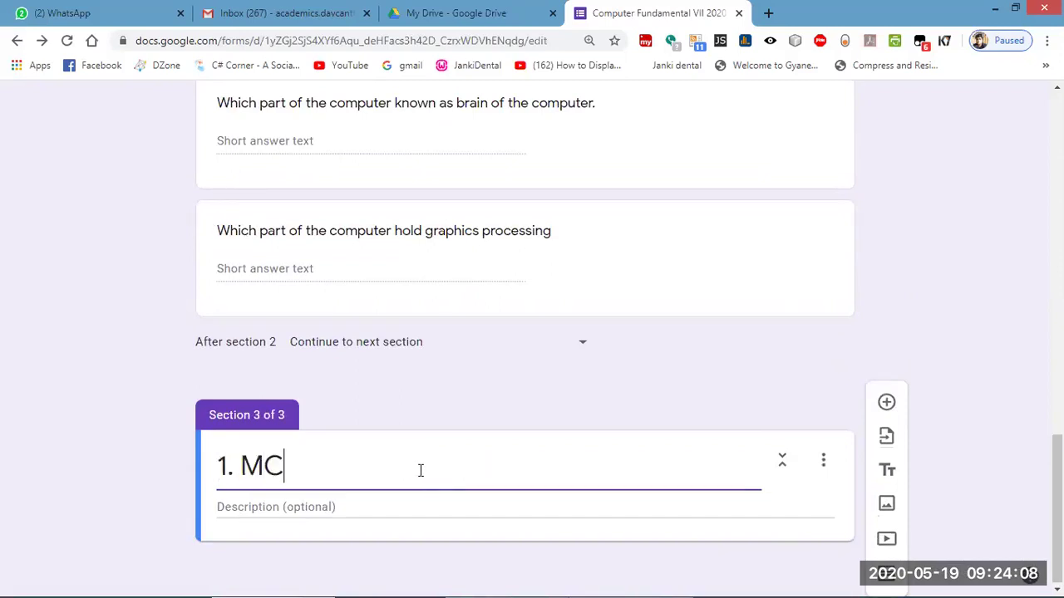
text(Q [ 1 X)
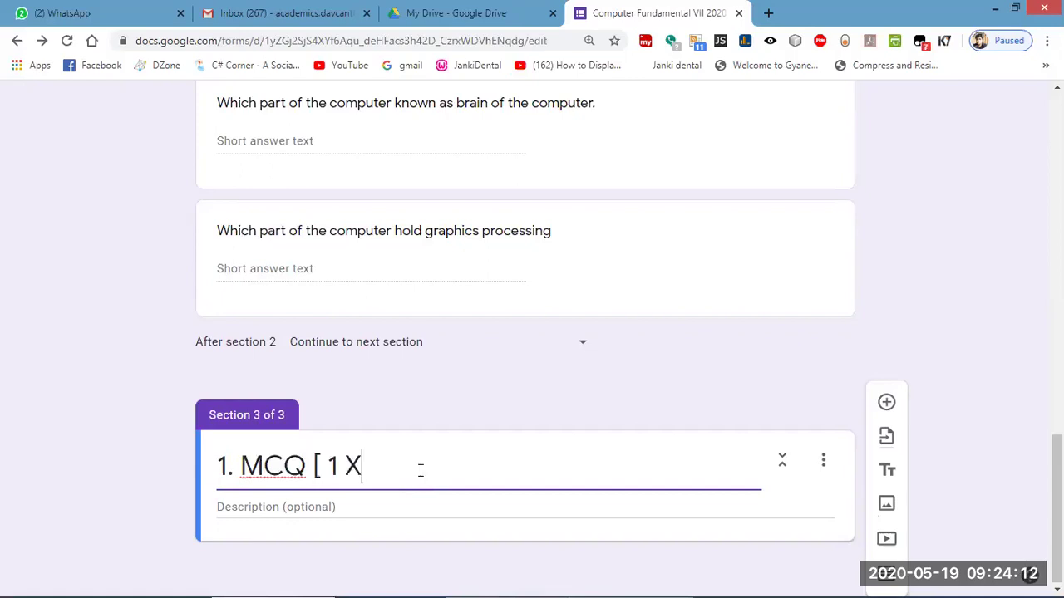
text( 2 =2])
scroll(539, 369, up, 5)
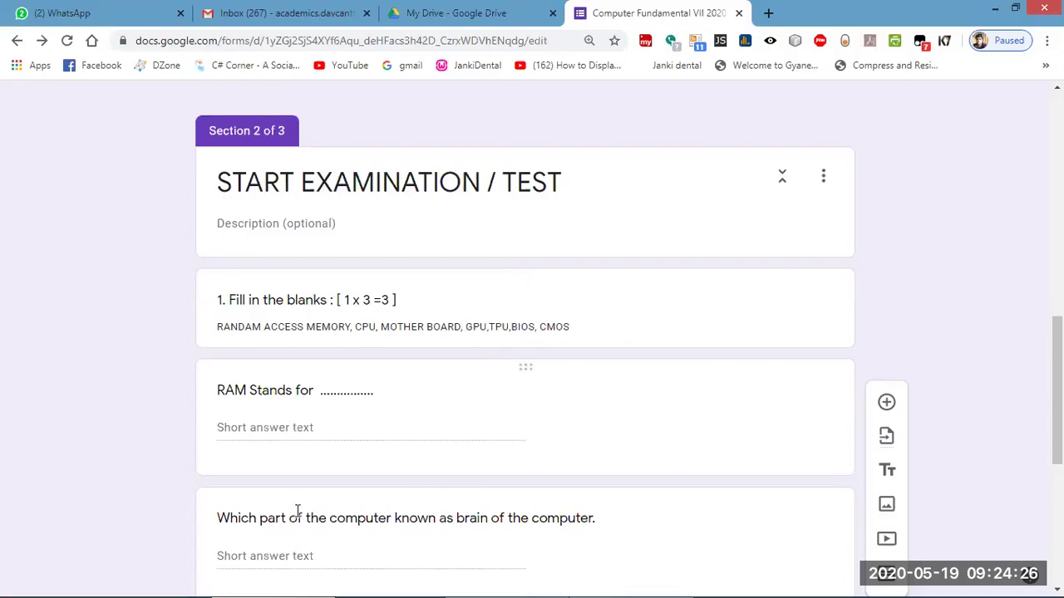
Add a multiple-choice question 'Full form of GPU' to section 3.
scroll(299, 516, down, 3)
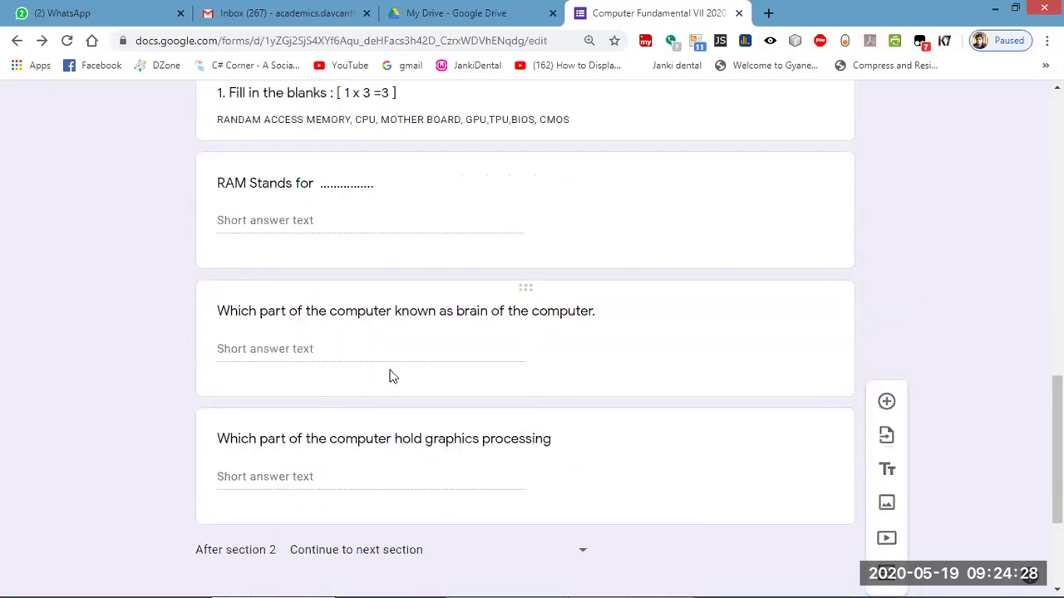
scroll(393, 373, down, 3)
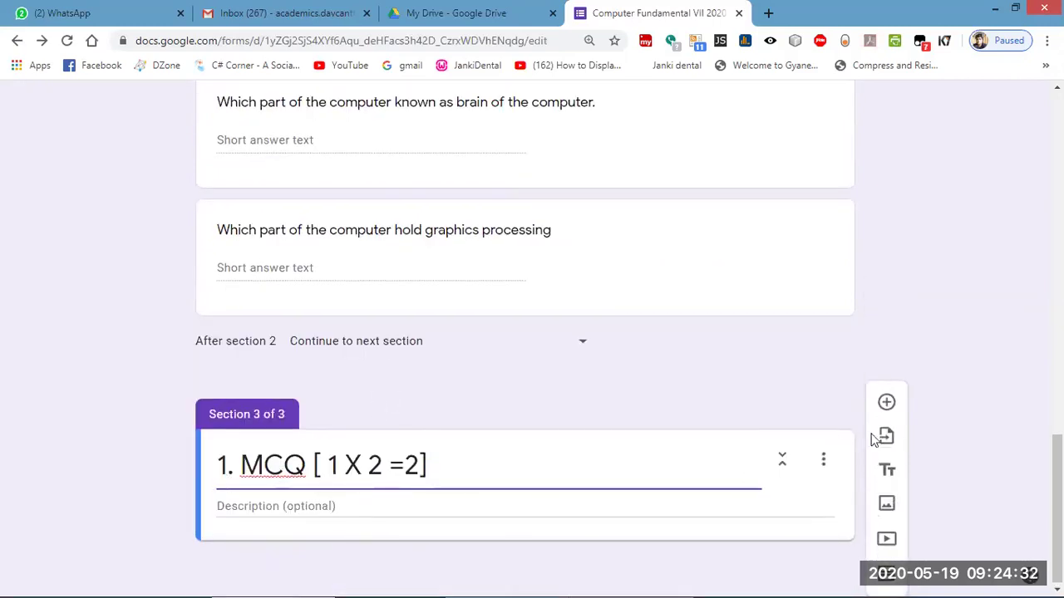
click(888, 403)
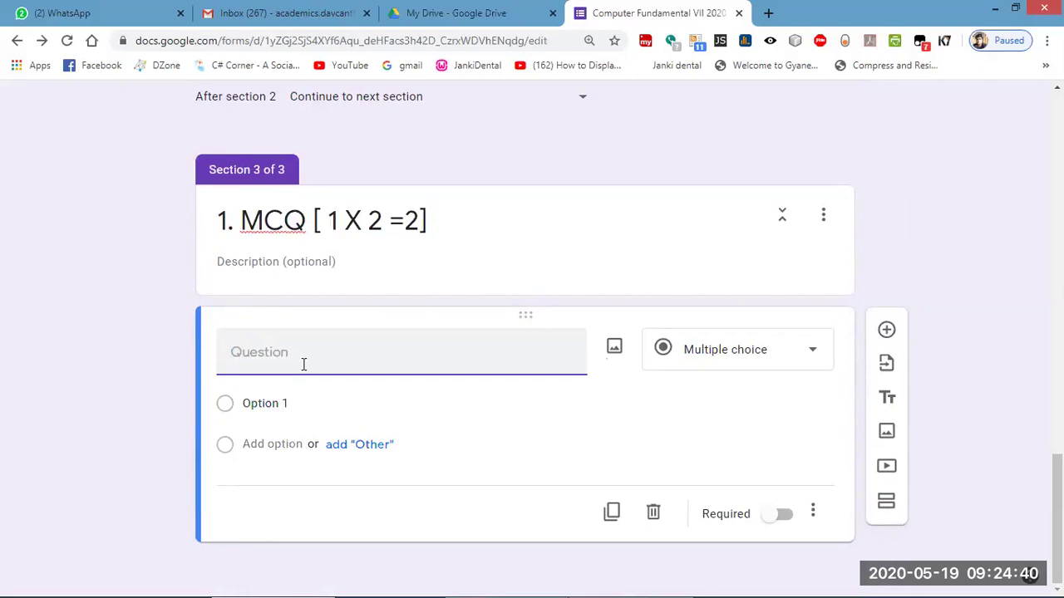
text(fUL)
key(BackSpace)
key(BackSpace)
key(BackSpace)
text(FULL FORM)
key(BackSpace)
key(BackSpace)
key(BackSpace)
key(BackSpace)
key(BackSpace)
key(BackSpace)
key(BackSpace)
key(BackSpace)
key(BackSpace)
text(ull form of)
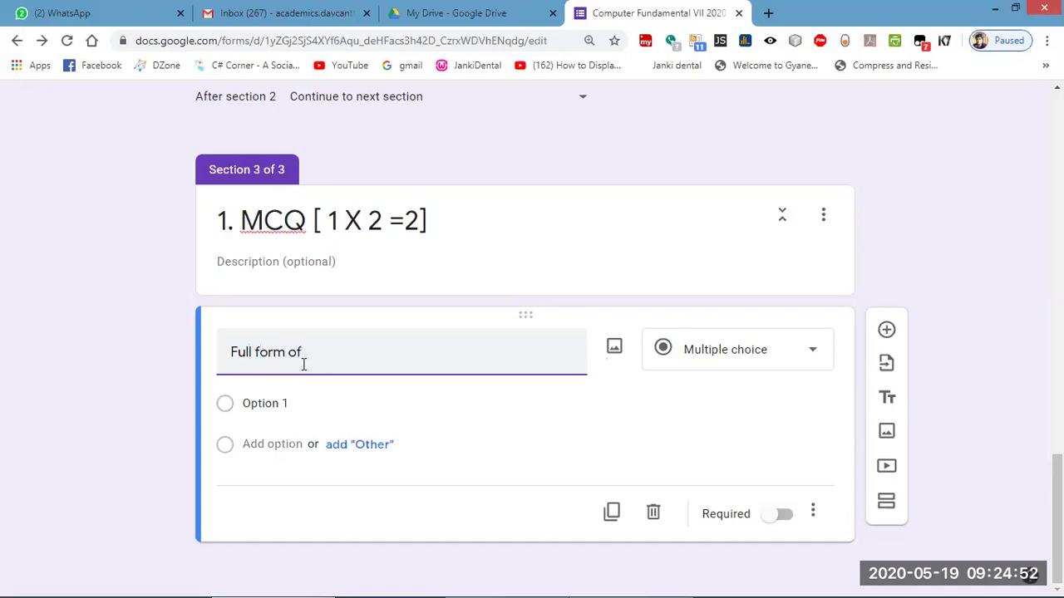
text( GPU)
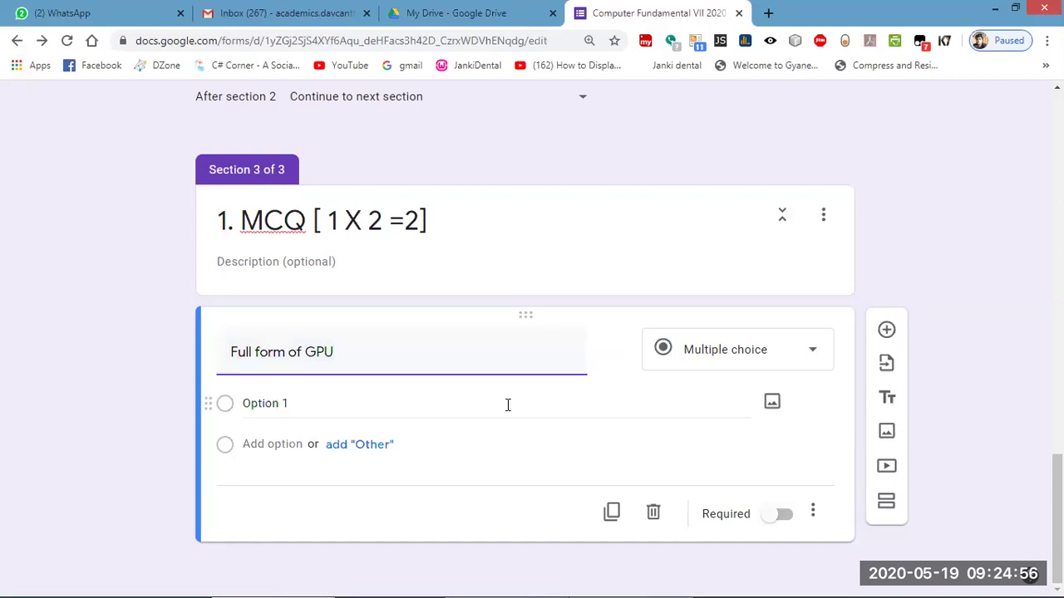
click(732, 351)
click(726, 236)
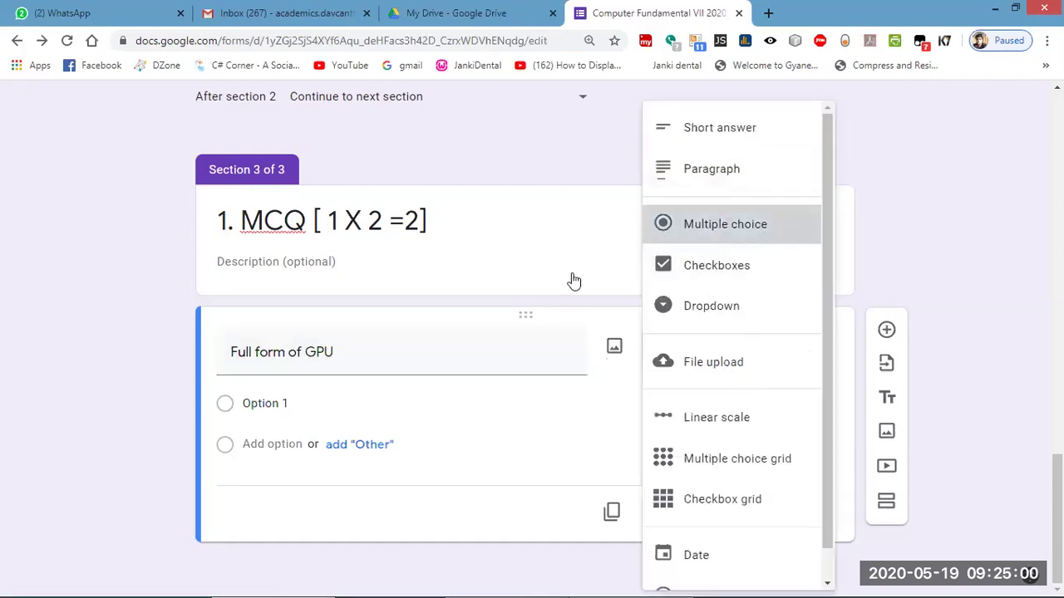
Enter the first two answers: 'Group Processing U' and 'Graphics Processing Unit'.
click(288, 403)
text(G)
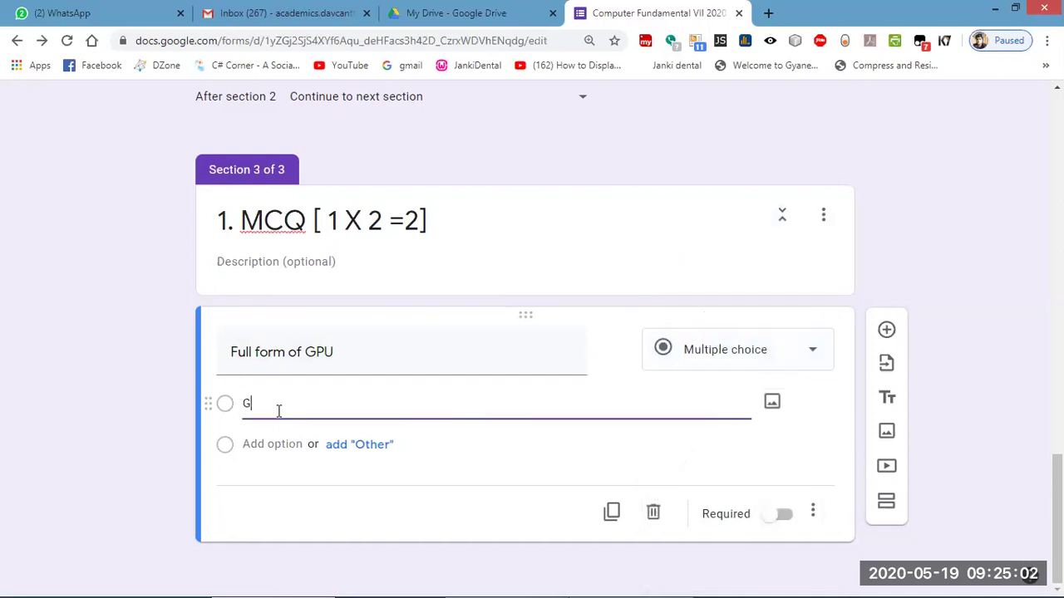
text(roup Processing Unit)
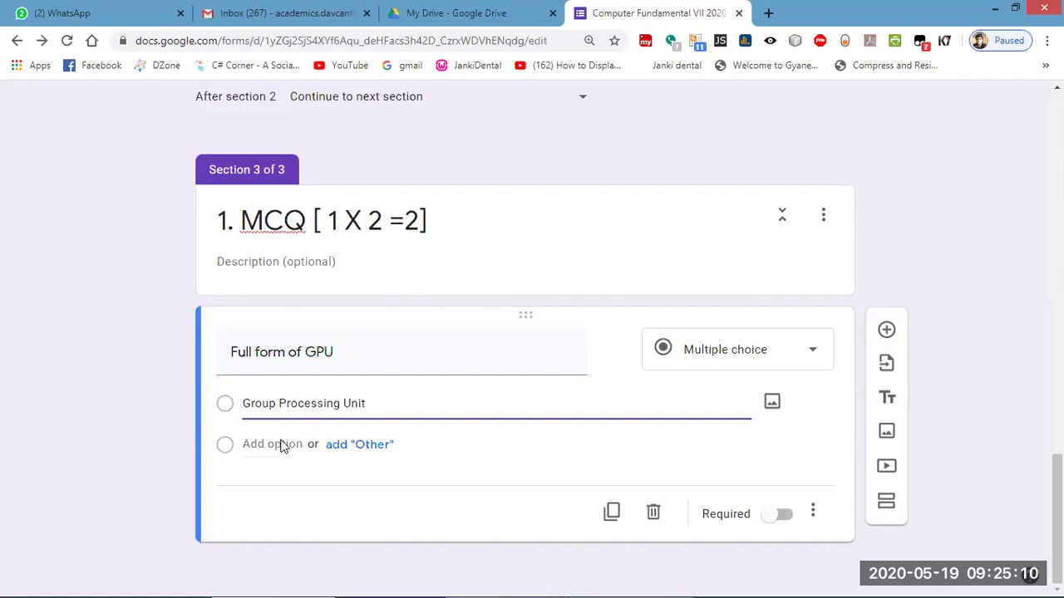
click(280, 445)
text(Gra)
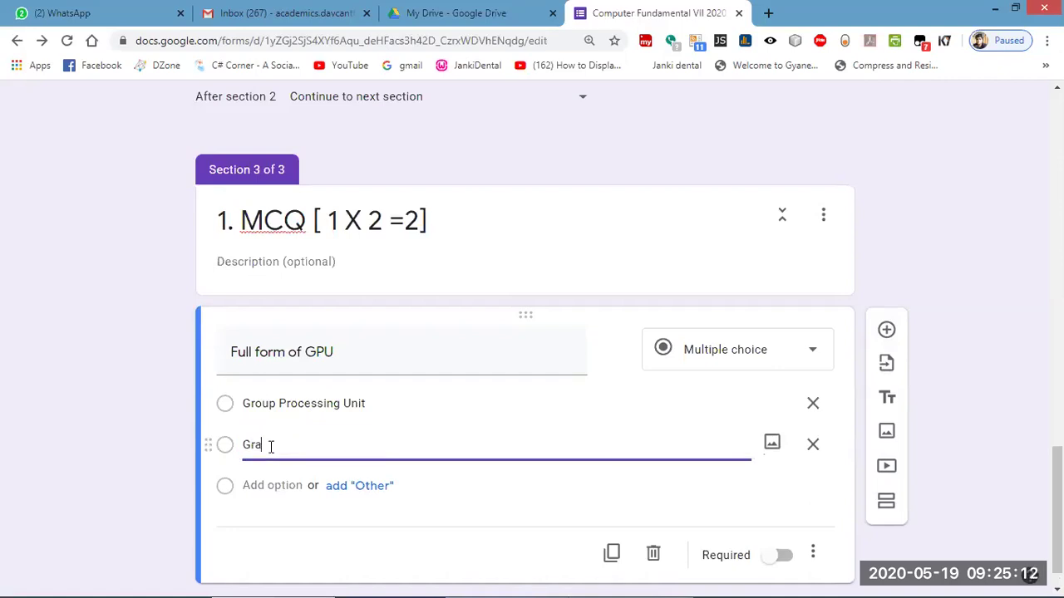
text(phics G)
text(rocesing)
key(BackSpace)
key(BackSpace)
key(BackSpace)
text(ee)
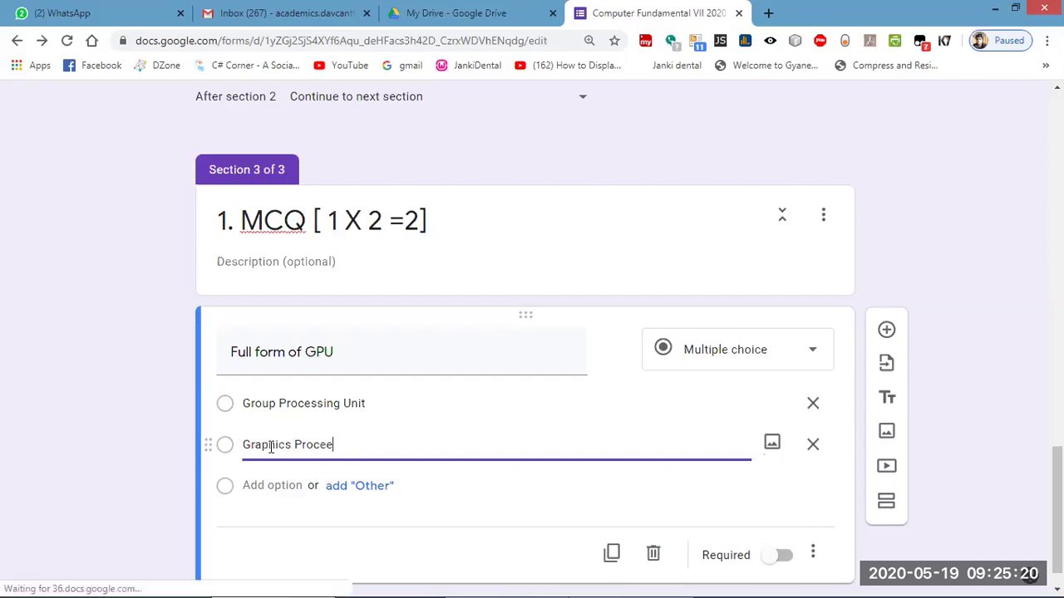
key(BackSpace)
text(ssing Unit)
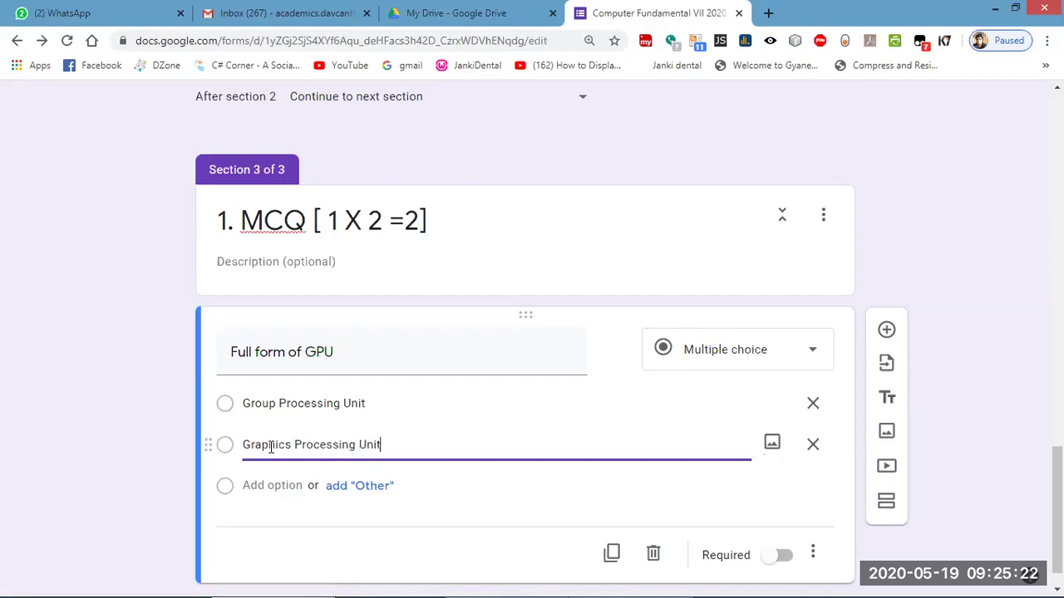
Add the last two answers: 'Greate Powere Unit' and 'None of these'.
click(275, 486)
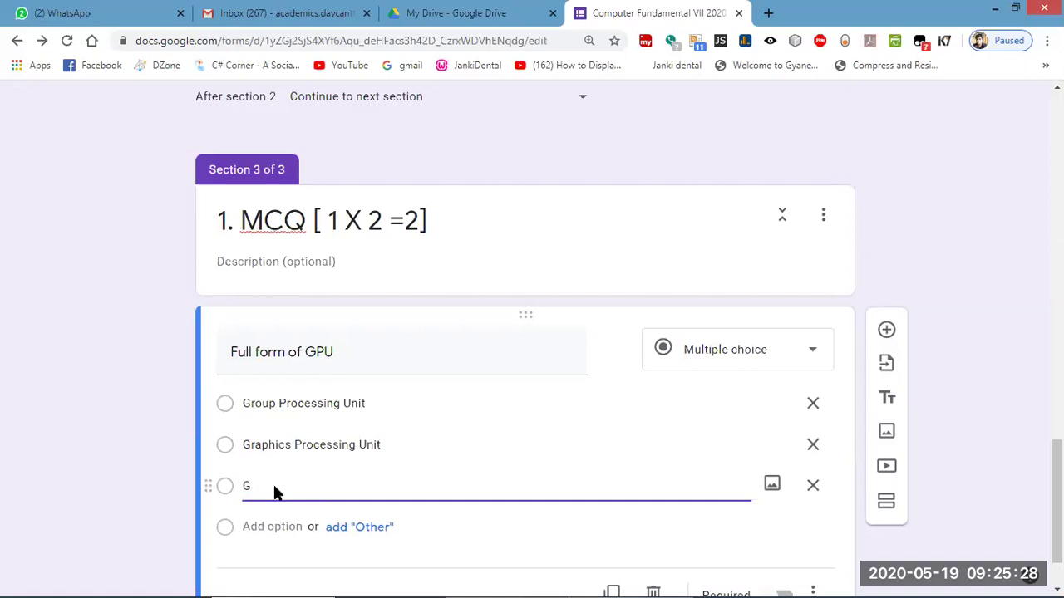
text(Greate Powere Unit)
click(263, 527)
text(None of these)
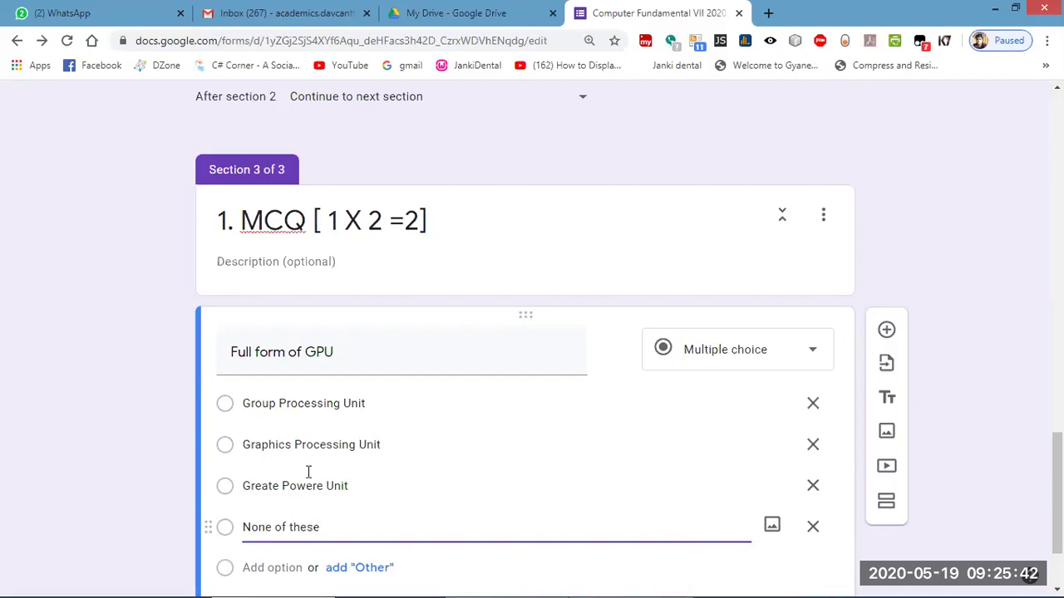
scroll(303, 461, down, 2)
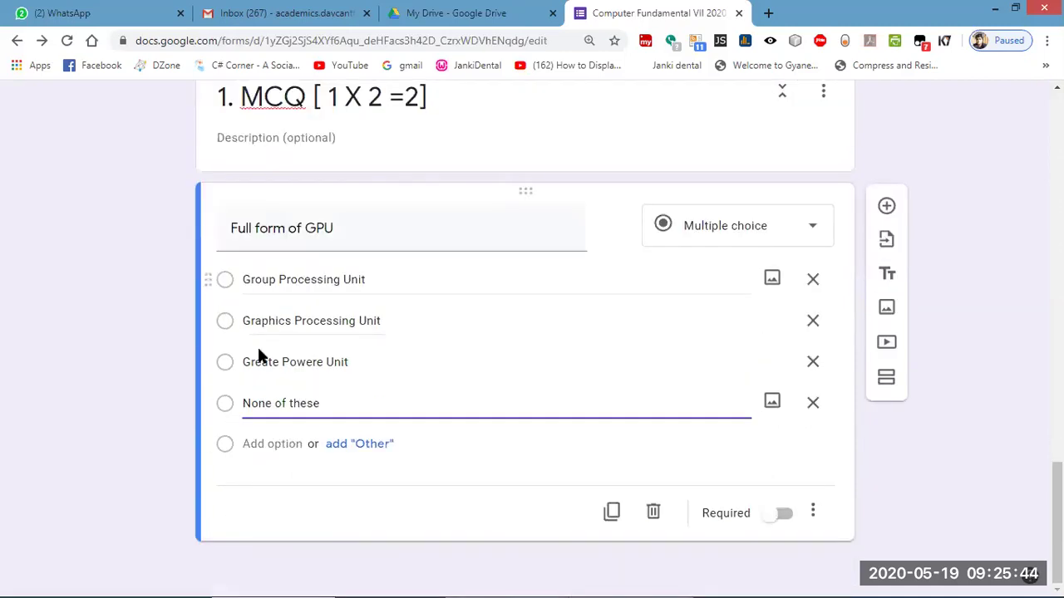
click(107, 379)
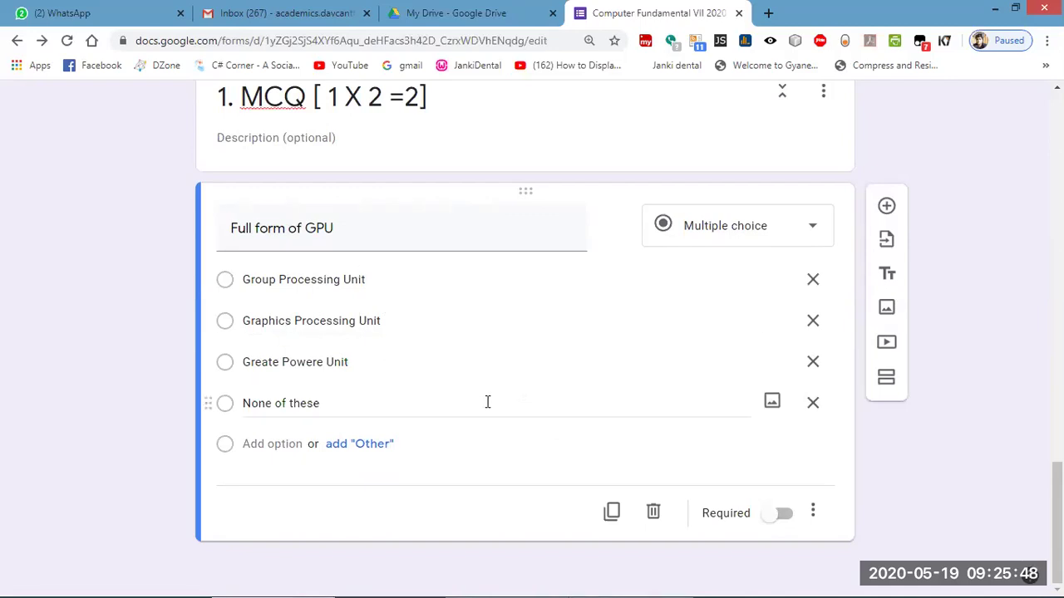
Preview the Computer Fundamental VII 2020 quiz as a respondent would see it.
scroll(487, 402, up, 5)
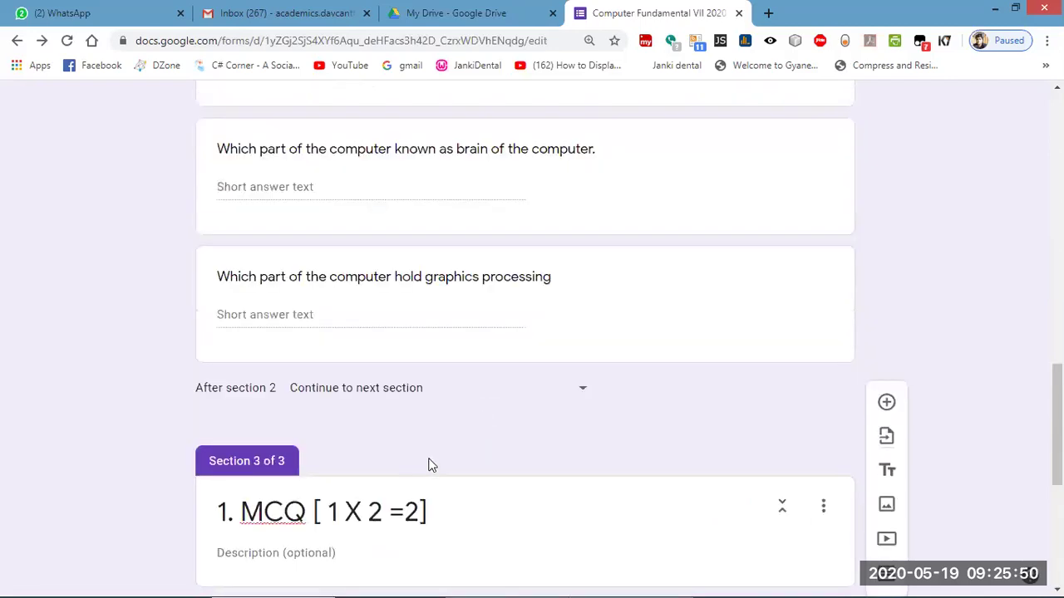
scroll(429, 466, up, 4)
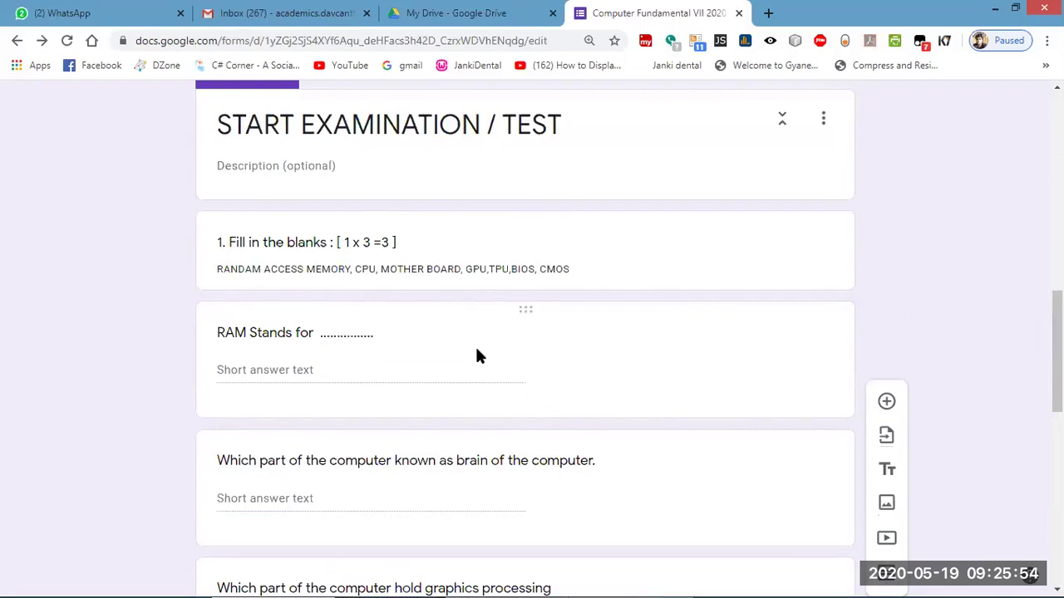
scroll(486, 366, up, 5)
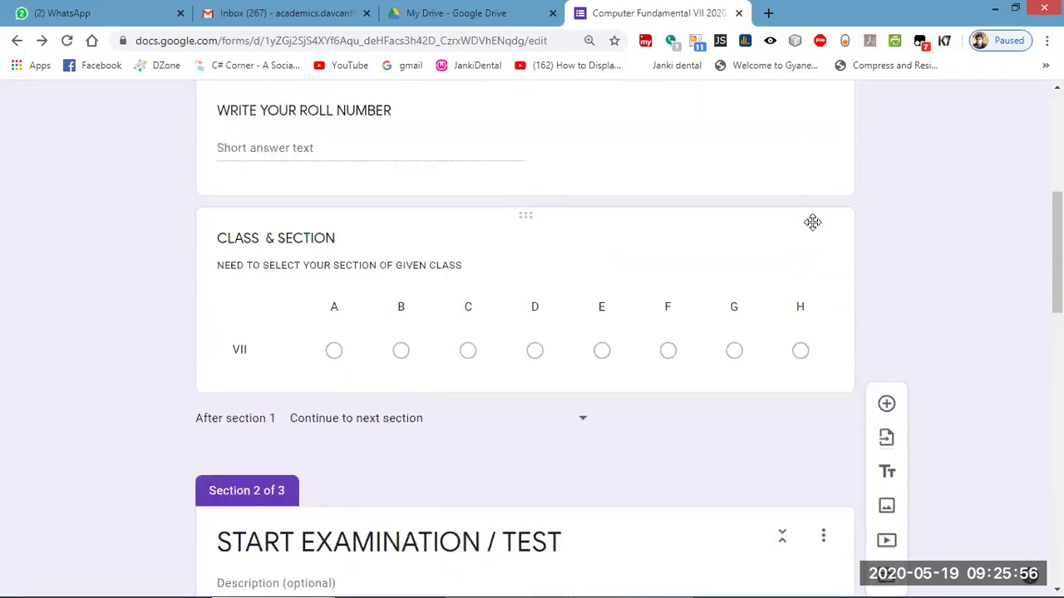
scroll(809, 221, up, 4)
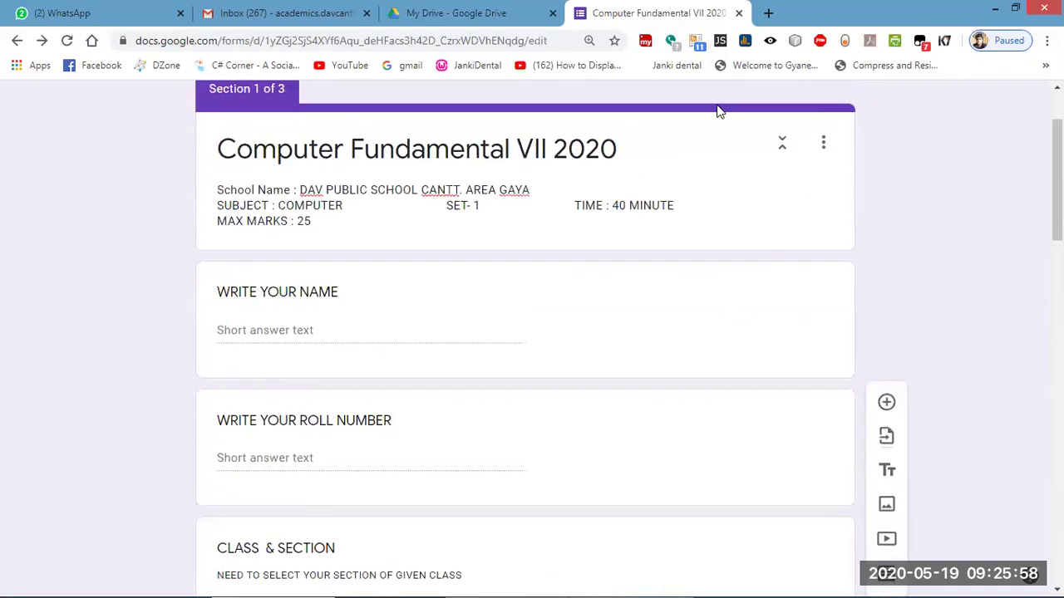
scroll(703, 382, up, 2)
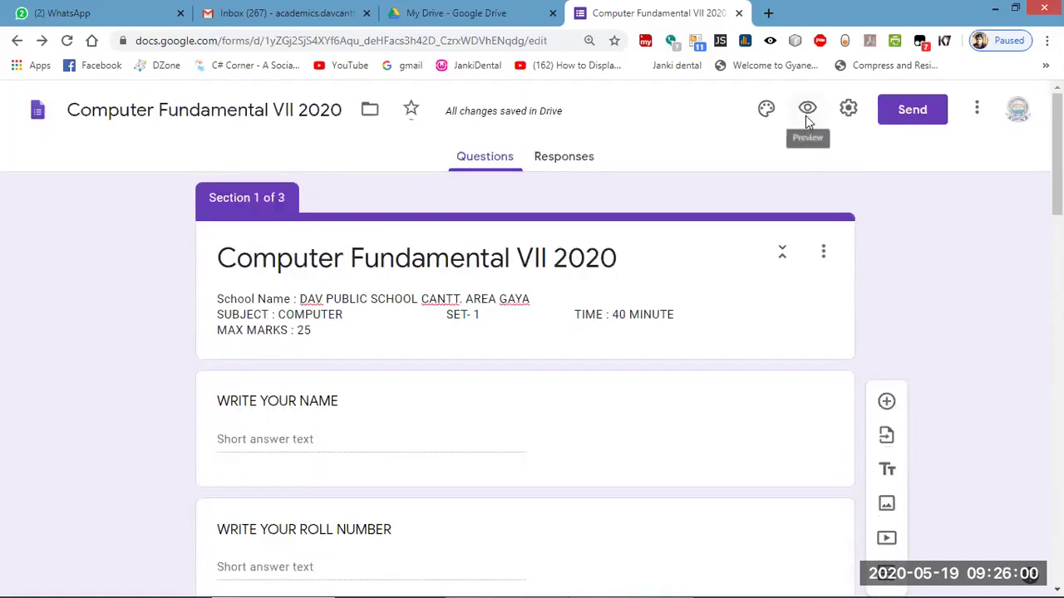
click(807, 117)
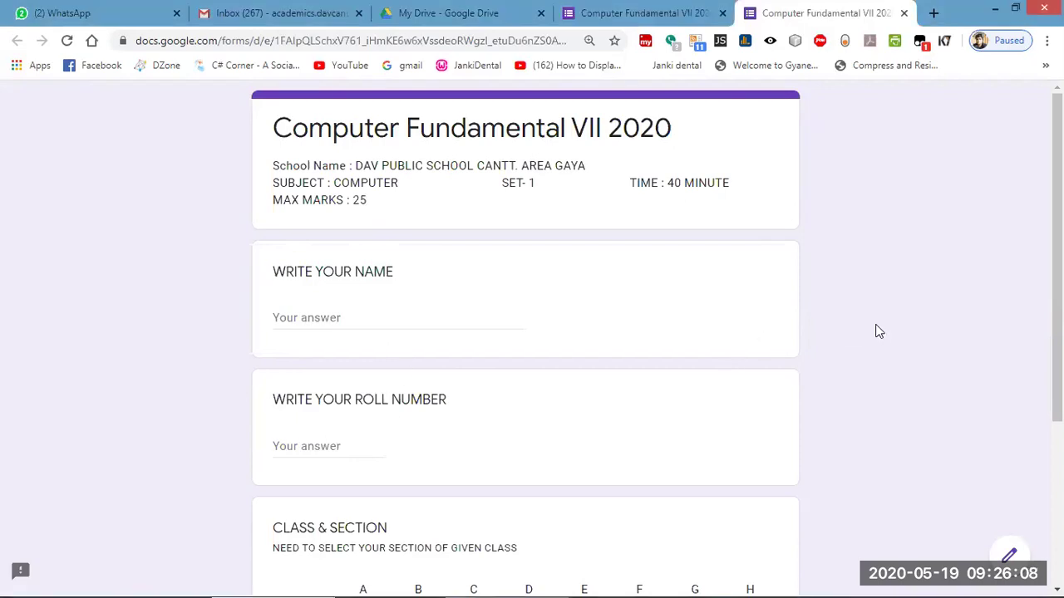
Enter the student's name and roll number 7.
scroll(878, 332, down, 3)
scroll(732, 349, up, 3)
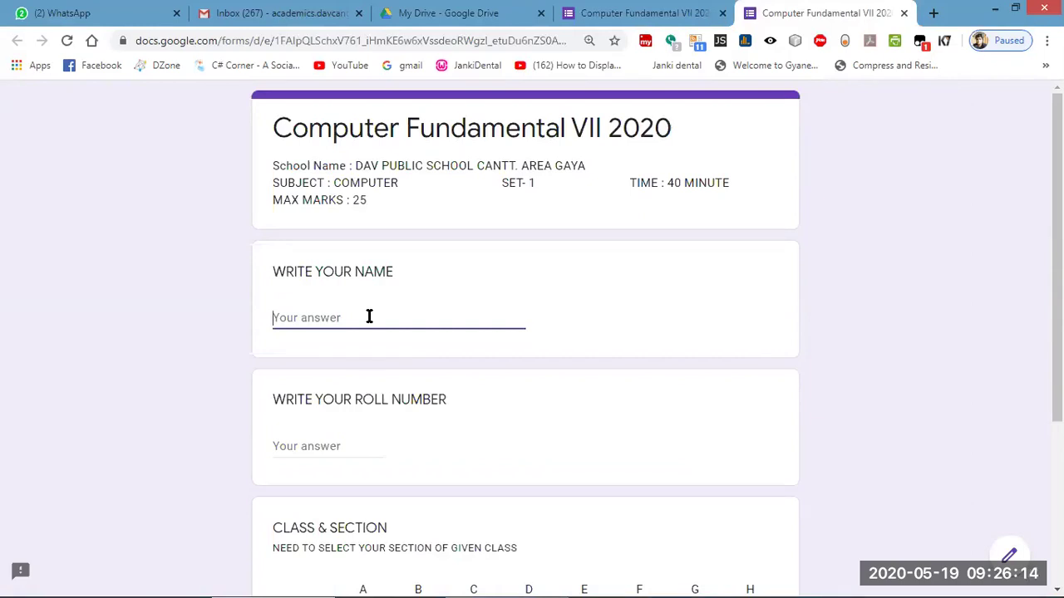
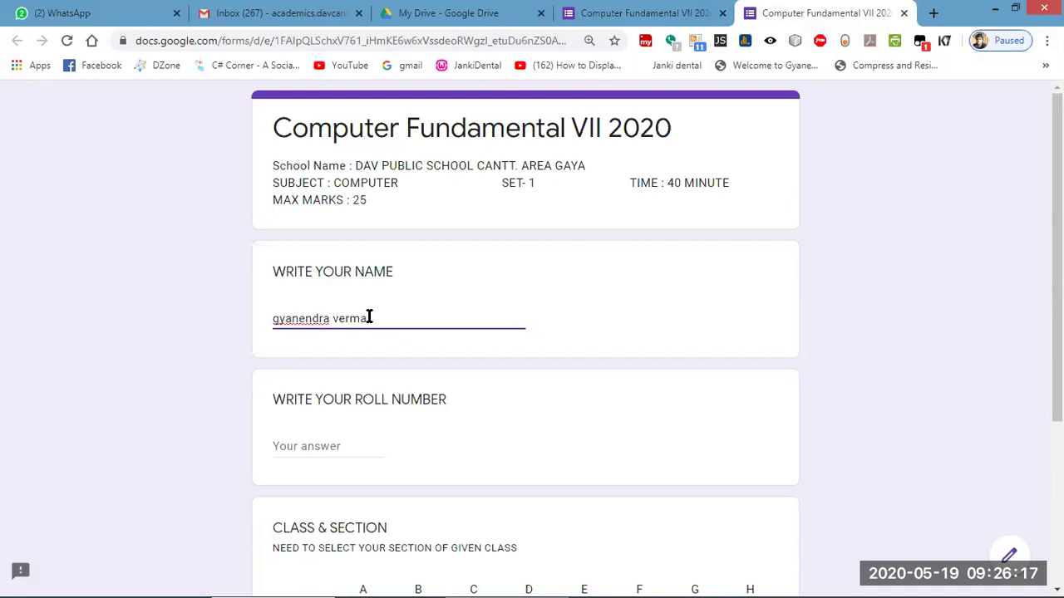
click(316, 446)
text(1)
key(BackSpace)
text(7)
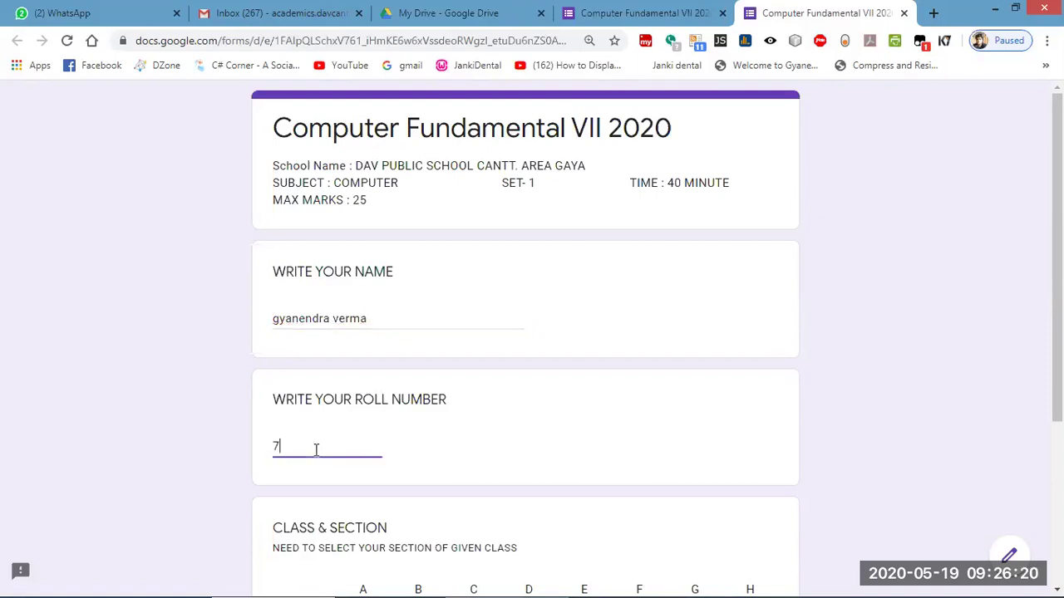
Select section A in the class VII row of the Class & Section grid.
scroll(320, 462, down, 3)
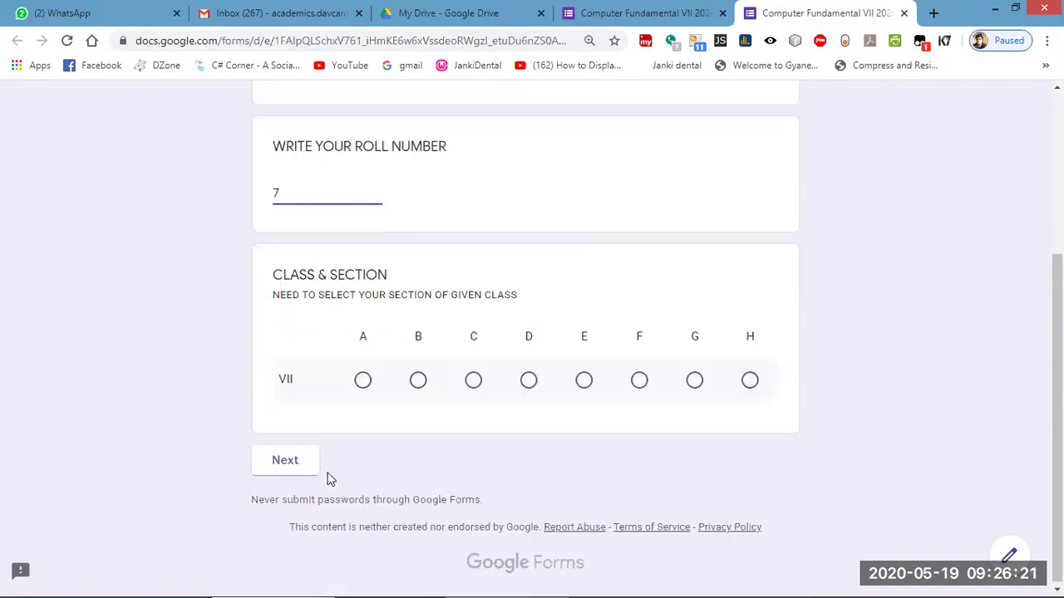
click(362, 379)
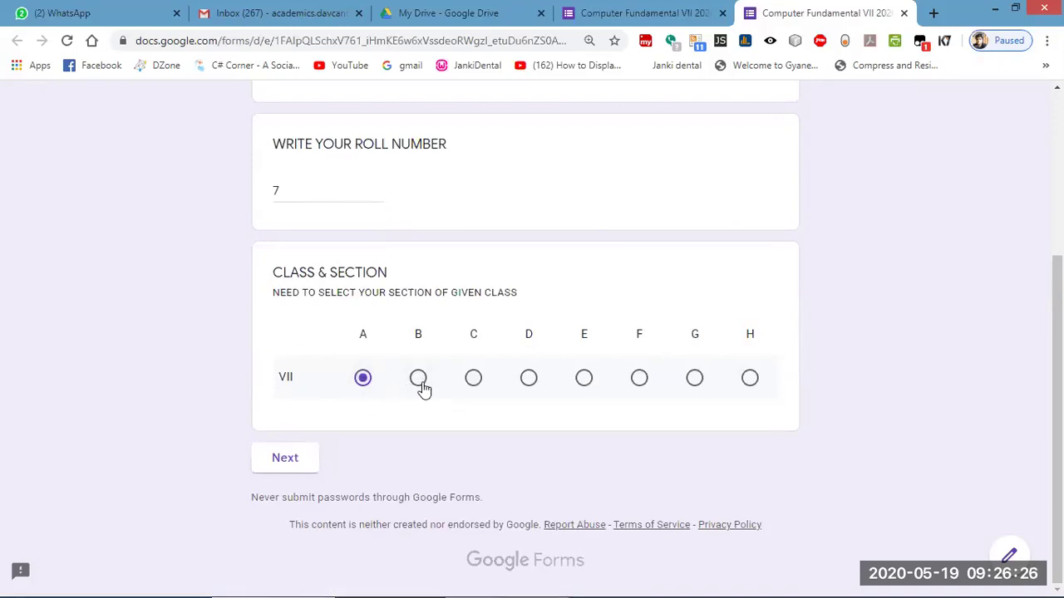
click(475, 382)
click(530, 380)
click(585, 380)
click(694, 382)
click(750, 380)
click(475, 381)
click(364, 382)
Start the test and answer the RAM question with RANDOM ACCESS MEMORY.
click(285, 459)
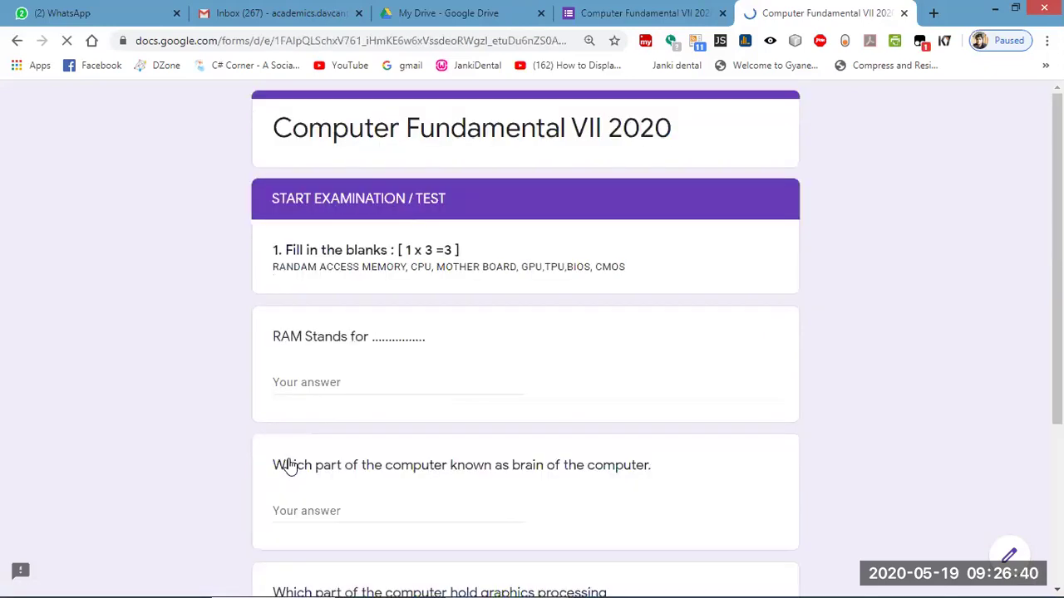
scroll(517, 390, down, 3)
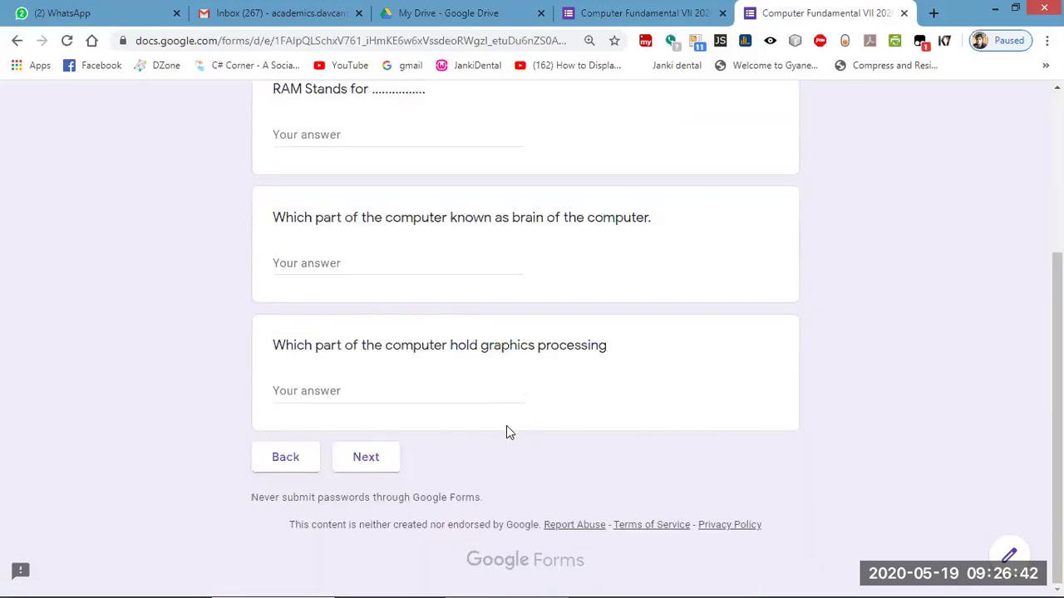
scroll(507, 428, up, 3)
scroll(473, 529, down, 3)
scroll(425, 455, up, 3)
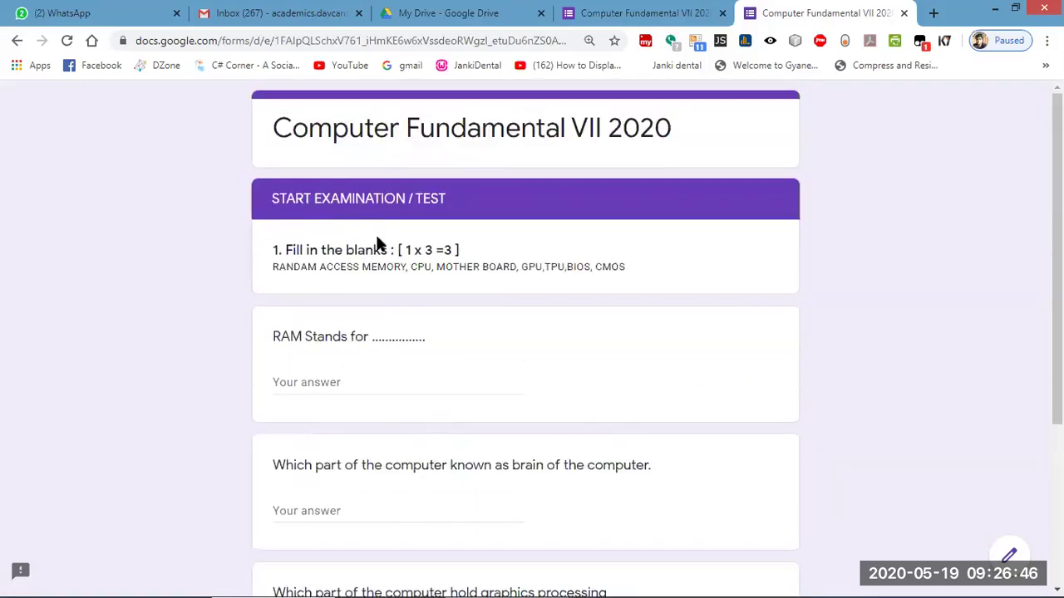
scroll(496, 299, down, 3)
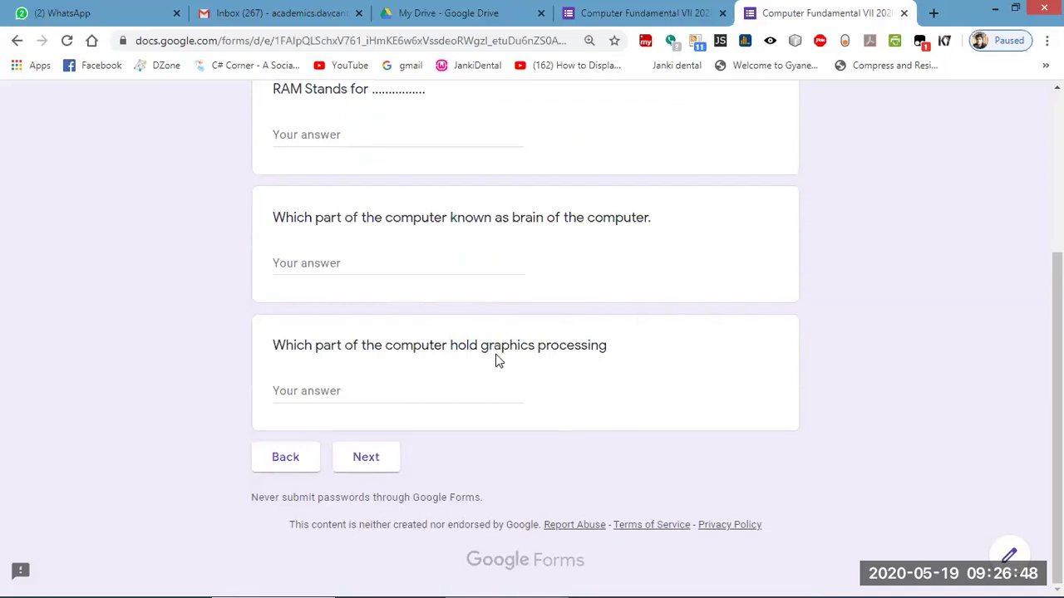
scroll(497, 359, up, 3)
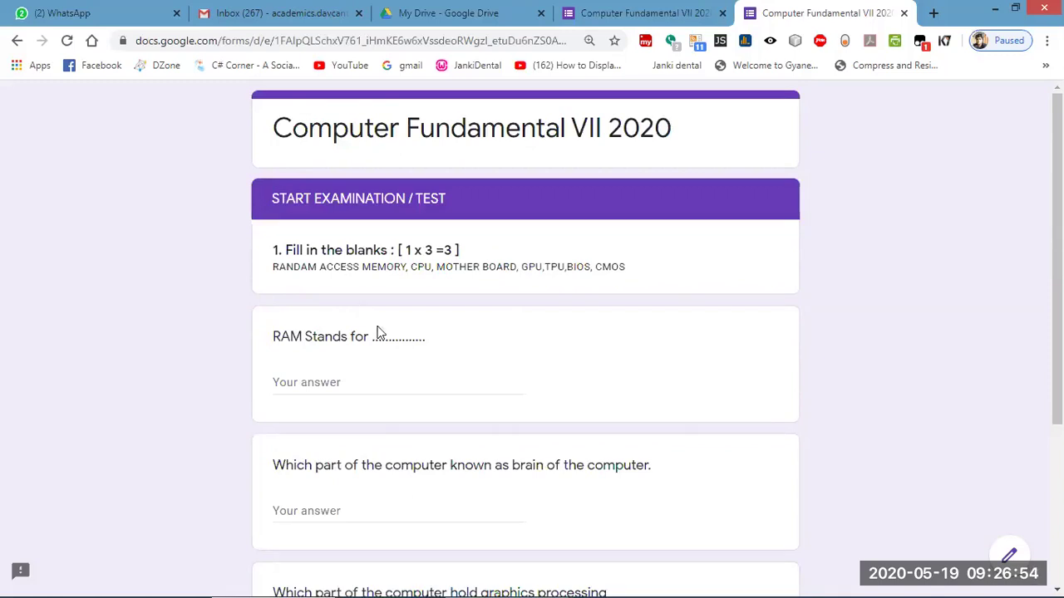
click(315, 385)
text(R)
key(BackSpace)
text(R)
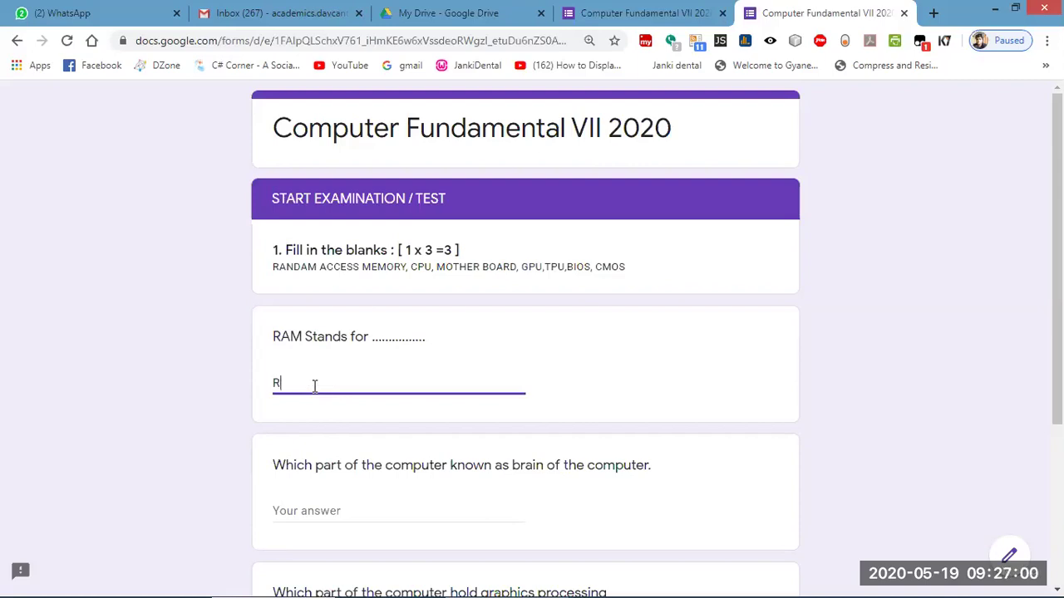
text(ANDAM ACCE)
key(BackSpace)
key(BackSpace)
key(BackSpace)
key(BackSpace)
key(BackSpace)
key(BackSpace)
key(BackSpace)
key(BackSpace)
text(OM ACCESS MEMORY)
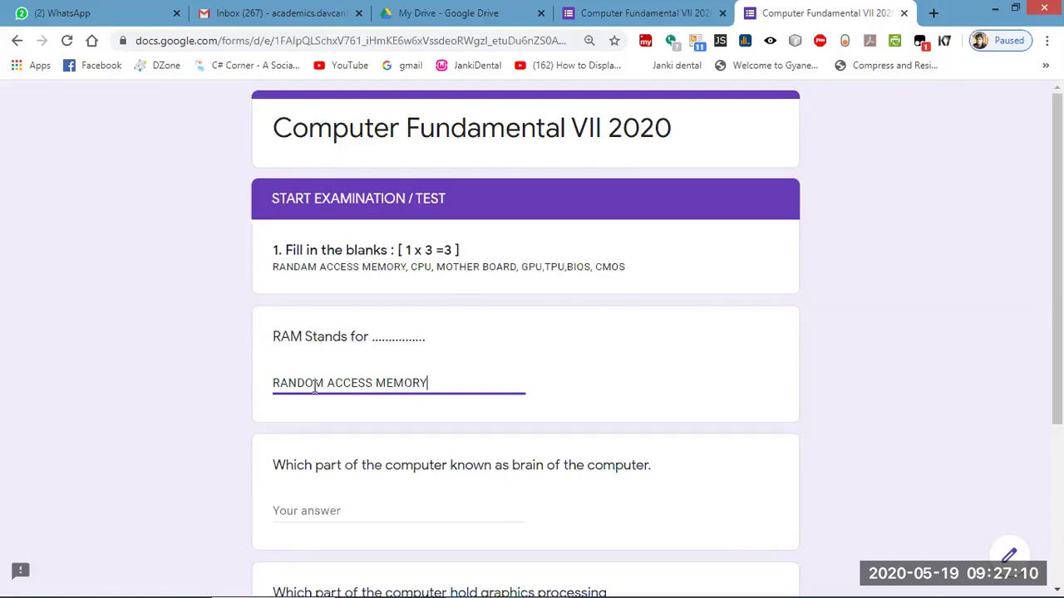
Answer CPU for the brain-of-the-computer question and GPU for the graphics question.
scroll(429, 375, down, 1)
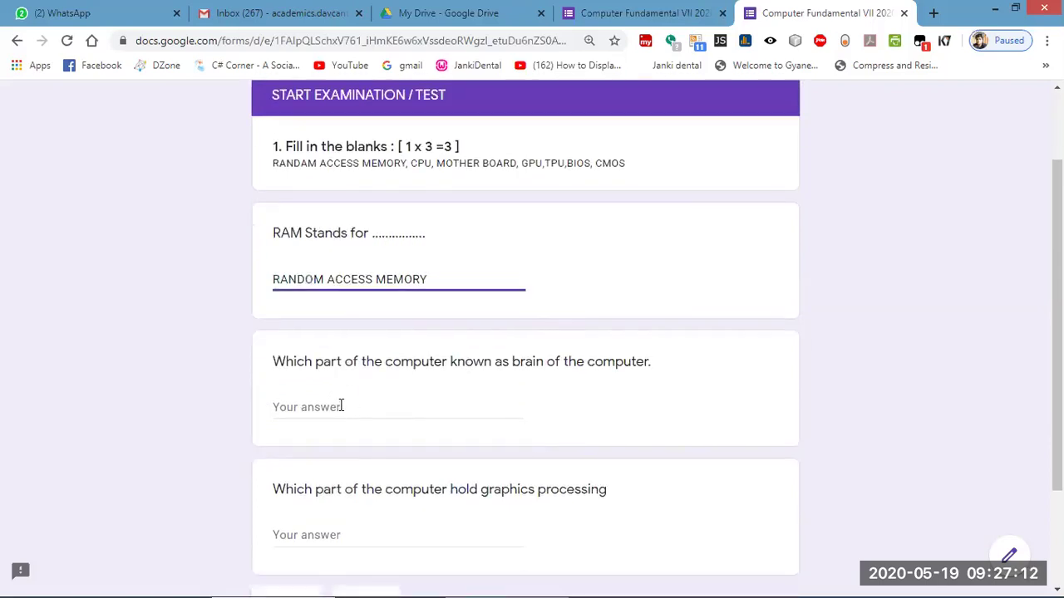
click(330, 406)
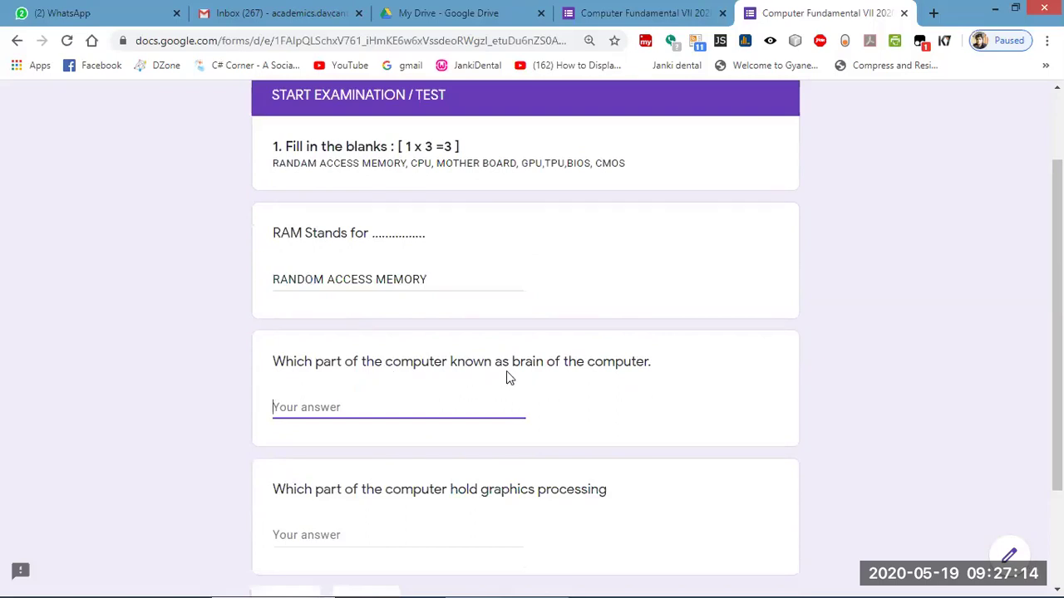
text(CPU)
scroll(547, 445, down, 1)
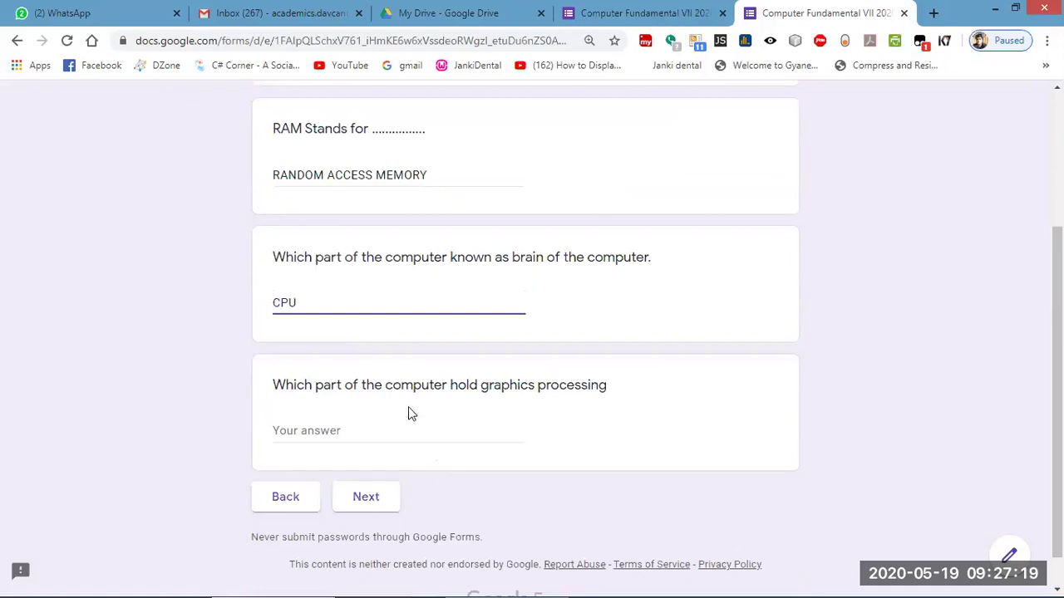
click(316, 430)
text(GPU)
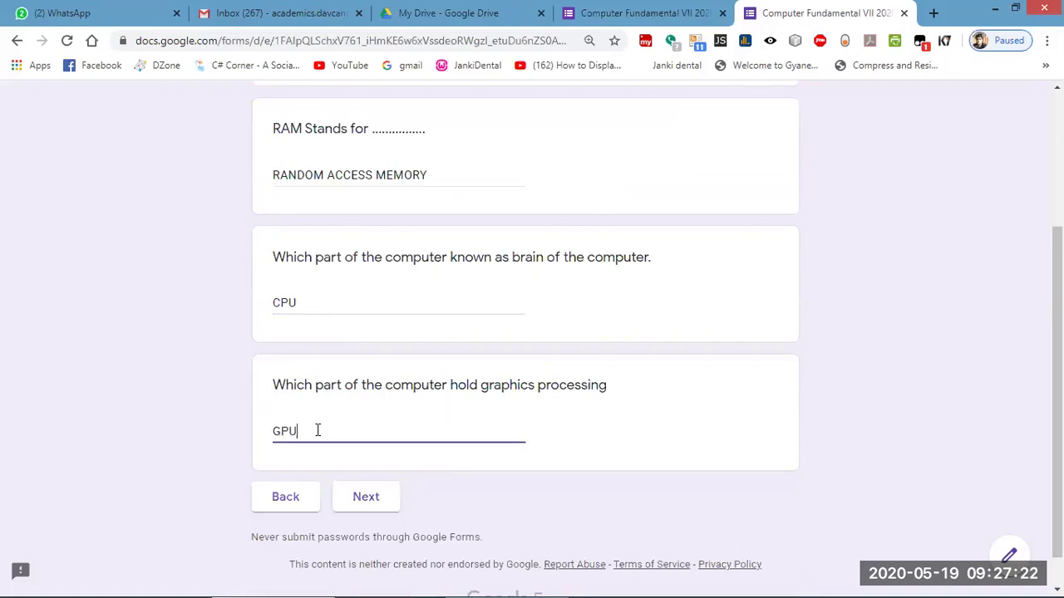
Choose Graphics Processing Unit on the MCQ page, submit the quiz, and close the tab.
scroll(354, 463, up, 3)
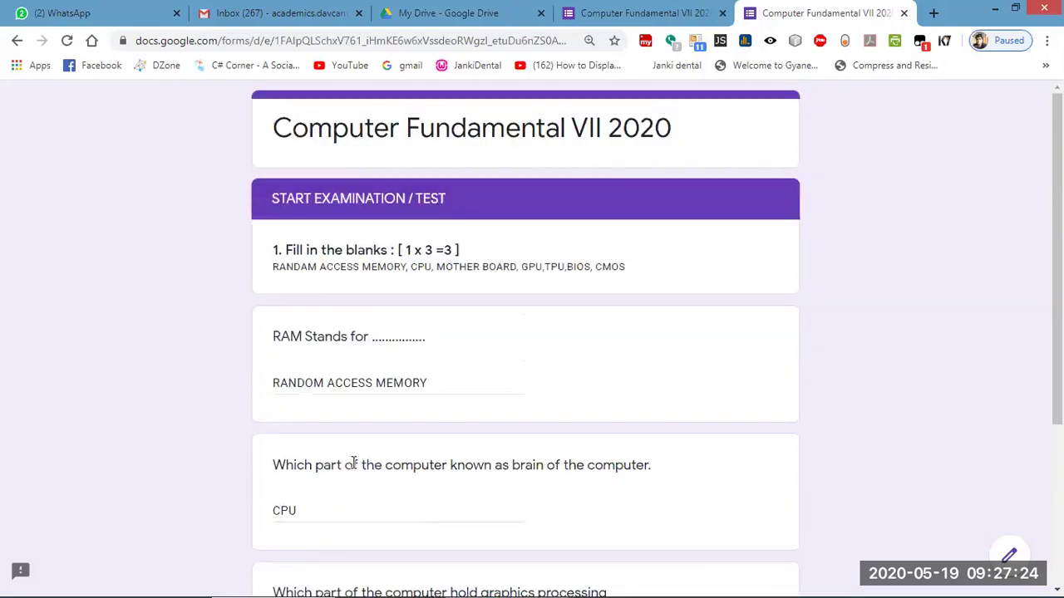
scroll(352, 458, down, 3)
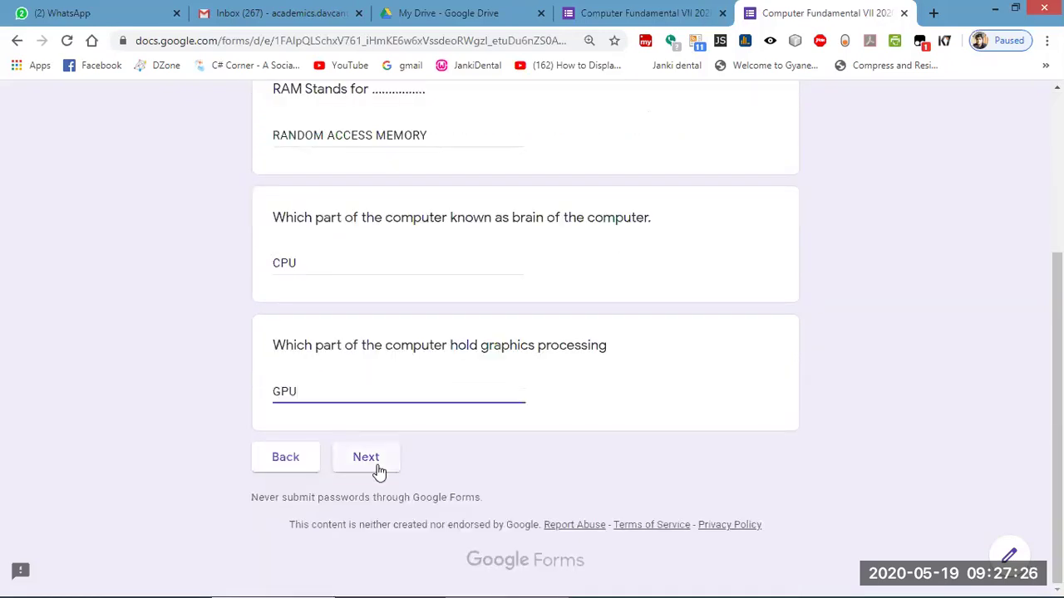
click(366, 457)
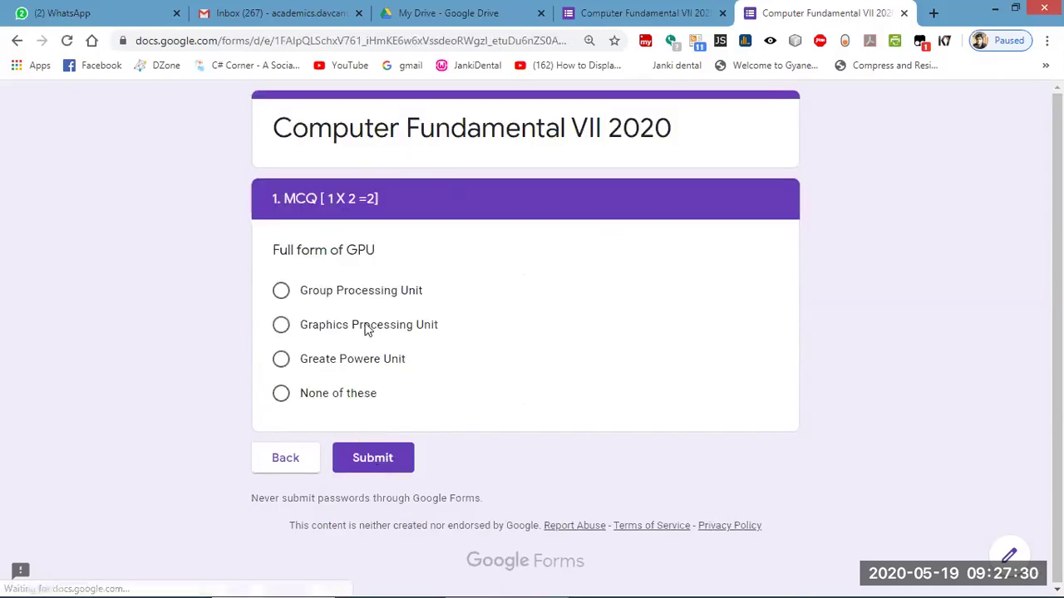
click(288, 468)
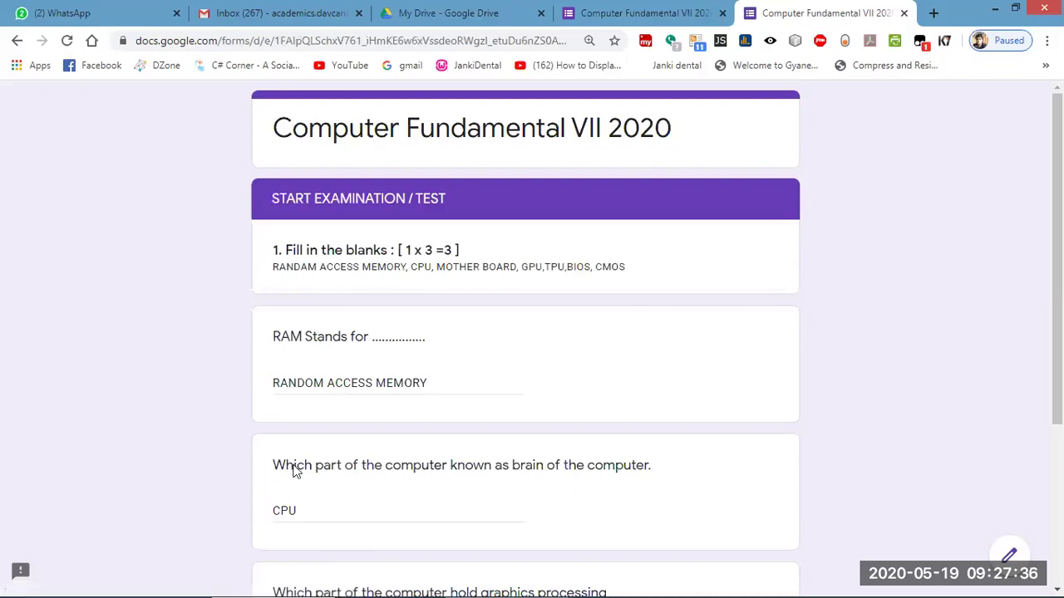
scroll(294, 471, down, 3)
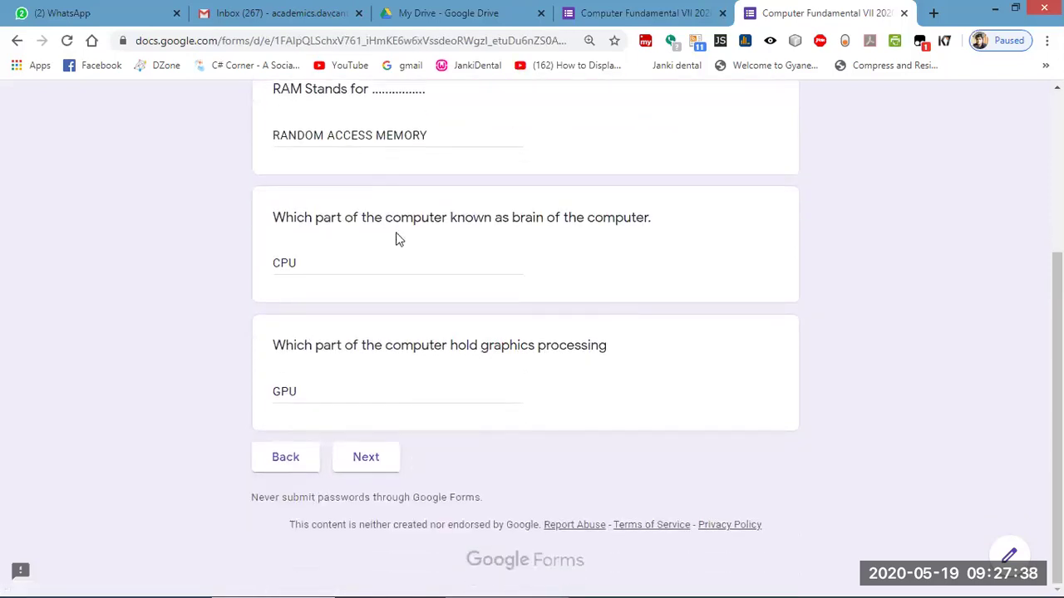
click(363, 466)
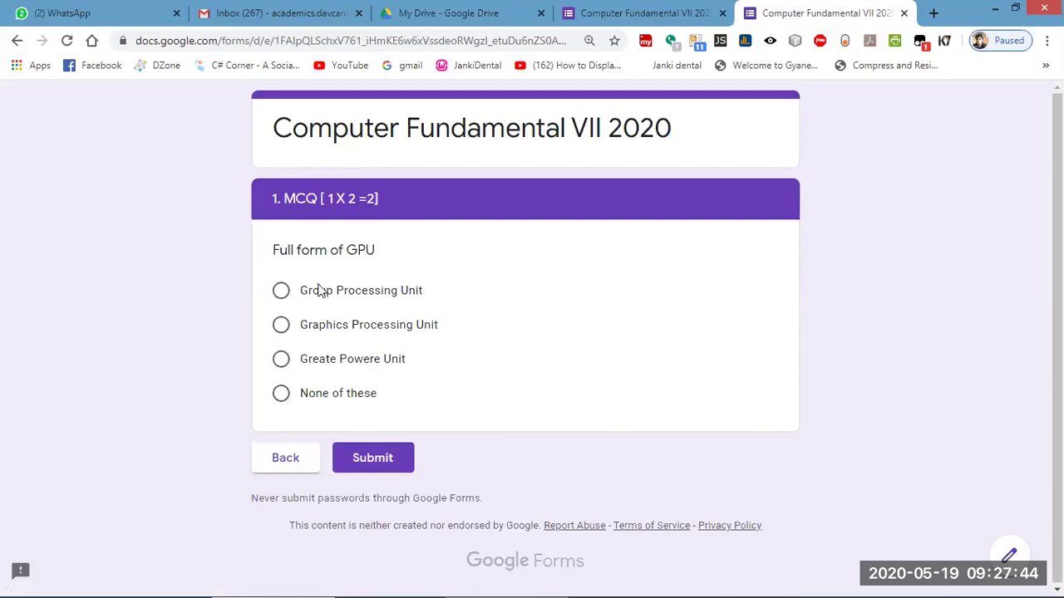
click(281, 325)
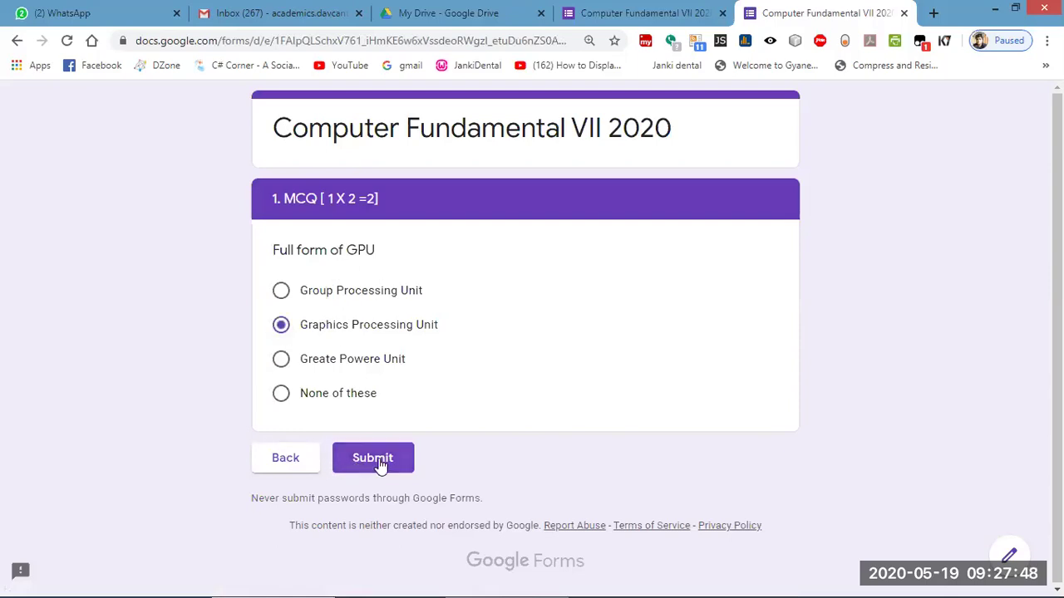
click(380, 463)
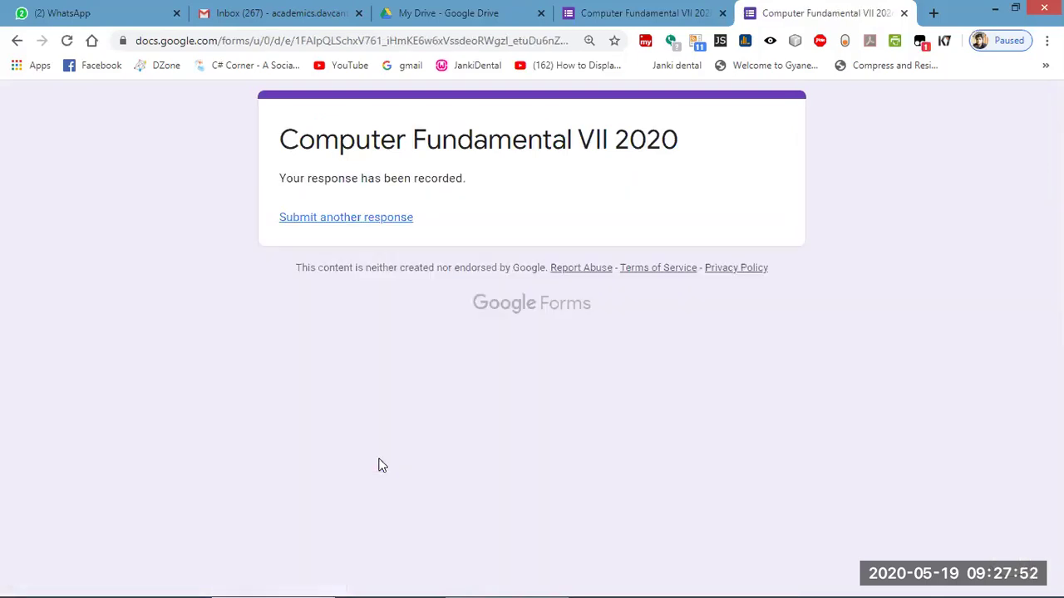
click(346, 221)
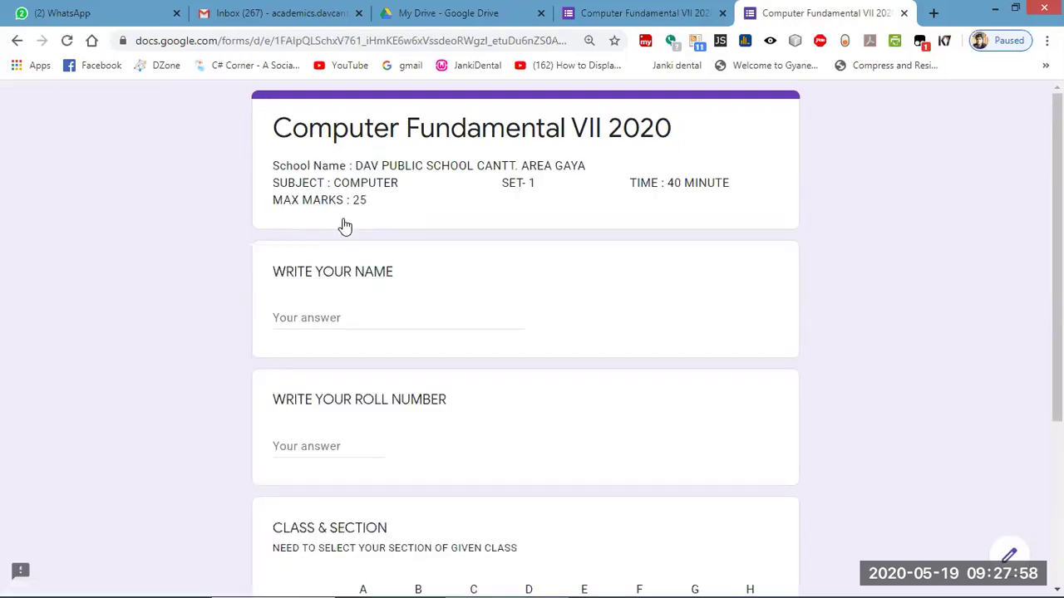
click(905, 14)
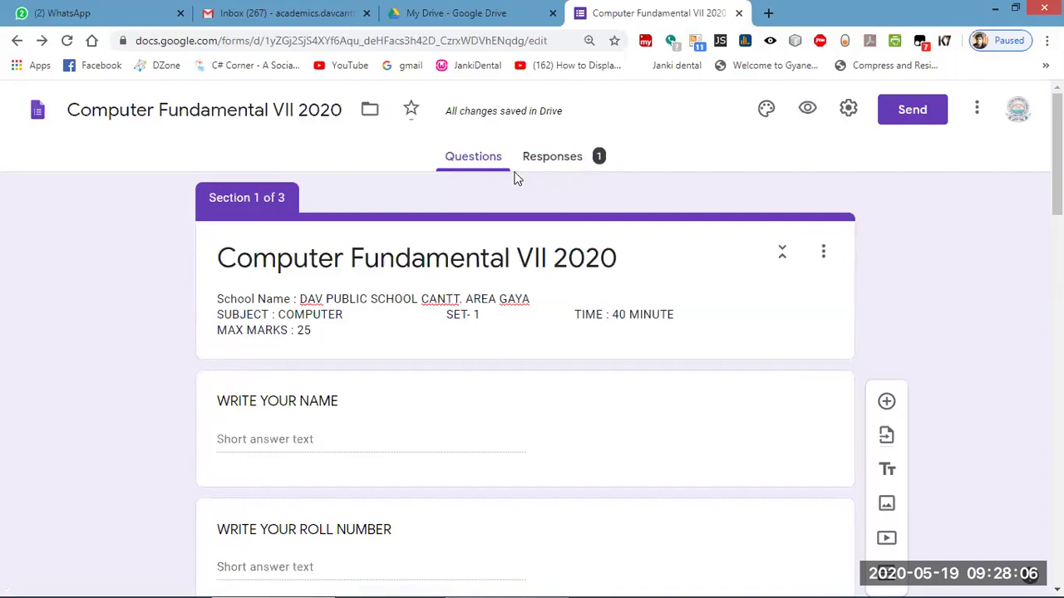
Review the single response's summary, then switch off Accepting responses.
click(565, 162)
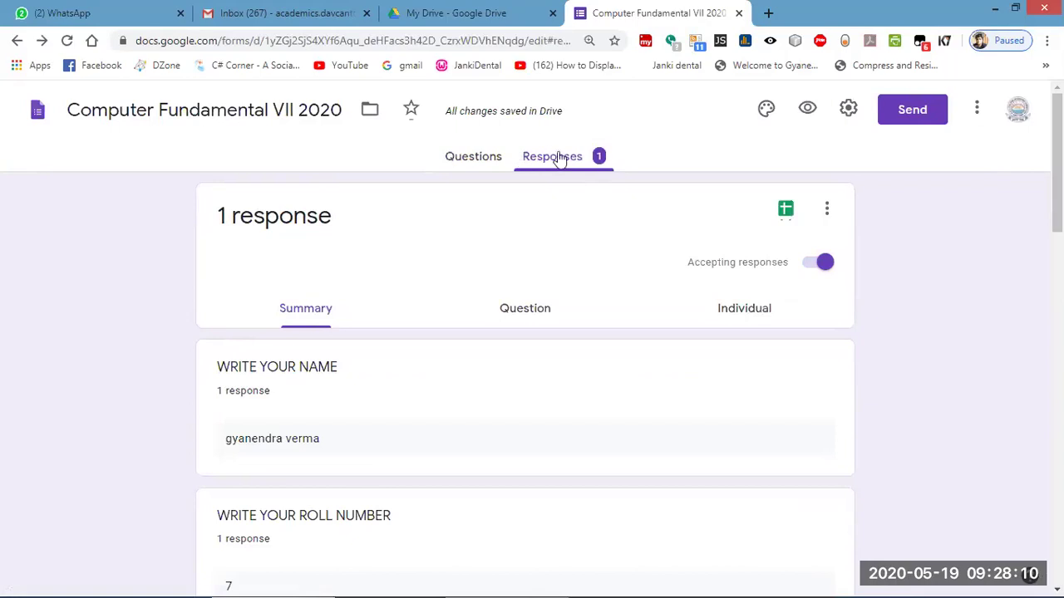
scroll(344, 408, down, 3)
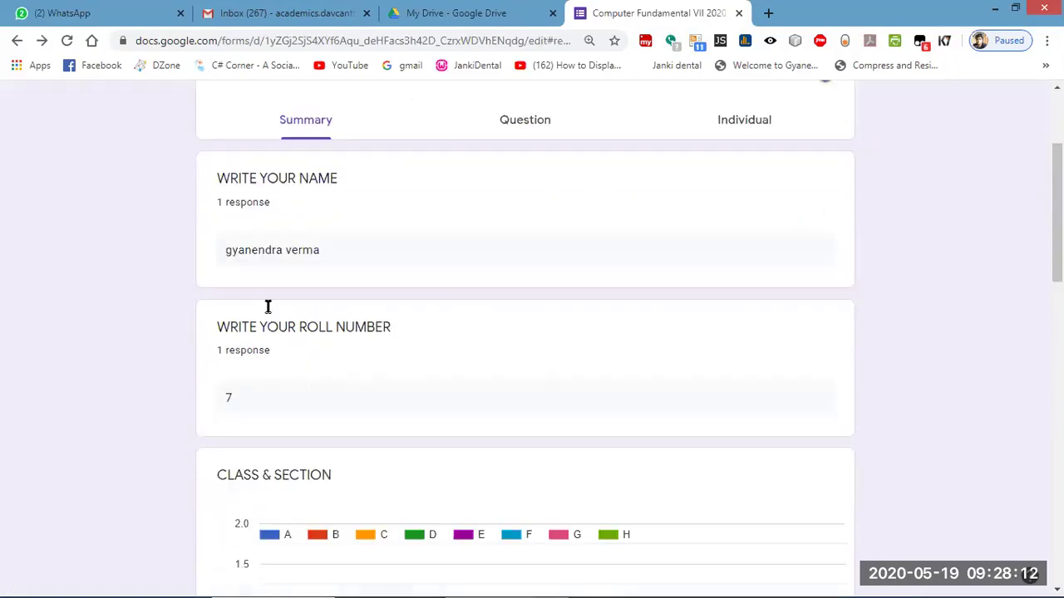
scroll(326, 408, down, 3)
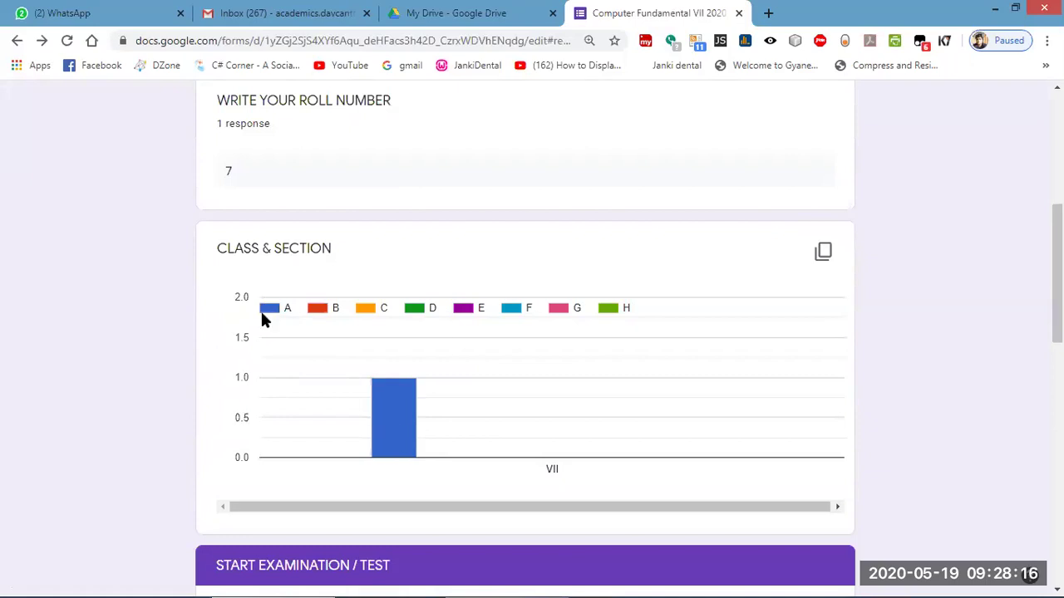
scroll(478, 399, down, 3)
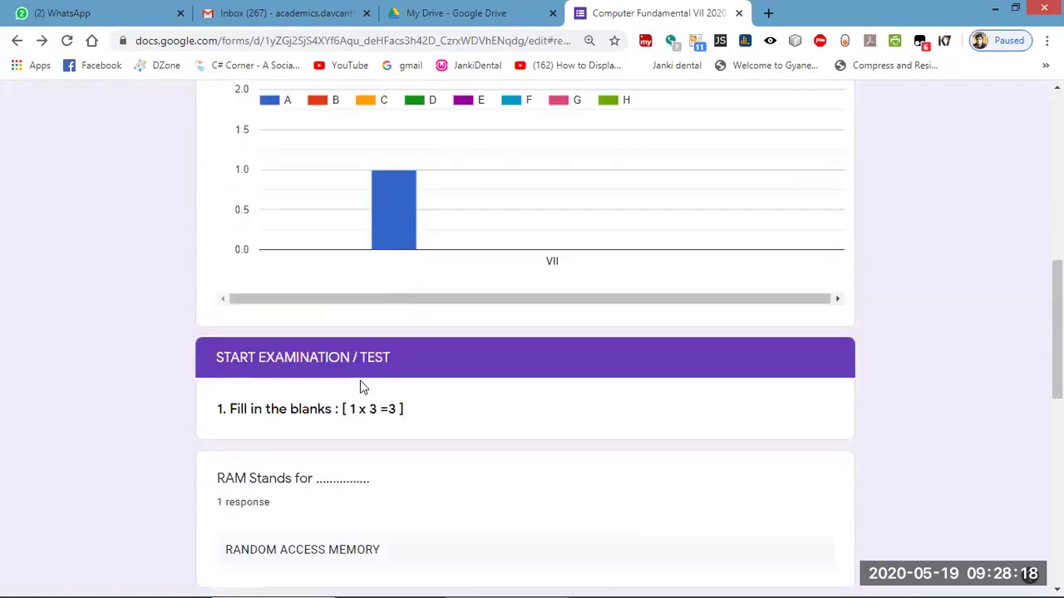
scroll(360, 385, down, 3)
scroll(323, 500, down, 6)
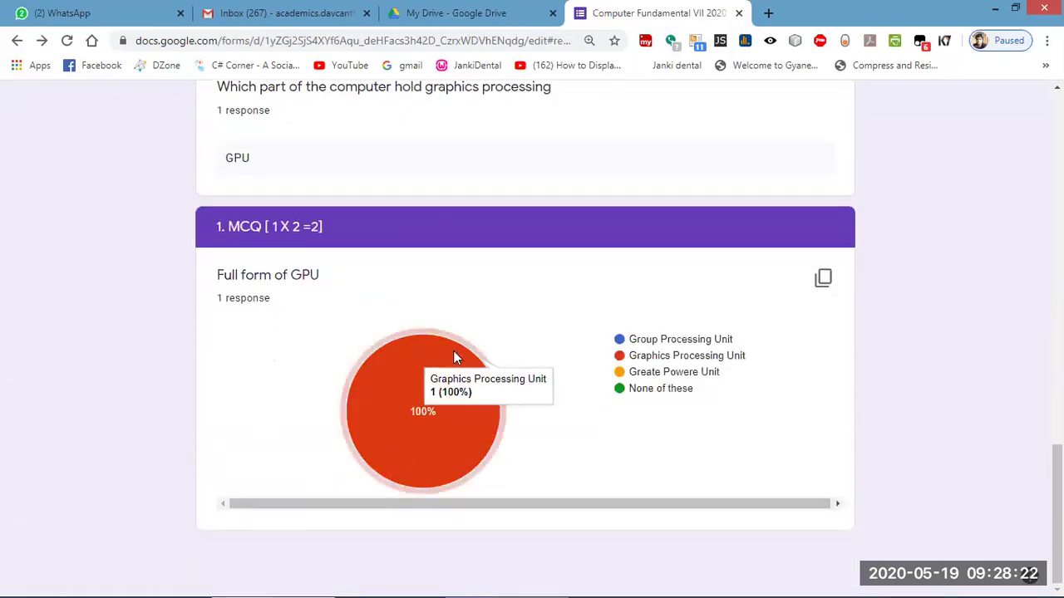
scroll(457, 354, up, 10)
scroll(466, 356, up, 5)
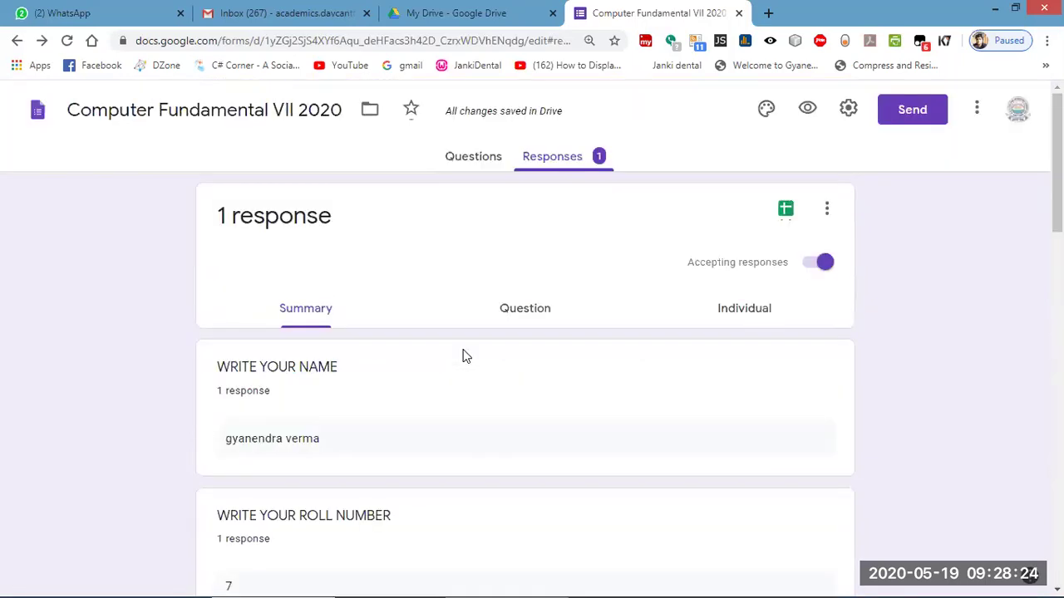
scroll(466, 355, down, 6)
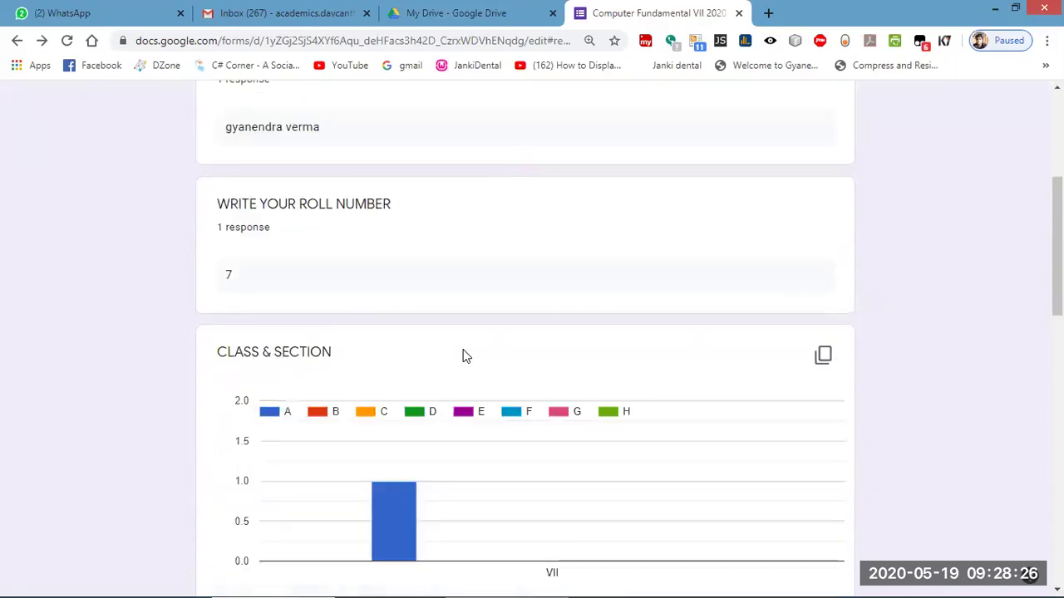
scroll(466, 356, down, 3)
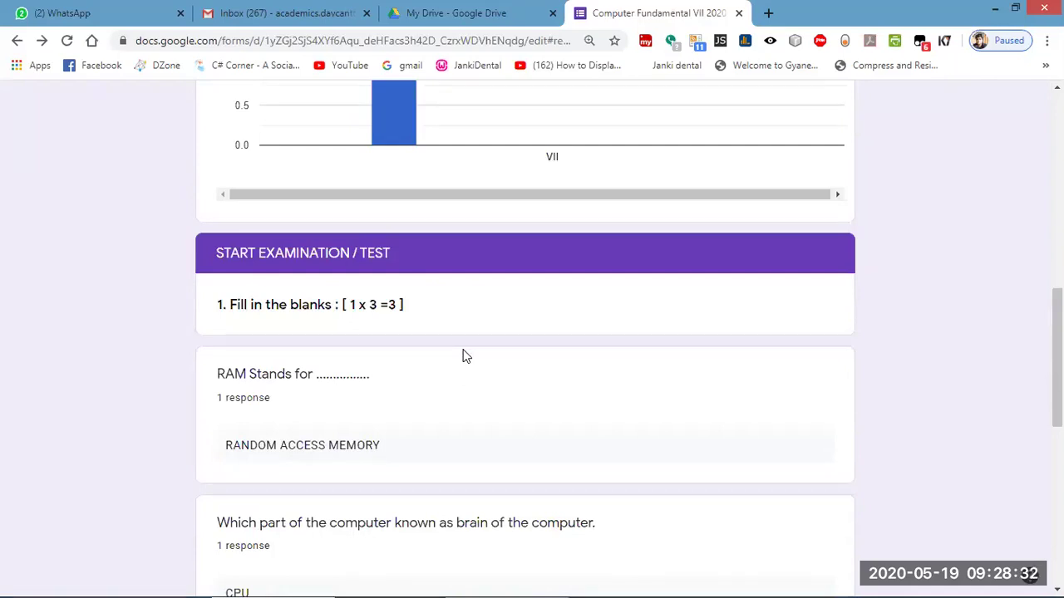
scroll(465, 355, up, 8)
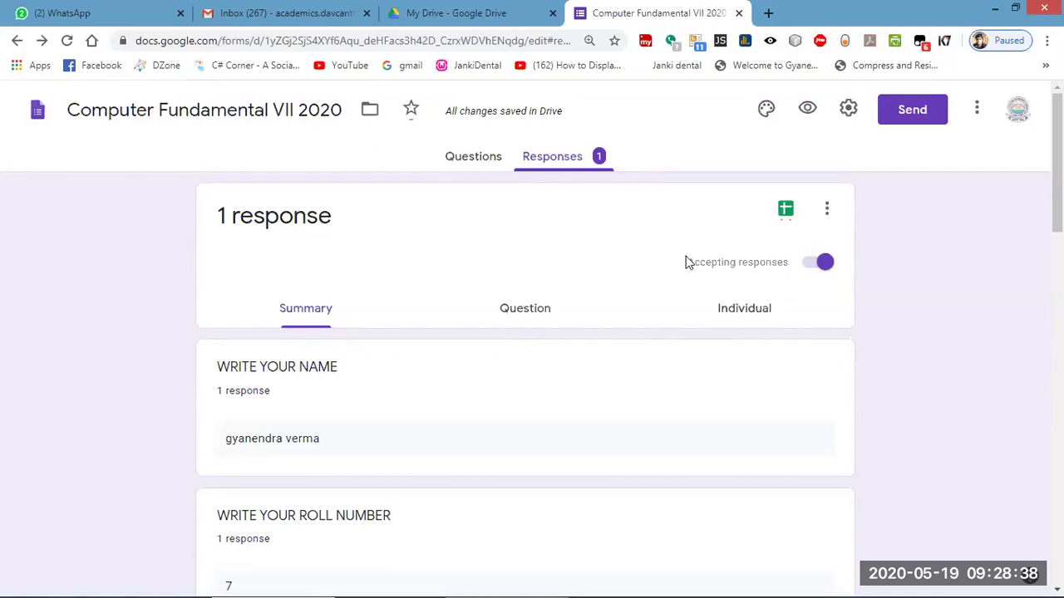
click(805, 262)
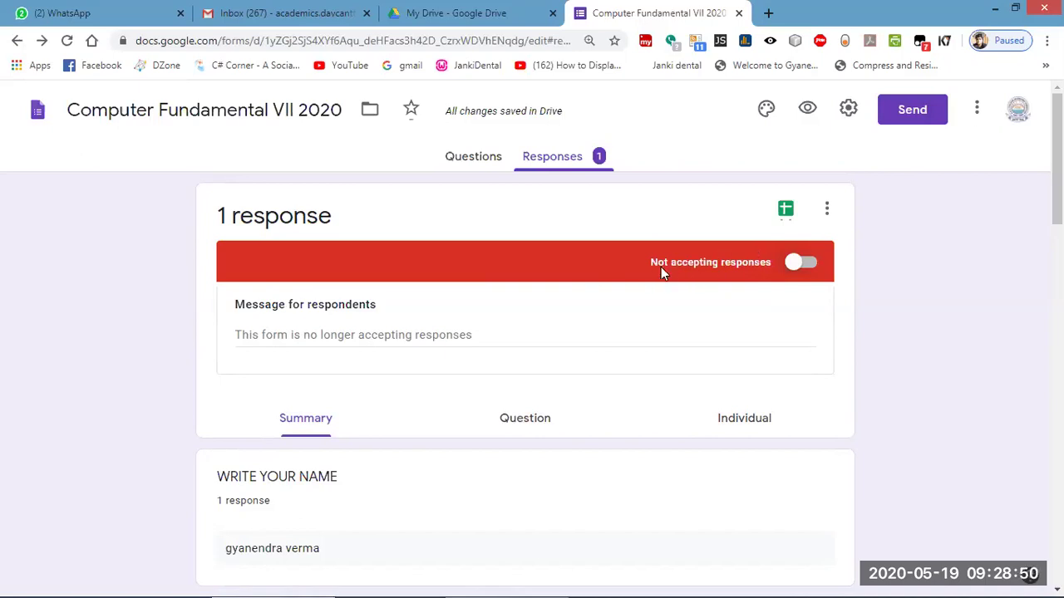
Turn Accepting responses back on and open Settings from the Questions view.
click(804, 264)
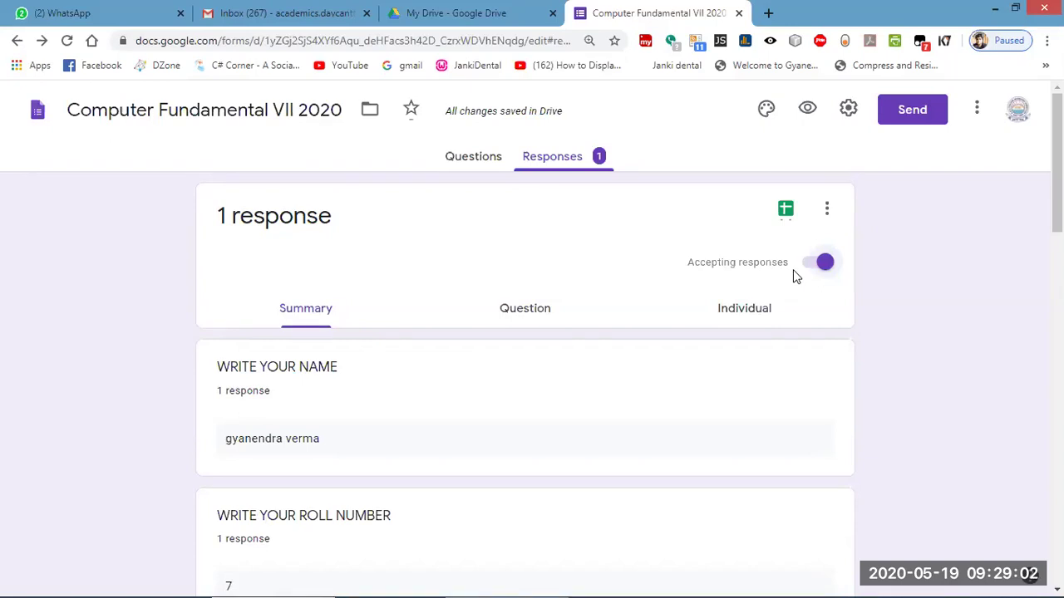
click(475, 157)
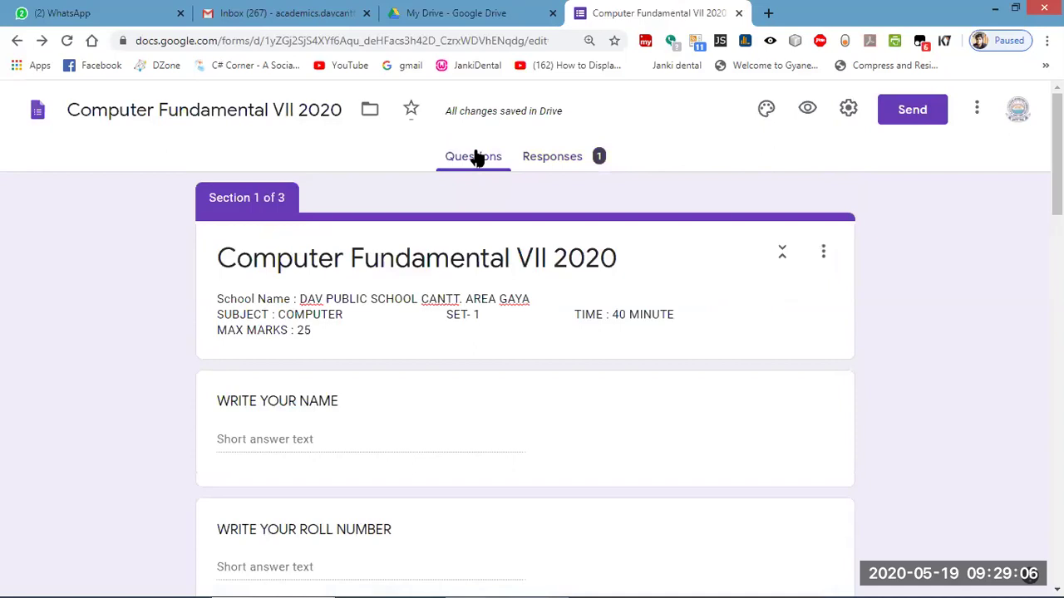
scroll(496, 335, down, 10)
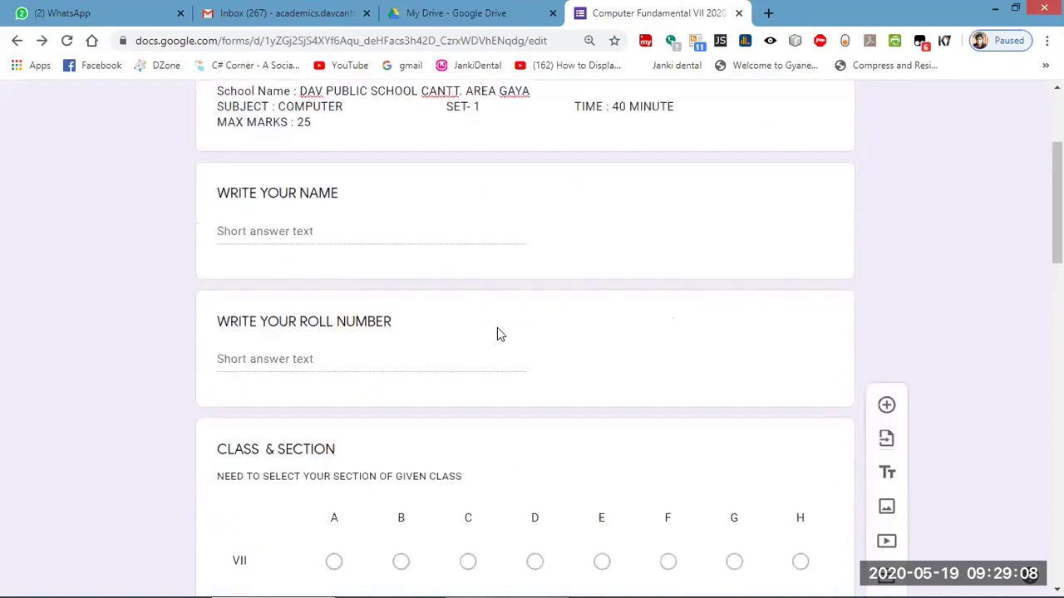
scroll(510, 333, up, 10)
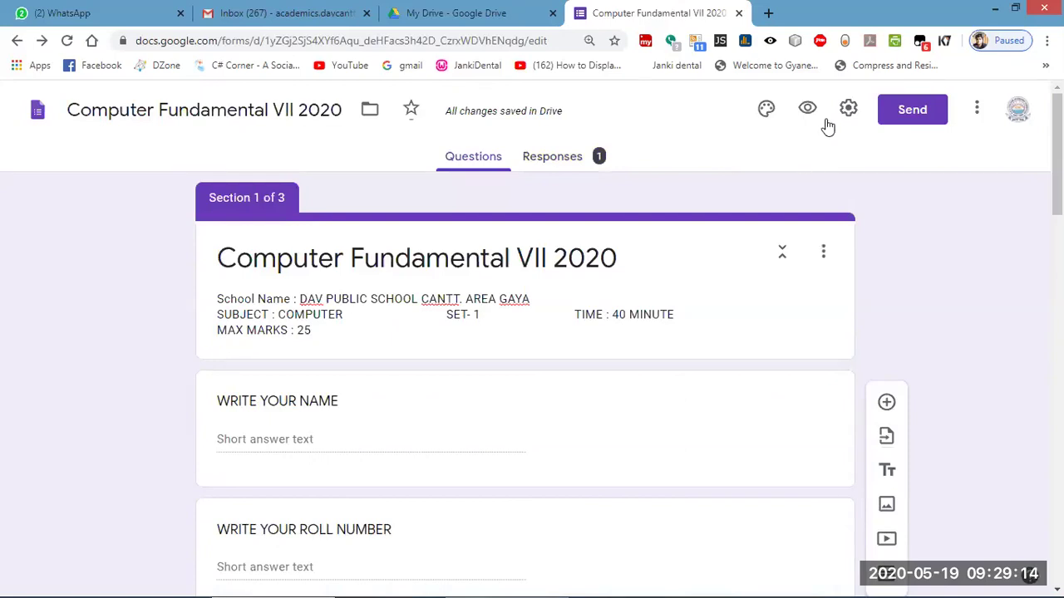
click(851, 110)
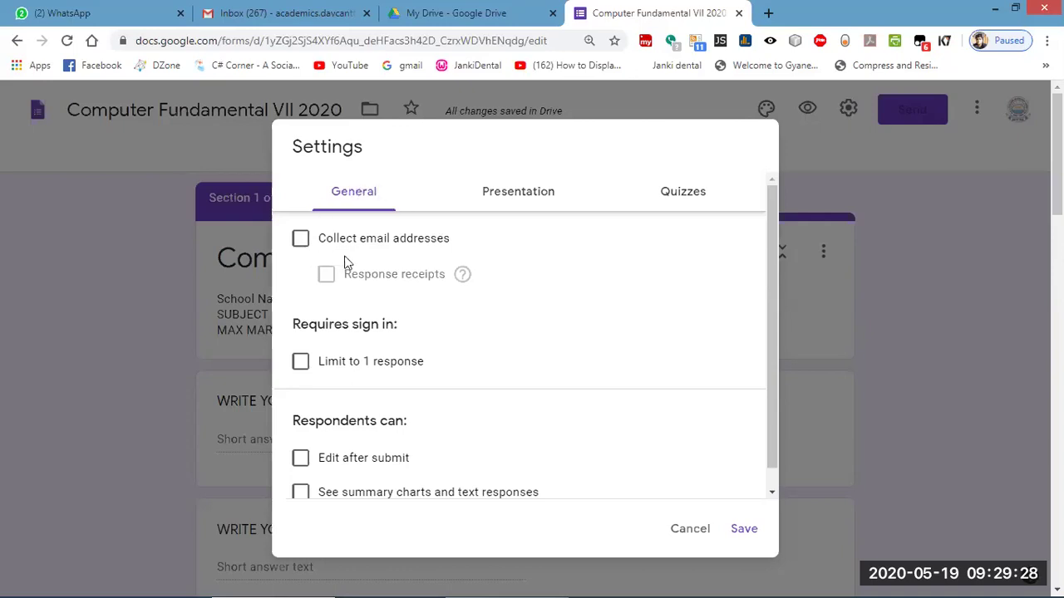
Enable email collection, Always send response receipts, and Limit to 1 response.
click(300, 239)
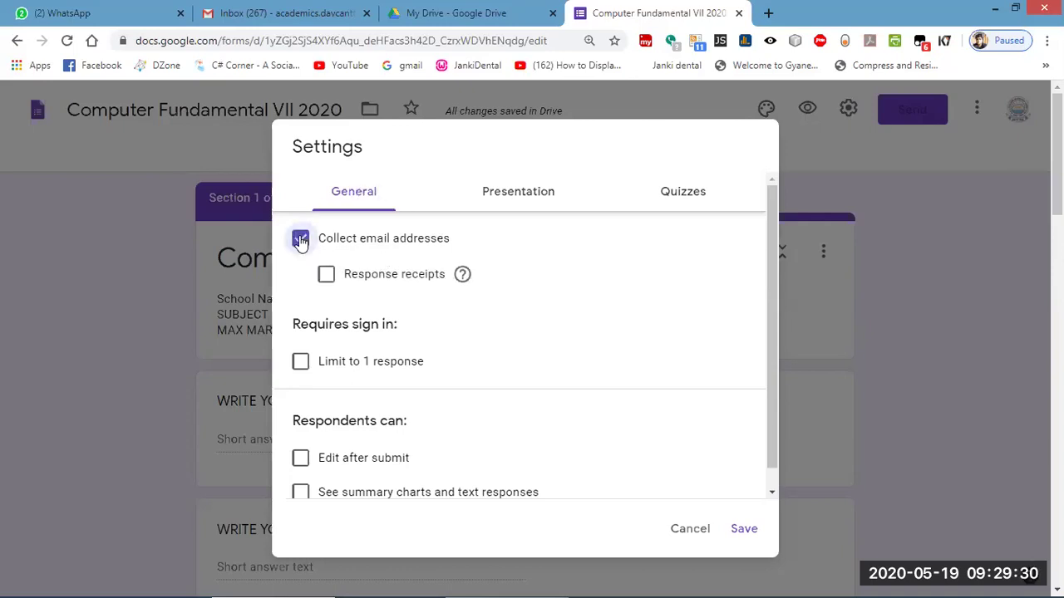
click(326, 275)
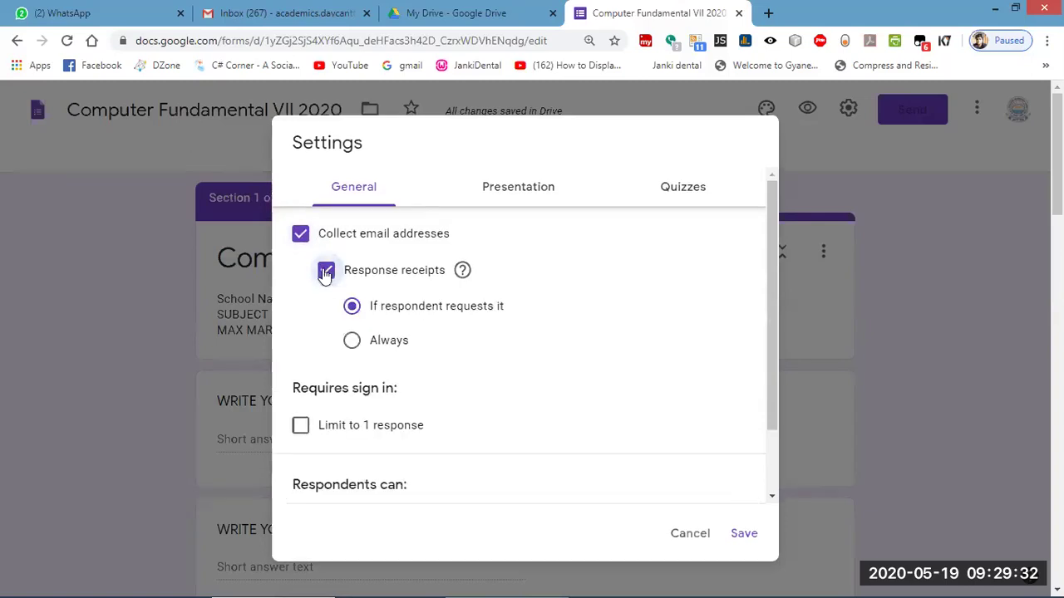
click(352, 342)
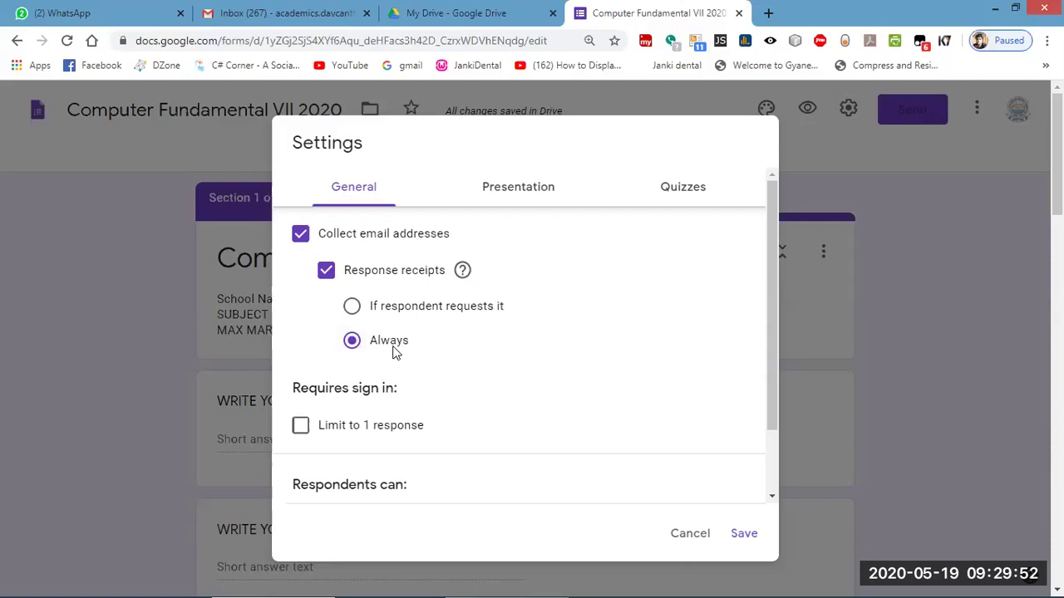
scroll(436, 398, down, 1)
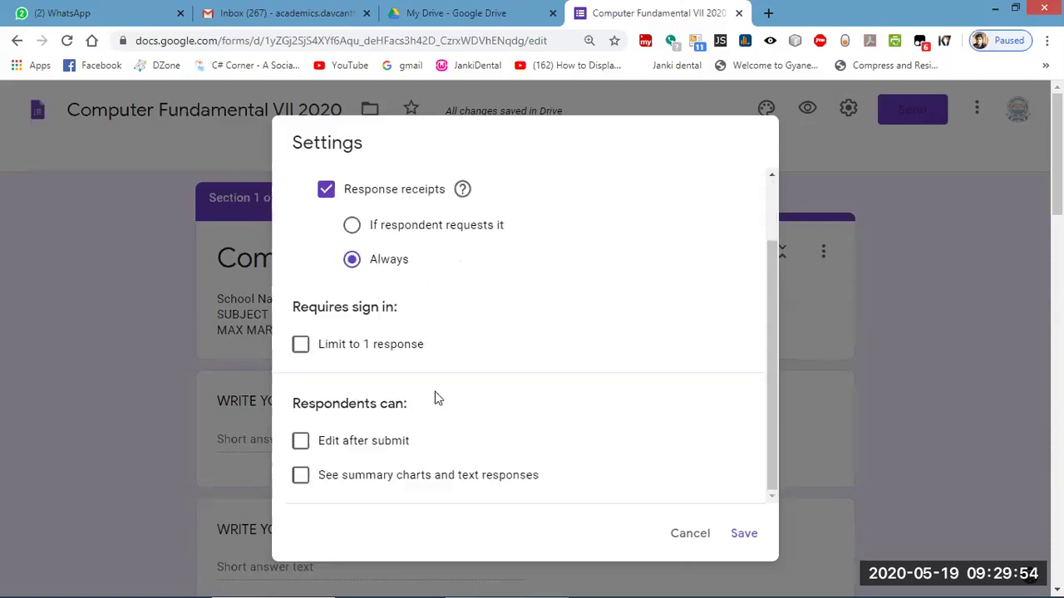
click(301, 346)
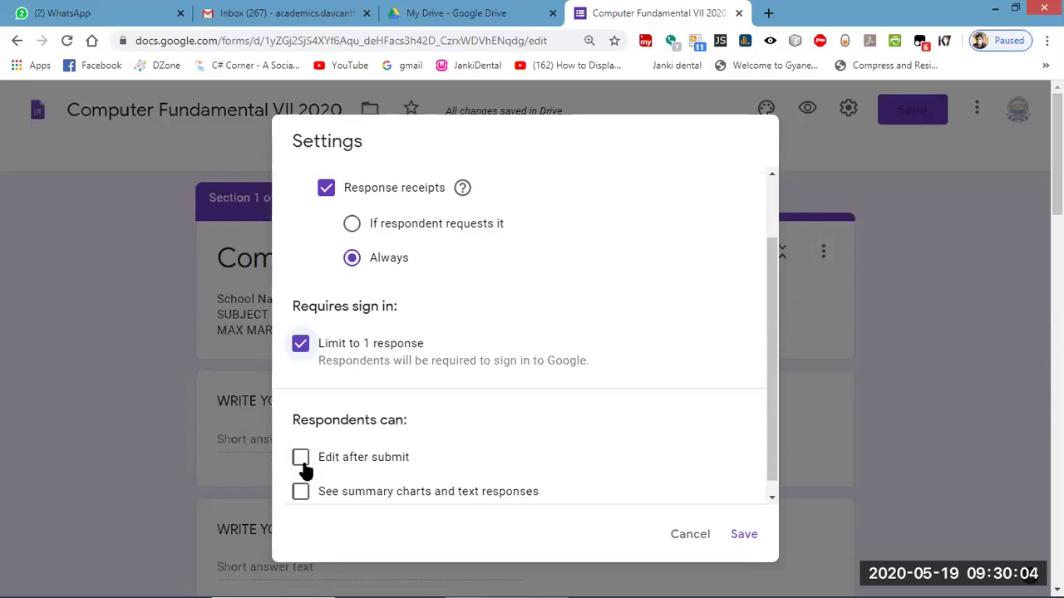
click(300, 459)
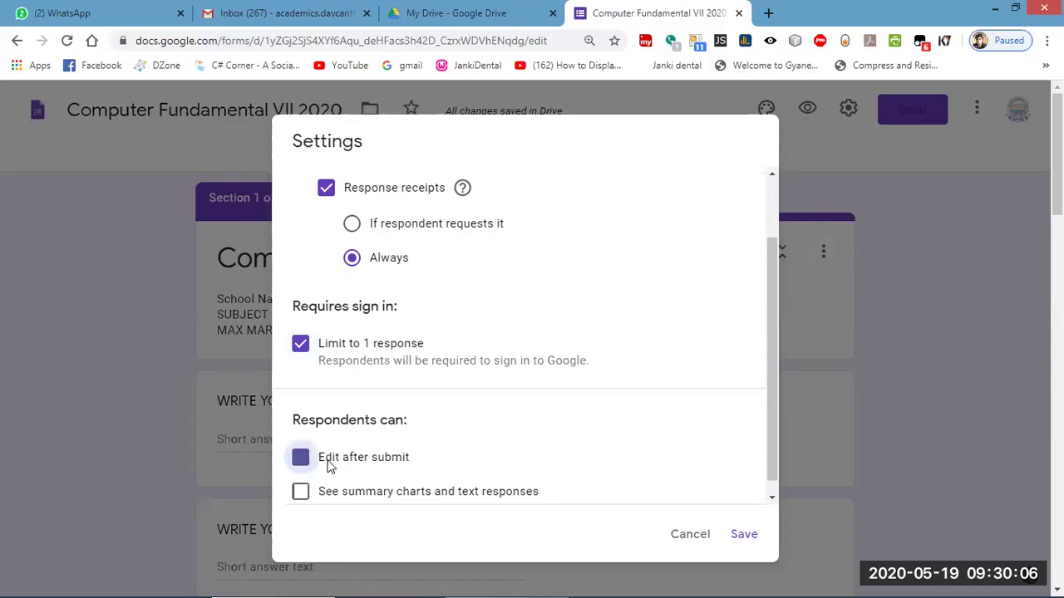
click(303, 464)
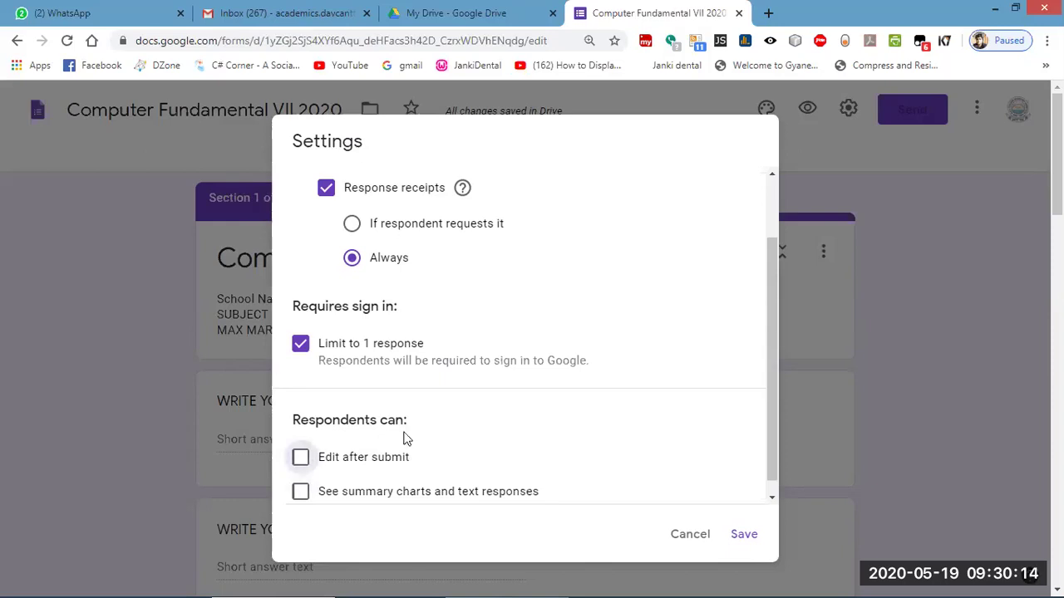
scroll(478, 474, up, 1)
click(532, 193)
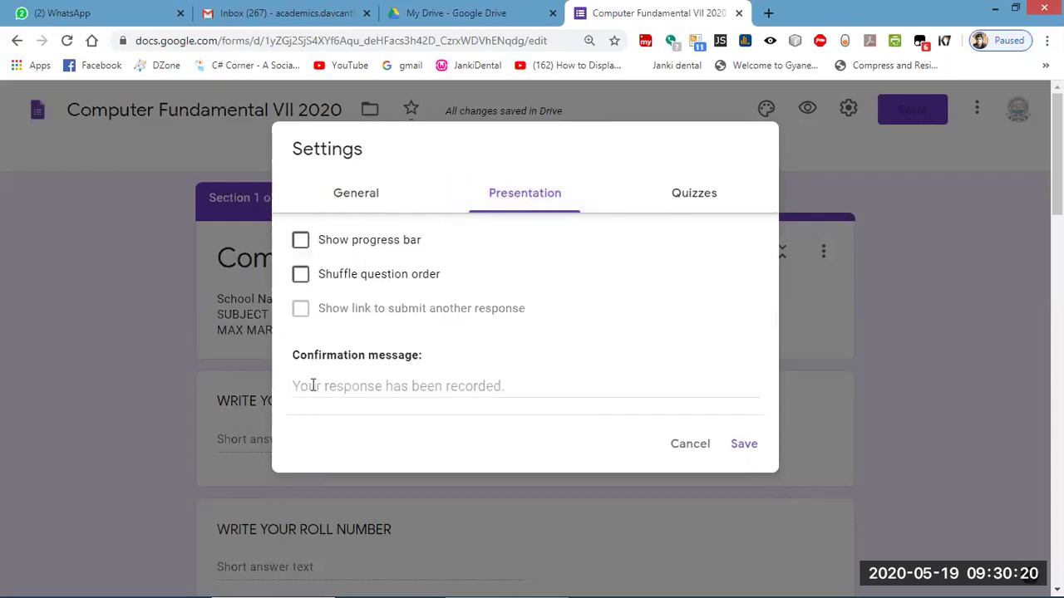
Turn on the progress bar and question shuffling, with confirmation message 'BEST OF LUCK'.
click(301, 240)
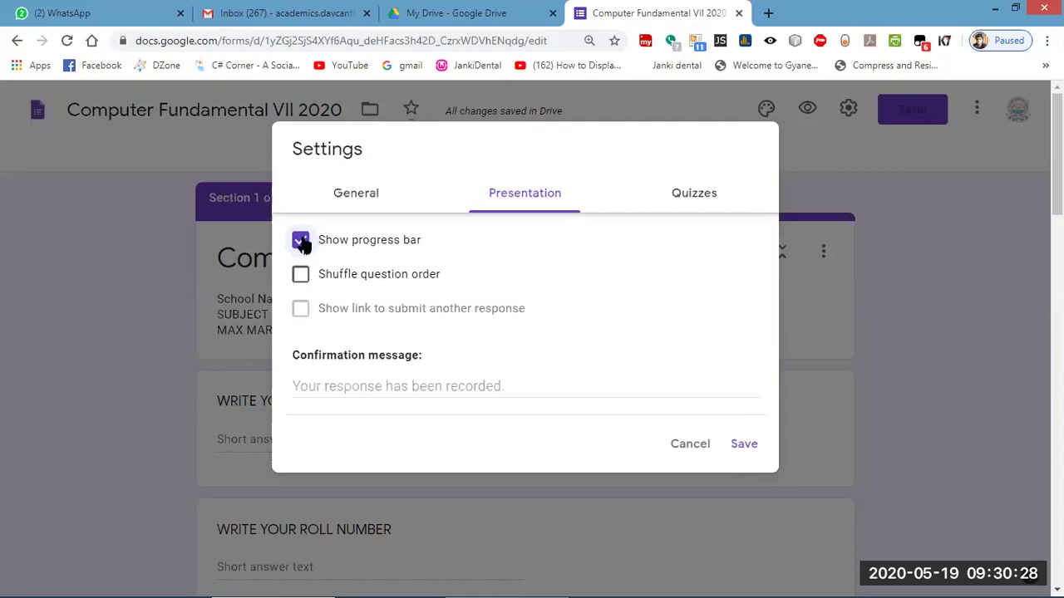
click(301, 278)
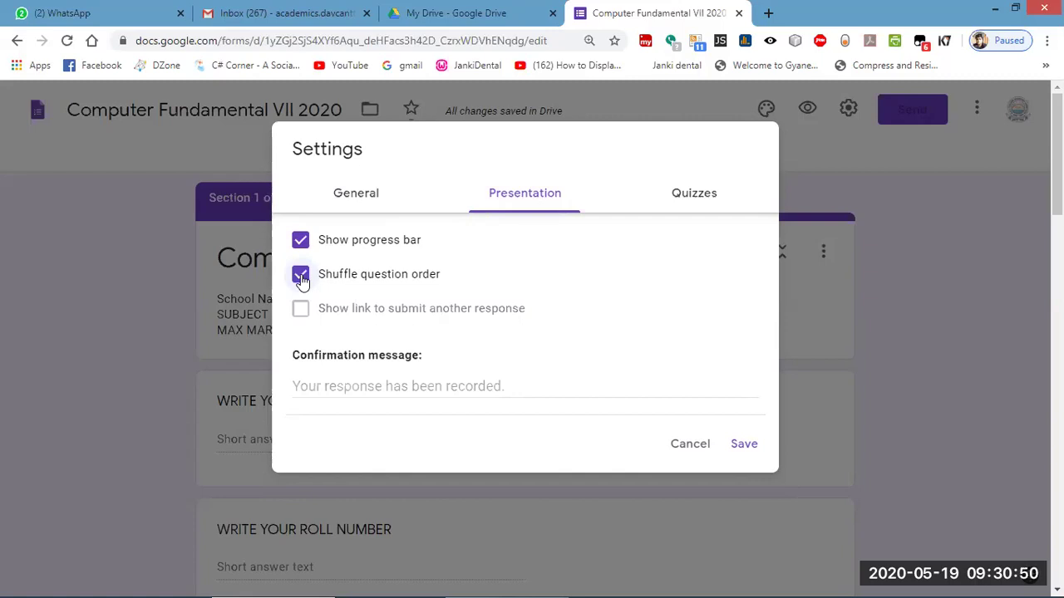
click(349, 390)
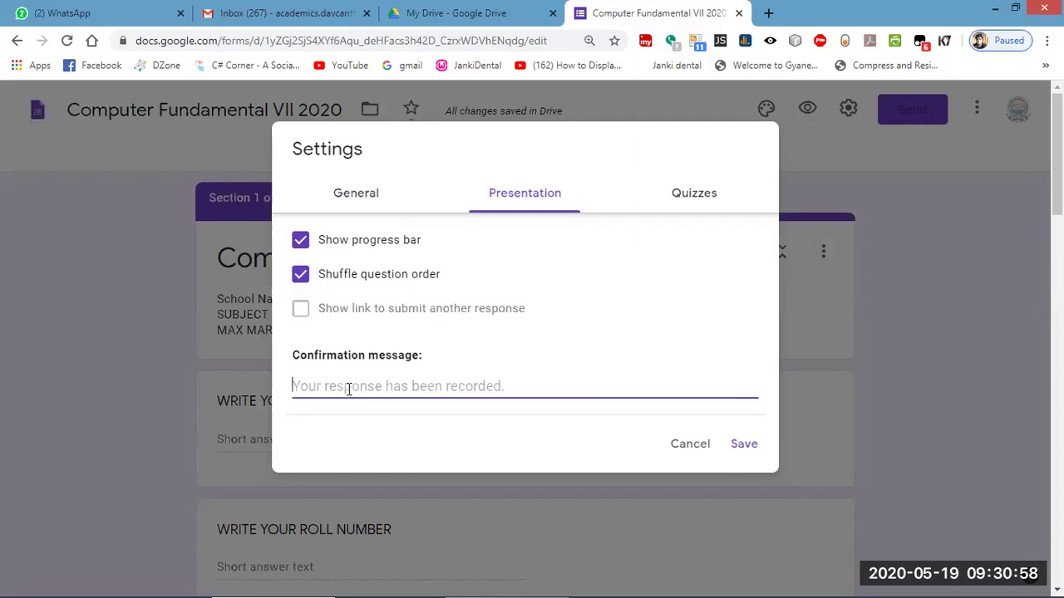
text(BEST OF LUCK)
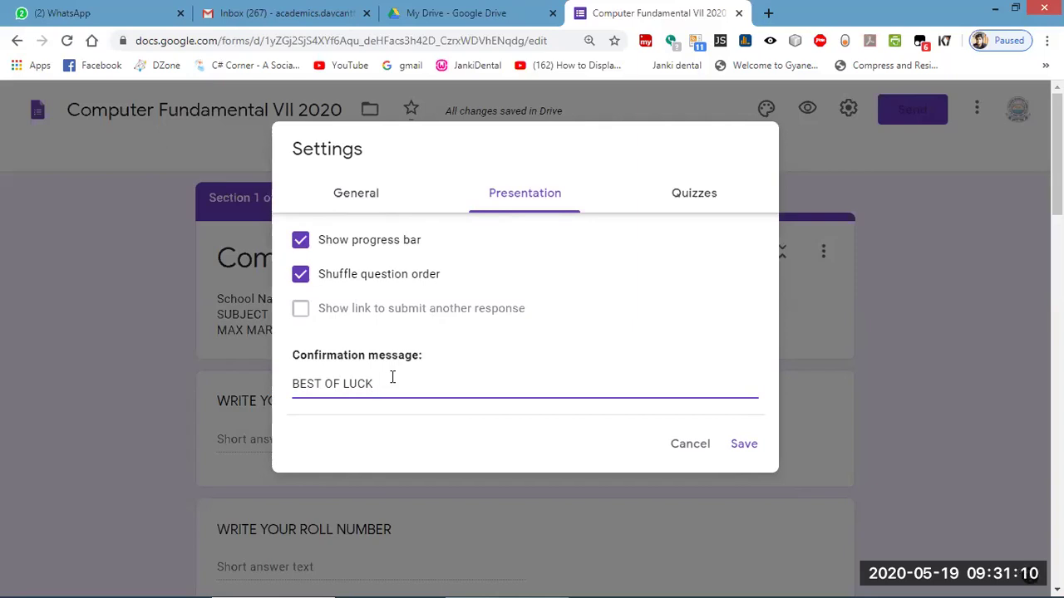
click(684, 205)
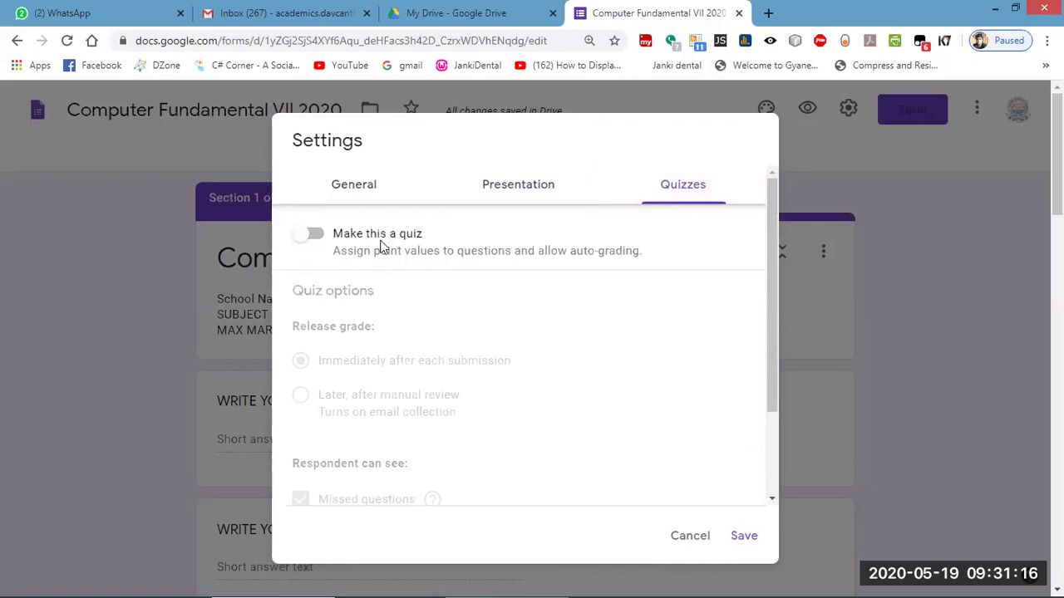
Turn on Make this a quiz, release grades Later after manual review, and save.
click(317, 236)
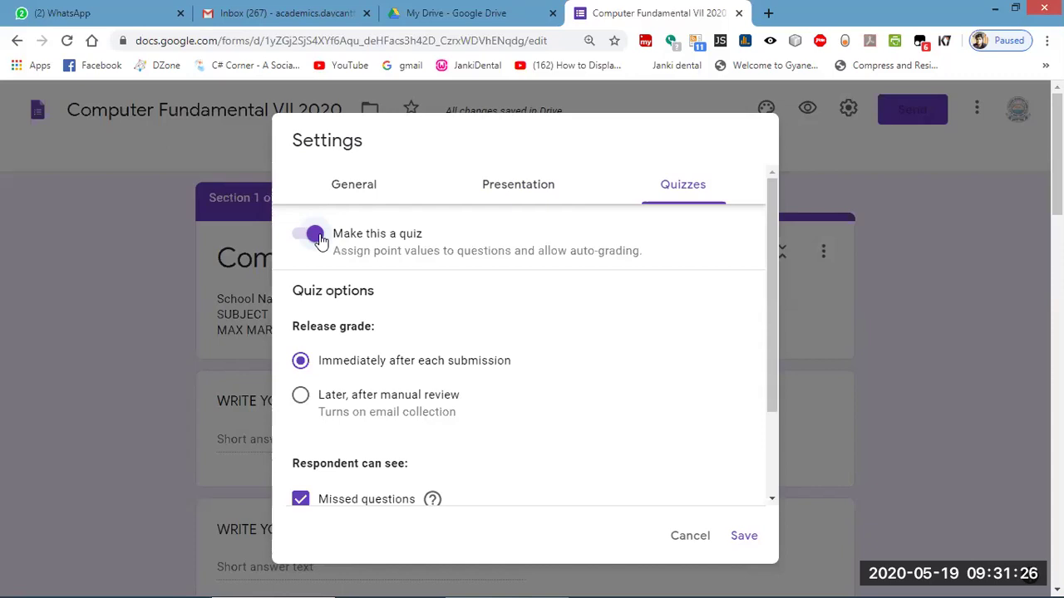
scroll(408, 387, down, 2)
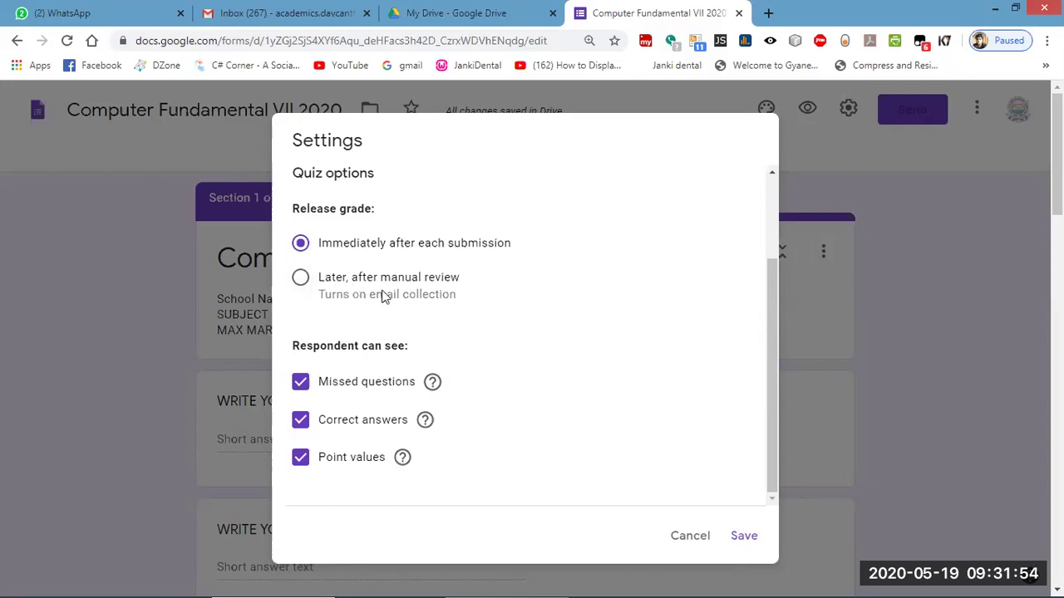
click(302, 279)
scroll(432, 416, up, 3)
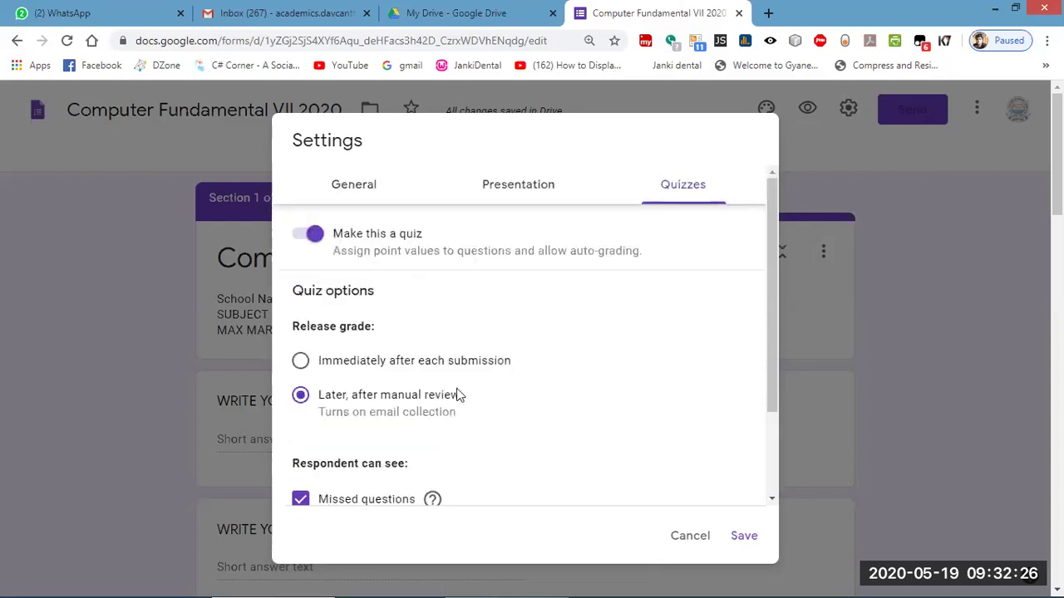
click(744, 537)
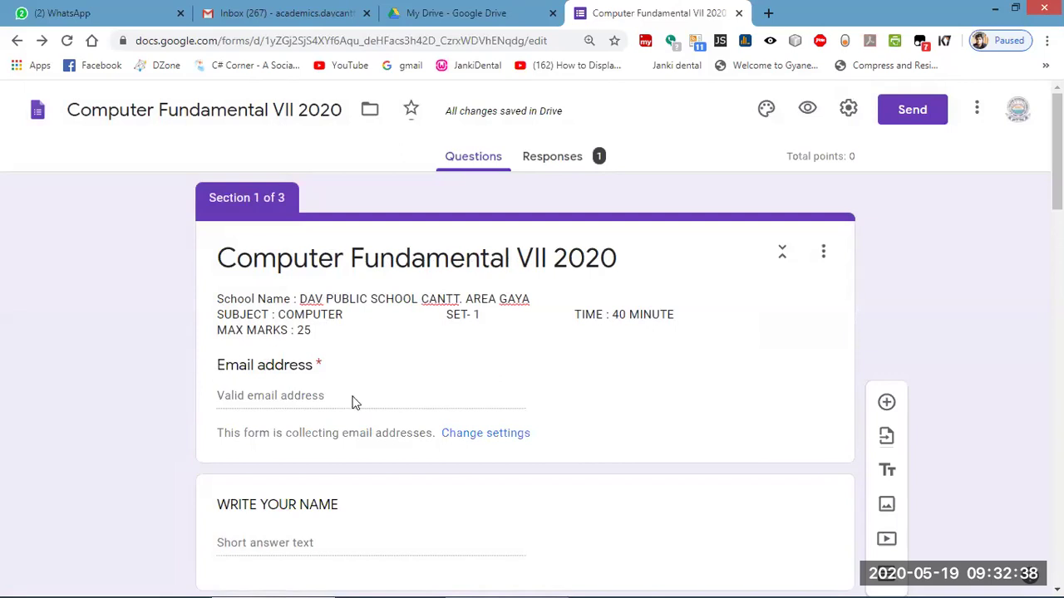
scroll(357, 407, down, 3)
scroll(365, 358, up, 1)
scroll(370, 304, up, 1)
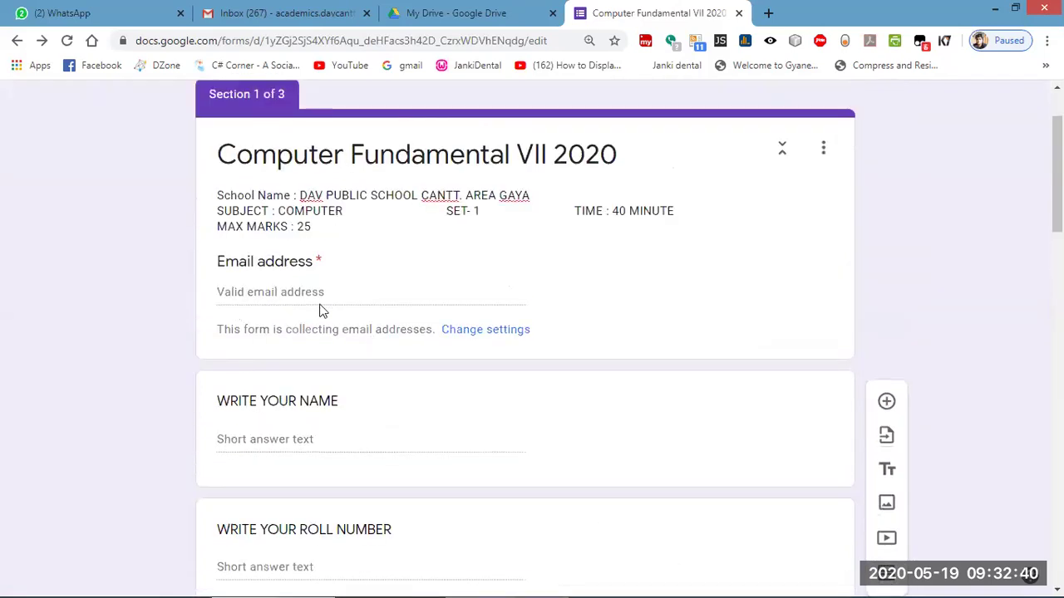
click(494, 333)
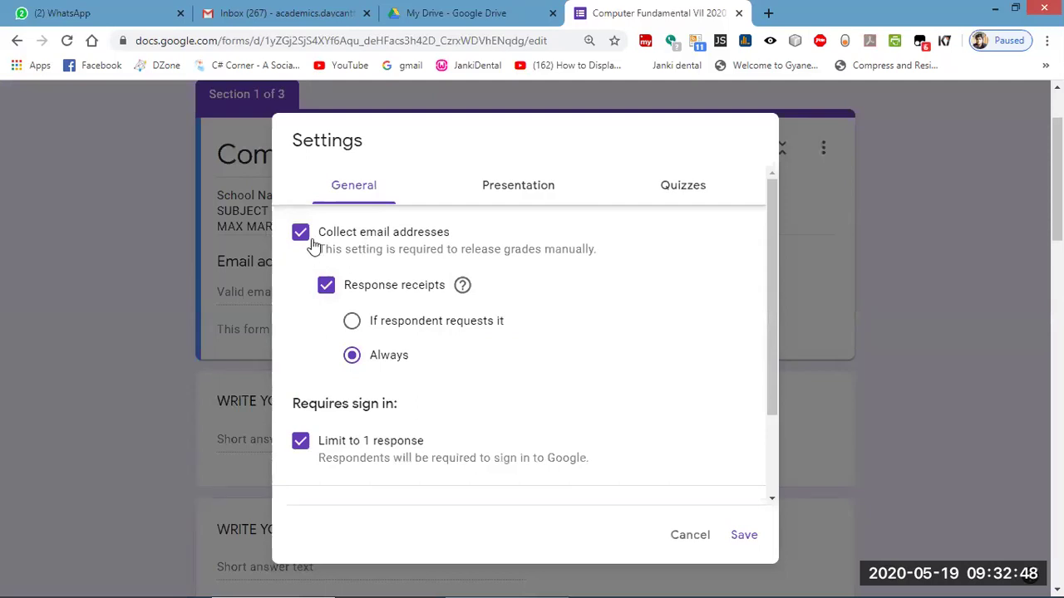
click(681, 535)
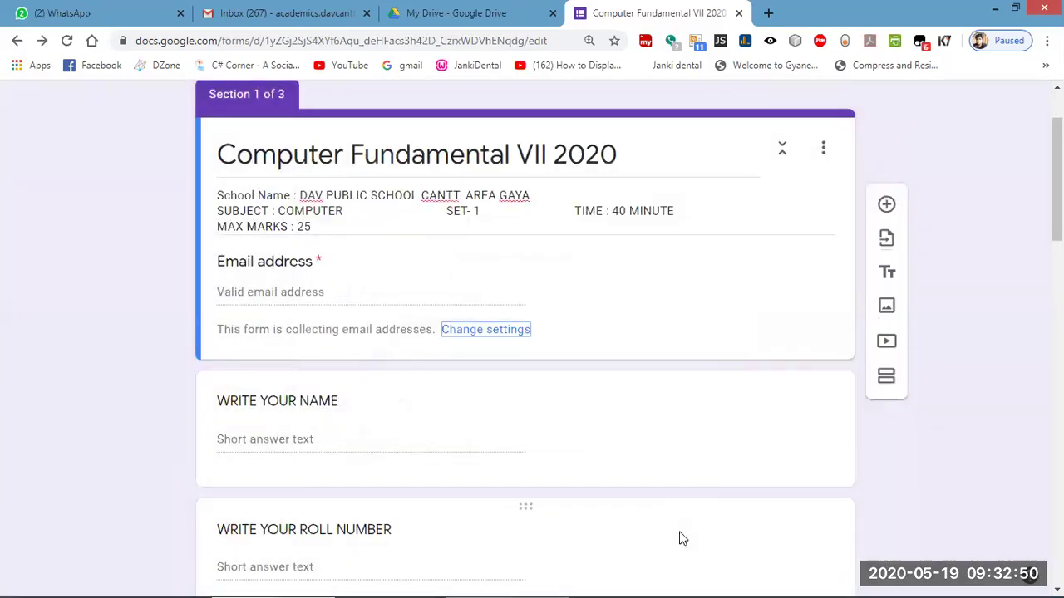
Open the answer key for 'RAM Stands for' and set it to 1 point.
scroll(607, 523, down, 3)
scroll(582, 536, down, 5)
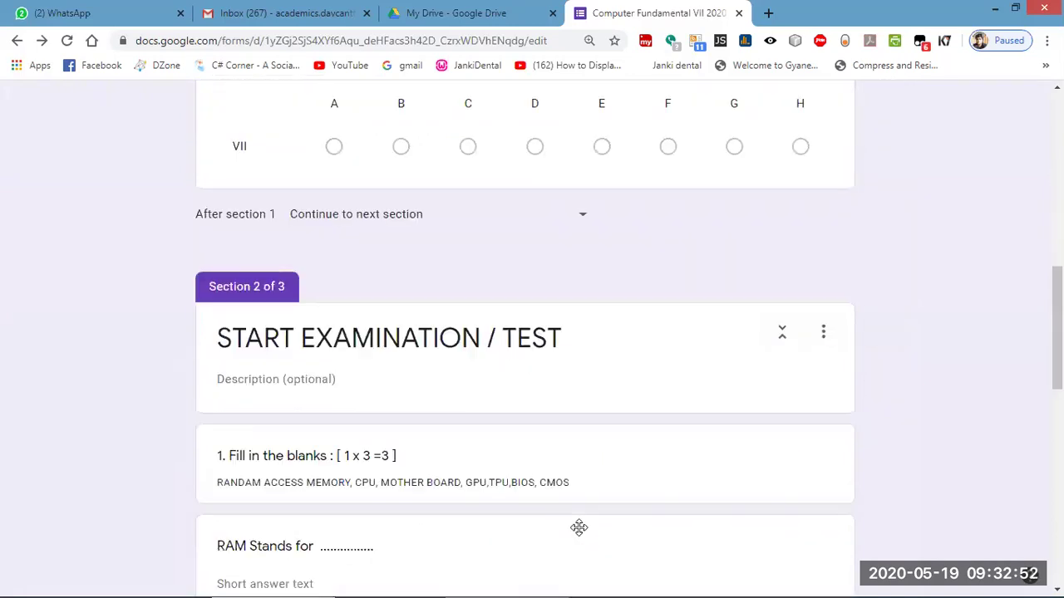
scroll(582, 536, up, 1)
scroll(581, 536, down, 2)
scroll(579, 532, down, 3)
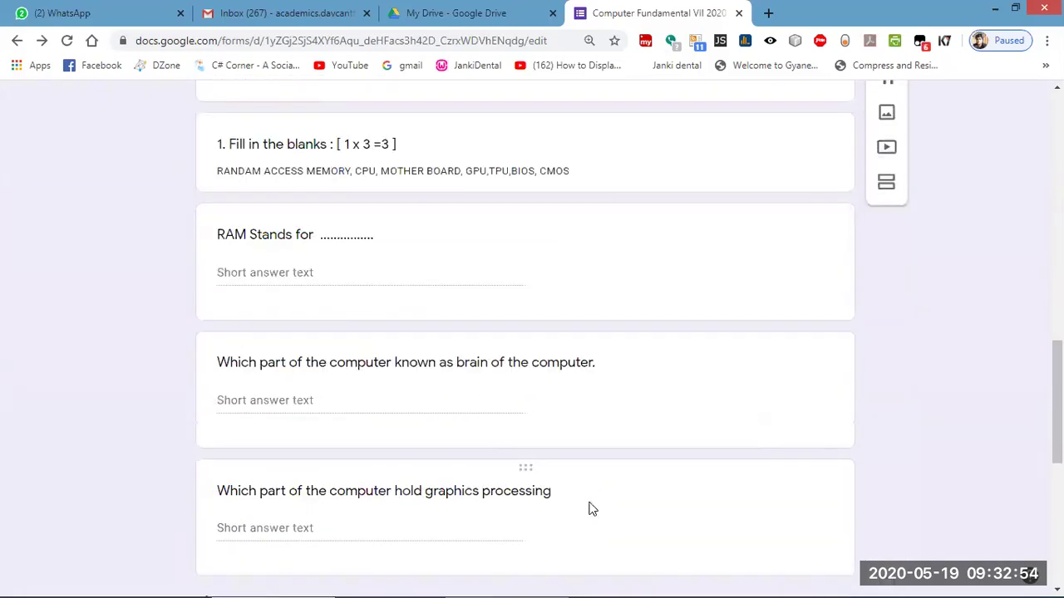
click(483, 274)
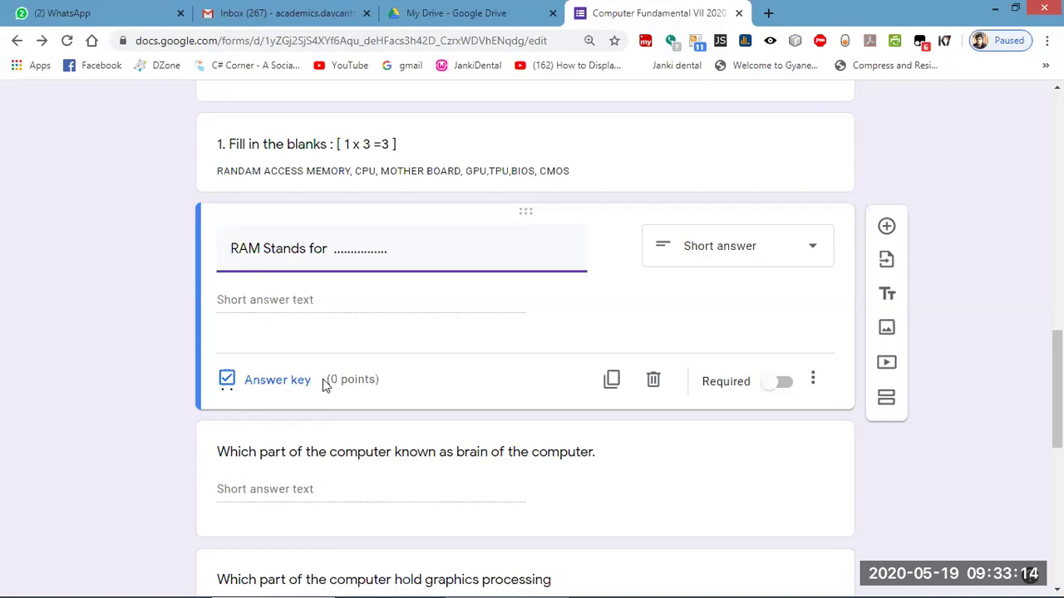
click(292, 387)
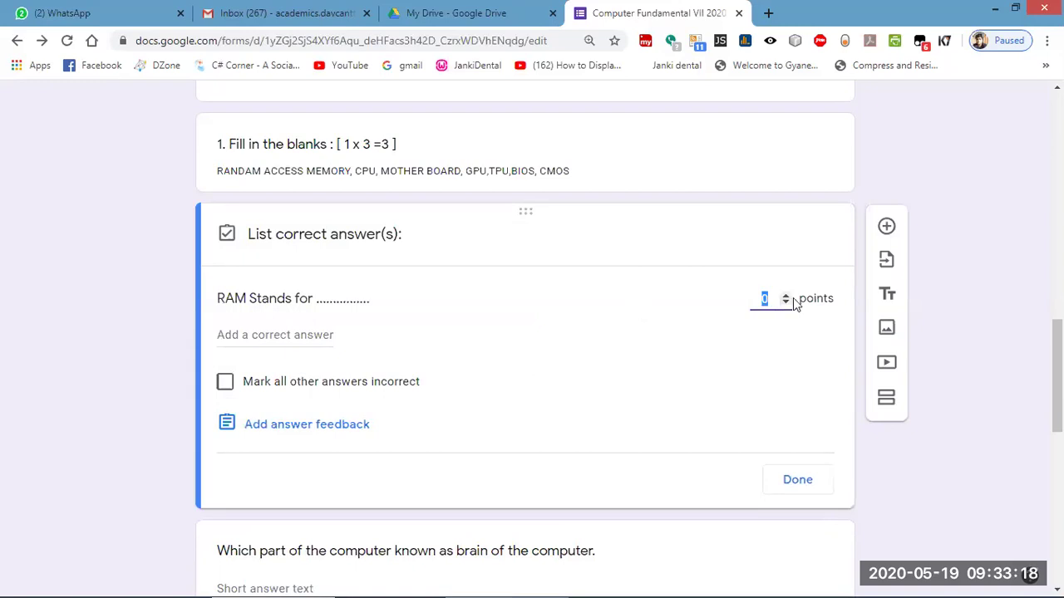
click(785, 296)
Accept 'random access memory', 'RANDOM ACCESS MEMORY' and 'Random Access Memory' as correct answers.
click(275, 334)
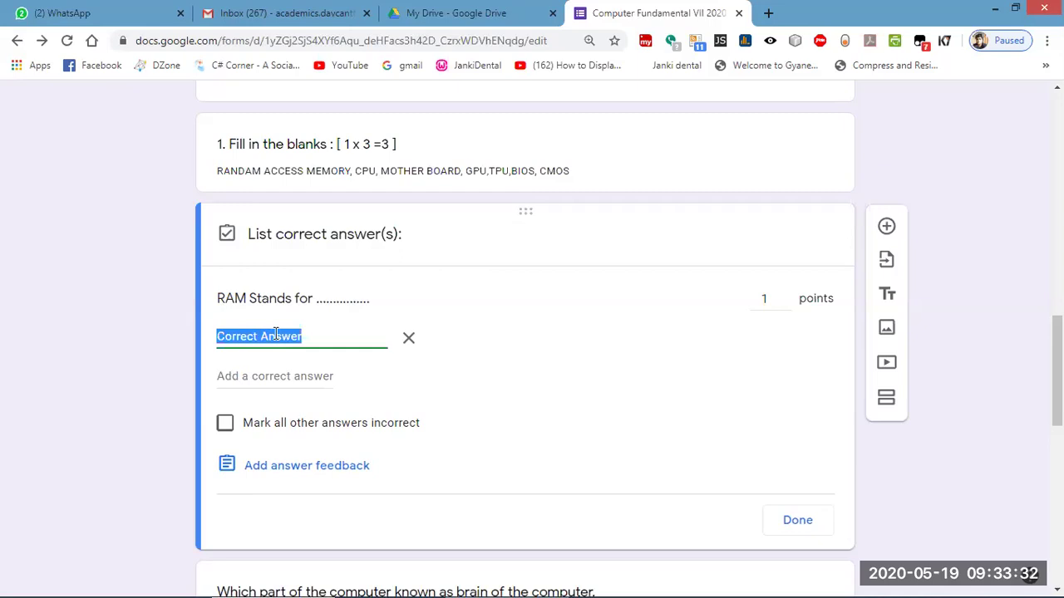
text(r)
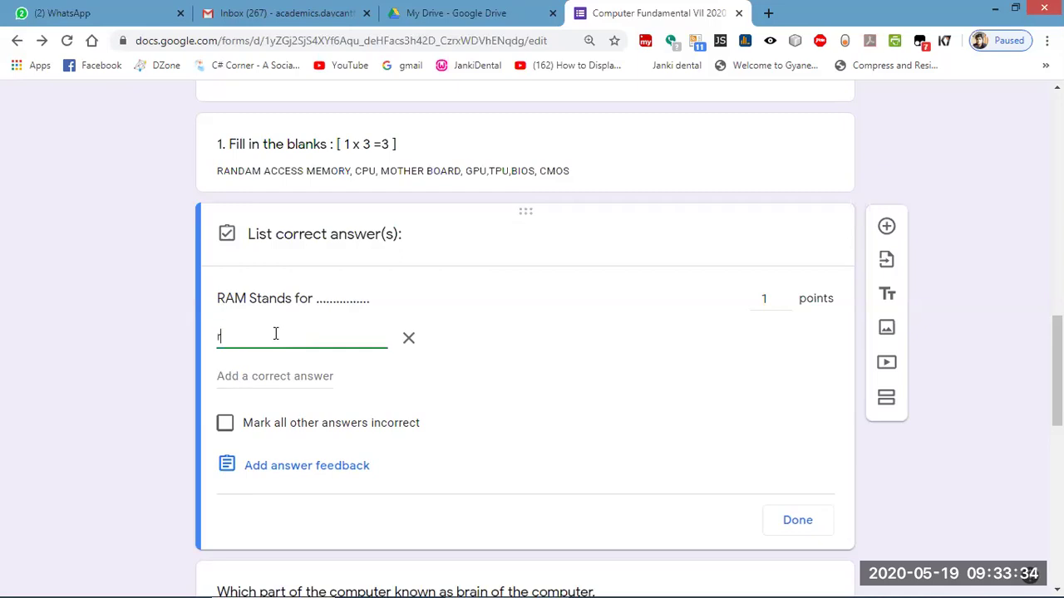
text(andam a)
key(BackSpace)
key(BackSpace)
key(BackSpace)
key(BackSpace)
key(BackSpace)
key(BackSpace)
text(andom access mo)
text(mor)
click(285, 376)
text(RAN)
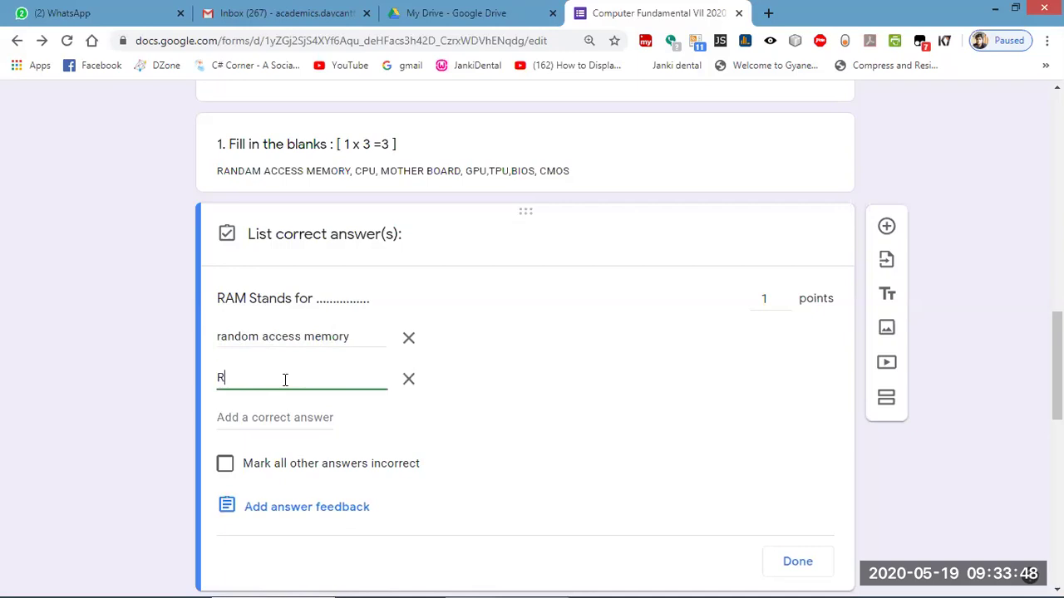
text(DAO)
key(BackSpace)
key(BackSpace)
text(OM ACCESS MEMORY)
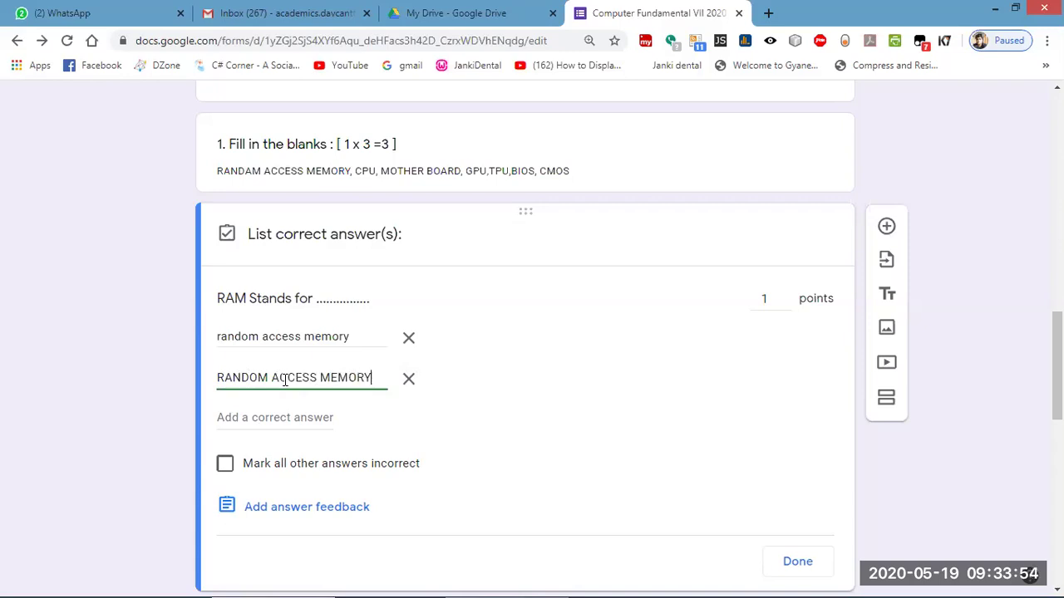
click(258, 418)
text(r)
key(BackSpace)
text(Random Access )
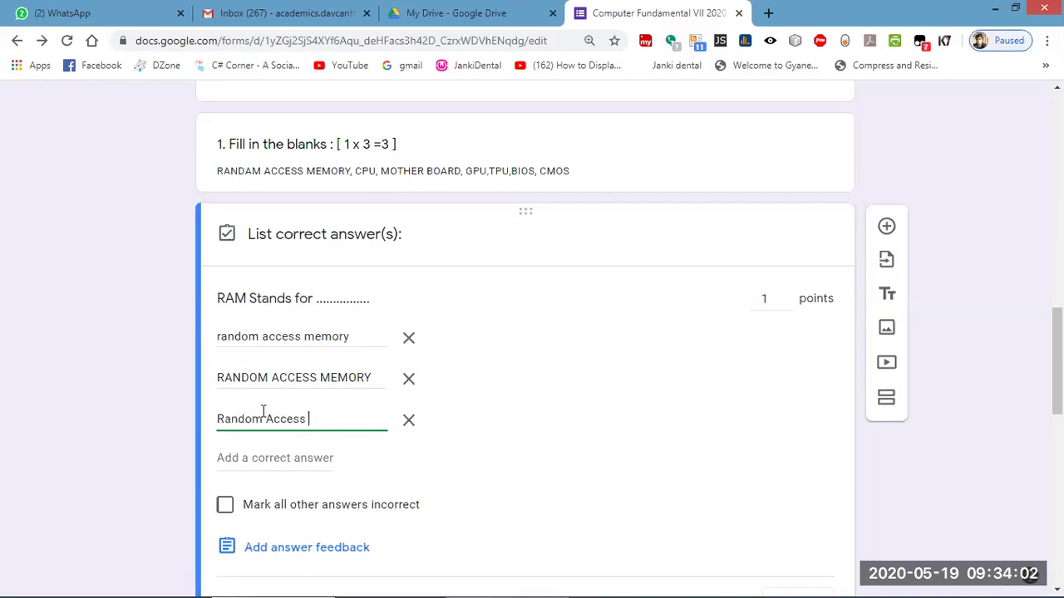
text(Memory)
scroll(380, 451, down, 4)
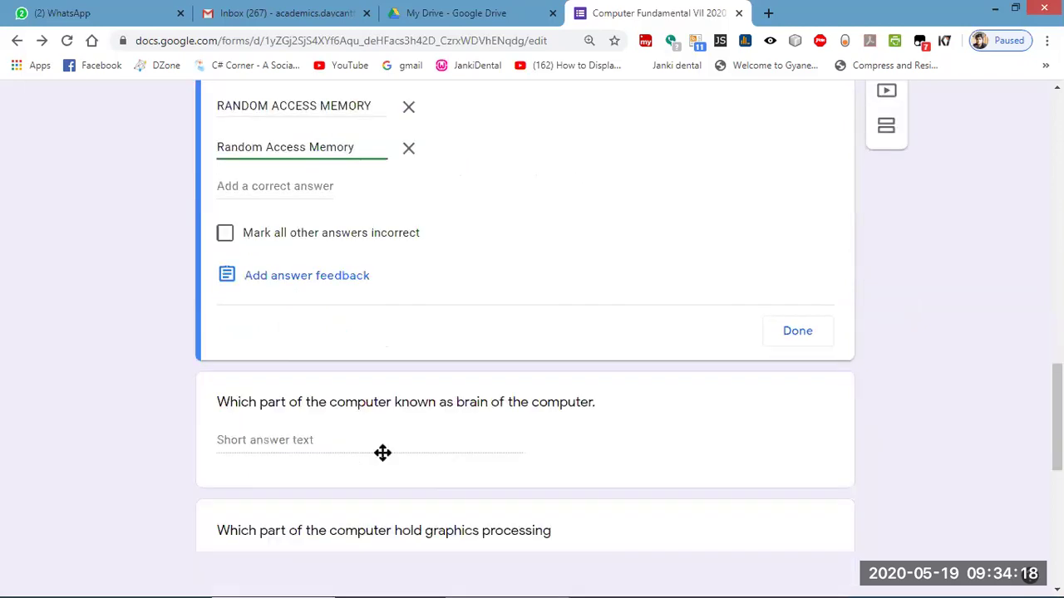
Open the brain of the computer question's answer key and add cpu and CPU as accepted answers.
click(378, 416)
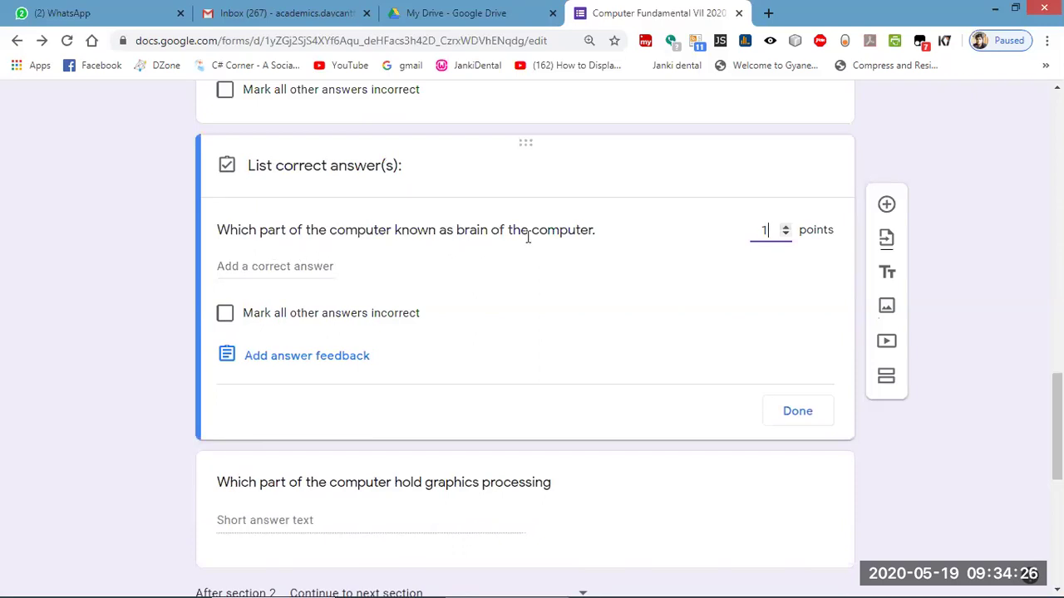
click(288, 267)
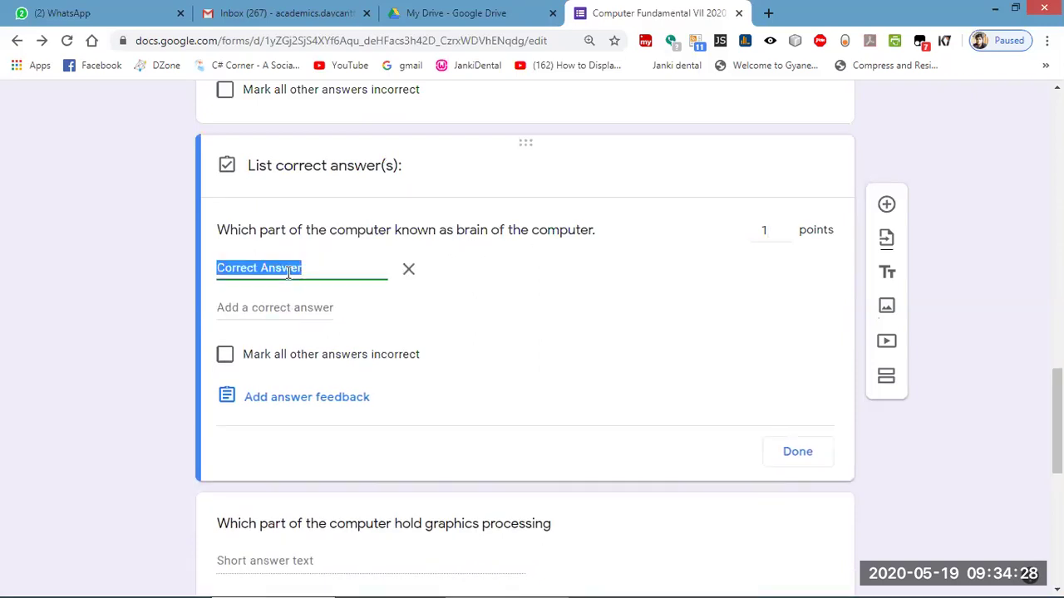
text(cpu)
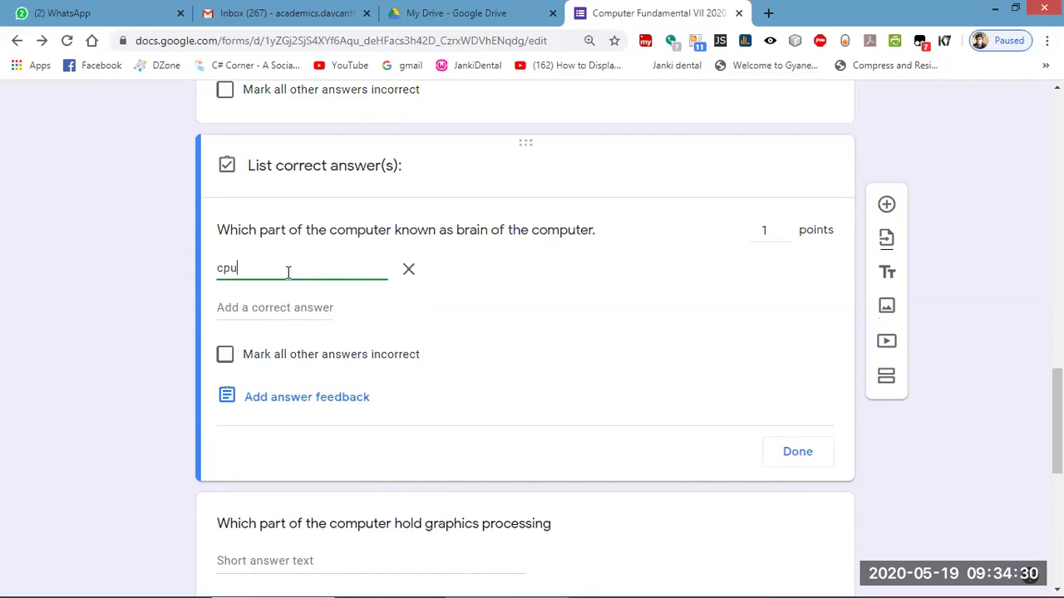
click(264, 308)
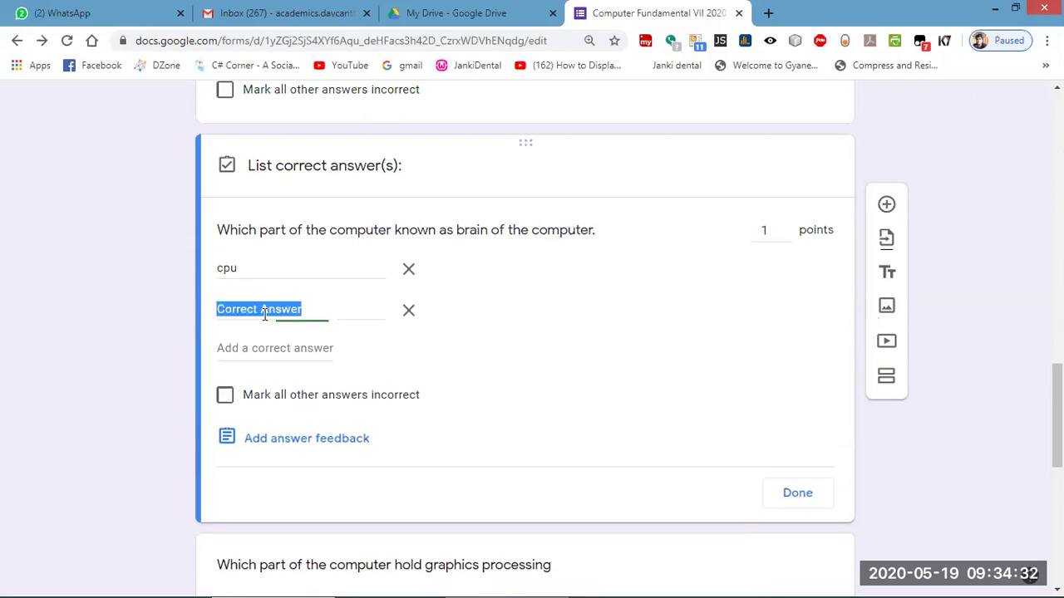
text(CPU)
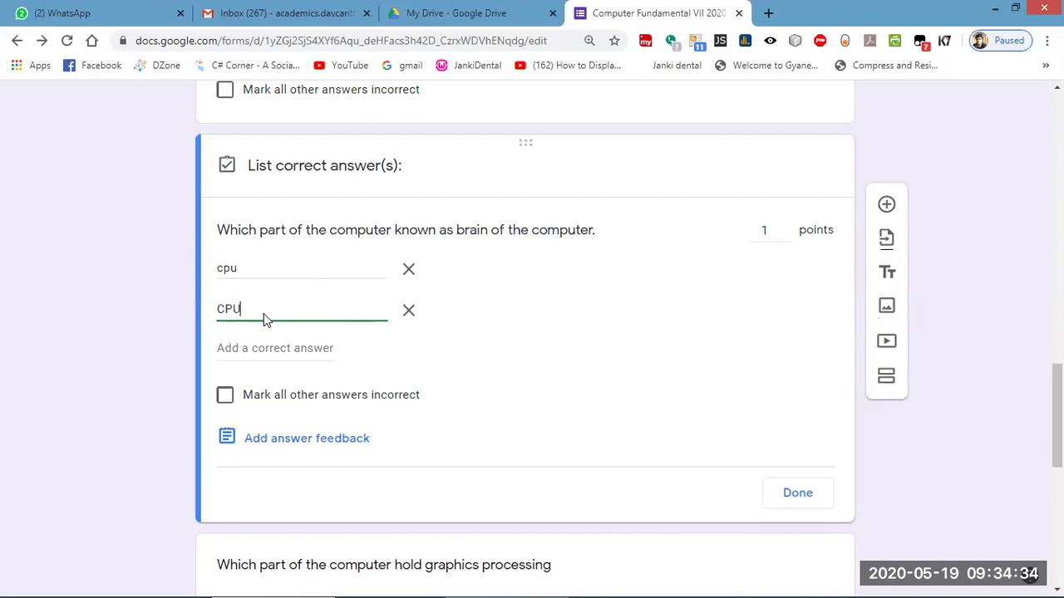
Add C.P.U and C P U as further accepted answers for that question.
click(257, 346)
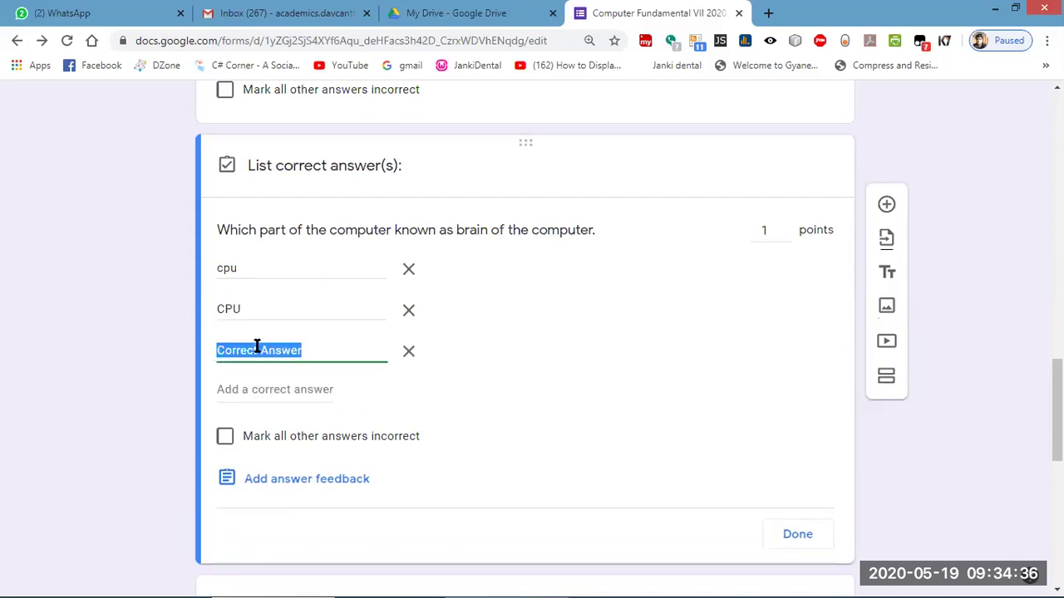
text(C)
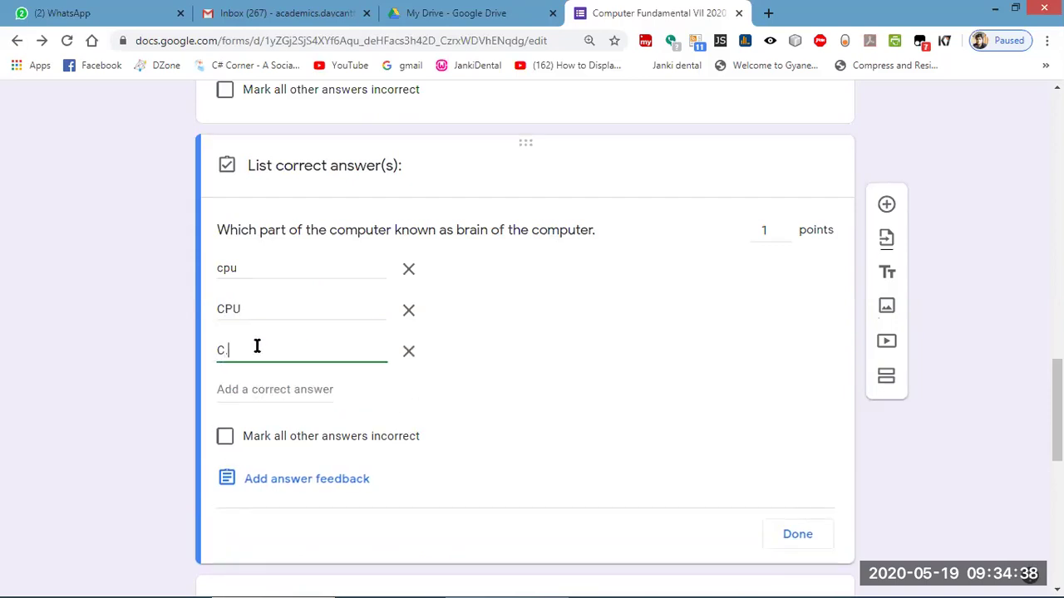
text(.P.U)
click(275, 391)
text(C P U)
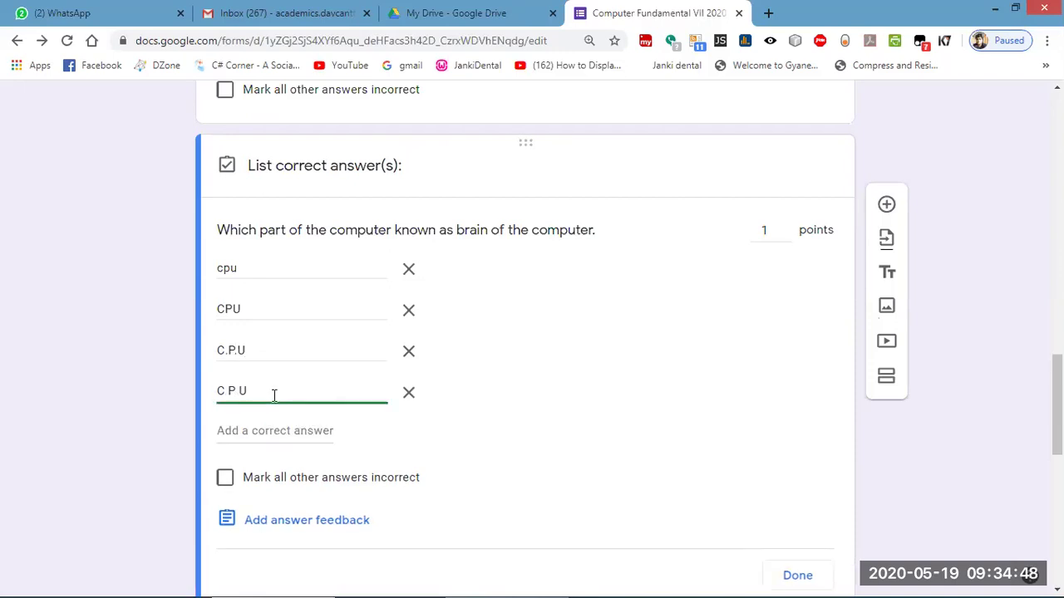
scroll(440, 387, down, 1)
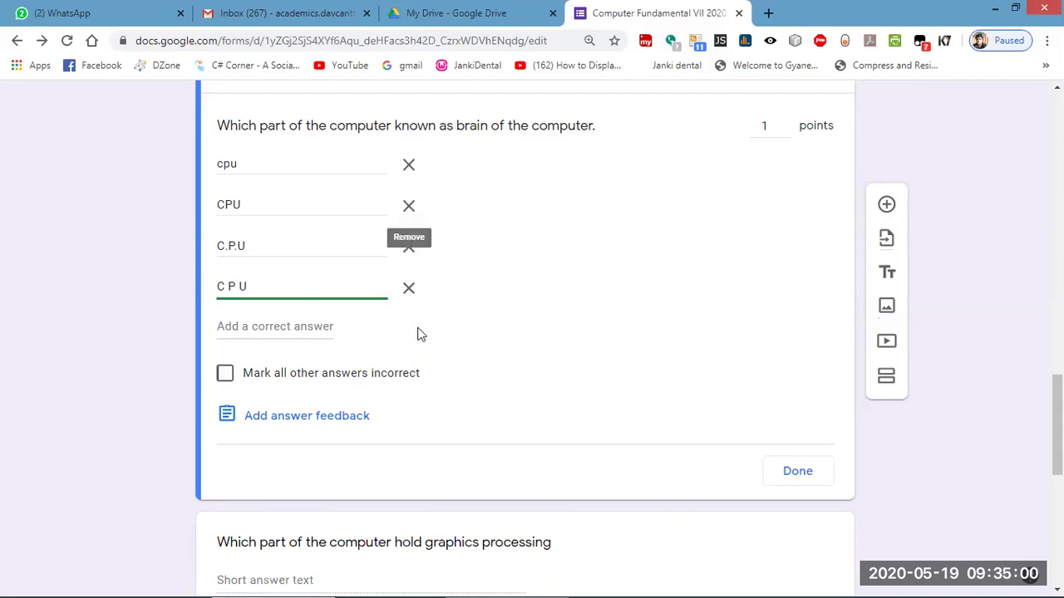
scroll(418, 333, down, 1)
scroll(382, 413, up, 3)
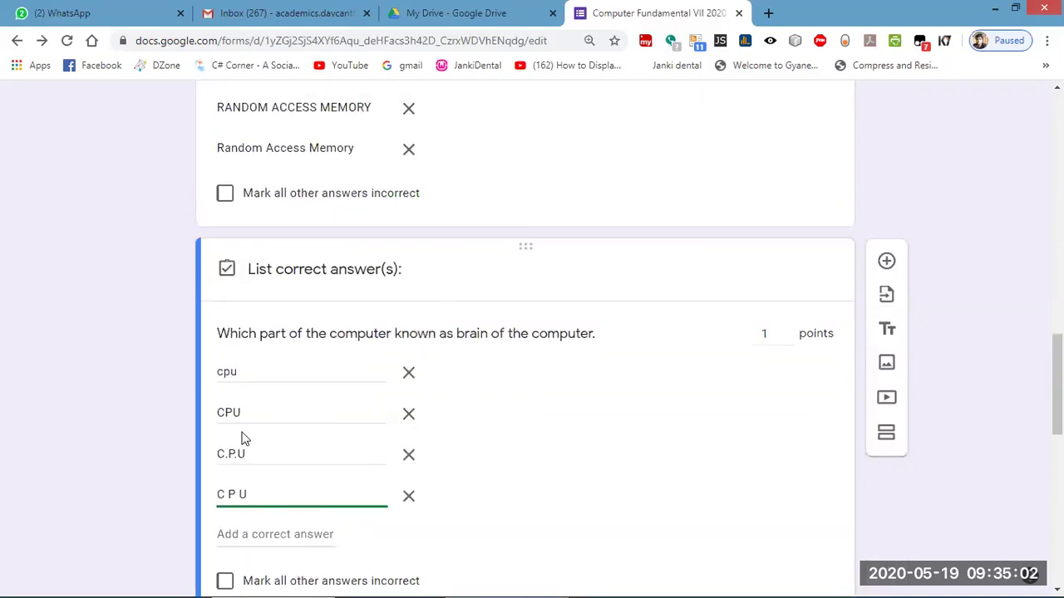
scroll(399, 448, down, 4)
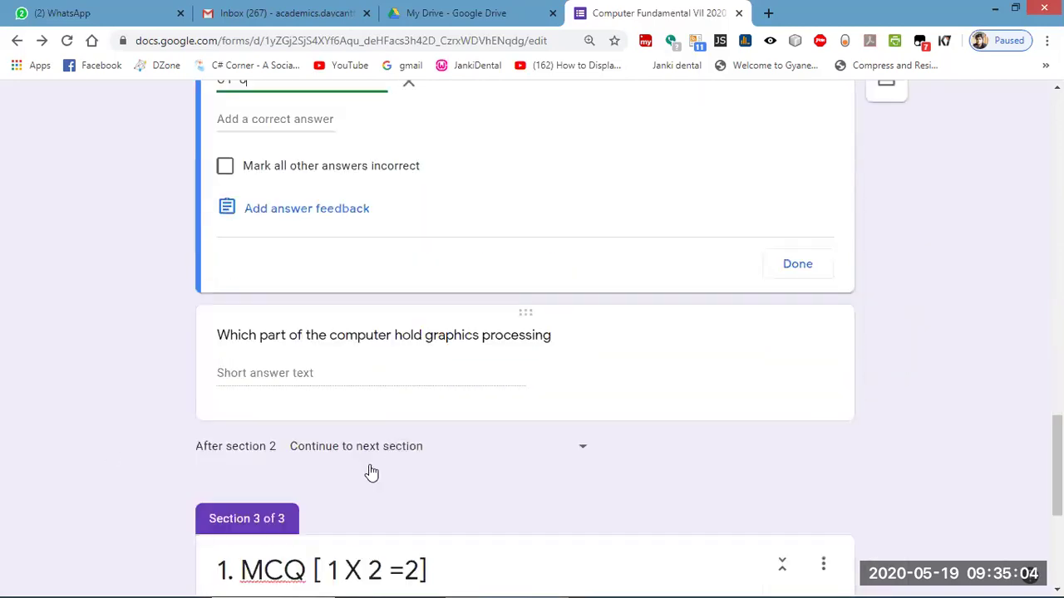
Open the graphics processing question's answer key and add gpu and GPU as accepted answers.
click(394, 363)
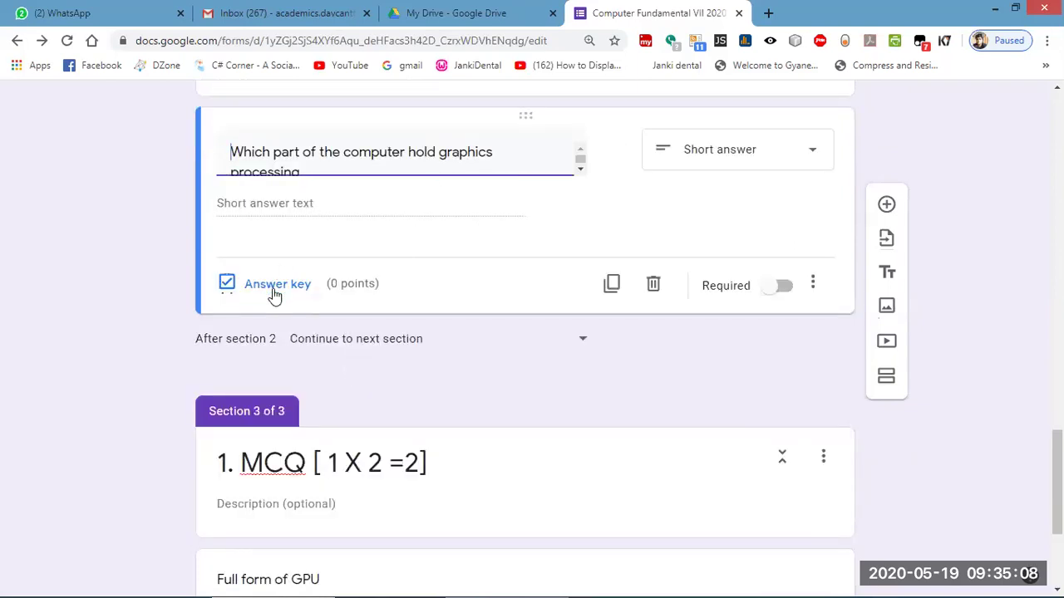
click(389, 283)
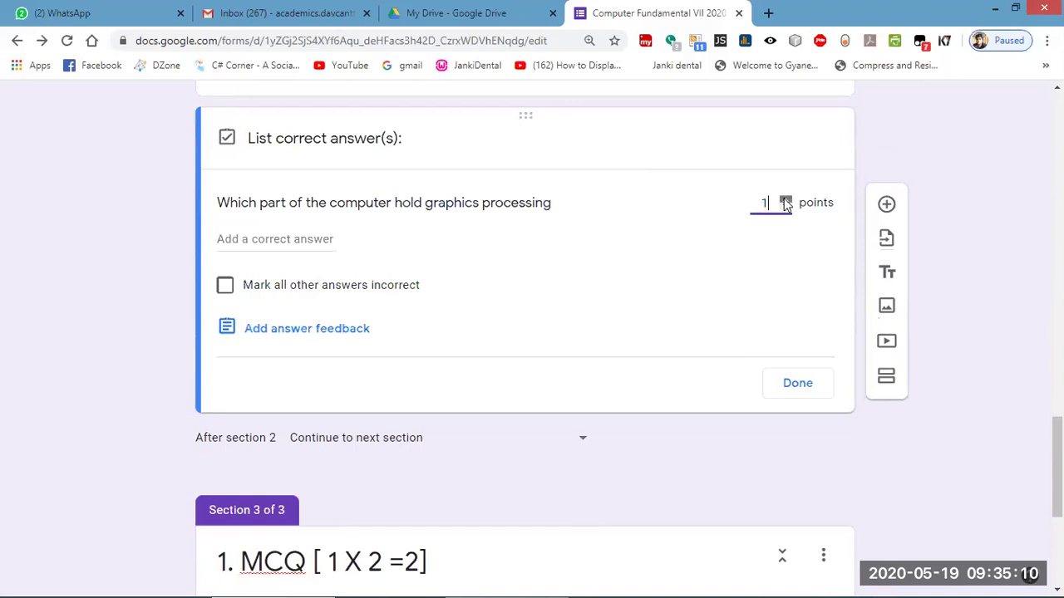
click(315, 238)
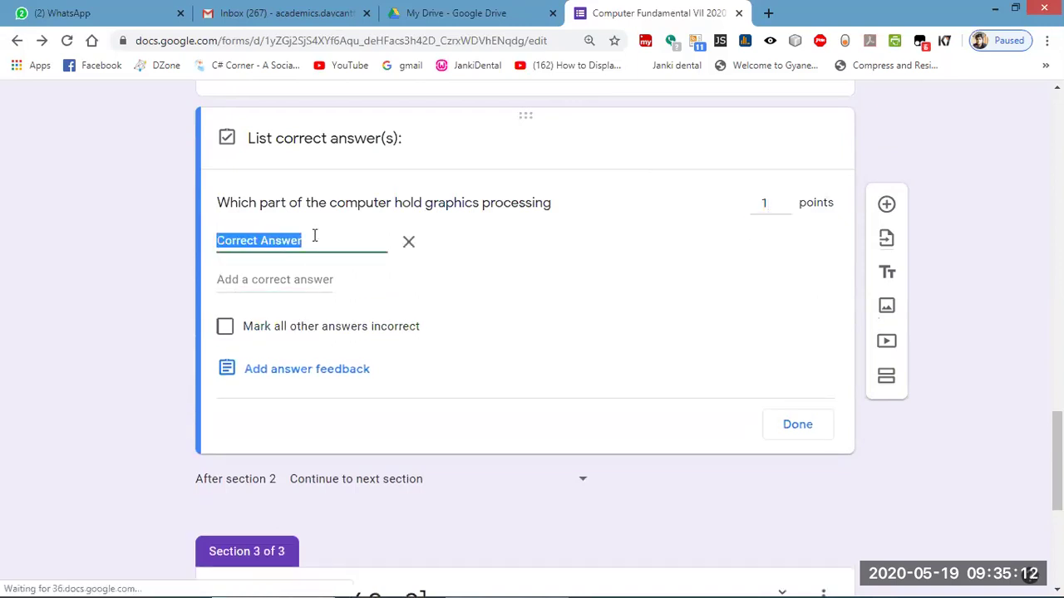
text(gpu)
click(239, 278)
text(GPU)
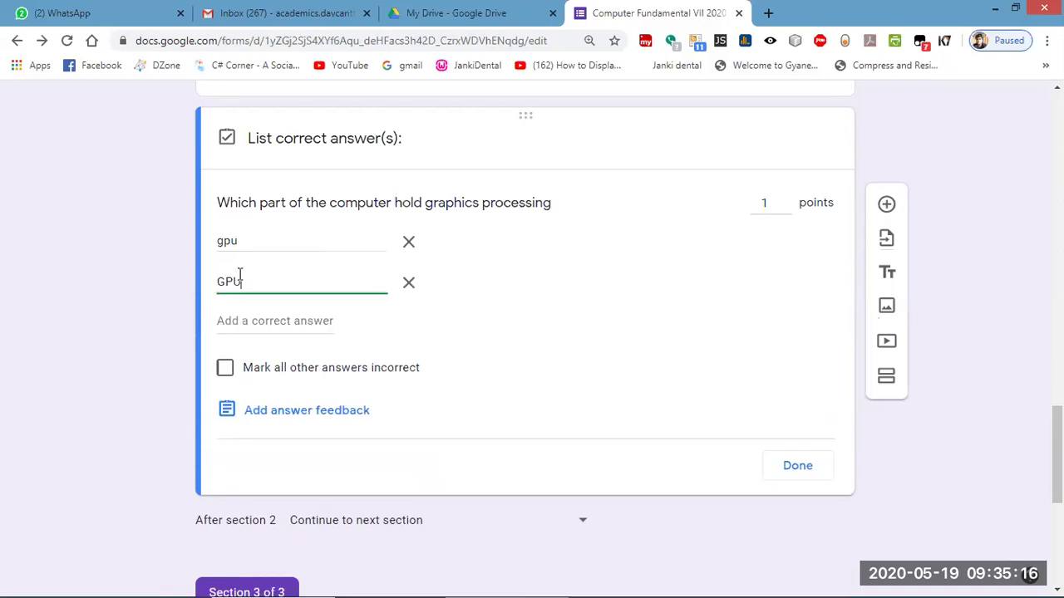
Add G.P.U and G P U as accepted answers and finish the answer key.
click(246, 312)
text(G.P.U)
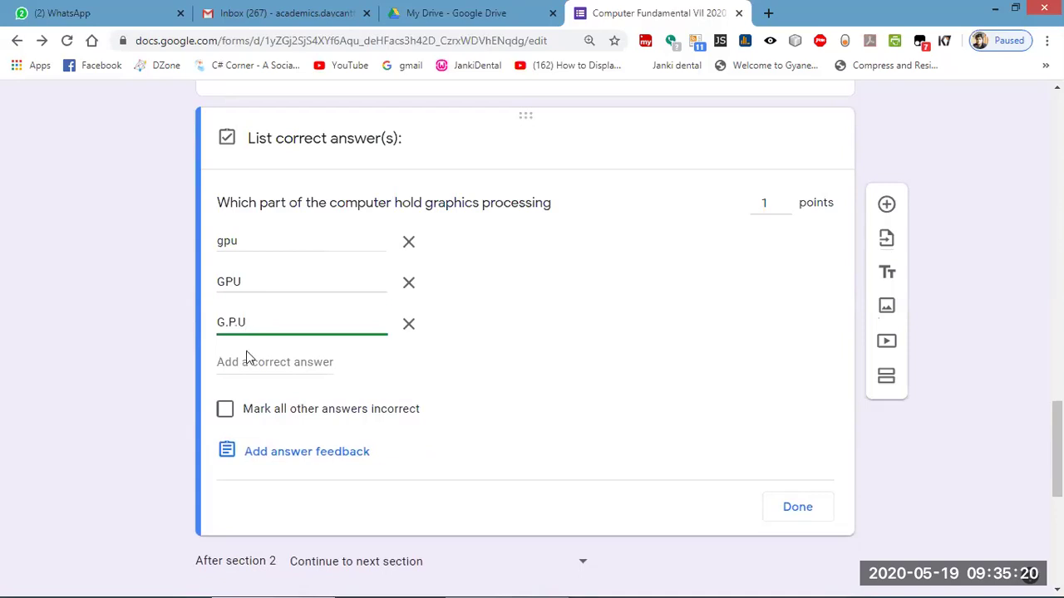
click(236, 362)
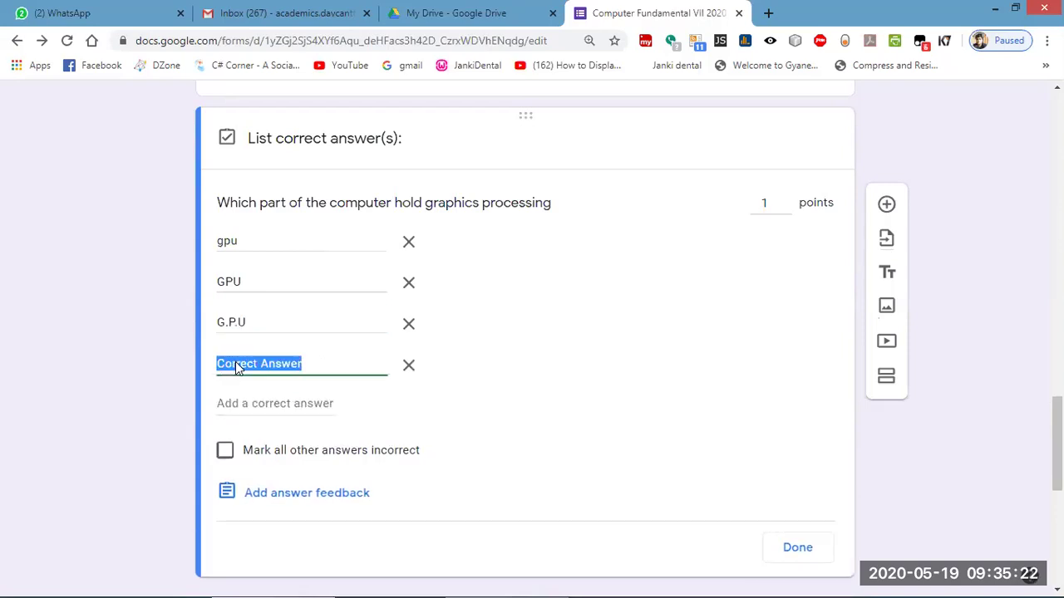
text(G P U)
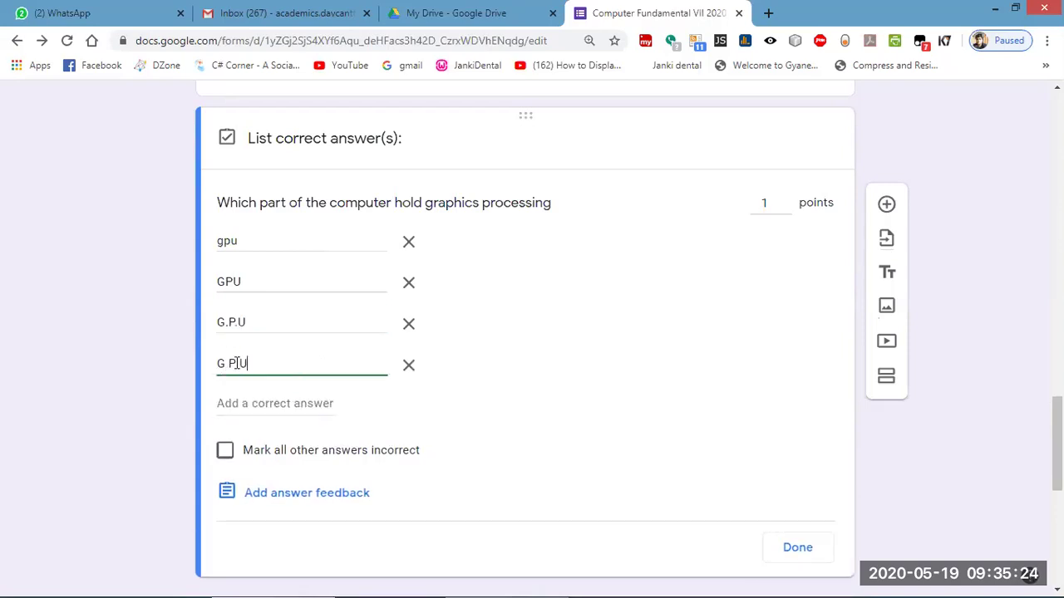
scroll(471, 461, down, 2)
click(788, 444)
Give 'Full form of GPU' 1 point with Graphics Processing Unit as the correct answer.
scroll(441, 401, down, 2)
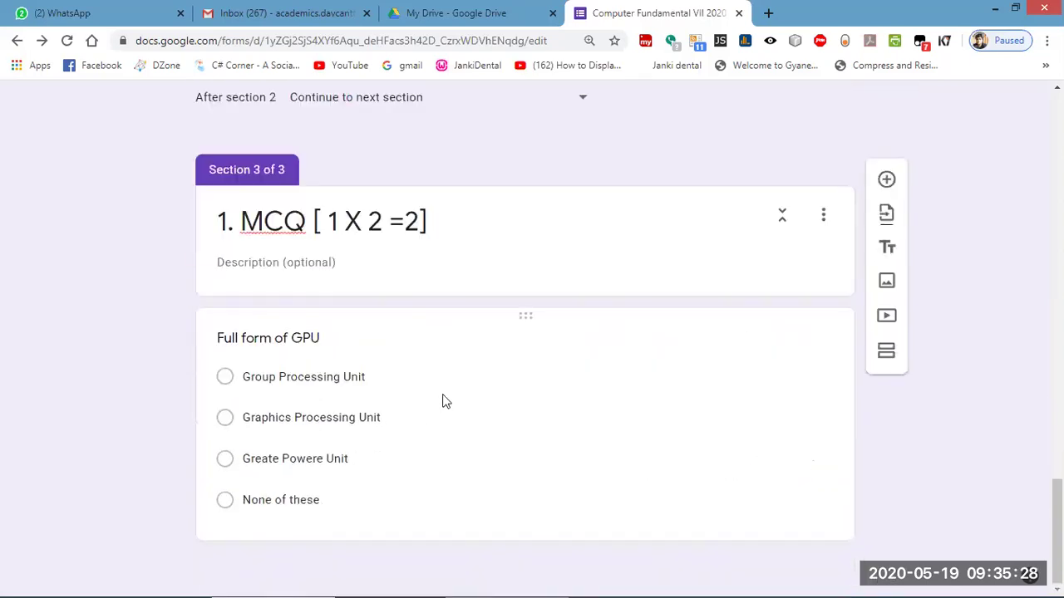
click(486, 402)
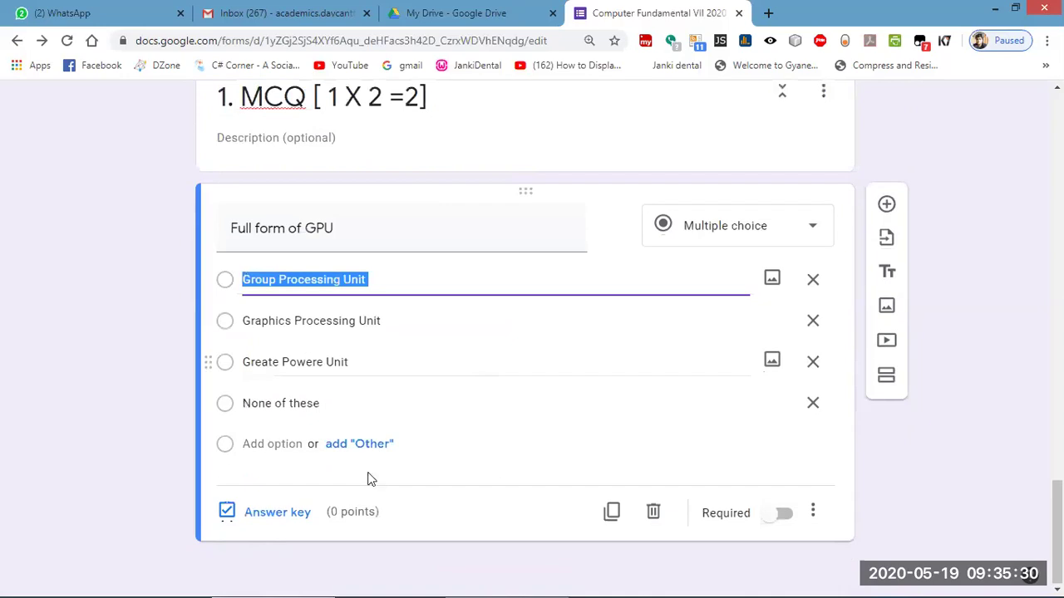
click(276, 513)
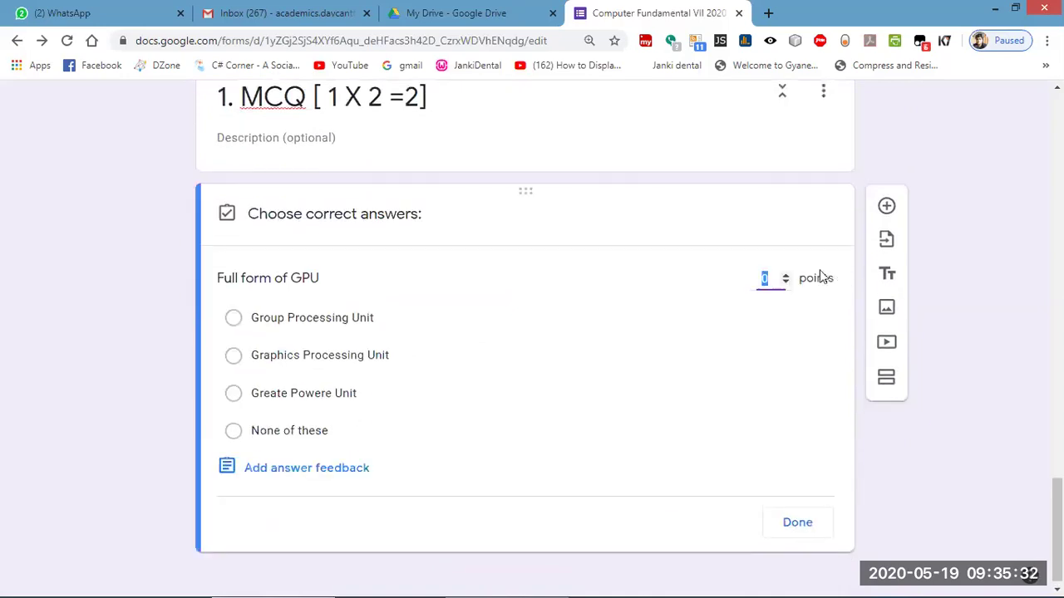
click(786, 278)
click(234, 357)
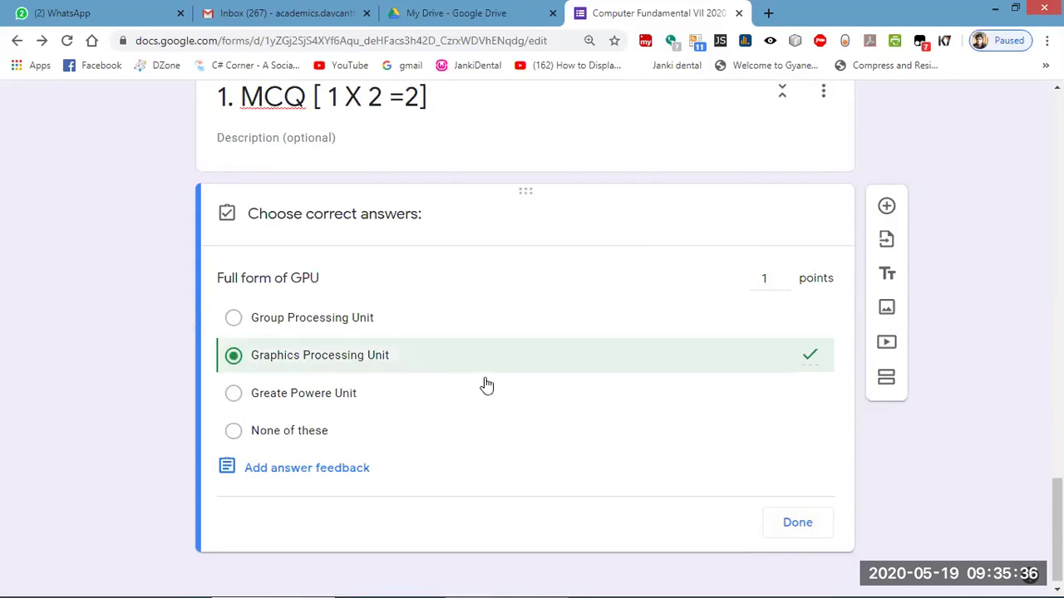
click(796, 523)
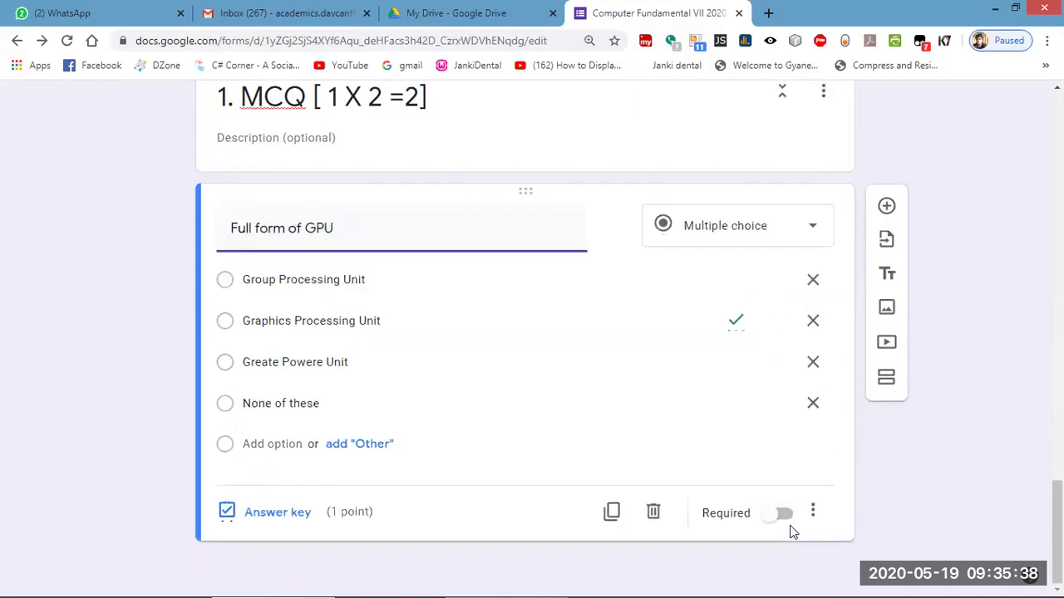
scroll(792, 532, up, 15)
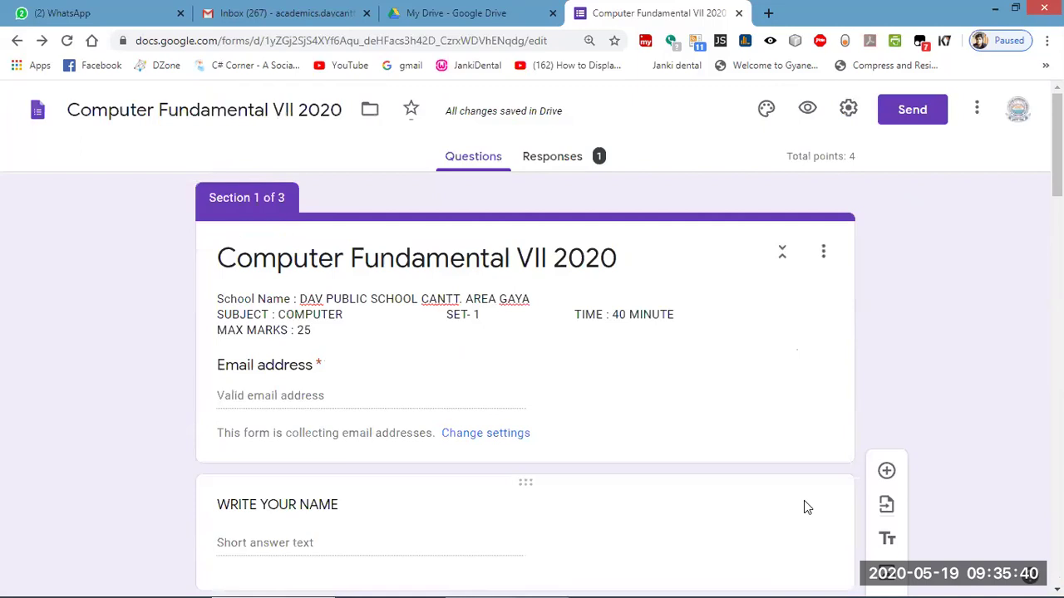
Switch to Responses and scroll through the summary insights showing the 4 / 4 score.
click(587, 160)
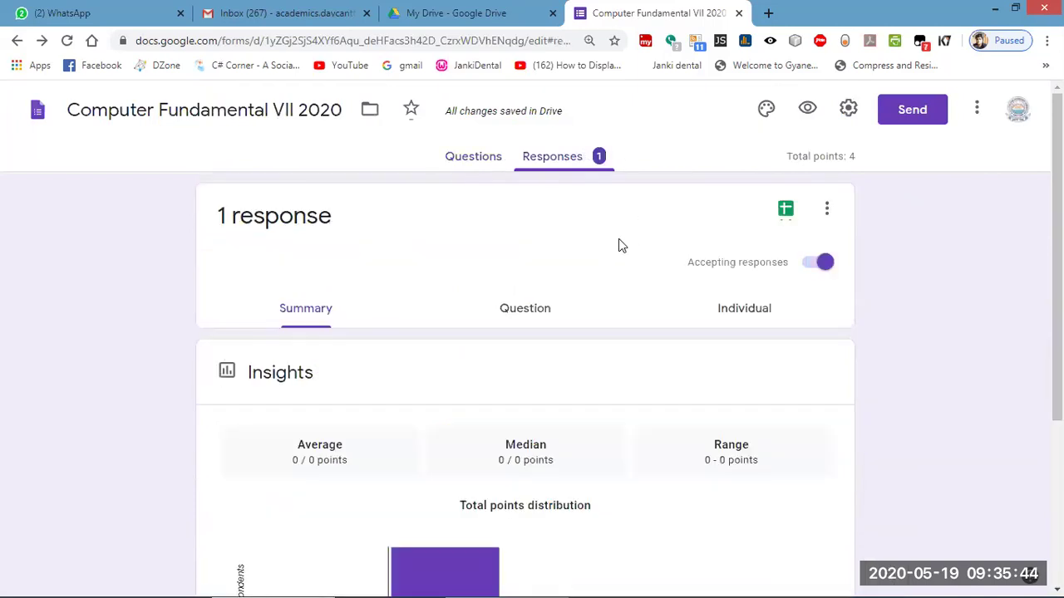
scroll(358, 285, down, 3)
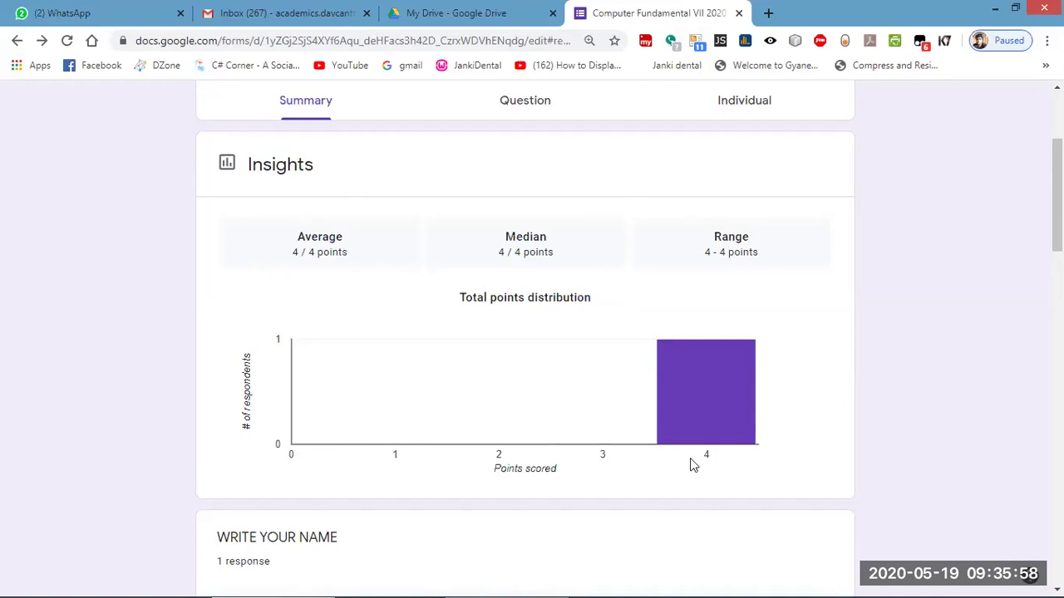
scroll(695, 465, down, 8)
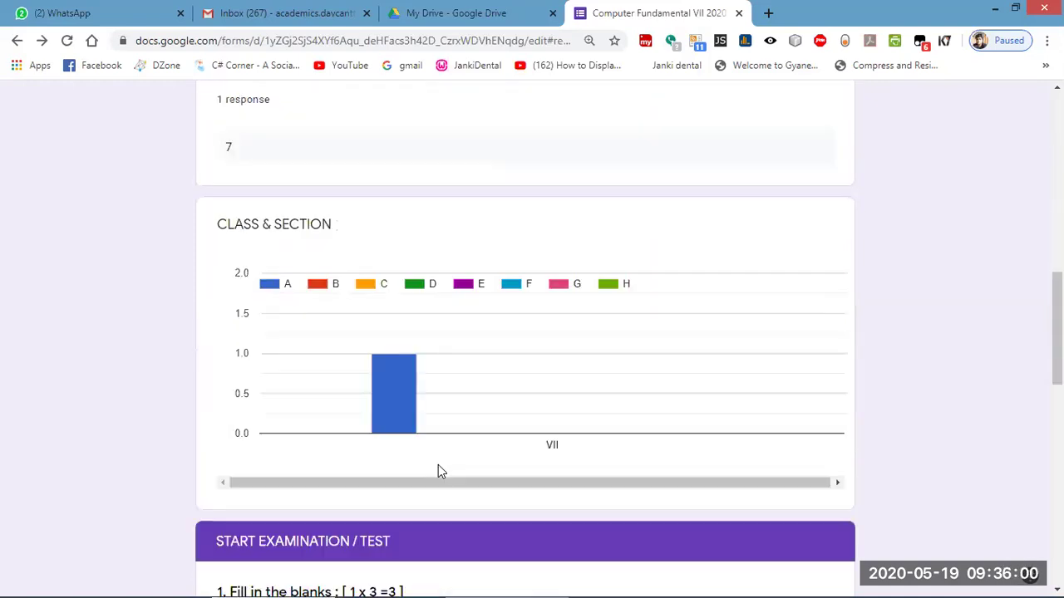
scroll(440, 471, down, 4)
scroll(449, 465, down, 1)
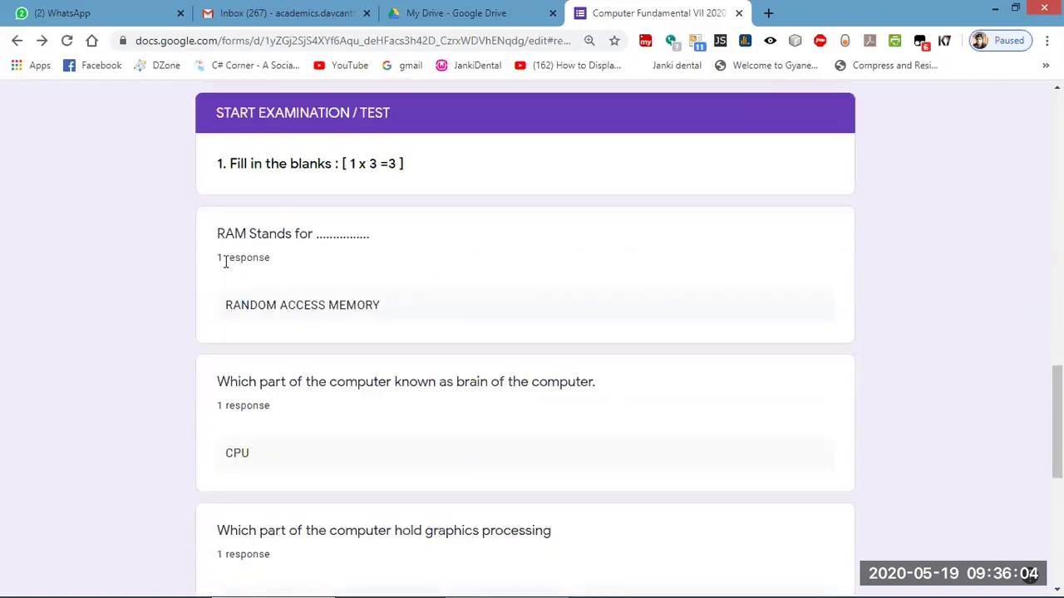
scroll(536, 320, up, 15)
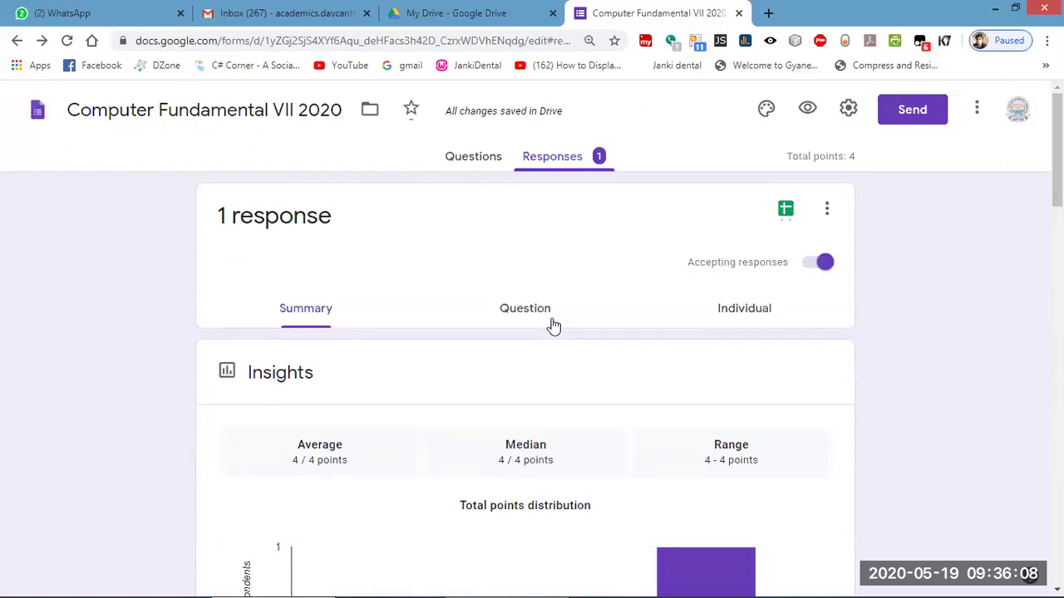
From the question-by-question view, open Response 1 through the answer's response list.
click(524, 316)
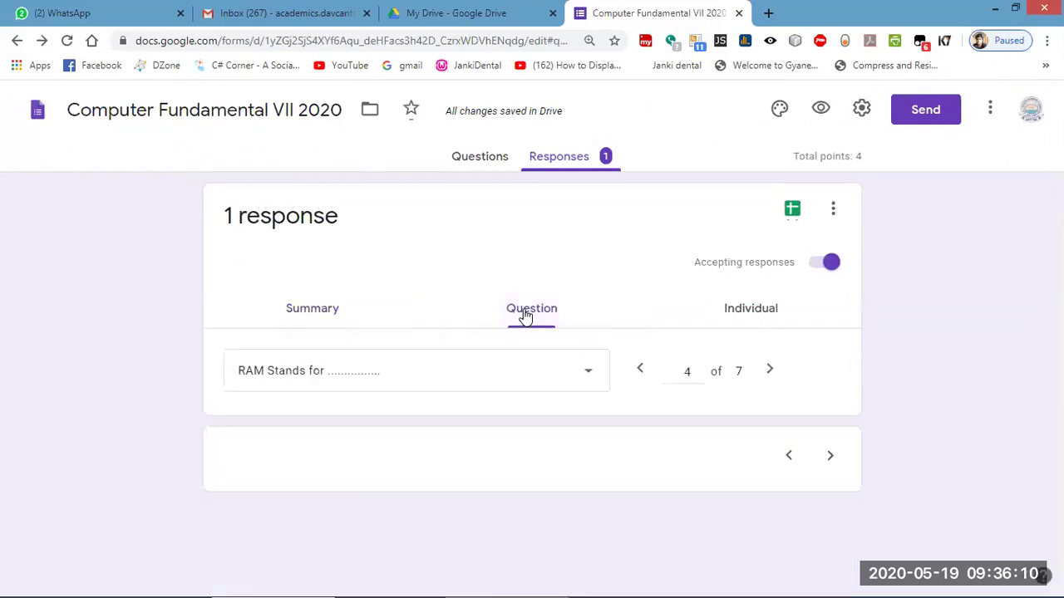
scroll(524, 316, down, 3)
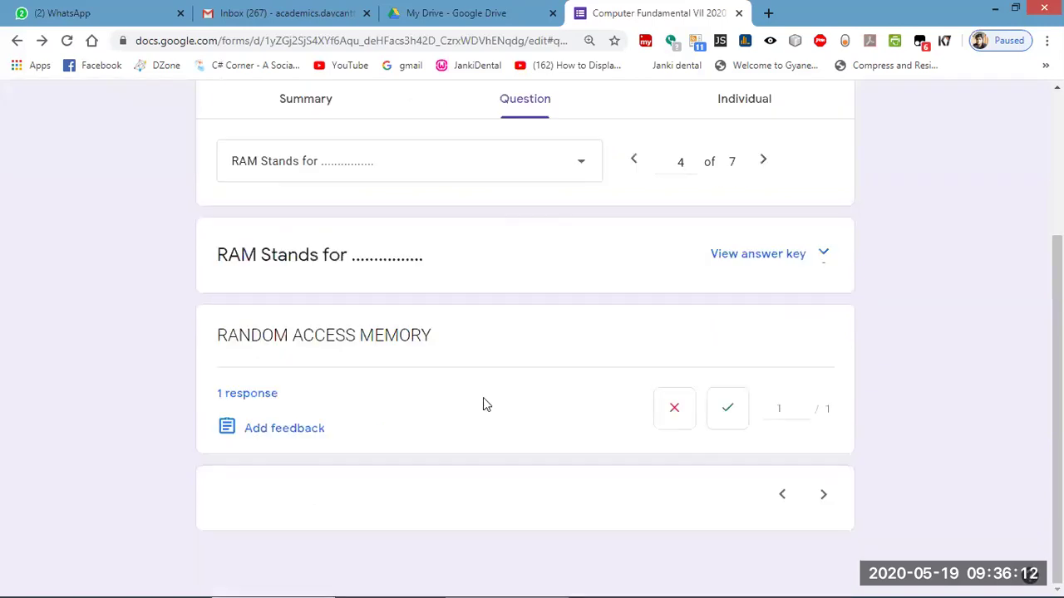
click(245, 399)
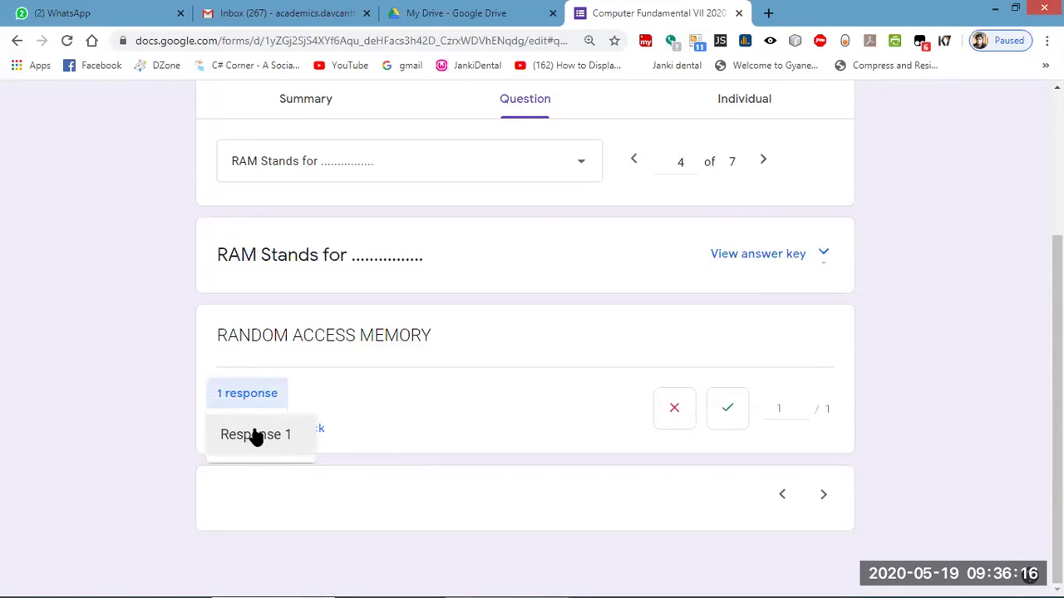
click(270, 442)
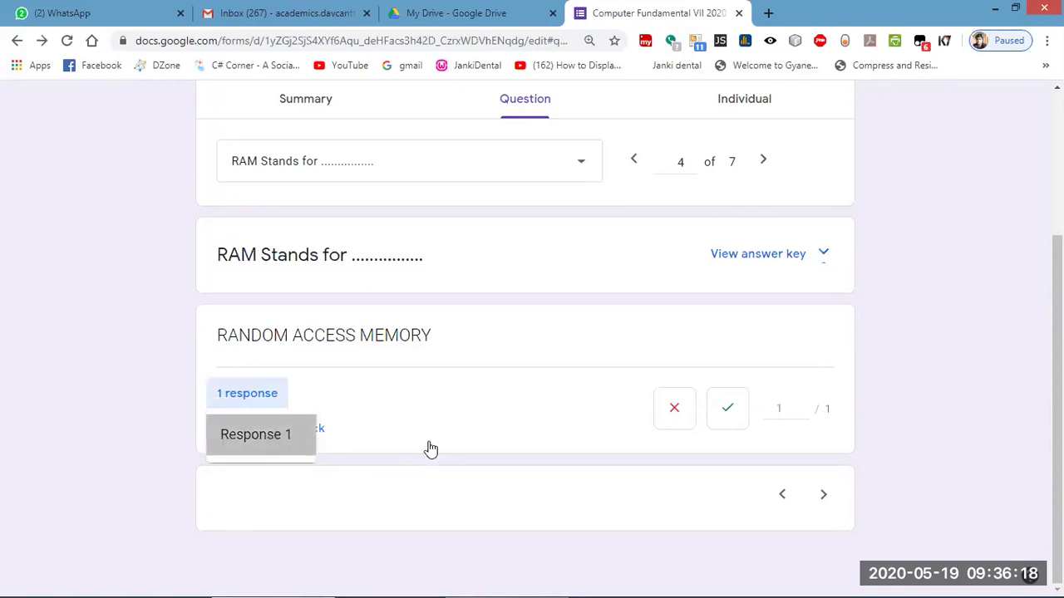
Review Response 1's answers, all correct for 4 of 4 points, score not yet released.
scroll(385, 413, down, 5)
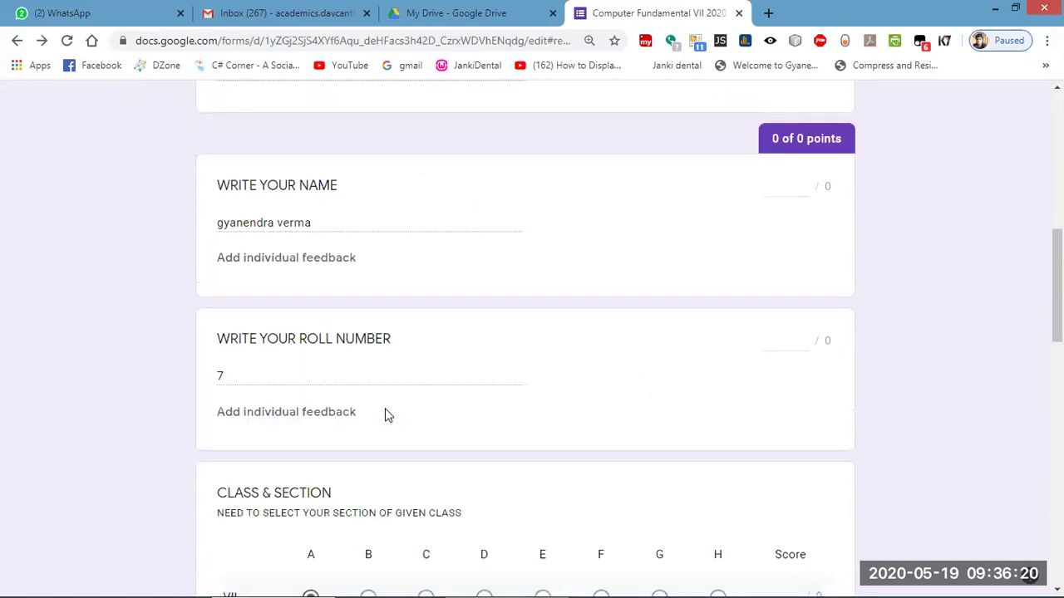
scroll(391, 411, down, 4)
scroll(399, 403, down, 5)
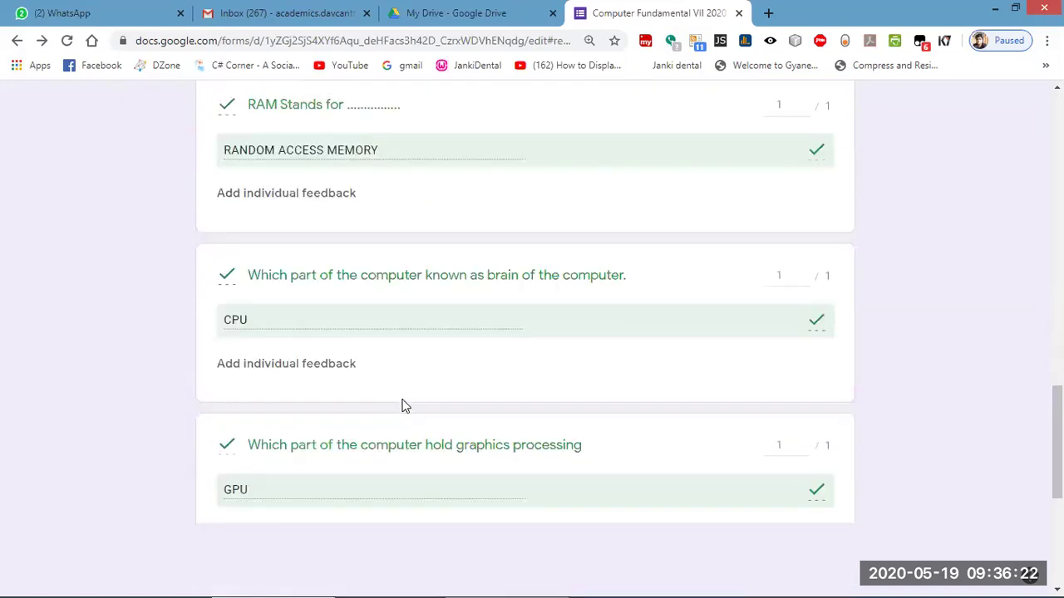
scroll(316, 289, up, 2)
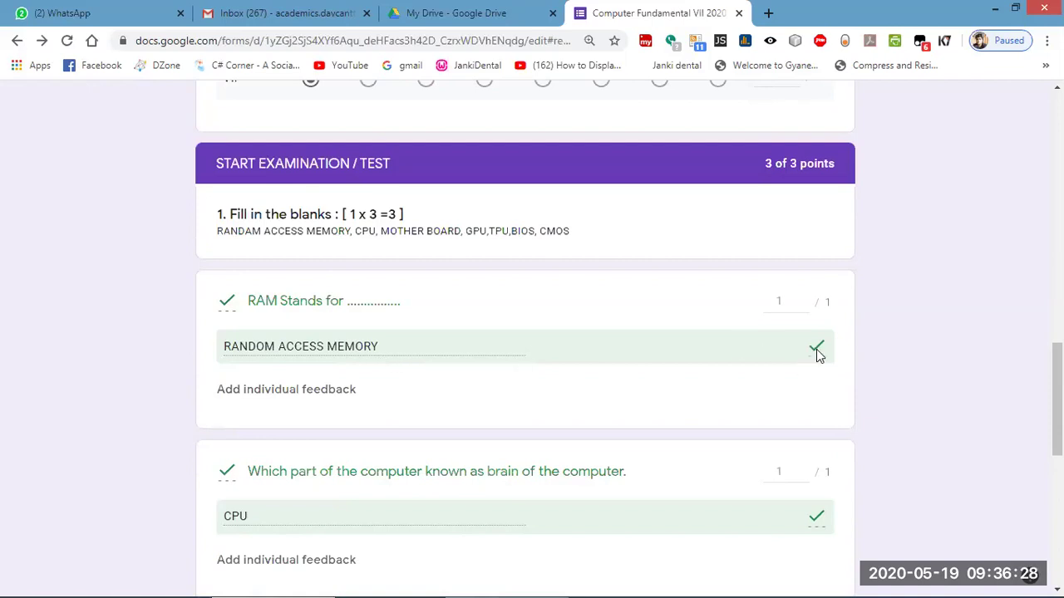
scroll(535, 427, down, 3)
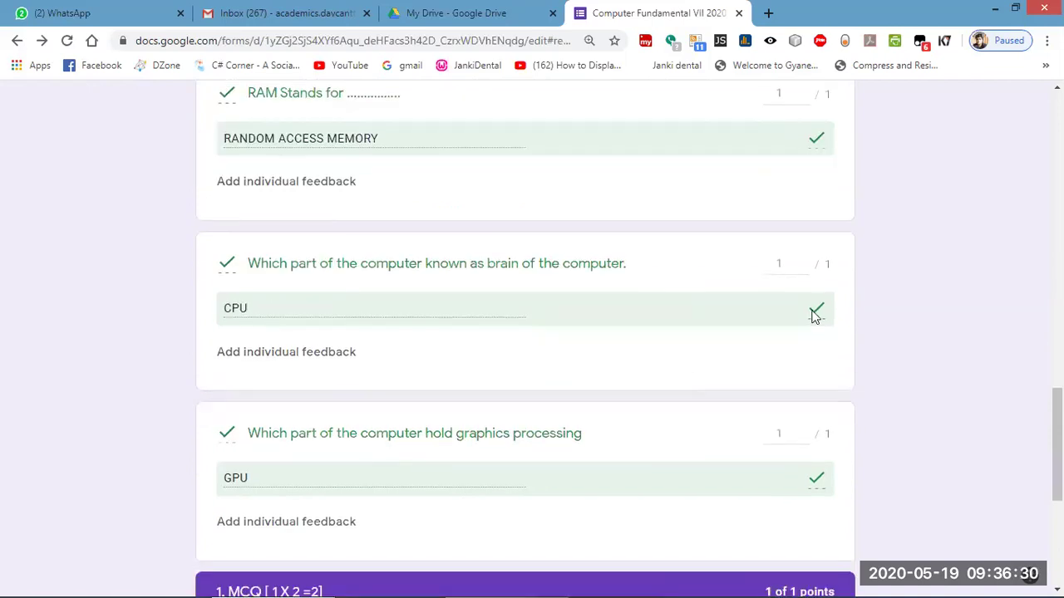
scroll(365, 379, down, 5)
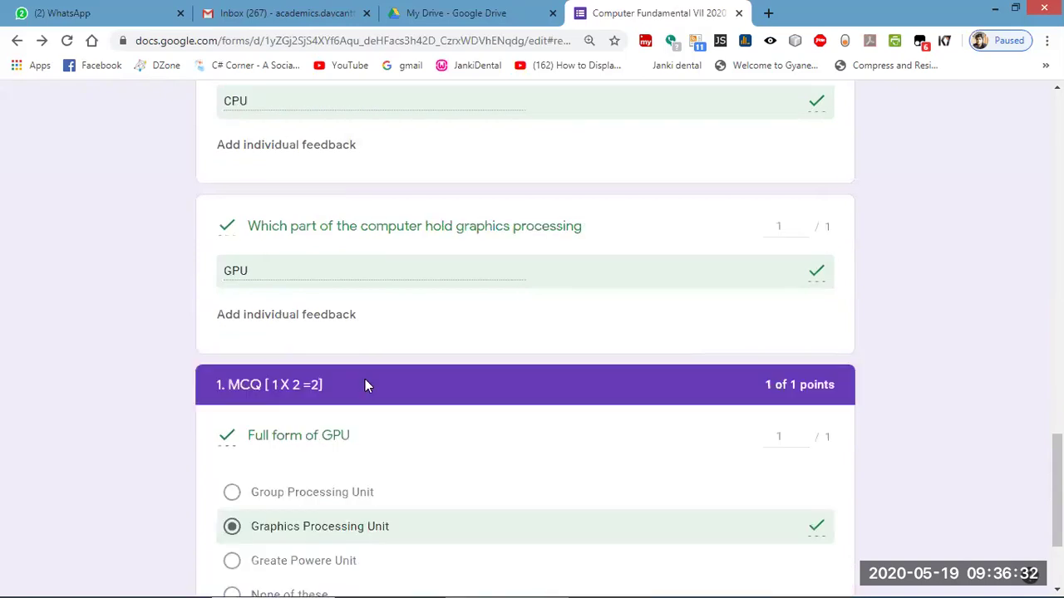
scroll(366, 392, up, 15)
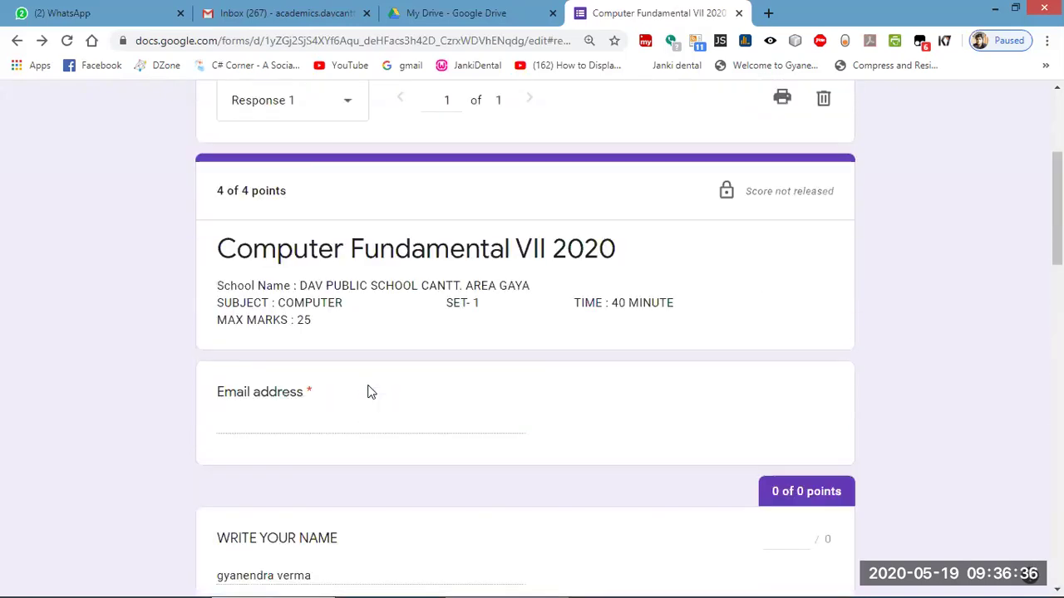
scroll(370, 393, down, 10)
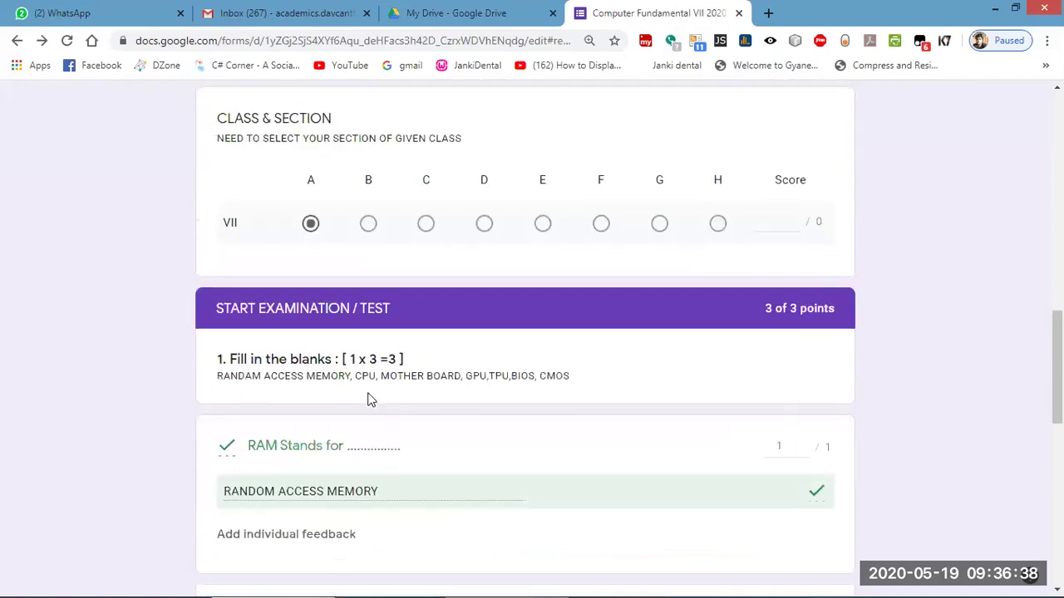
scroll(371, 400, up, 8)
scroll(371, 399, down, 1)
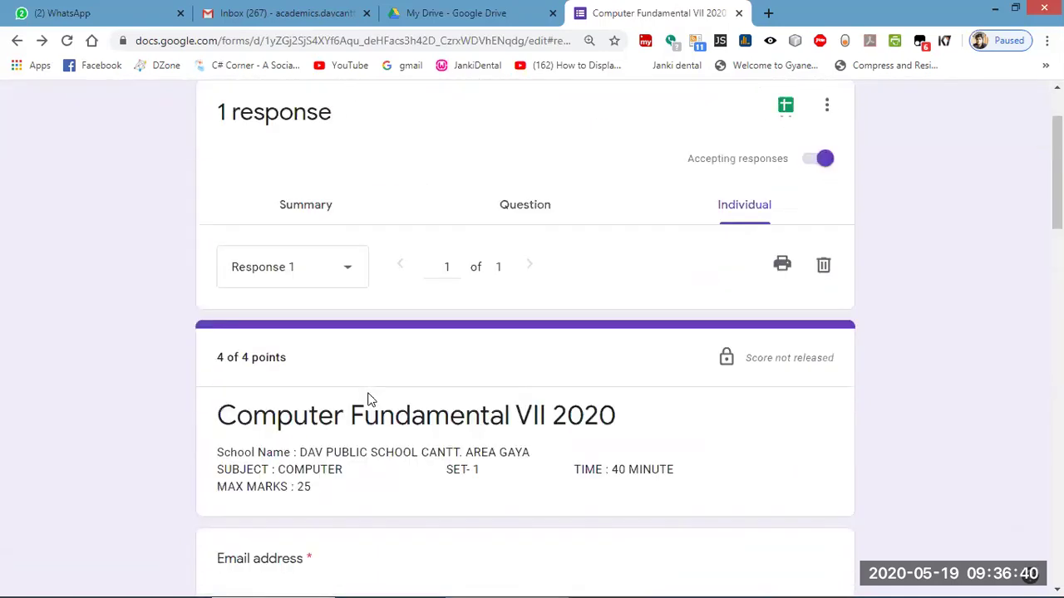
Glance at the question view, then return to Response 1's individual answers and review them.
click(545, 211)
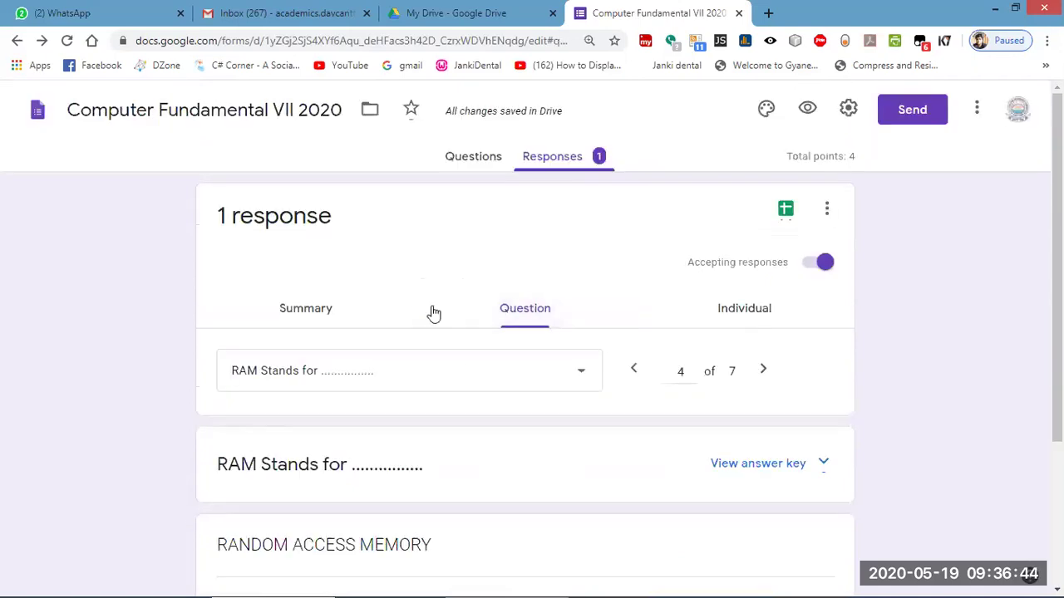
scroll(475, 380, down, 2)
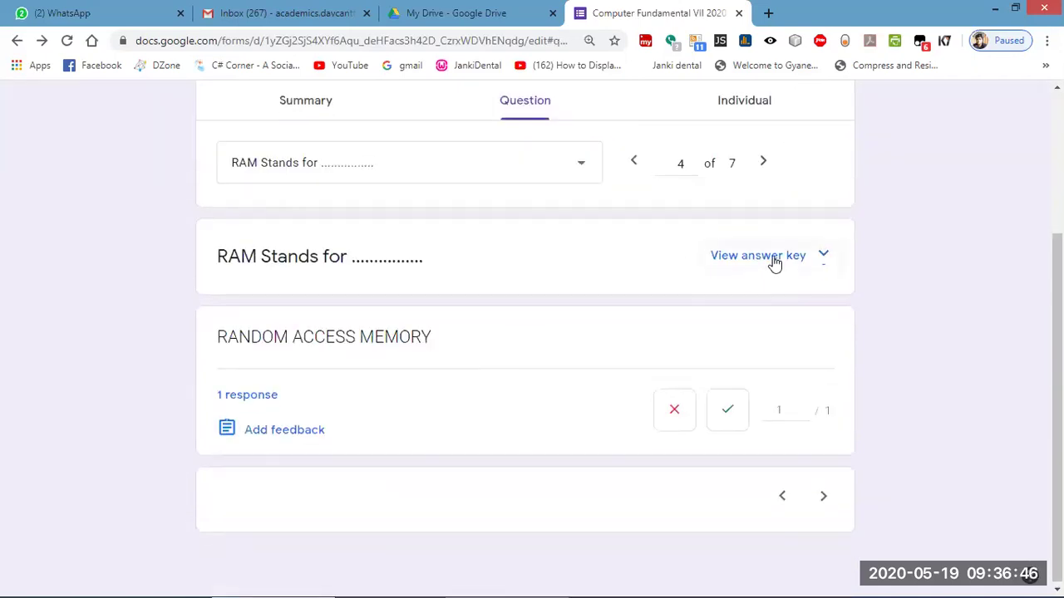
scroll(616, 274, up, 2)
click(750, 310)
scroll(547, 400, down, 1)
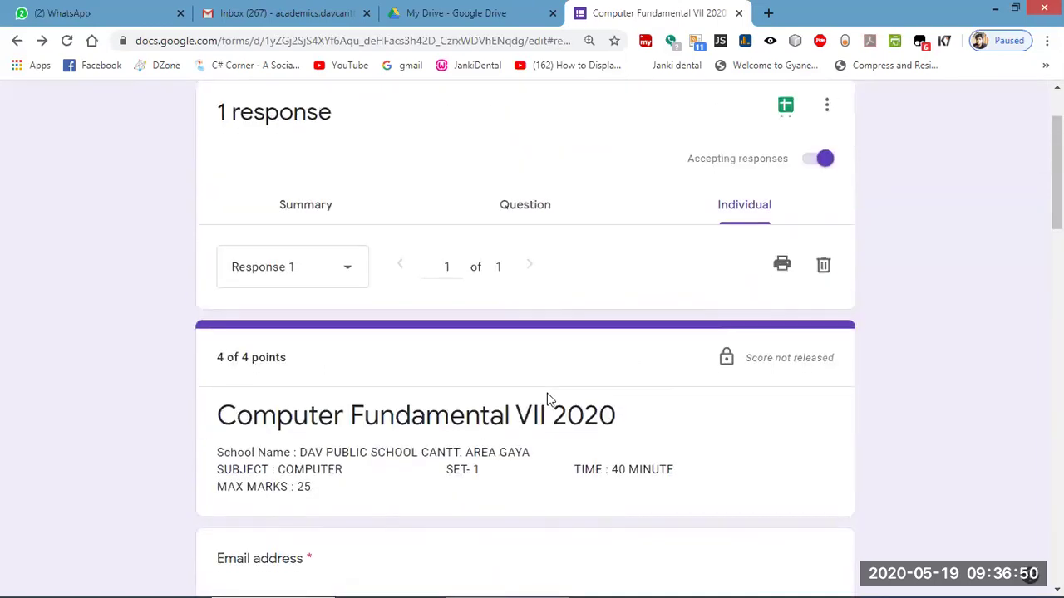
scroll(547, 400, down, 3)
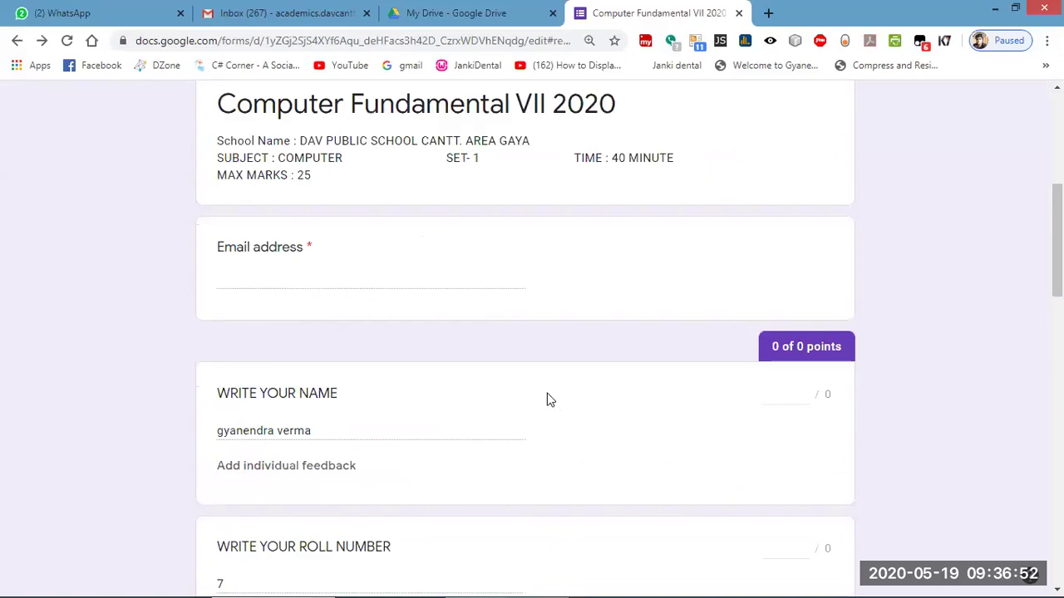
scroll(547, 400, down, 8)
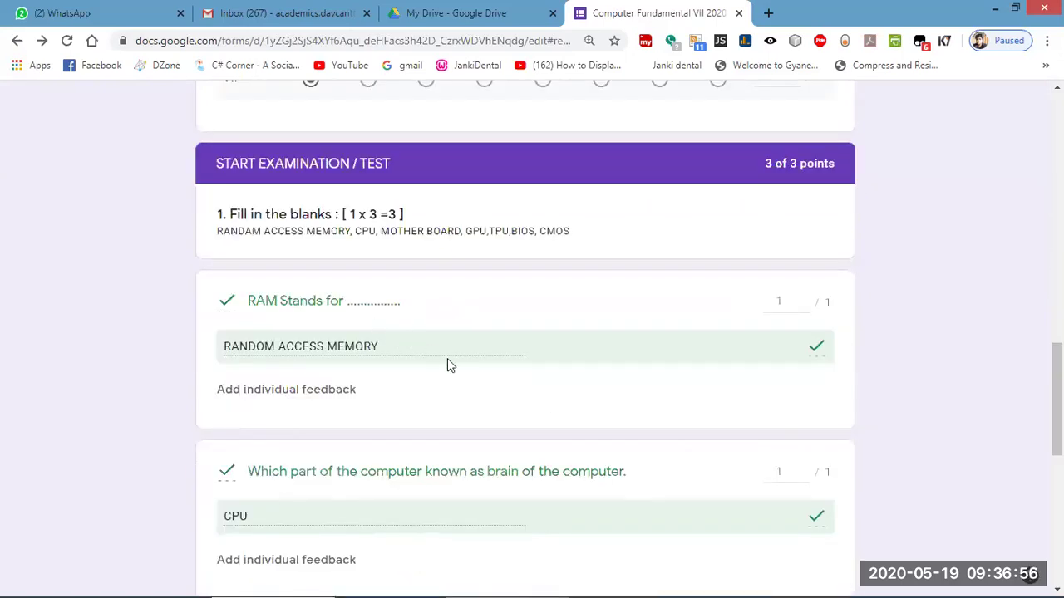
scroll(447, 360, up, 8)
scroll(447, 365, up, 3)
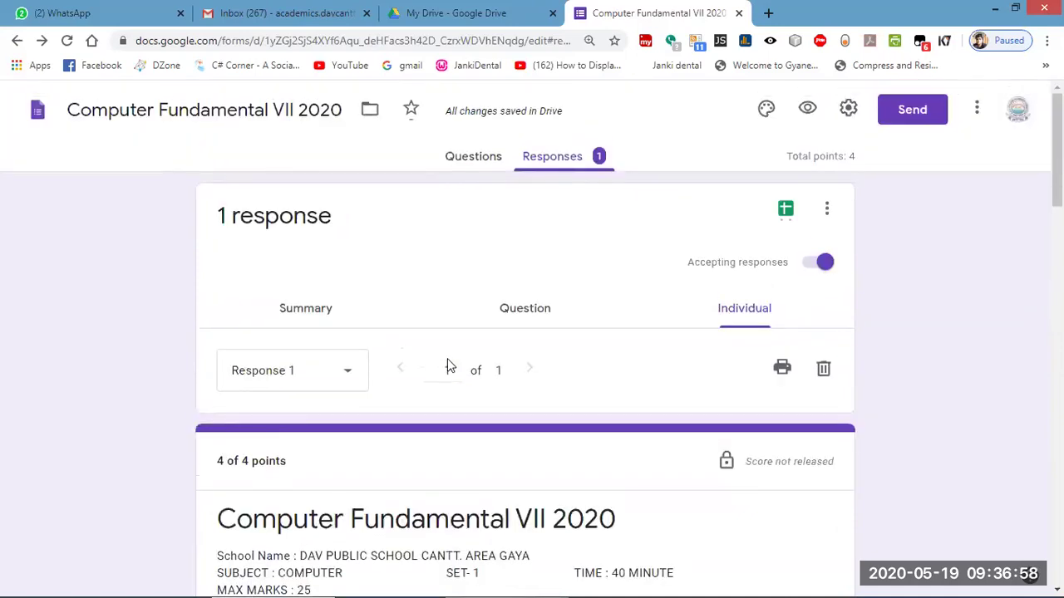
Open and dismiss the response list, then review 3 of 3 blanks and 1 of 1 MCQ.
click(338, 375)
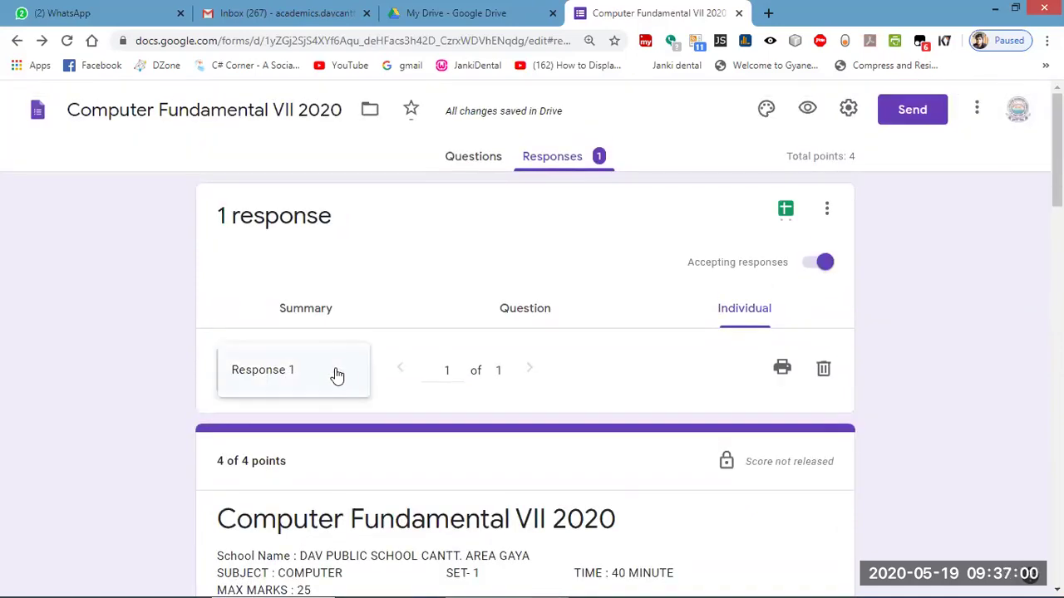
click(329, 386)
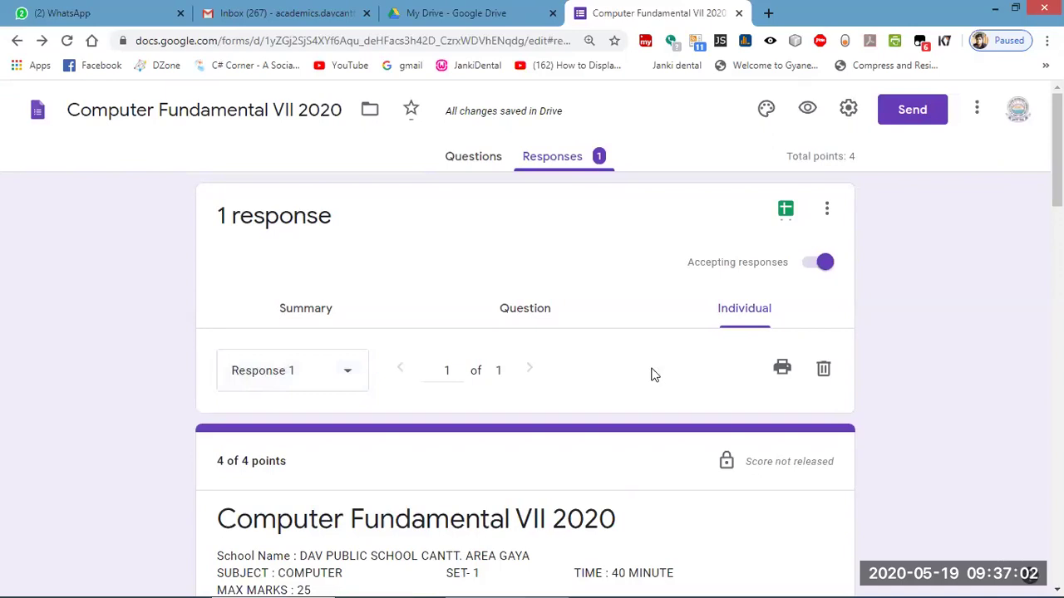
scroll(670, 372, down, 2)
scroll(670, 368, up, 2)
scroll(589, 408, down, 4)
scroll(582, 390, down, 7)
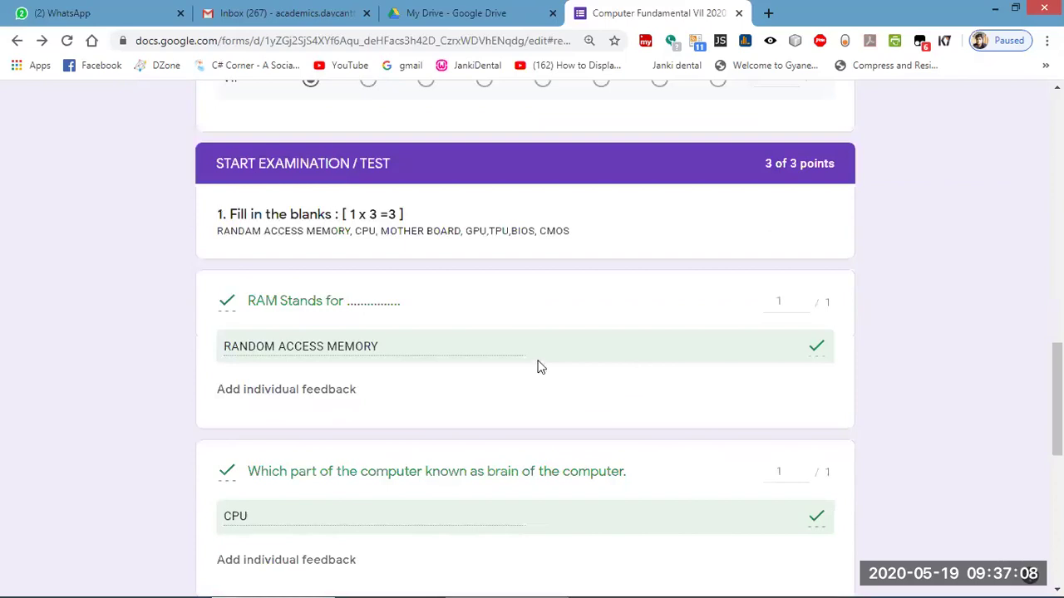
scroll(537, 366, down, 6)
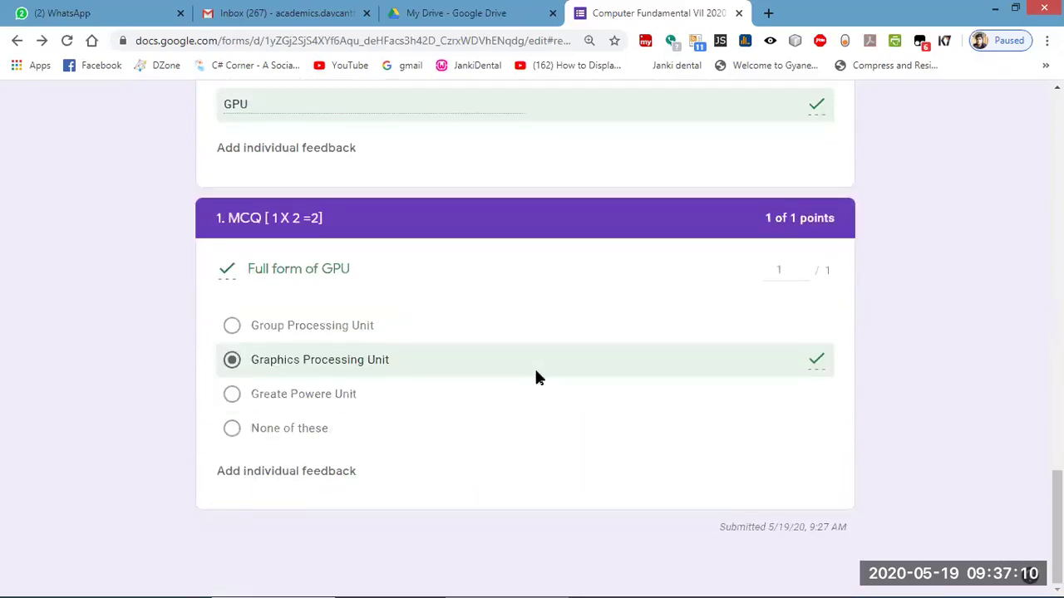
scroll(536, 377, up, 20)
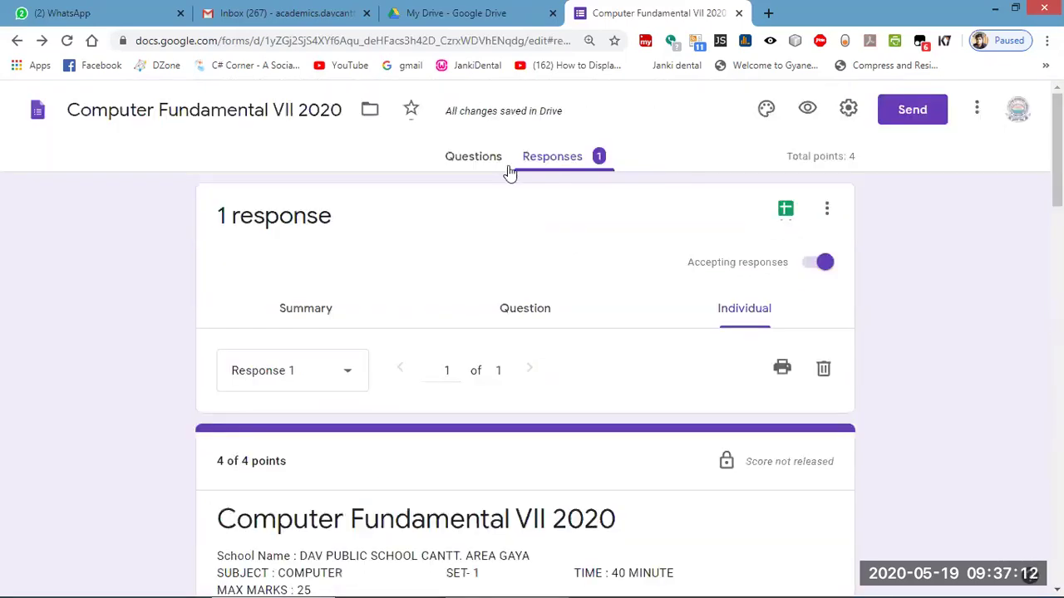
Switch to Questions and back to Responses, landing on the question-by-question view.
click(482, 162)
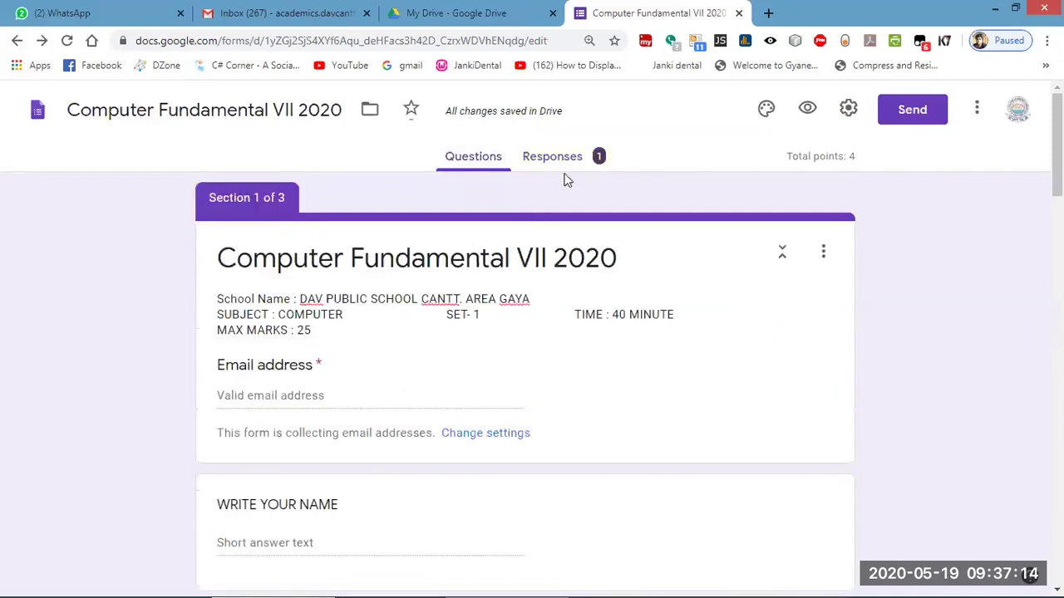
click(570, 162)
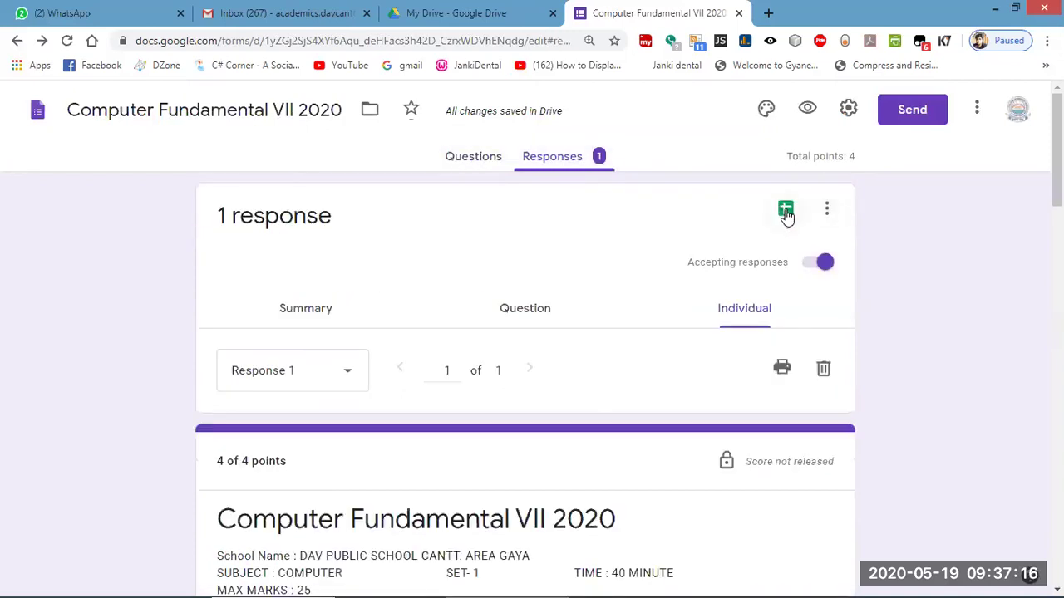
click(522, 309)
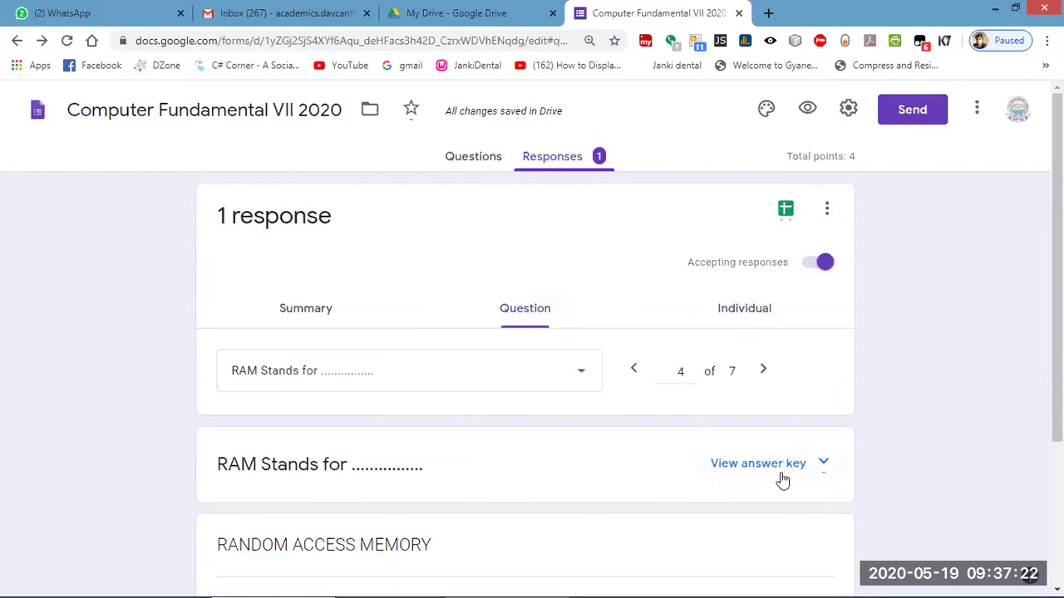
Reveal the RAM question's answer key, step through questions 5 and 6, then return to the editor.
click(757, 463)
scroll(760, 461, down, 4)
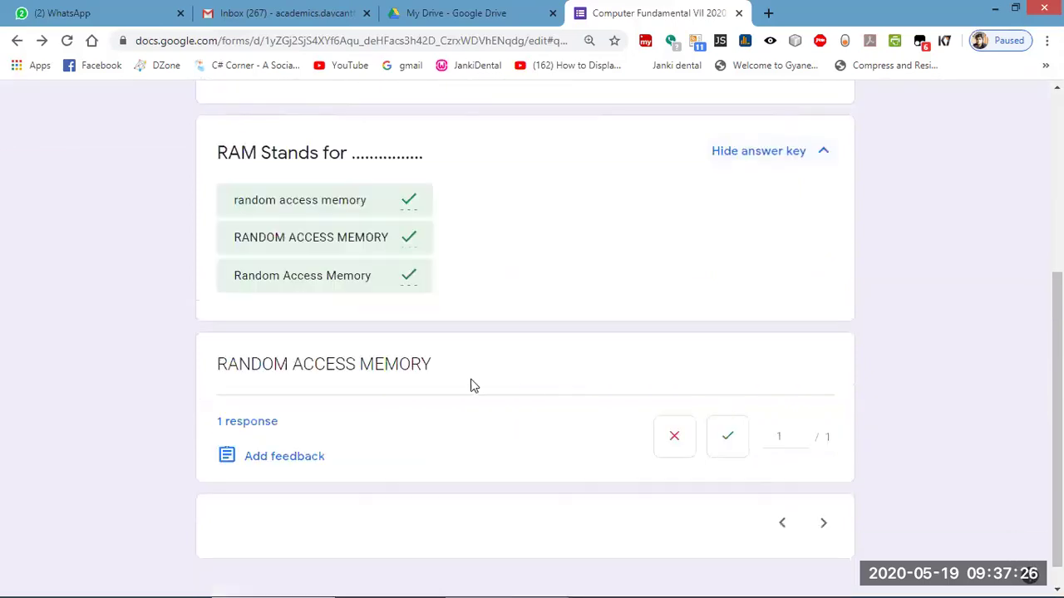
scroll(507, 404, down, 1)
click(822, 495)
click(823, 496)
scroll(823, 501, up, 3)
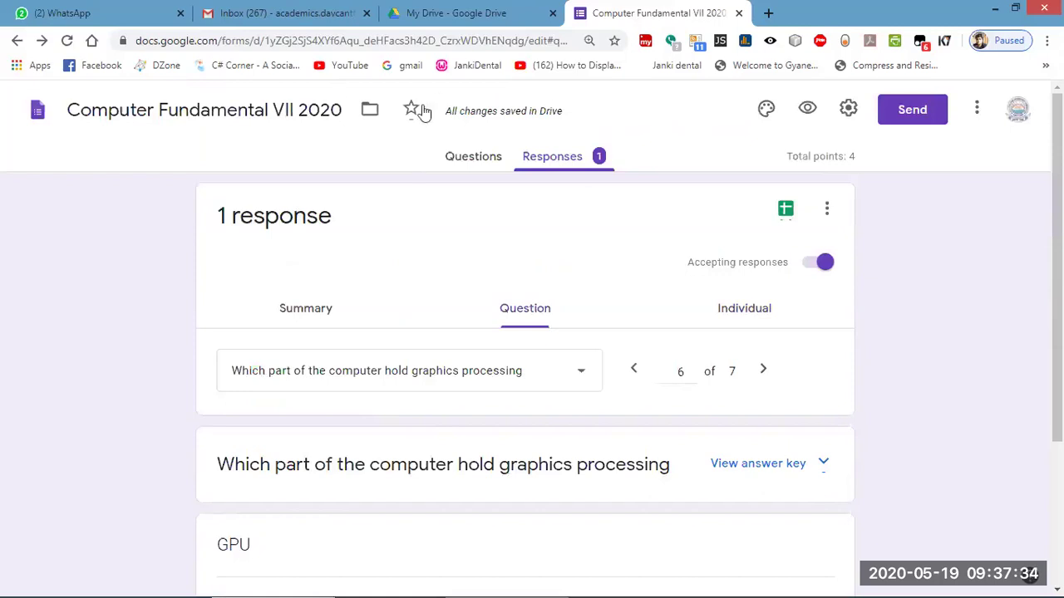
click(470, 160)
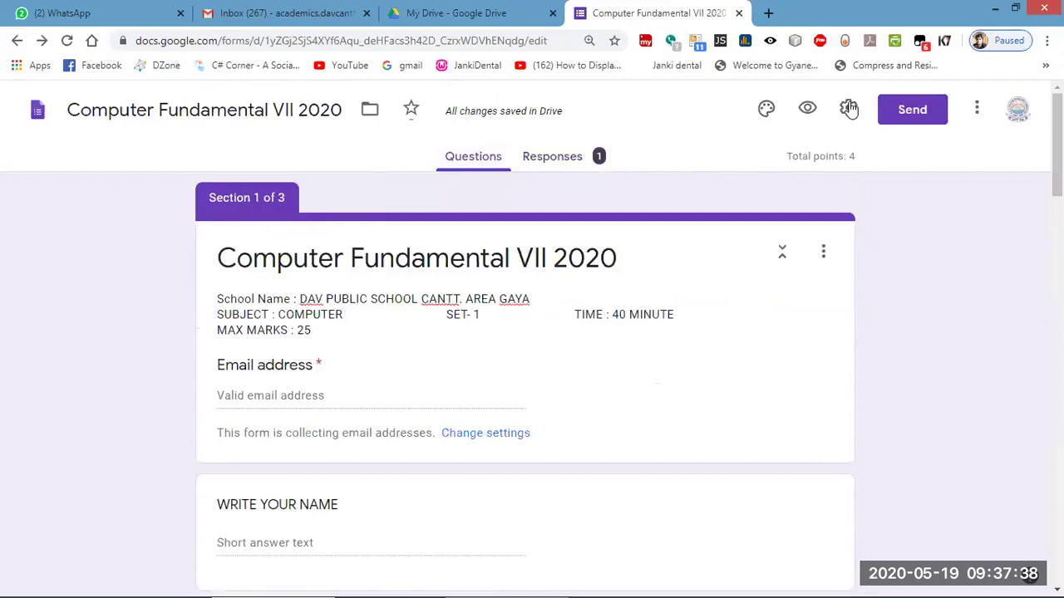
In preview, enter the student's email, roll number 1, student's name, and class VII section A.
click(805, 115)
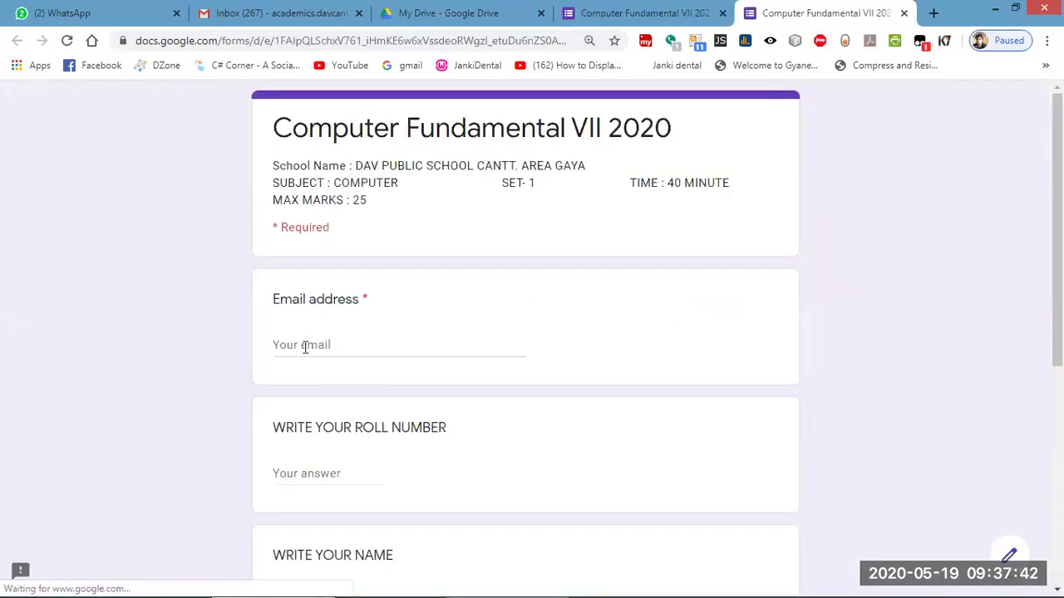
click(305, 347)
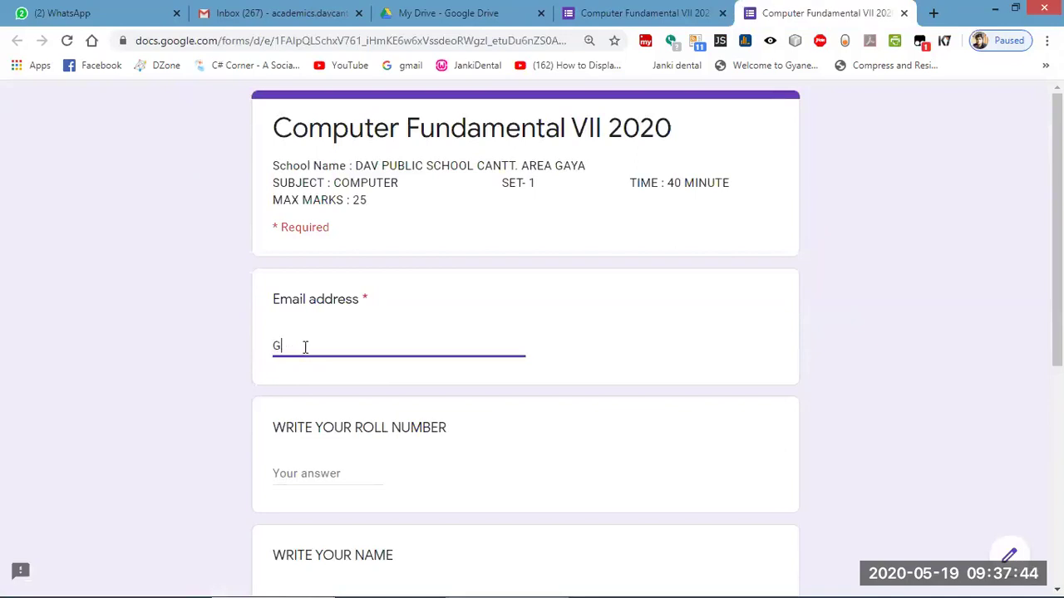
click(283, 477)
scroll(399, 473, down, 3)
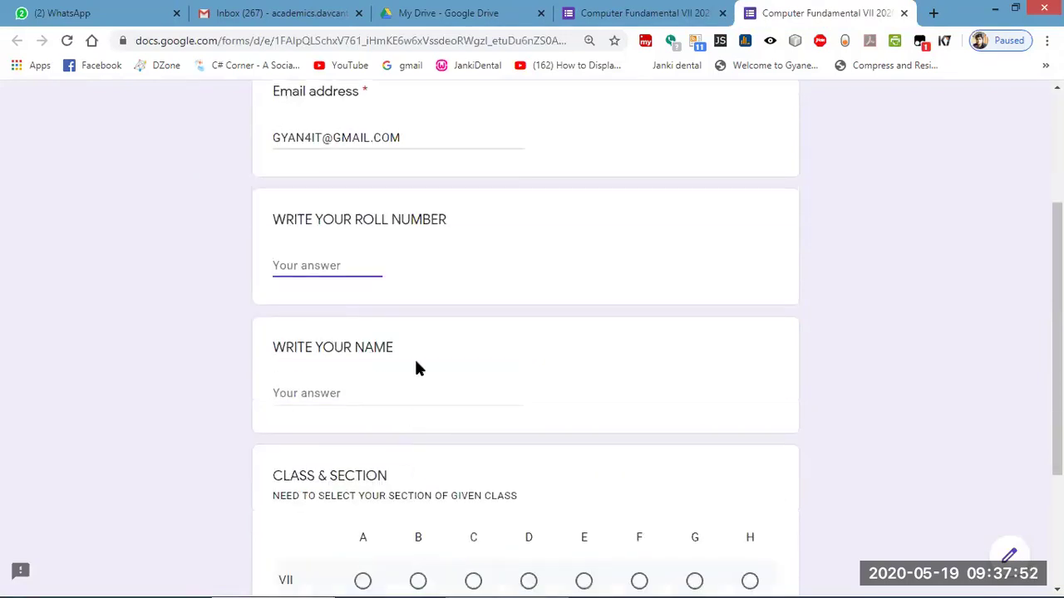
text(1)
click(316, 393)
scroll(352, 498, down, 1)
click(363, 477)
click(303, 570)
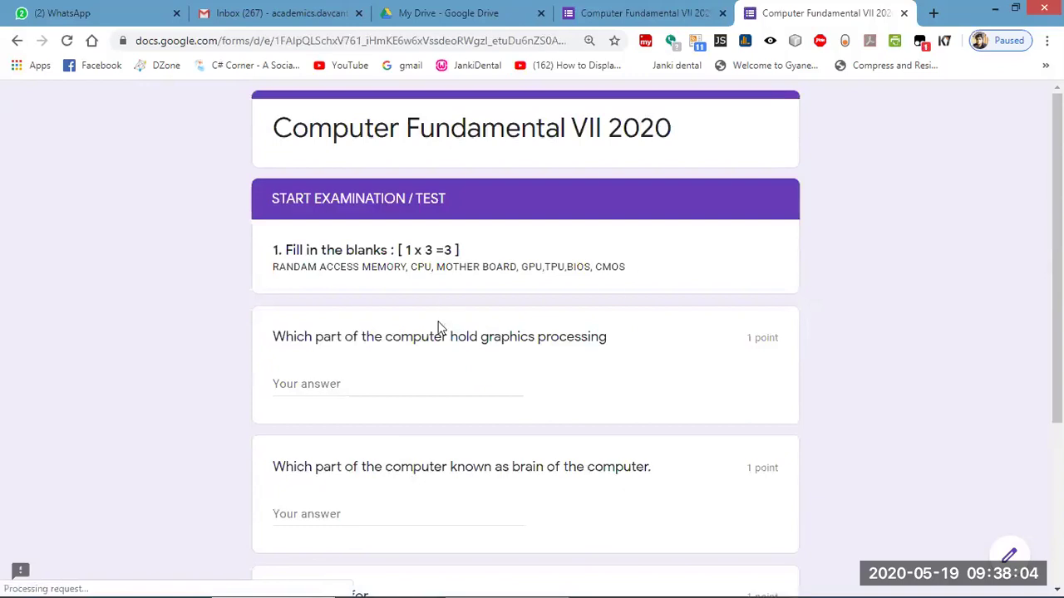
Answer CPU for graphics processing, GPU for brain of the computer, RANDOM ACCESS MEMORY for RAM.
scroll(398, 321, down, 3)
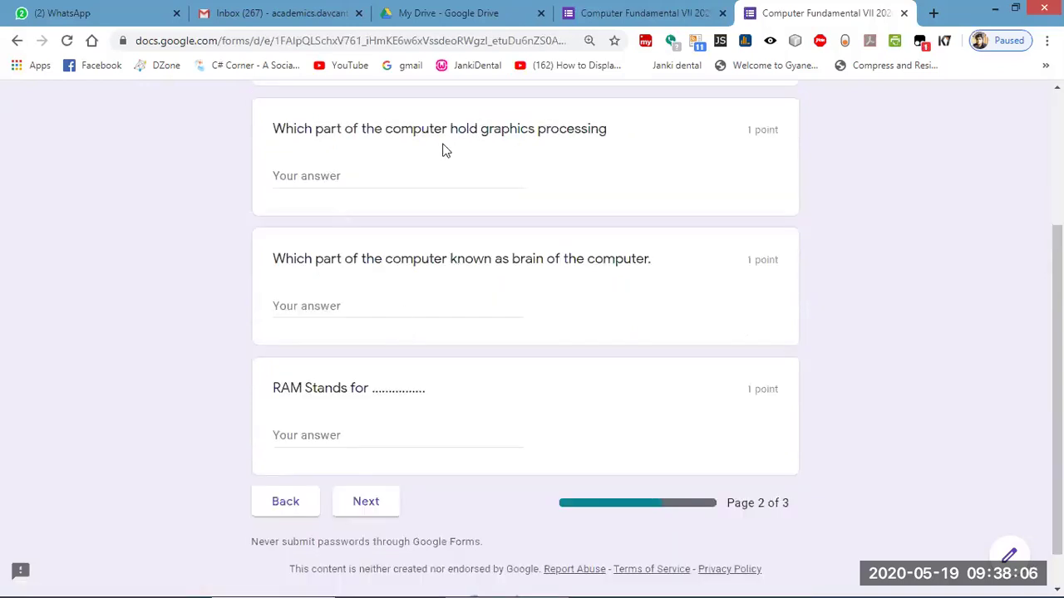
click(328, 168)
text(CPU)
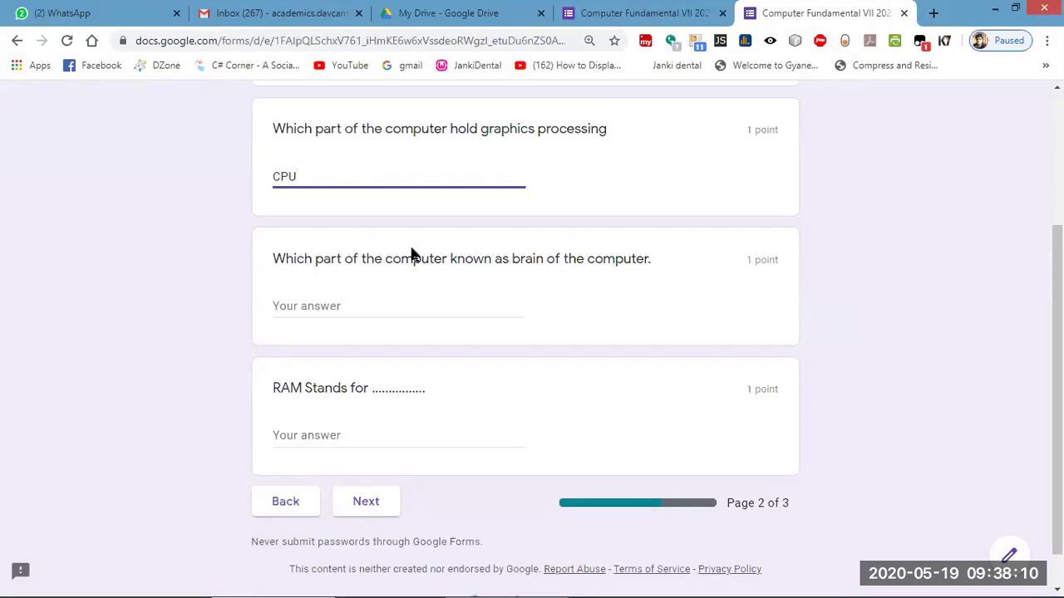
scroll(444, 263, up, 3)
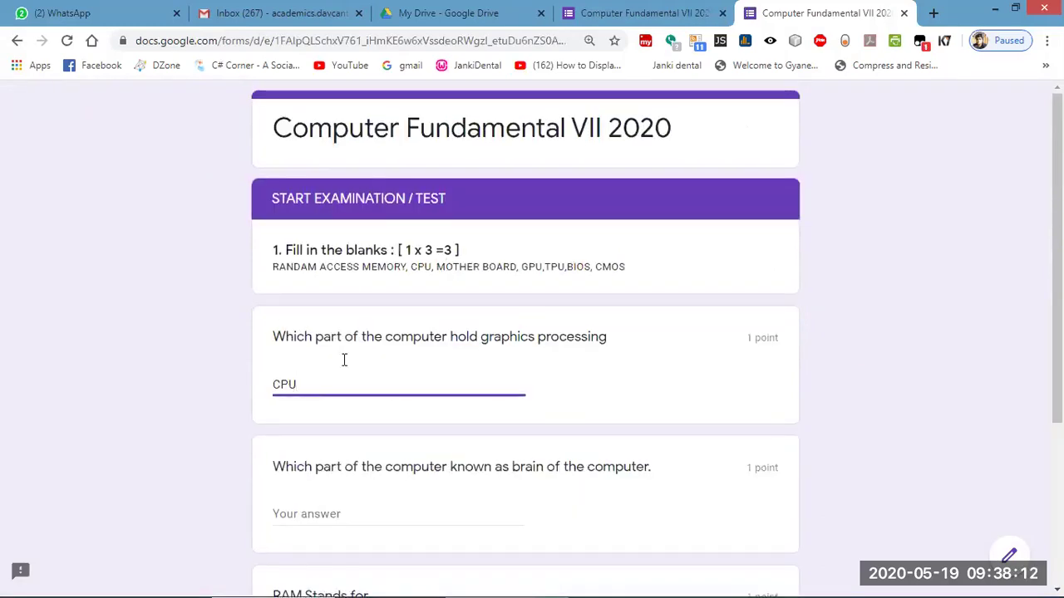
scroll(335, 375, down, 1)
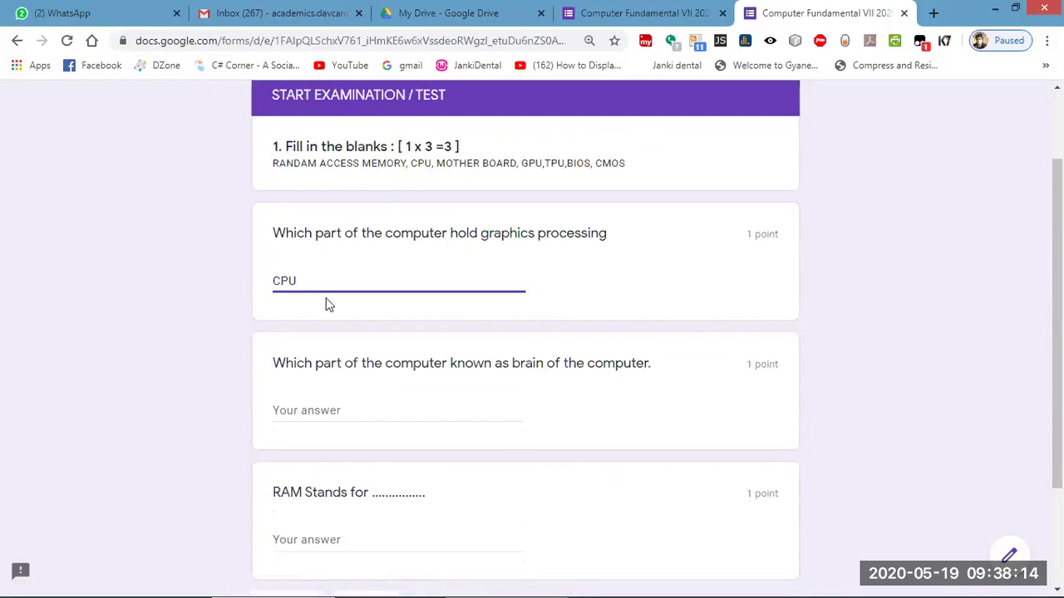
click(309, 407)
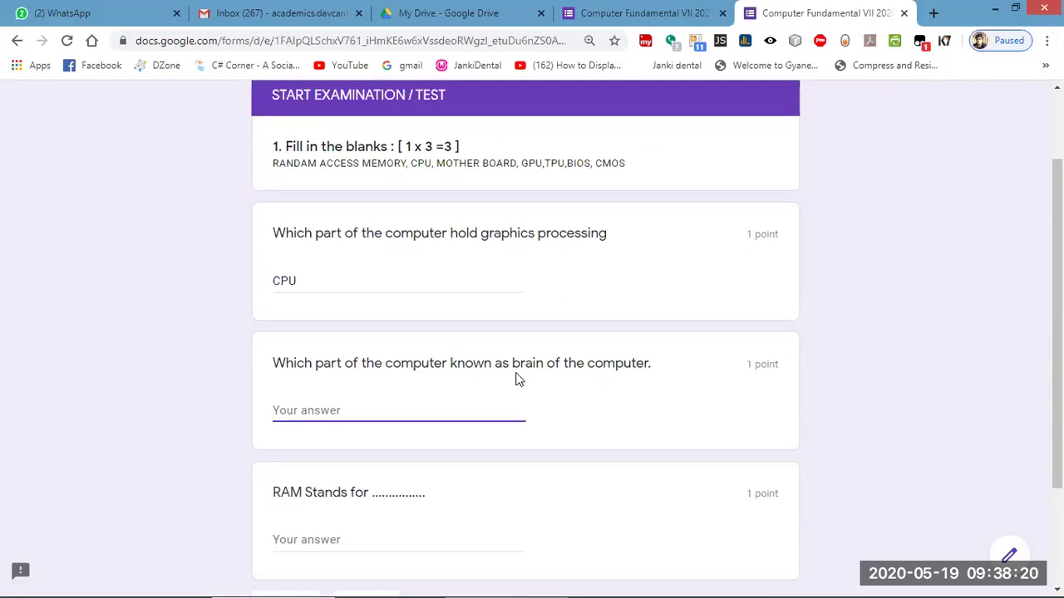
text(GPU)
scroll(503, 387, down, 2)
click(304, 387)
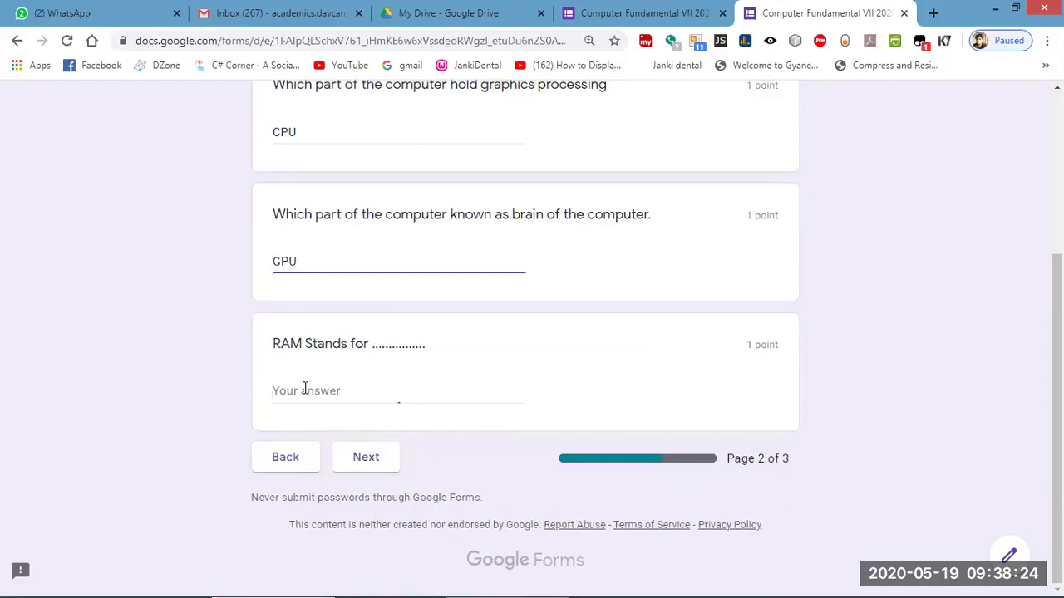
text(RA)
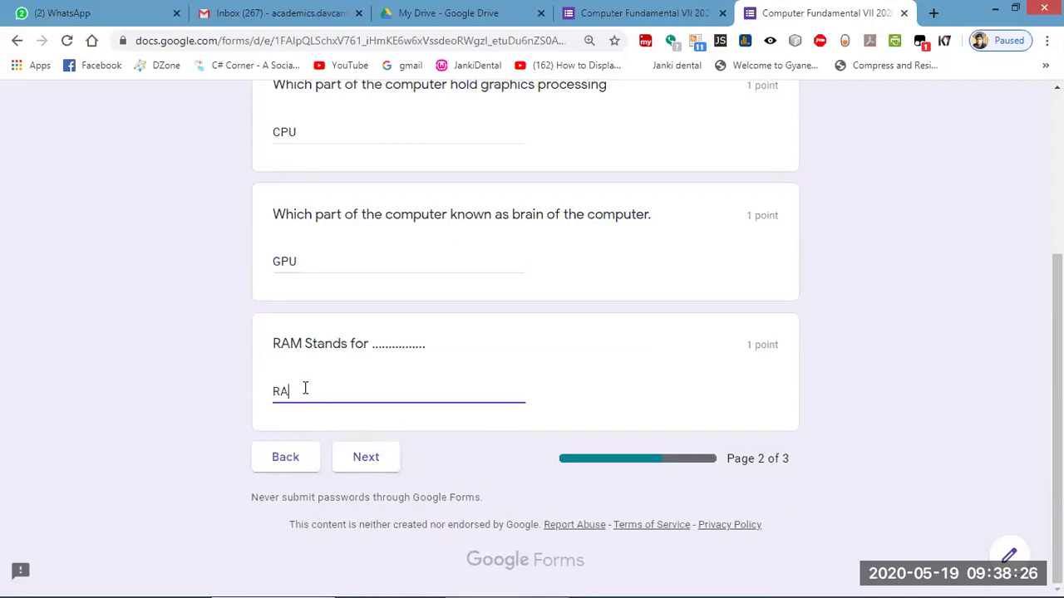
text(NDOM ACCESS MEMORY)
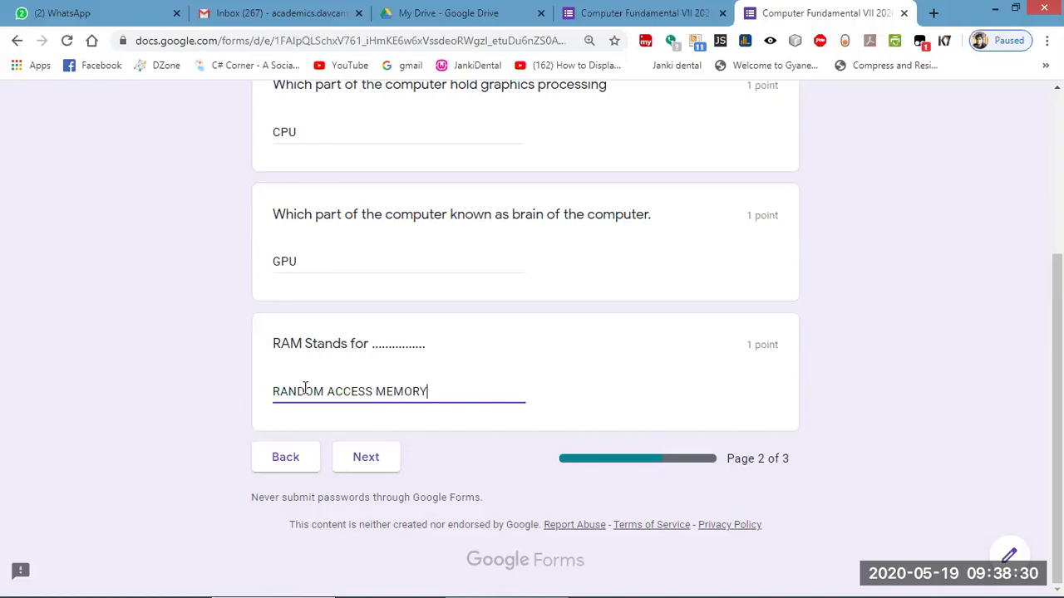
Choose Graphics Processing Unit on the last page and submit the quiz.
click(365, 458)
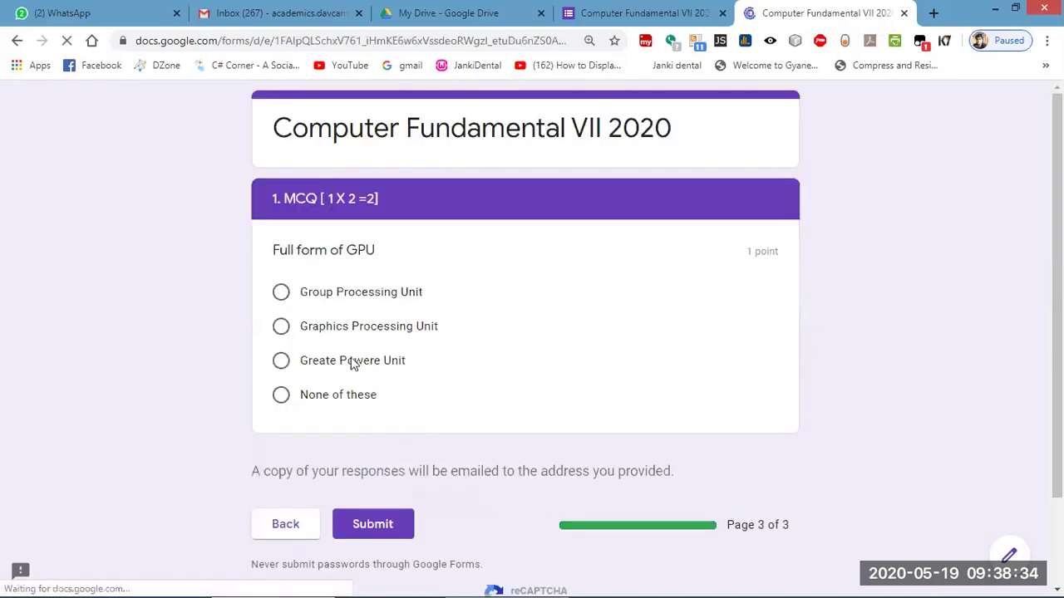
click(281, 328)
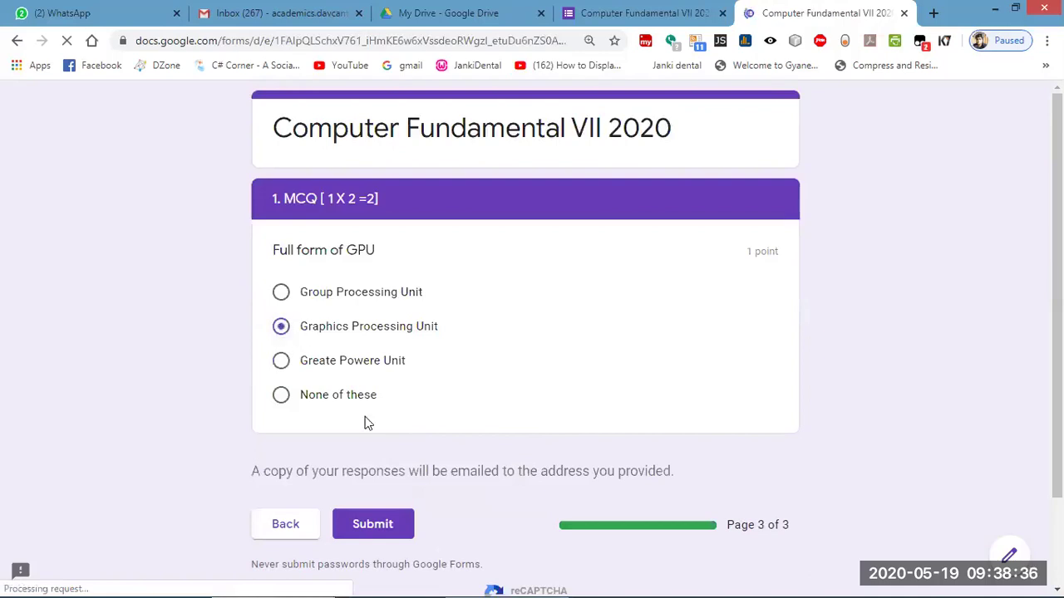
click(380, 531)
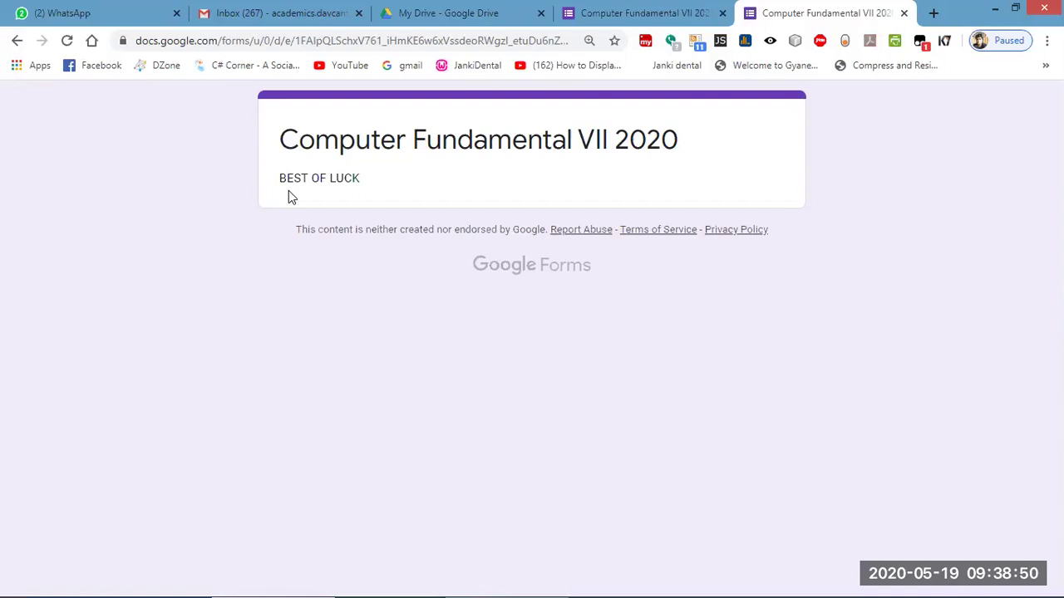
Close the preview and save the changed quiz settings.
click(904, 13)
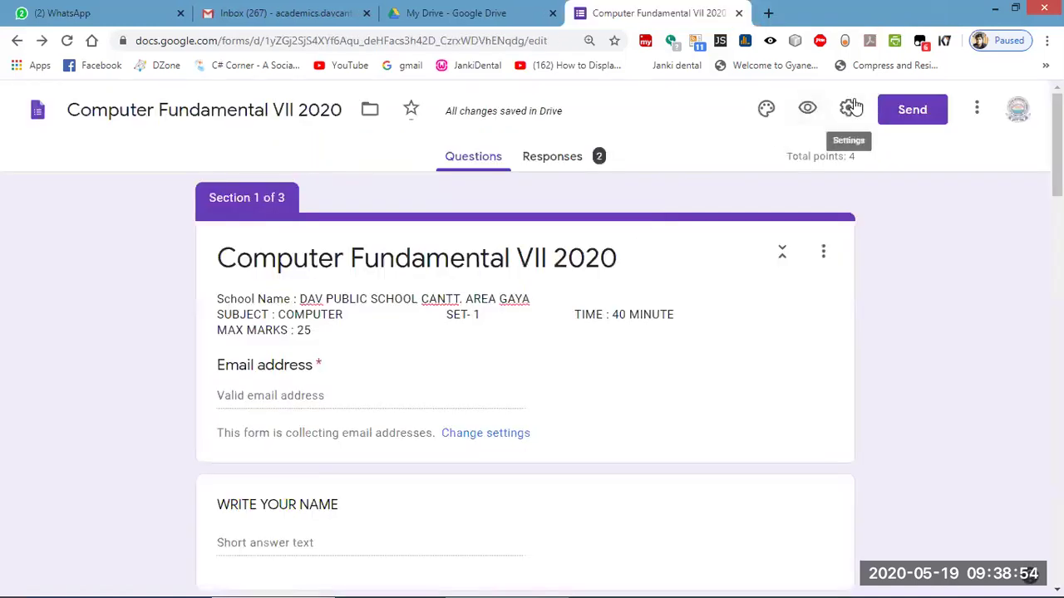
click(848, 109)
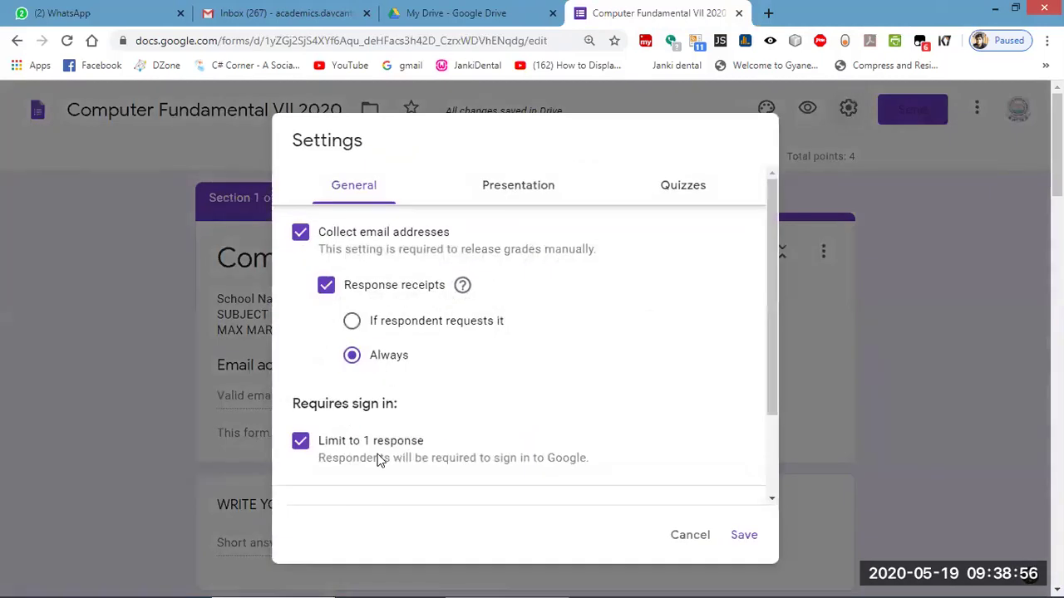
click(750, 538)
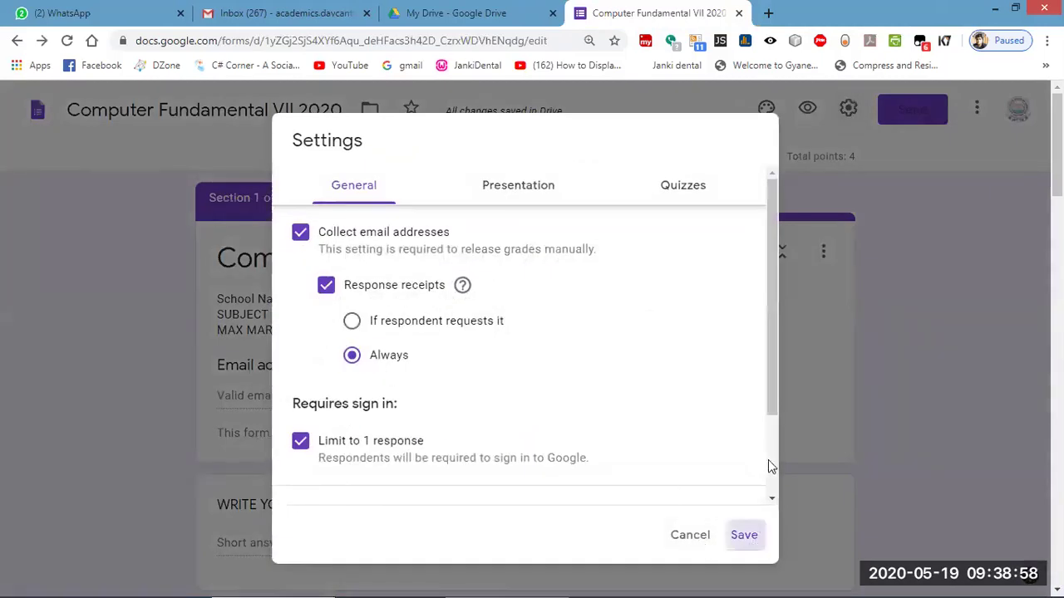
Open the quiz responses in the Individual view and scroll through the first response.
click(550, 161)
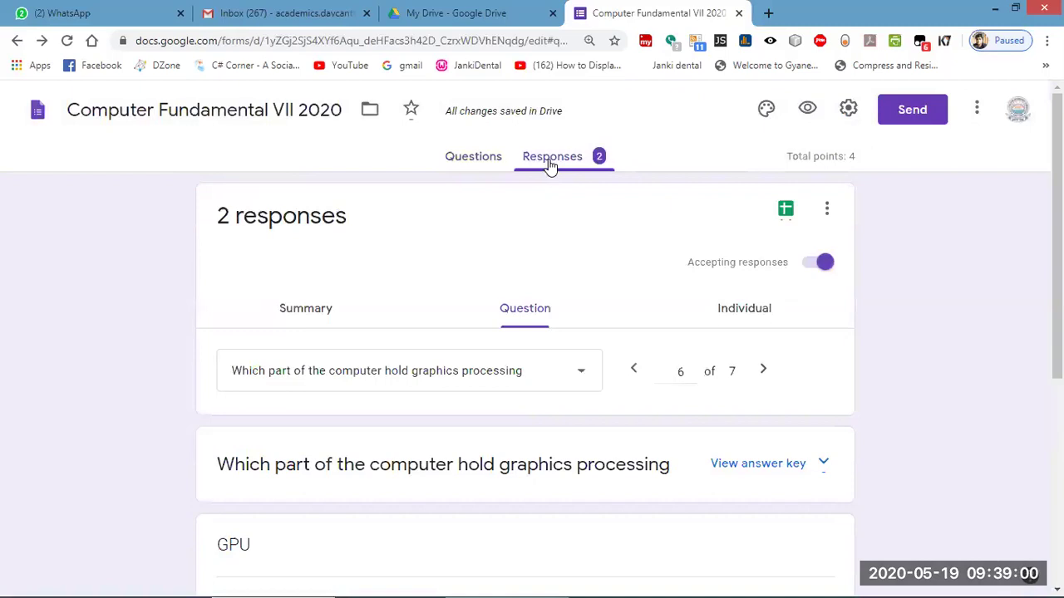
scroll(536, 290, down, 3)
scroll(536, 313, down, 2)
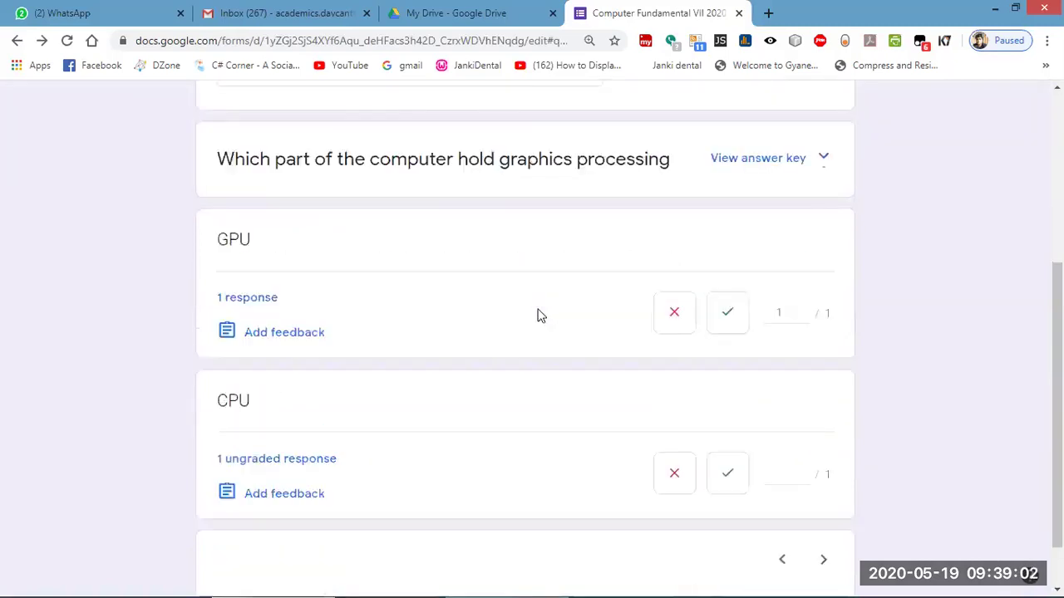
scroll(527, 325, up, 5)
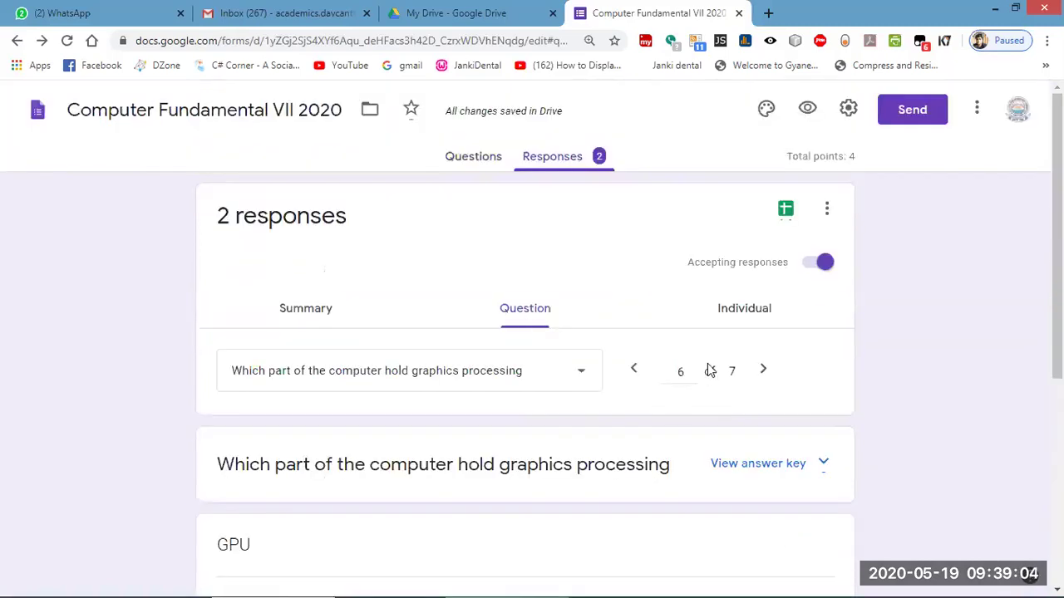
click(750, 318)
scroll(475, 399, down, 5)
scroll(486, 430, down, 10)
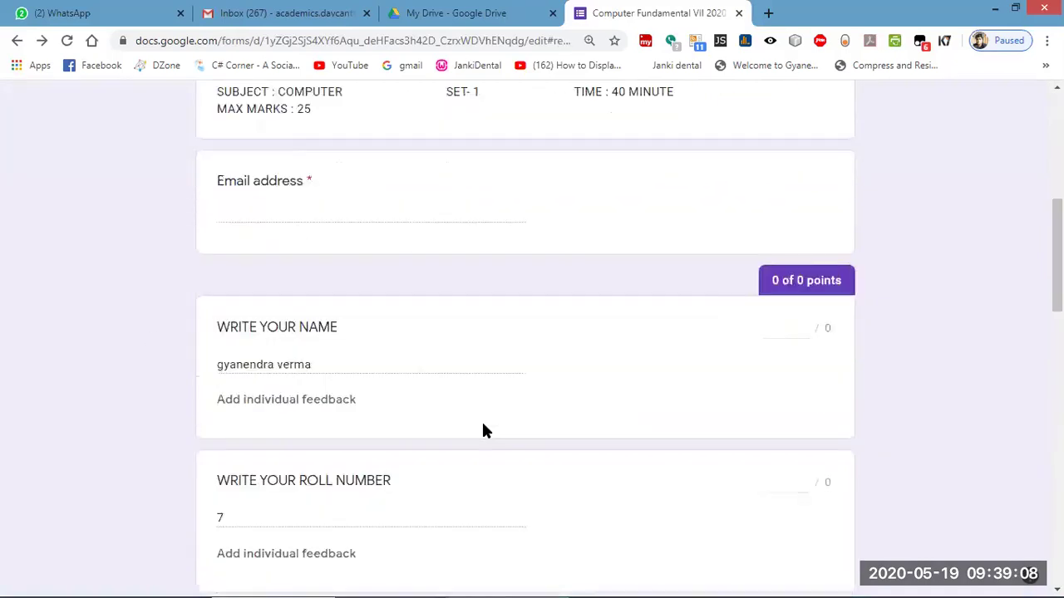
scroll(486, 437, down, 3)
scroll(484, 426, up, 8)
scroll(489, 427, up, 8)
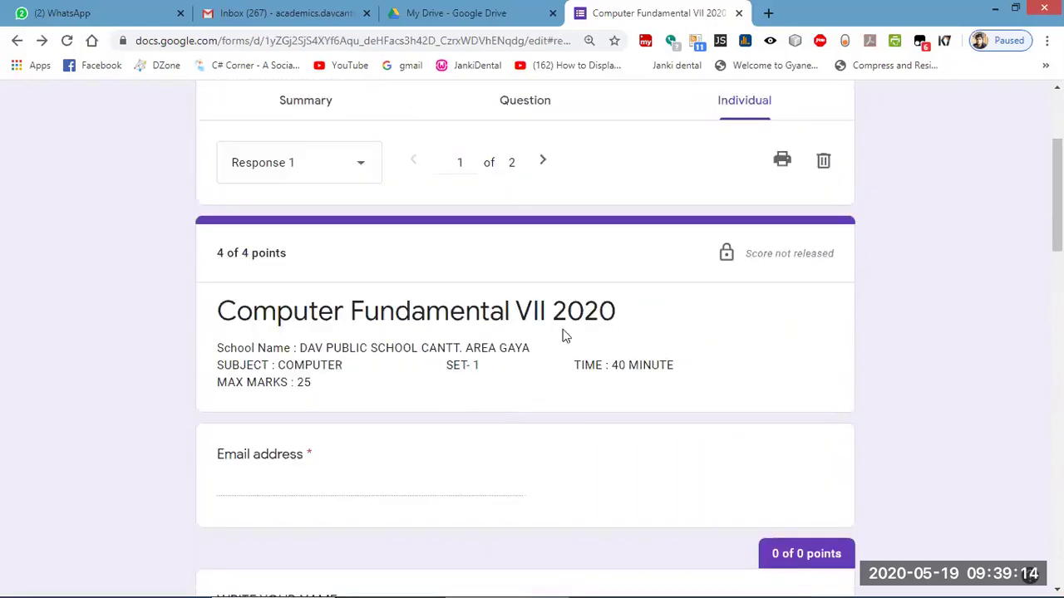
Move to the second response, scoring 2 of 4 with GPU marked wrong for brain of the computer.
click(541, 163)
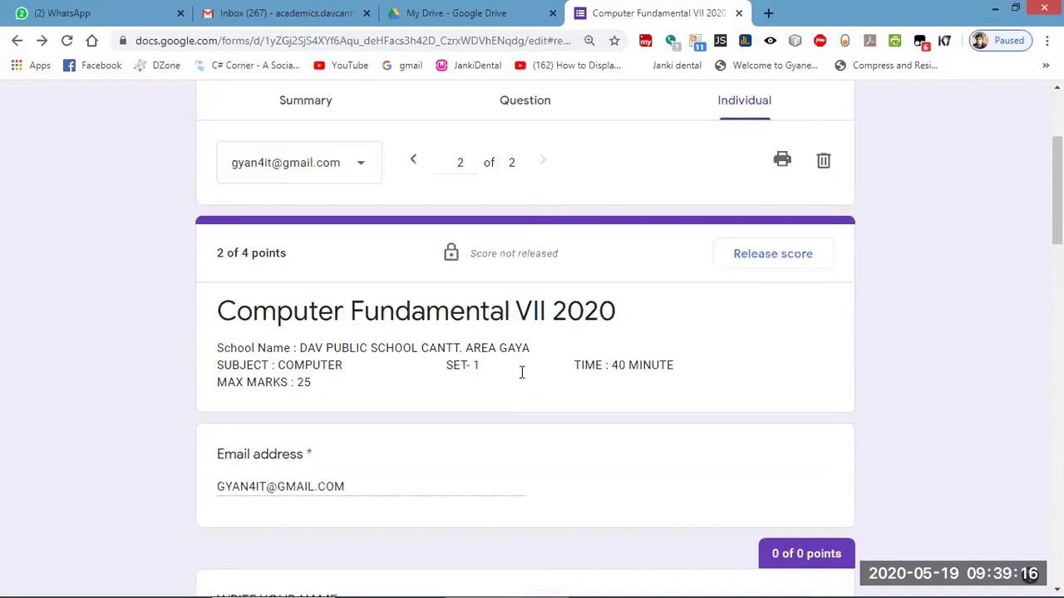
scroll(520, 372, down, 3)
scroll(520, 372, up, 3)
scroll(516, 398, down, 4)
scroll(455, 374, down, 1)
scroll(455, 374, down, 10)
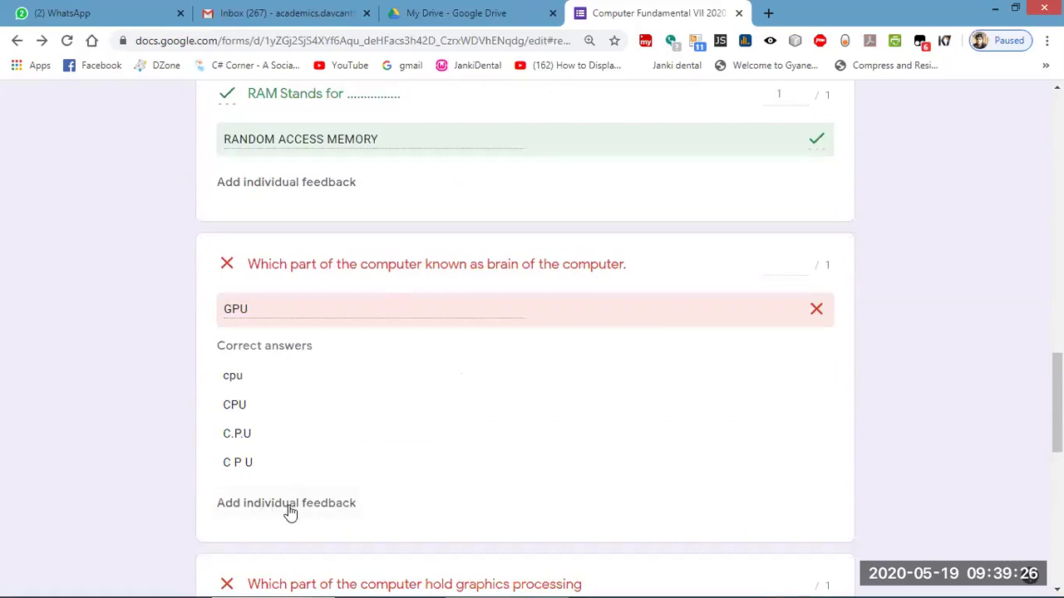
scroll(449, 390, up, 2)
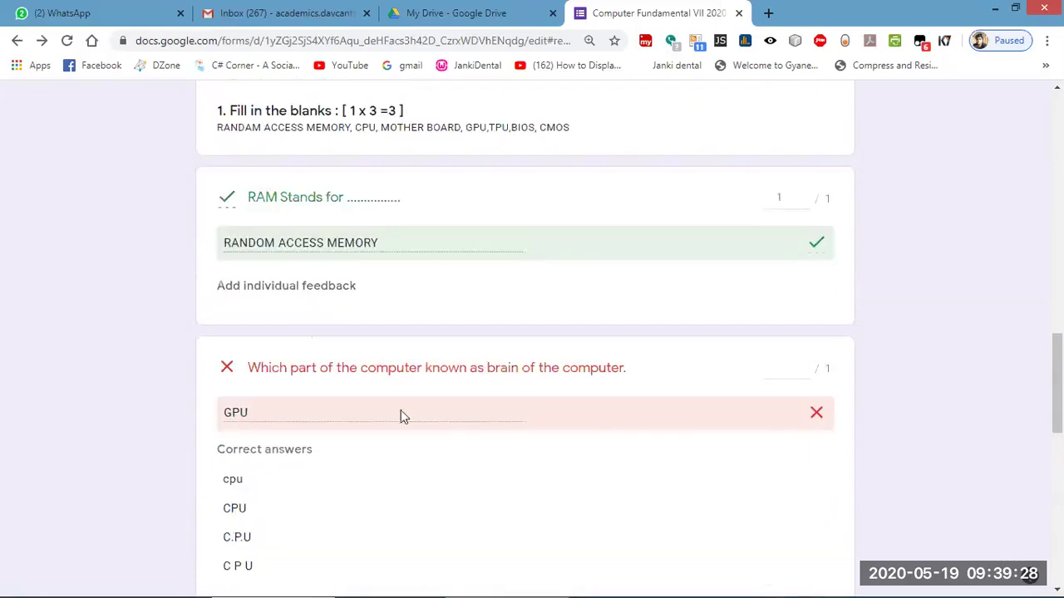
Award 1 point to the second response's brain-of-computer answer and save, totalling 3 of 4.
click(796, 369)
click(803, 366)
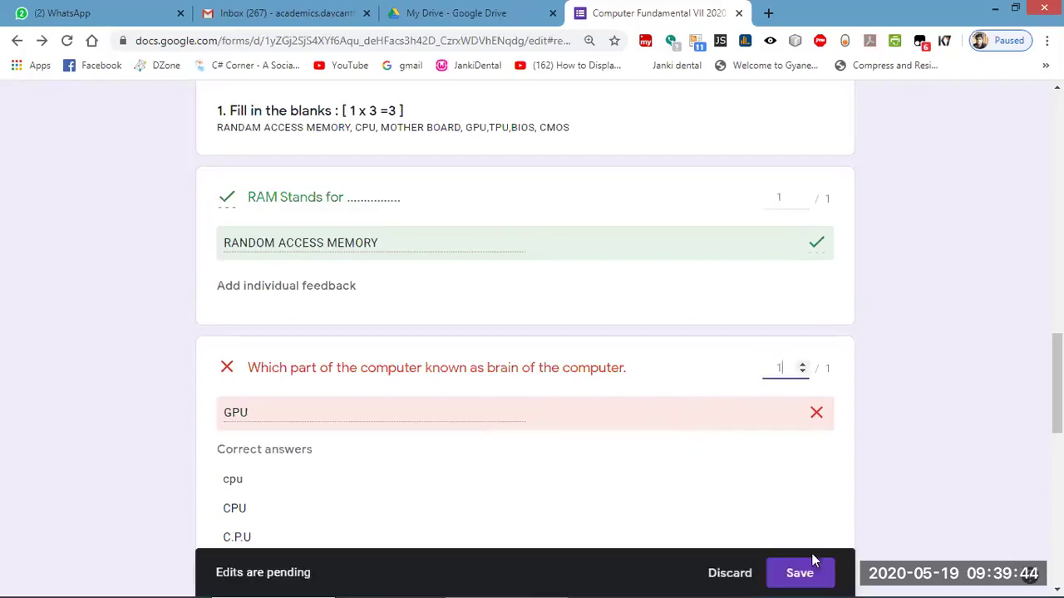
click(800, 572)
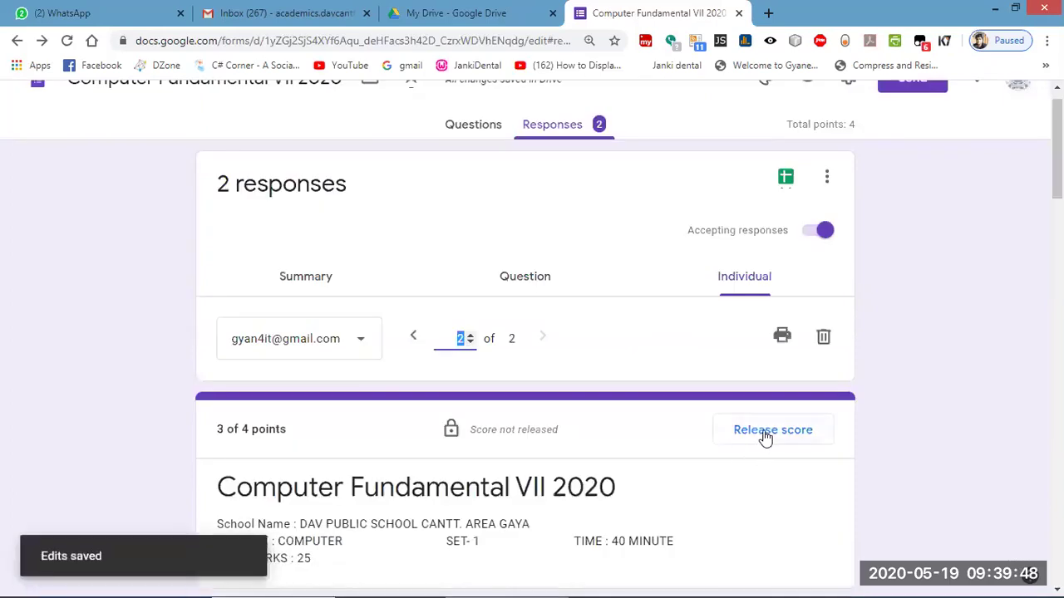
Release the 3-of-4 score to all respondents, emailing 'Dear student, here is your test report.'.
click(764, 434)
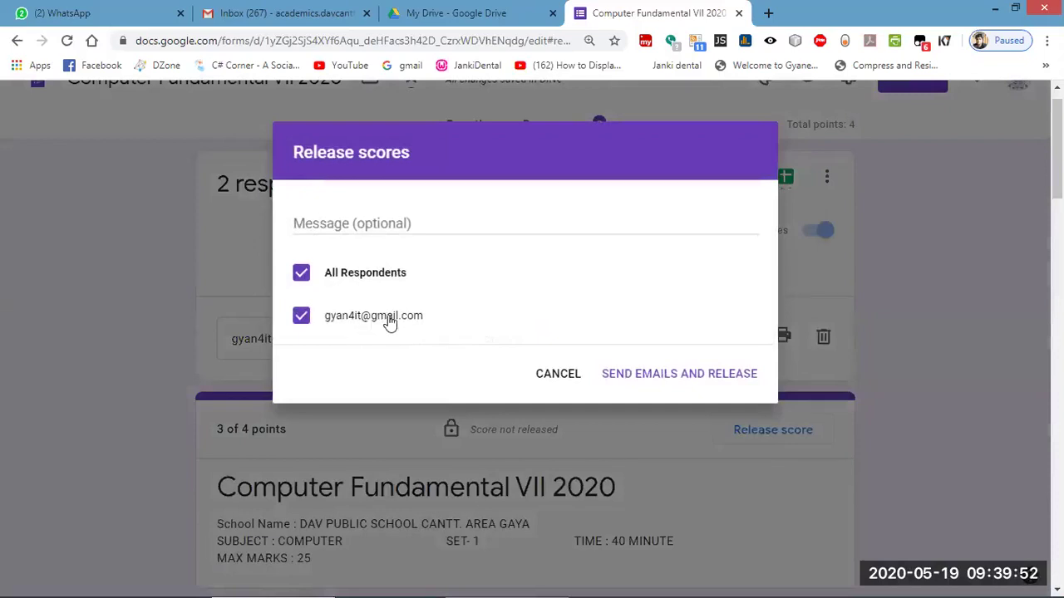
click(366, 225)
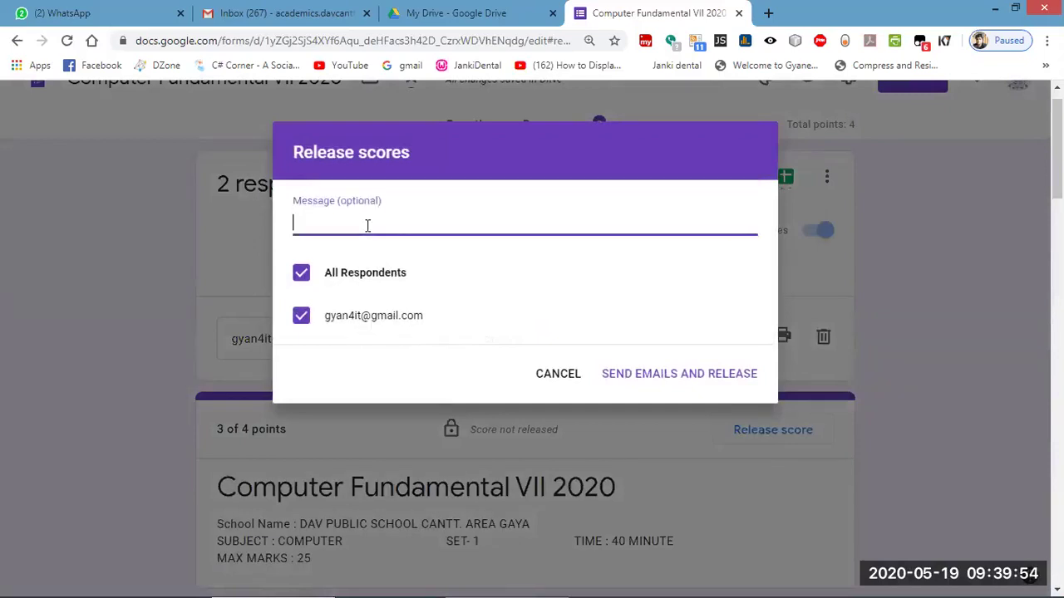
text(DEAR)
key(BackSpace)
key(BackSpace)
key(BackSpace)
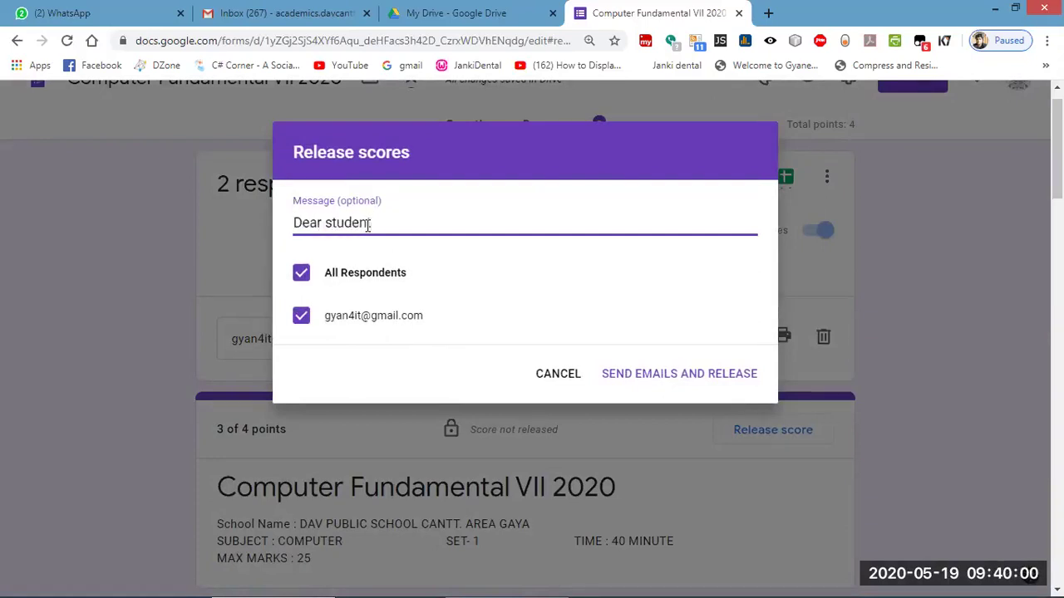
key(Return)
text(here is your)
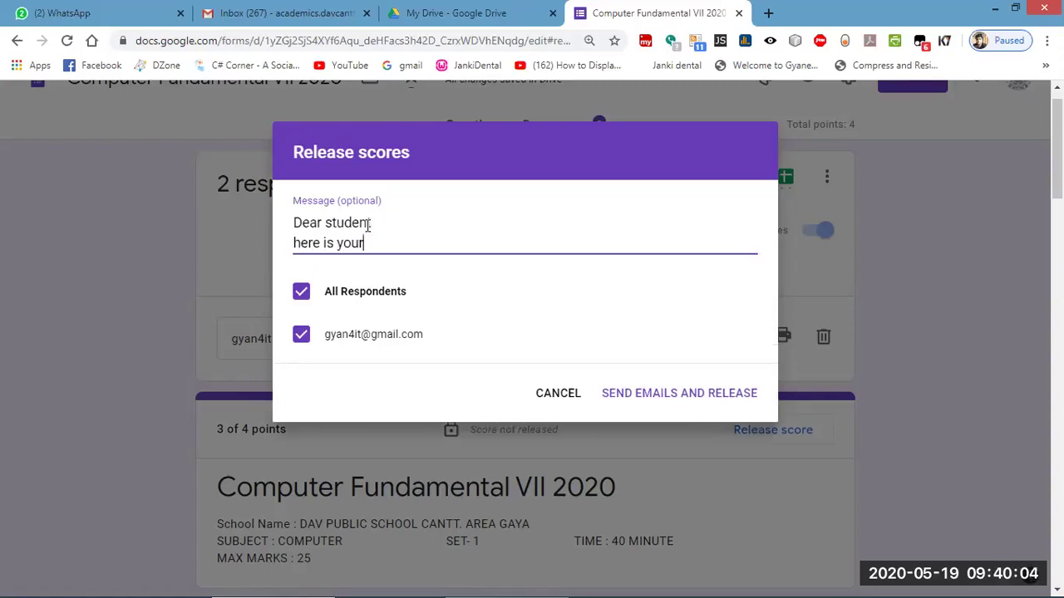
text( test report)
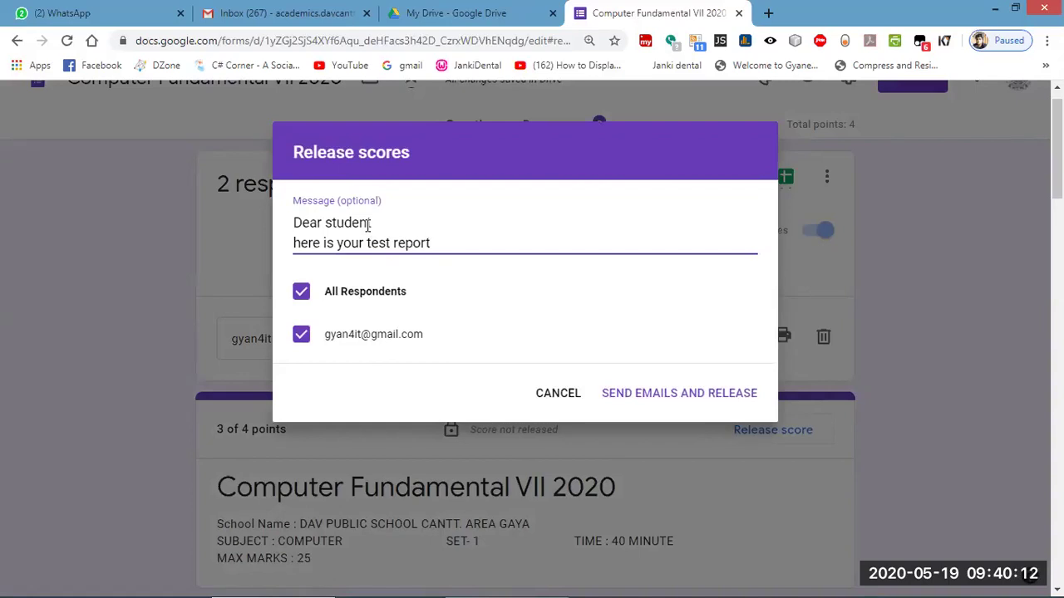
key(Return)
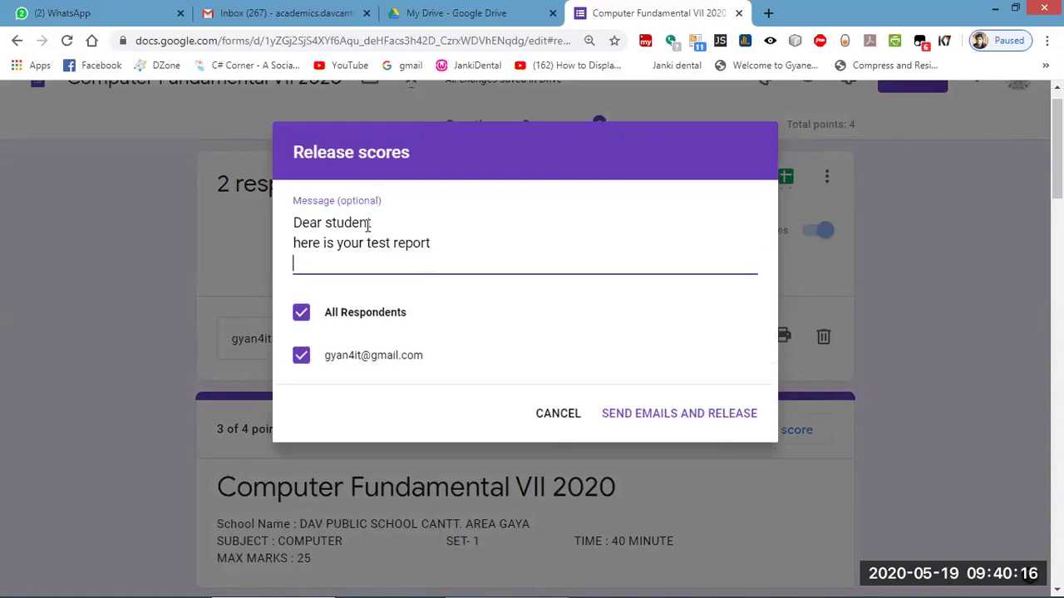
key(BackSpace)
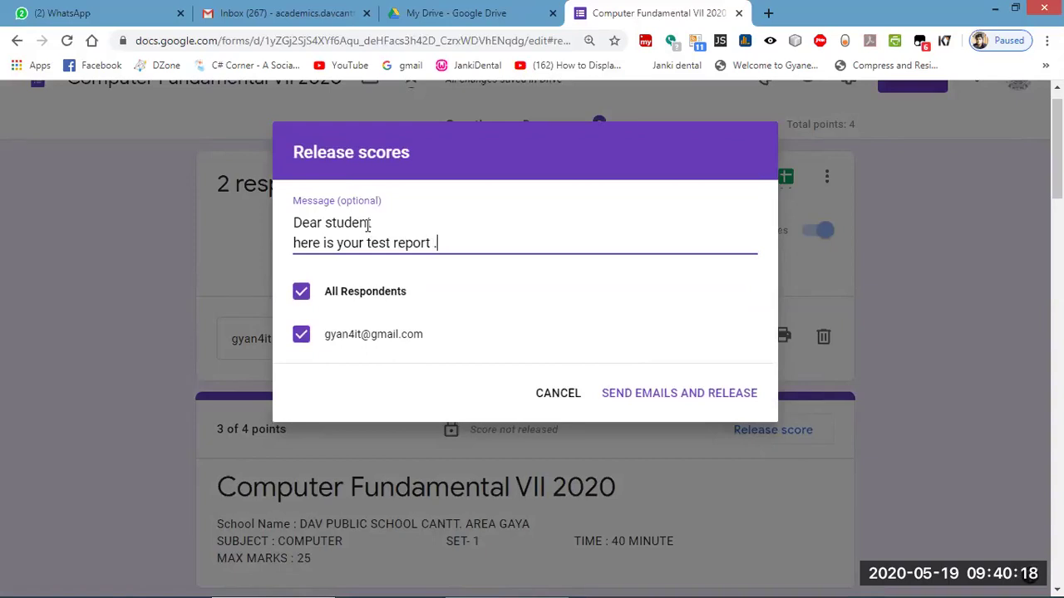
click(698, 395)
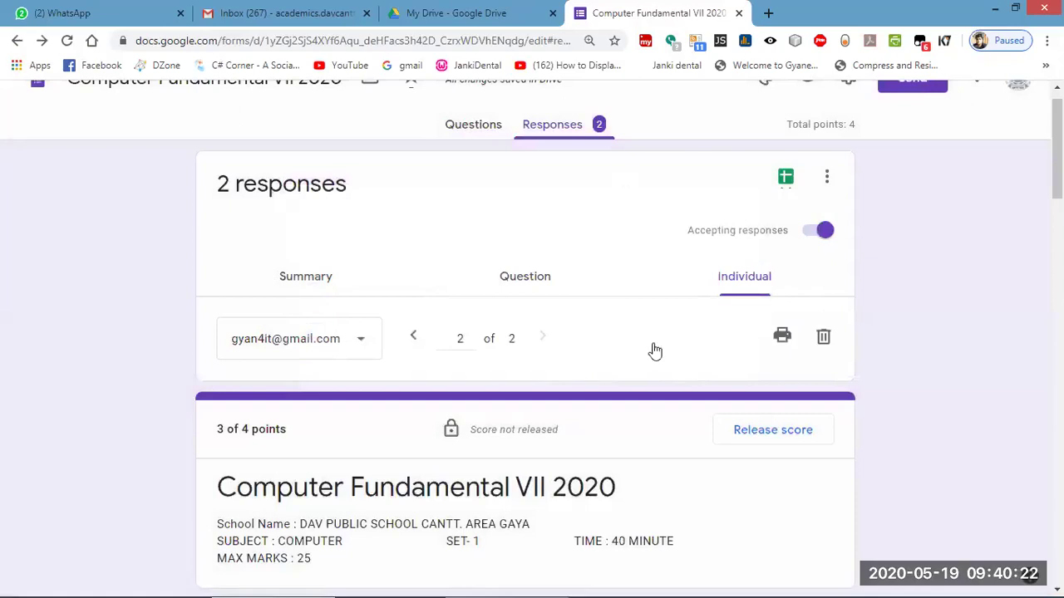
Open Gmail in a new tab and choose to add another Google account.
click(768, 13)
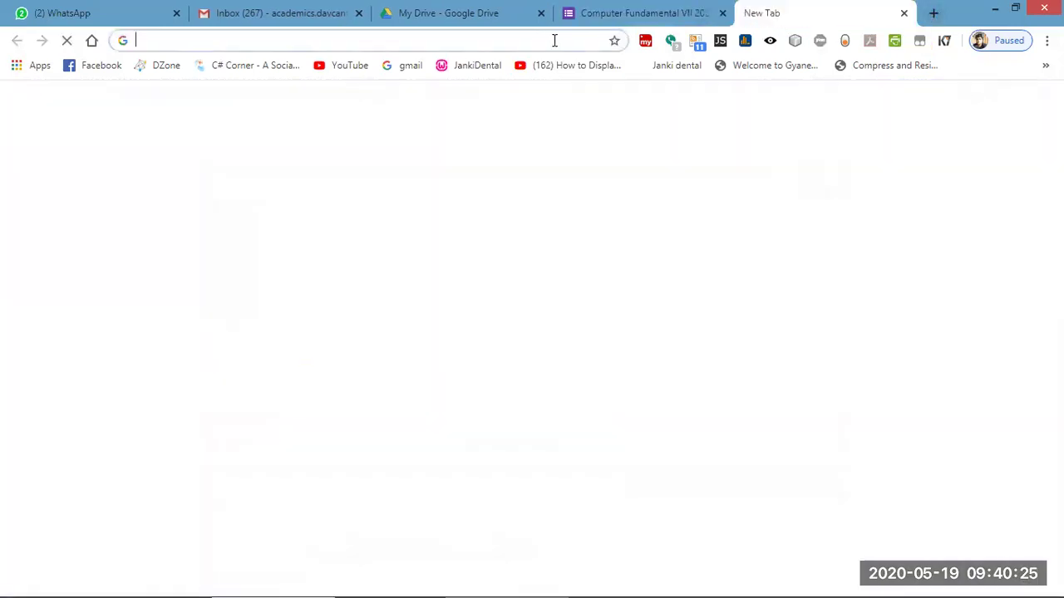
click(413, 70)
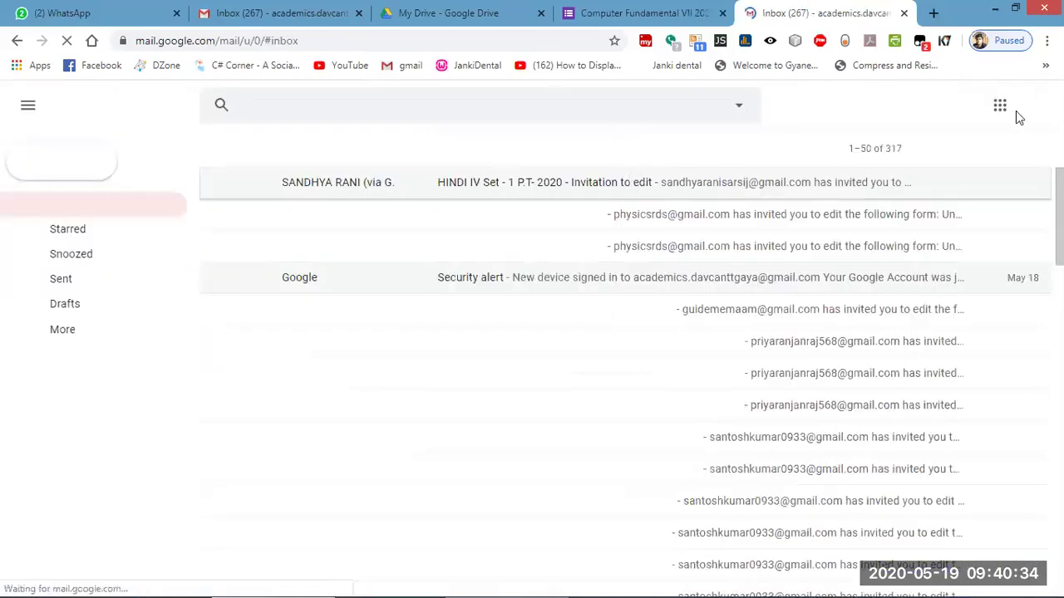
click(1035, 106)
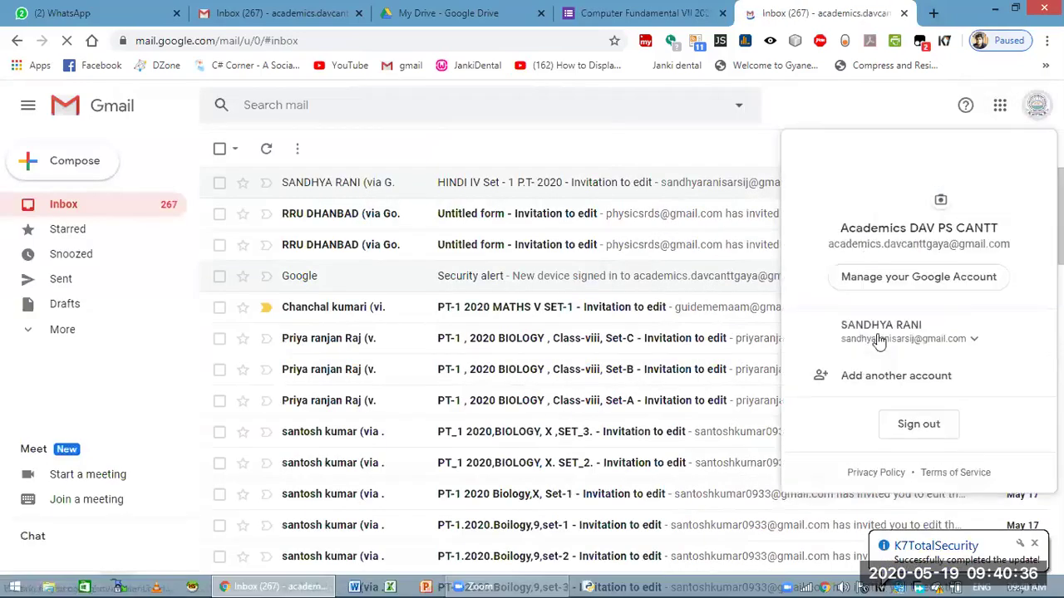
click(897, 378)
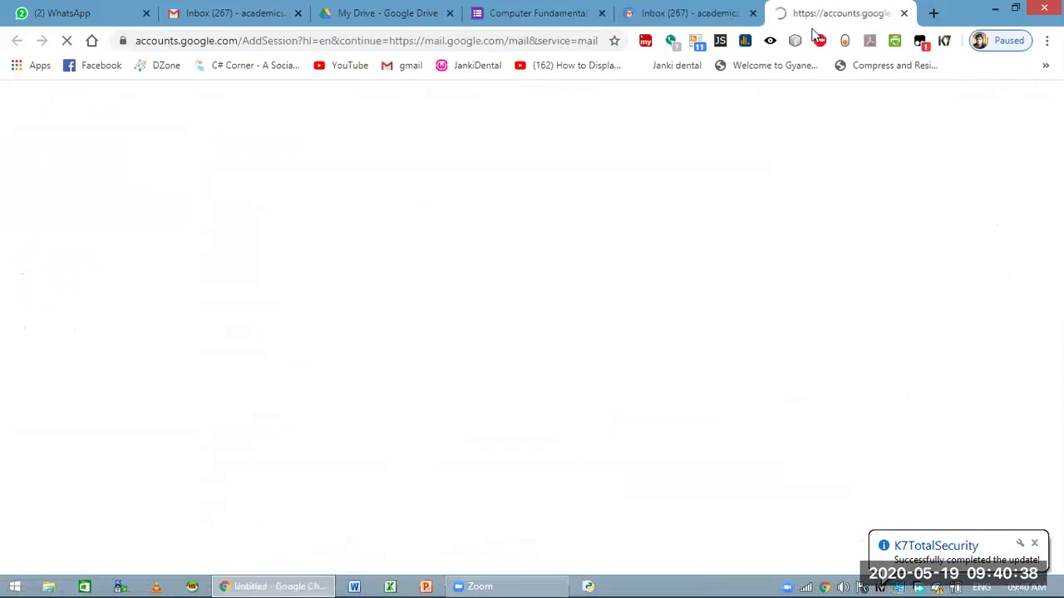
click(753, 12)
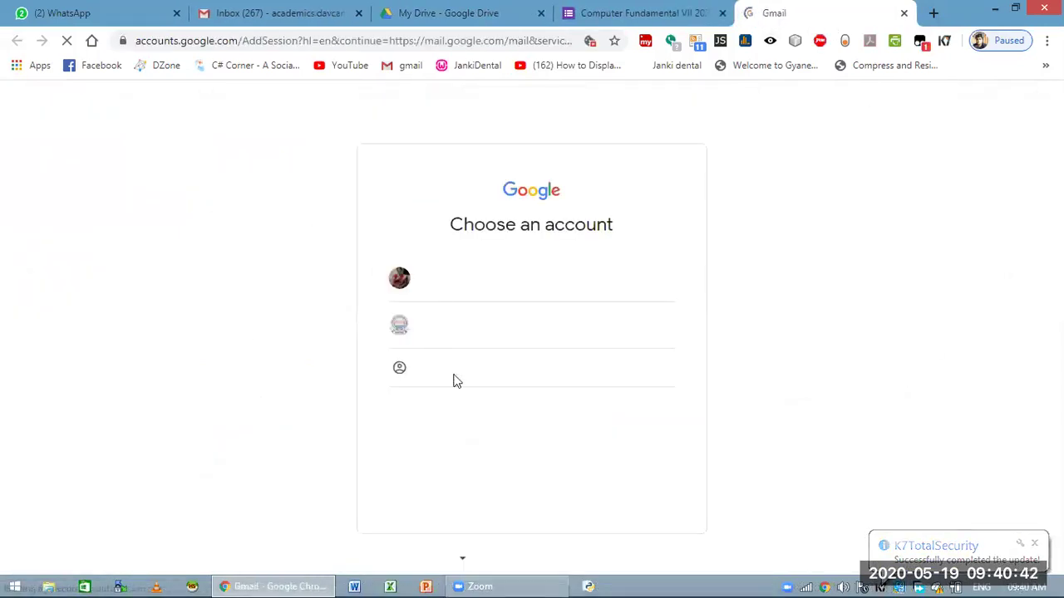
Sign in with a different account by entering the student's email and password.
click(441, 375)
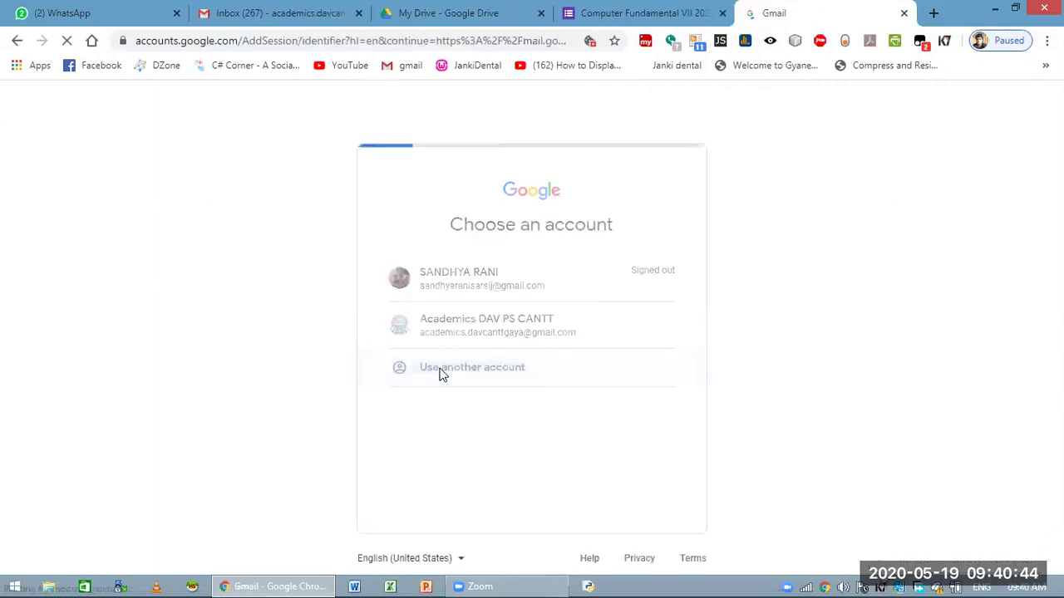
click(660, 470)
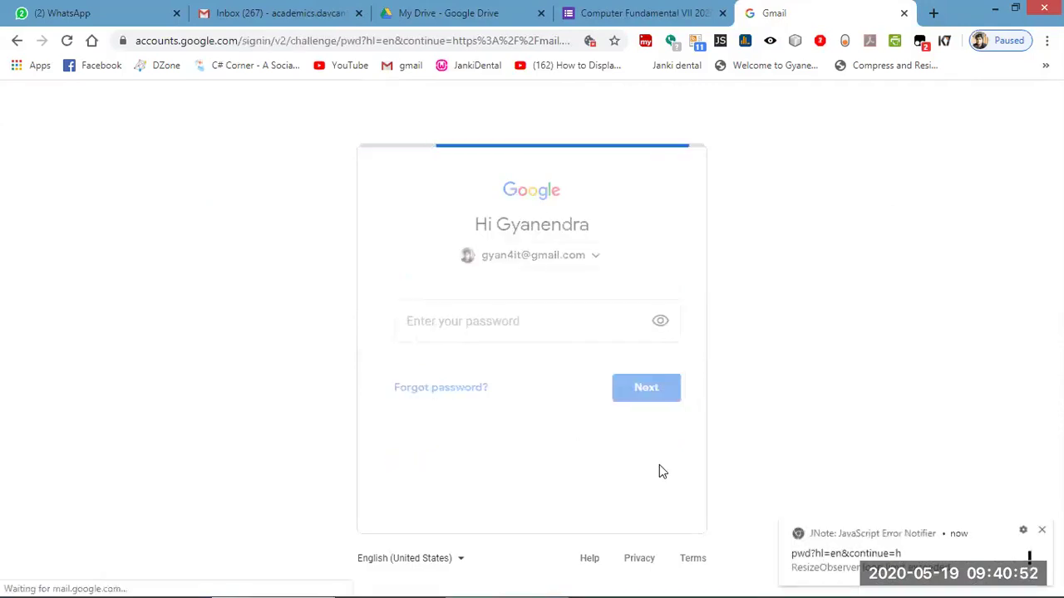
text(•••••••••)
key(Return)
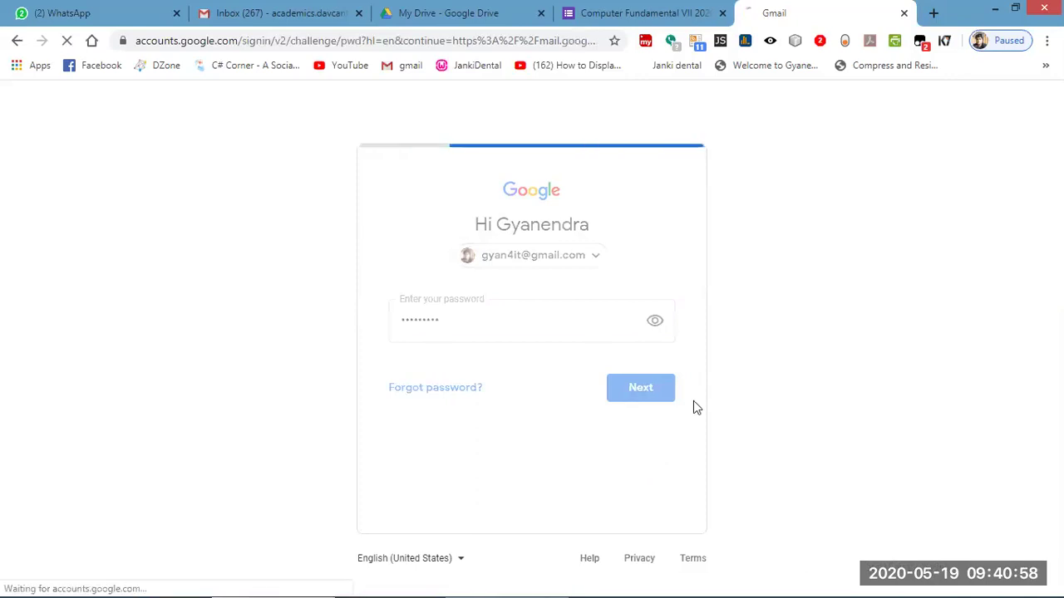
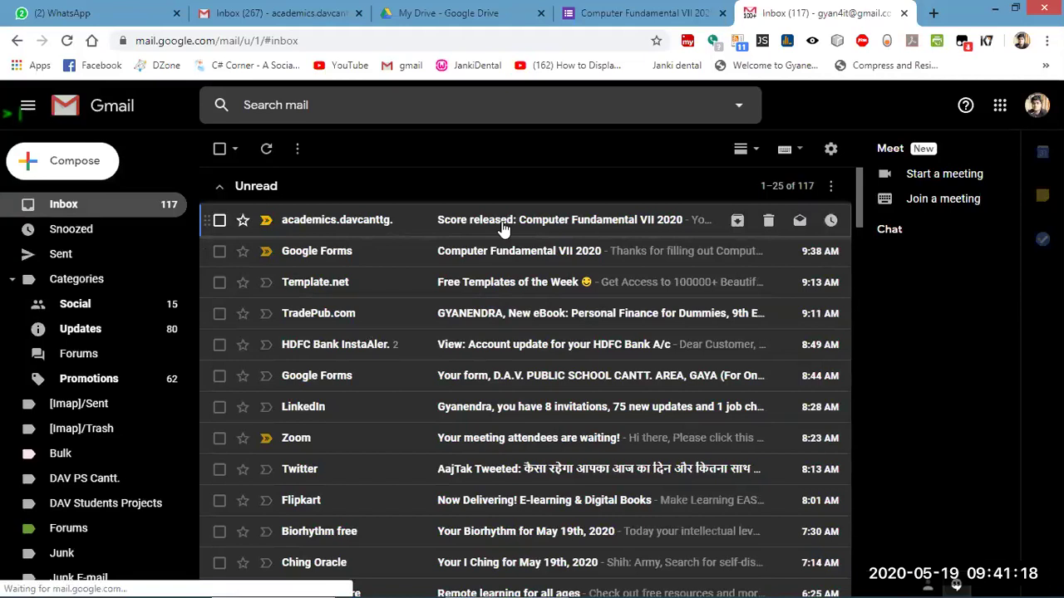
Open the 'Score released' email in Gmail and view the graded 3/4 quiz response.
click(305, 14)
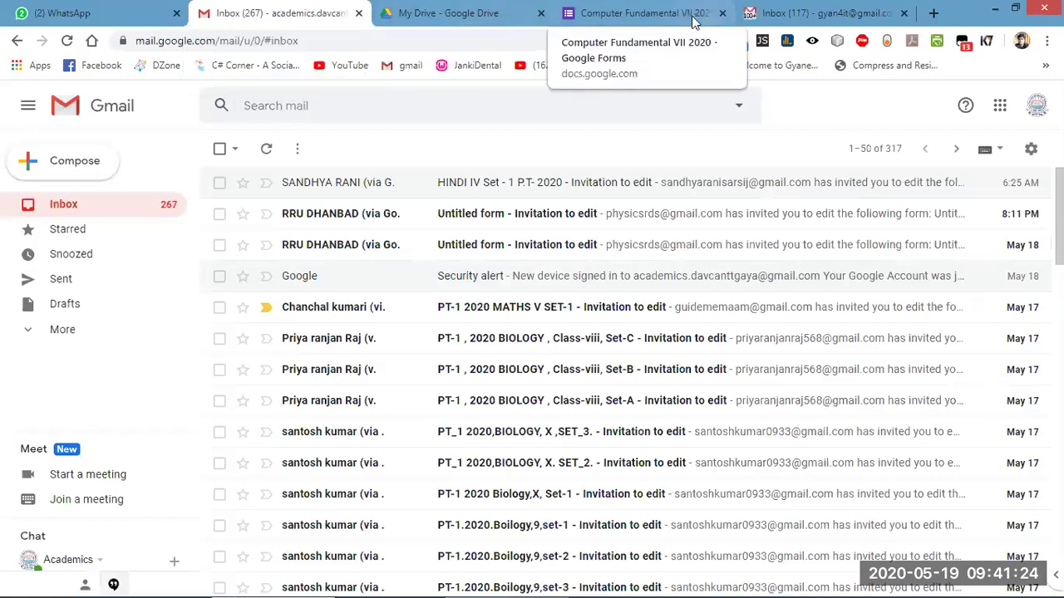
click(793, 15)
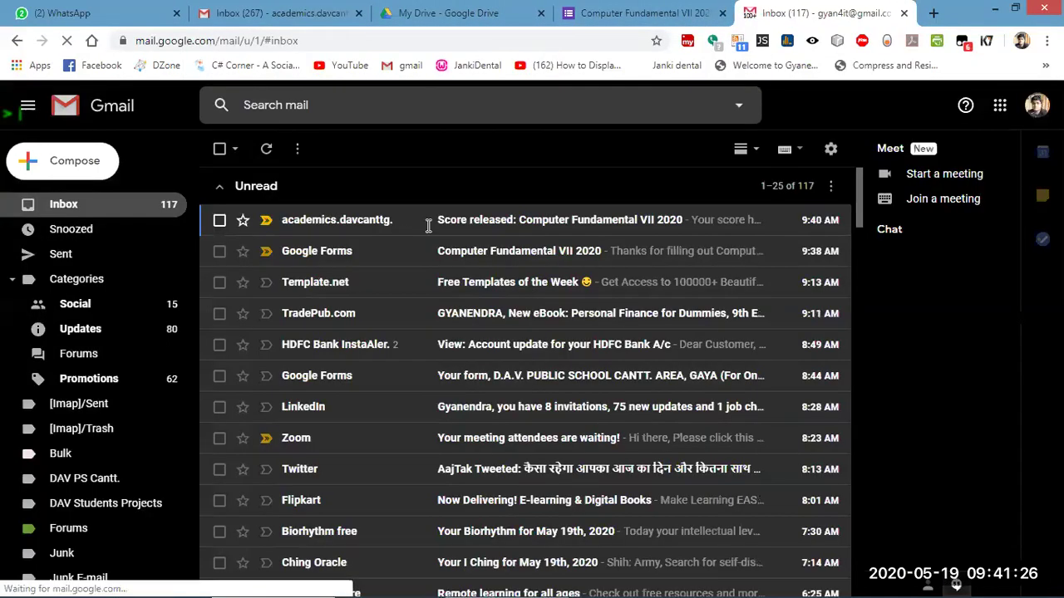
click(482, 223)
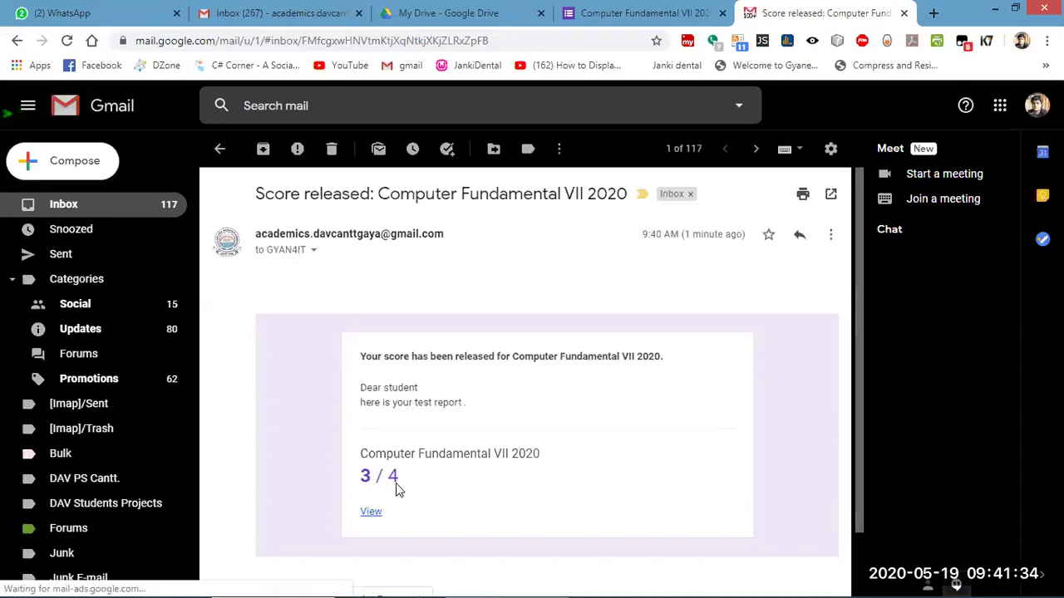
scroll(399, 487, down, 3)
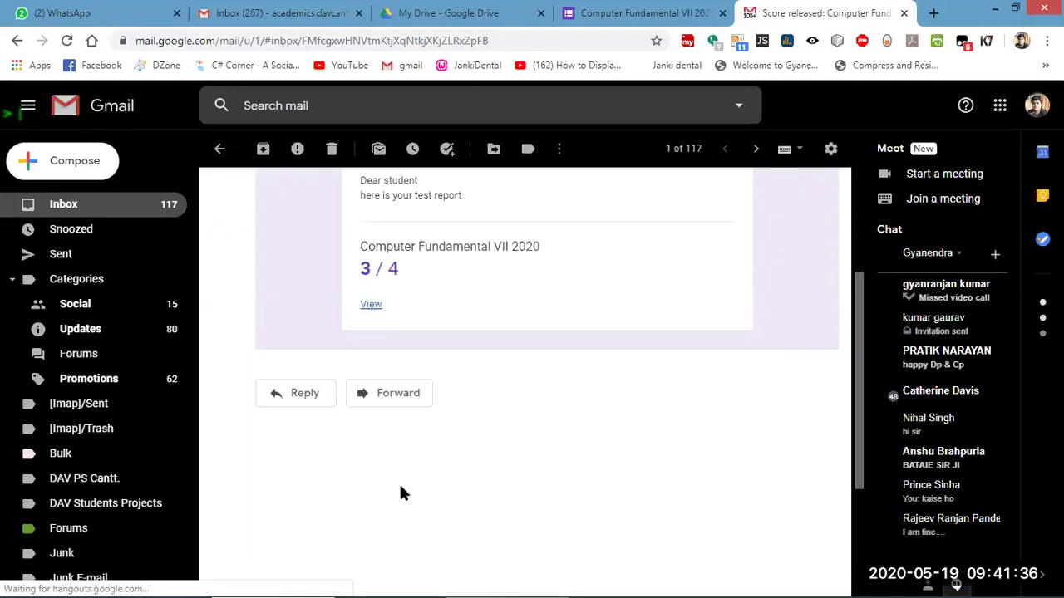
click(371, 307)
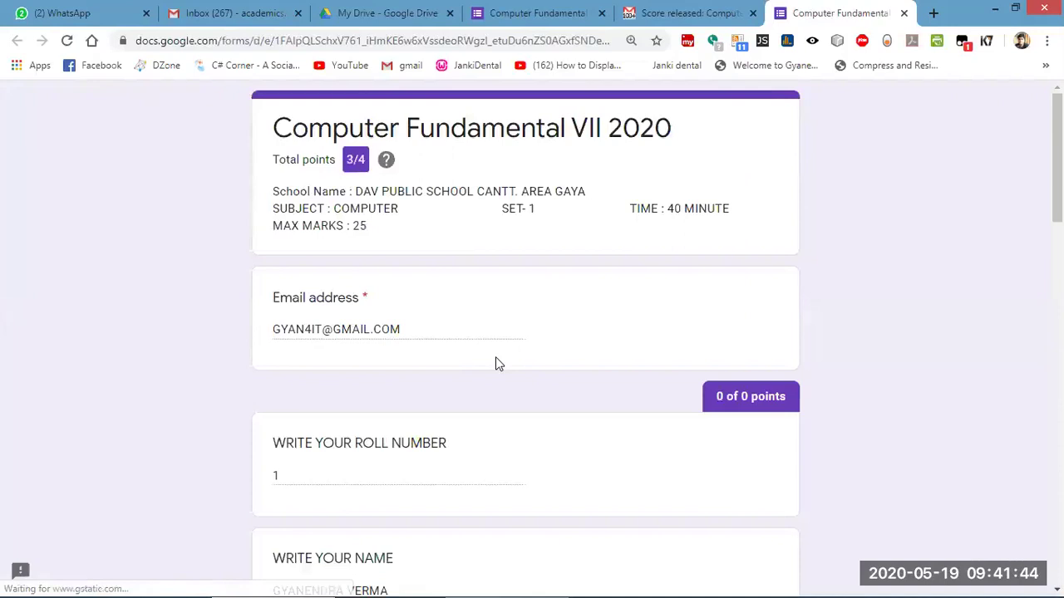
Scroll through the graded response to check which answers were marked right or wrong.
scroll(495, 359, down, 4)
scroll(497, 363, down, 8)
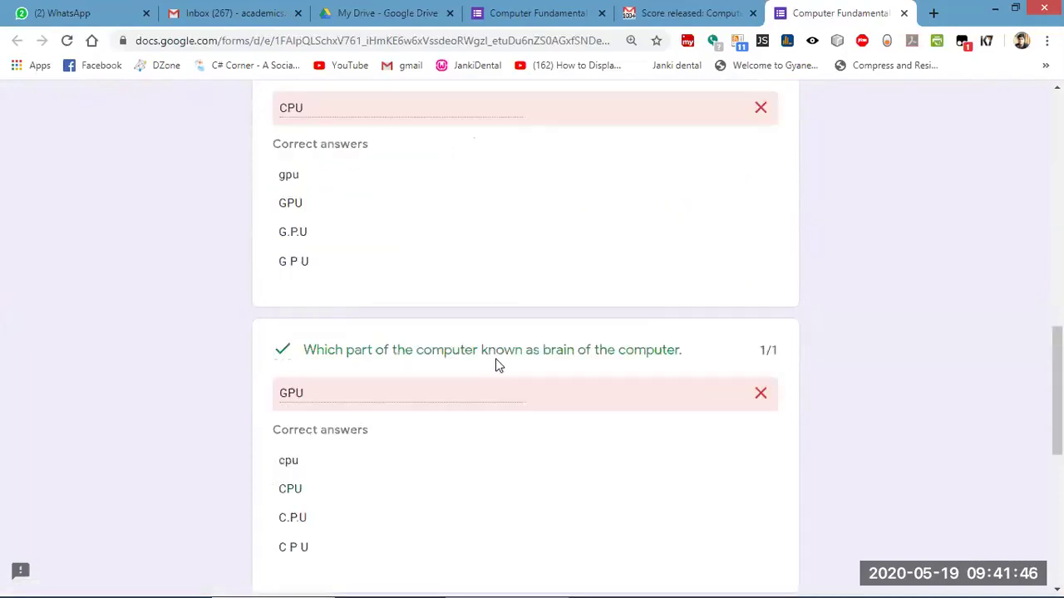
scroll(494, 368, down, 5)
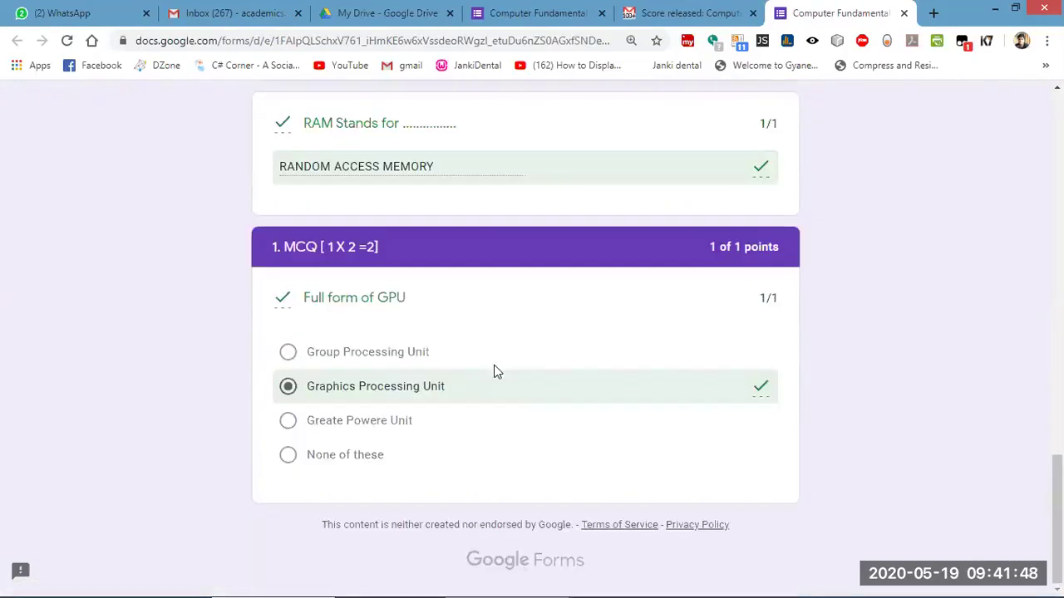
scroll(493, 371, up, 4)
scroll(491, 373, up, 10)
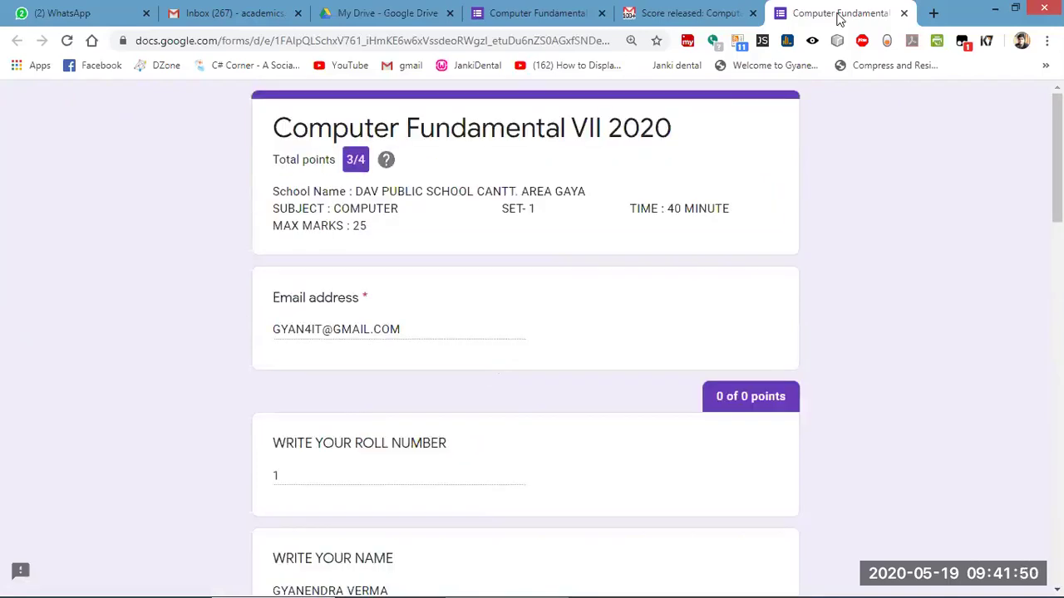
Close the graded response and the Score released email tab, returning to the Forms responses page.
click(905, 14)
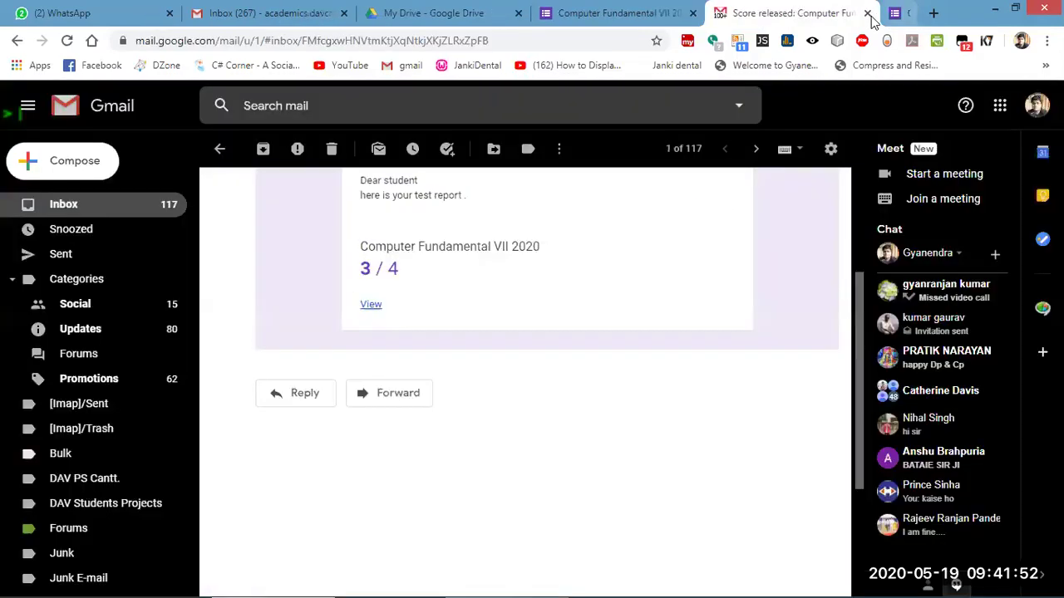
scroll(408, 333, up, 3)
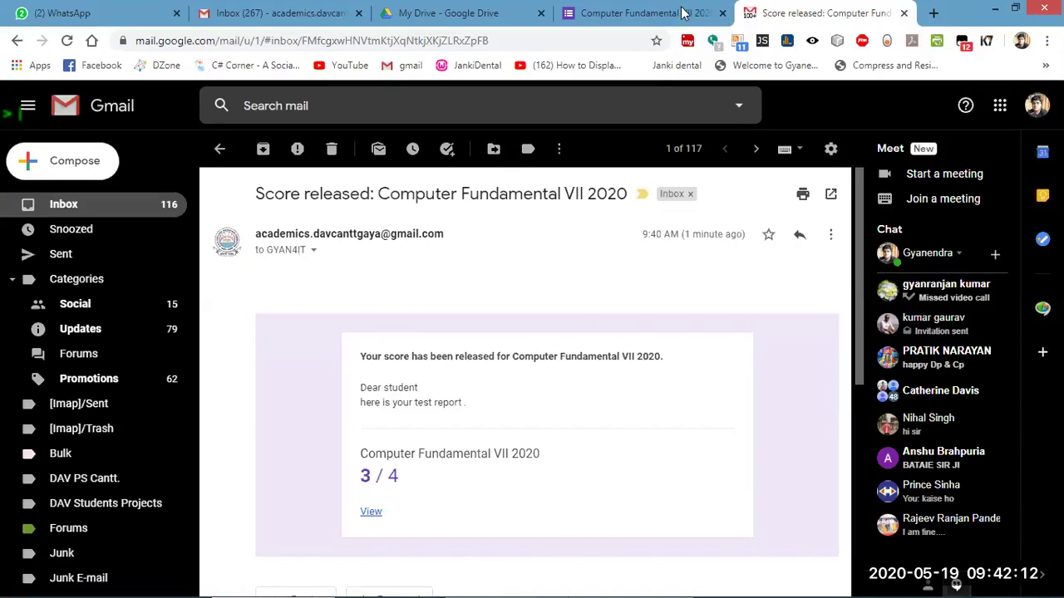
key(ctrl+w)
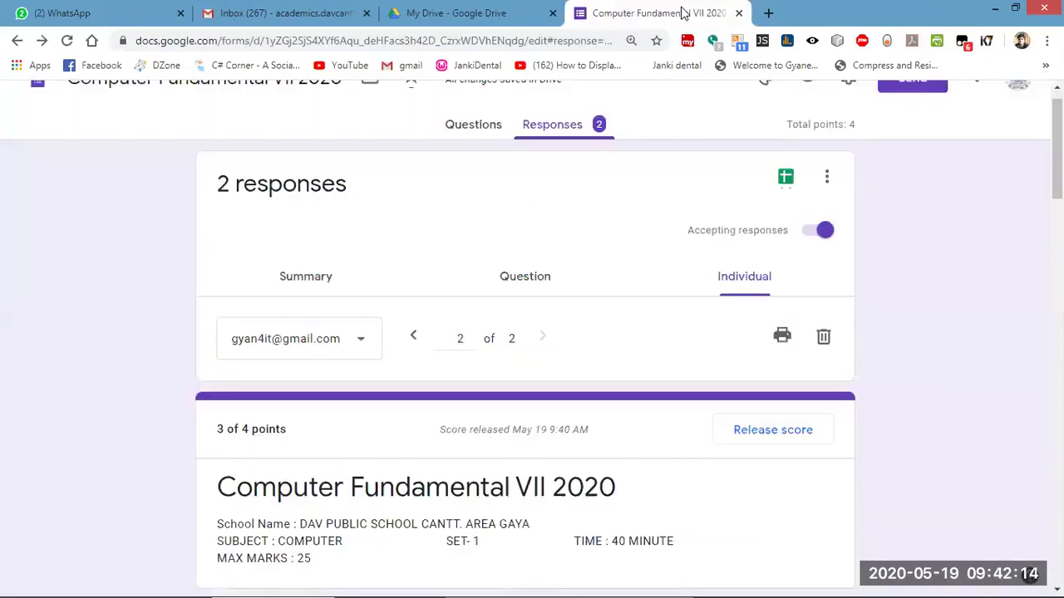
Switch to the Questions editor and scroll down to Section 3's 'Full form of GPU' question.
click(473, 127)
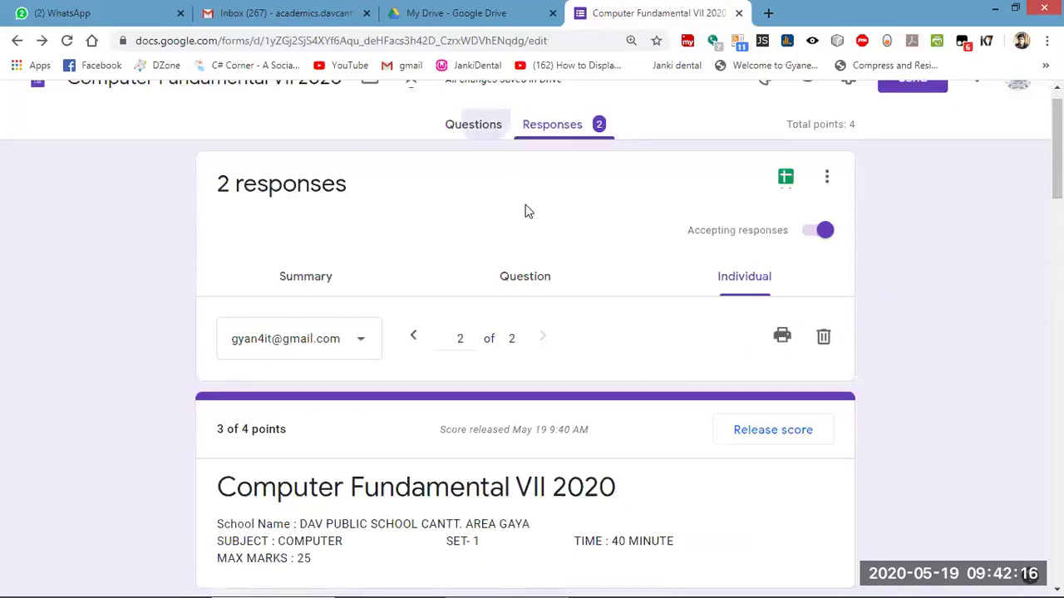
scroll(396, 337, down, 8)
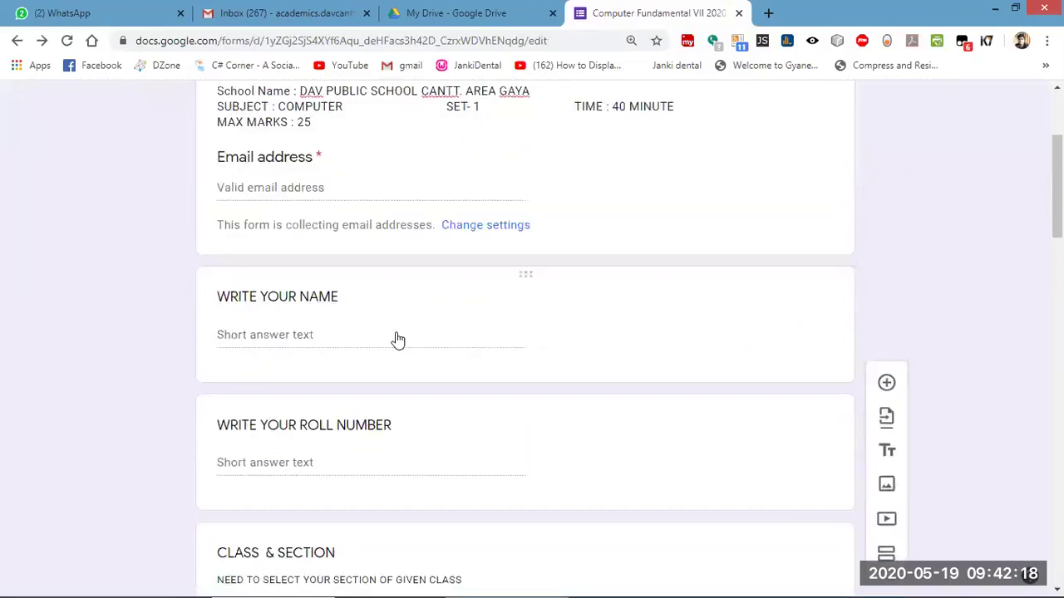
scroll(396, 337, down, 5)
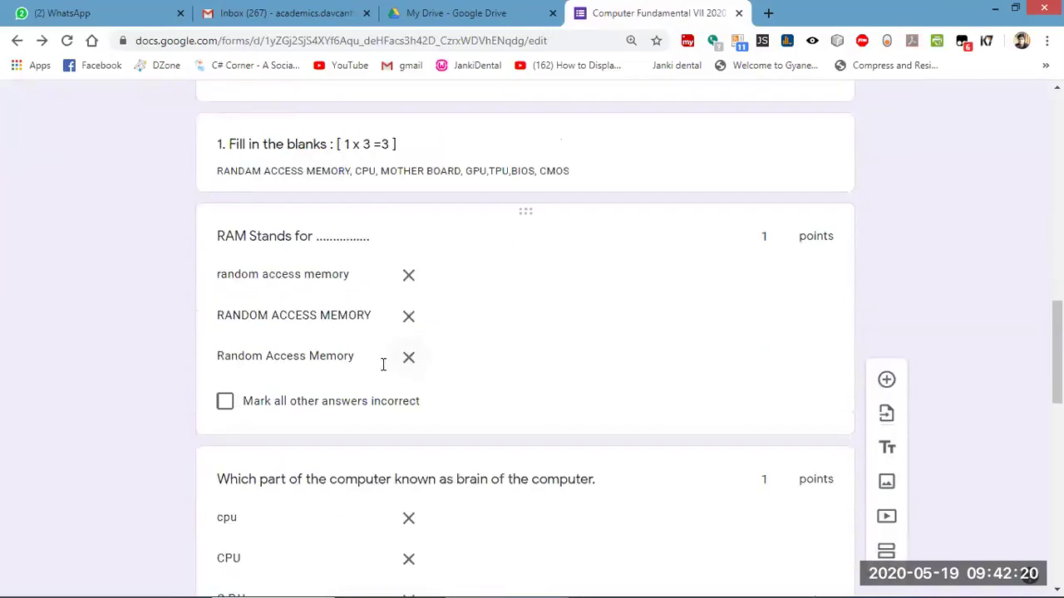
scroll(490, 378, down, 5)
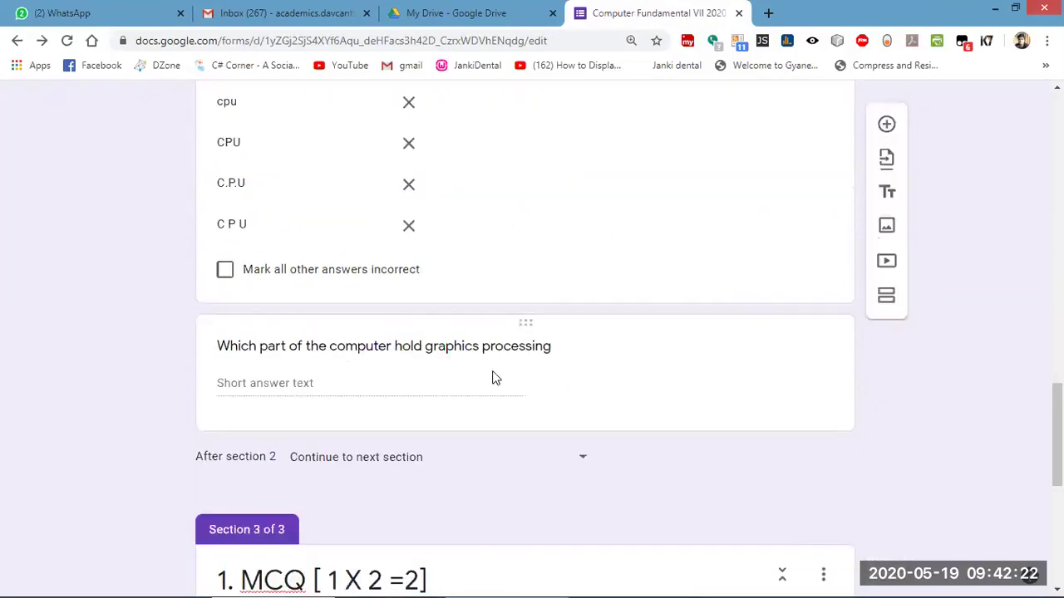
scroll(493, 374, up, 8)
scroll(490, 384, down, 10)
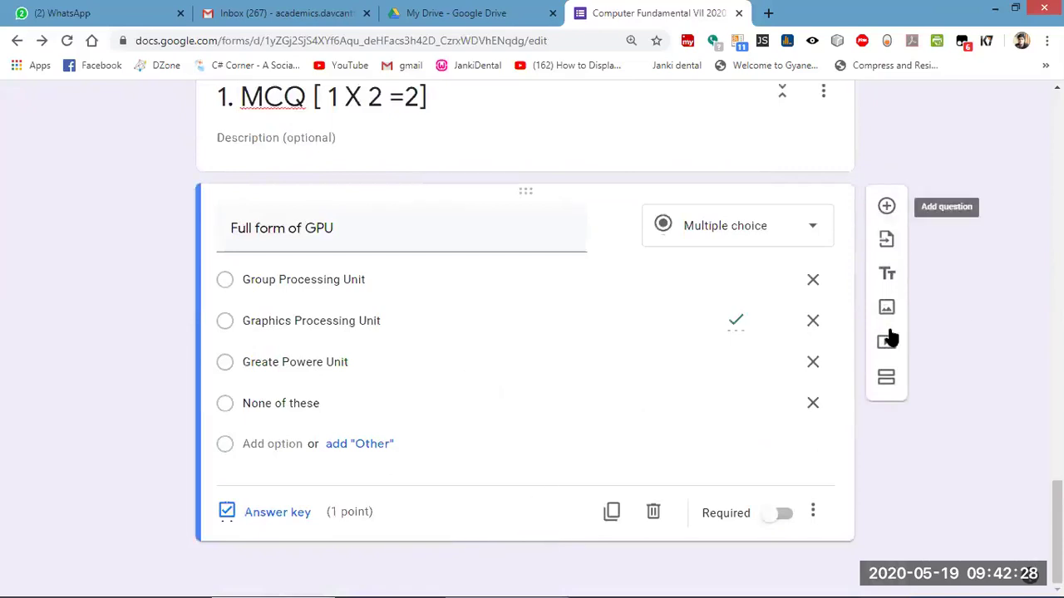
click(887, 241)
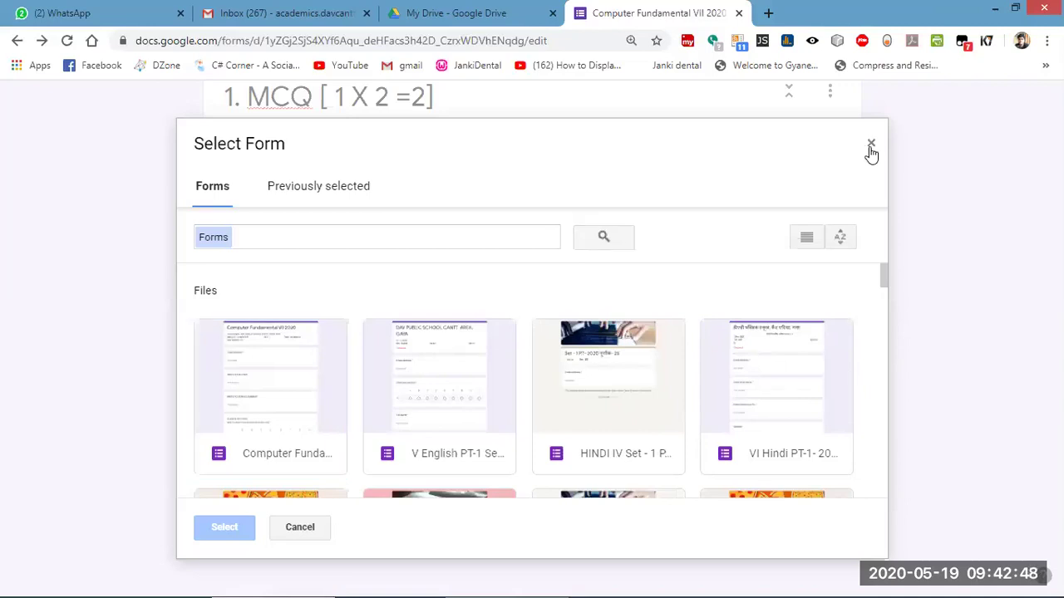
click(887, 281)
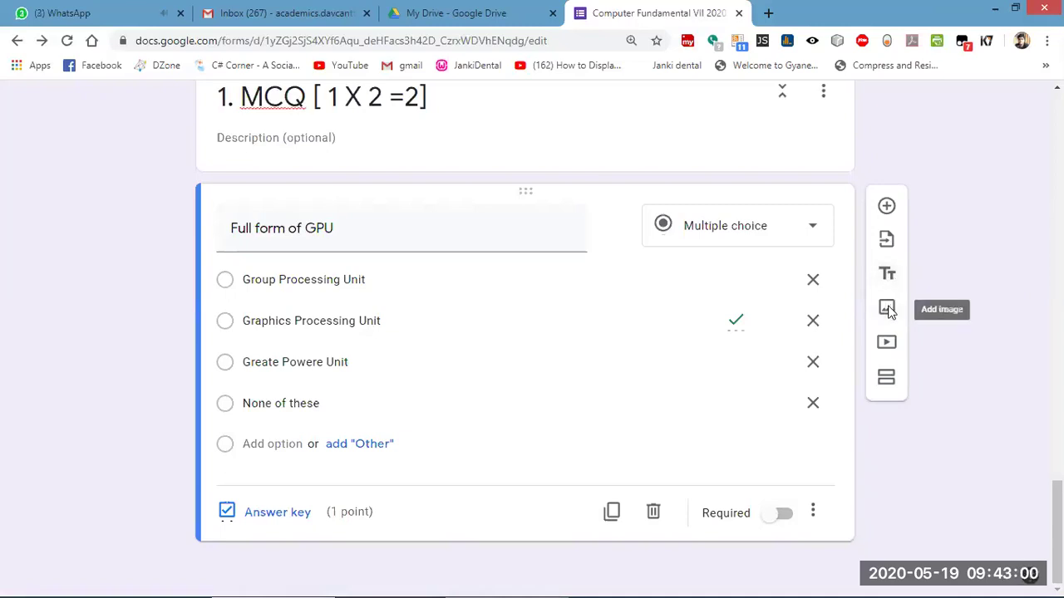
Select the WRITE YOUR NAME question and bring up the Insert image dialog.
scroll(887, 309, up, 10)
scroll(814, 285, up, 12)
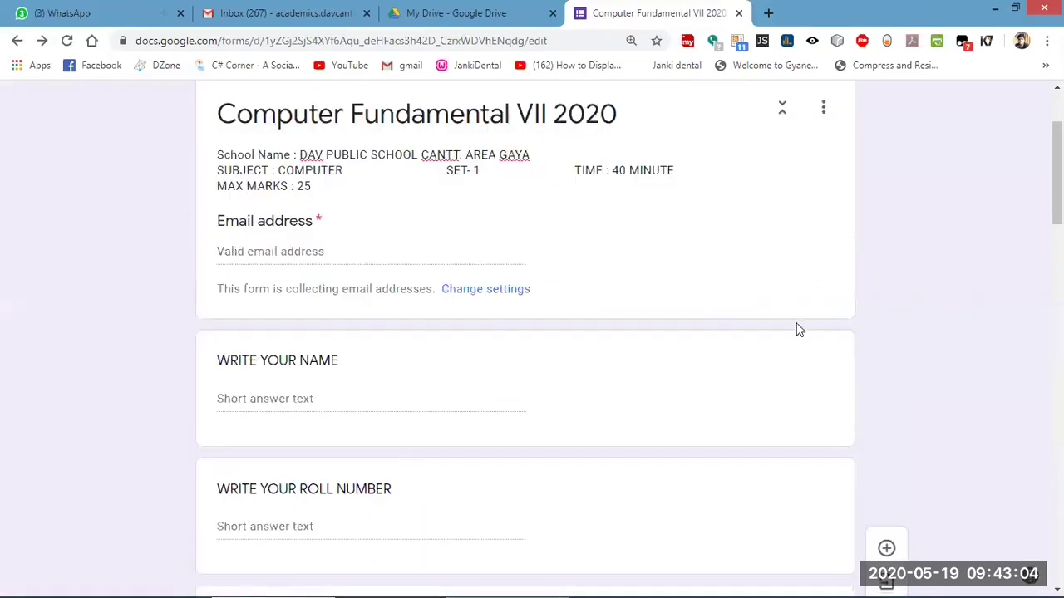
scroll(817, 283, down, 1)
click(833, 296)
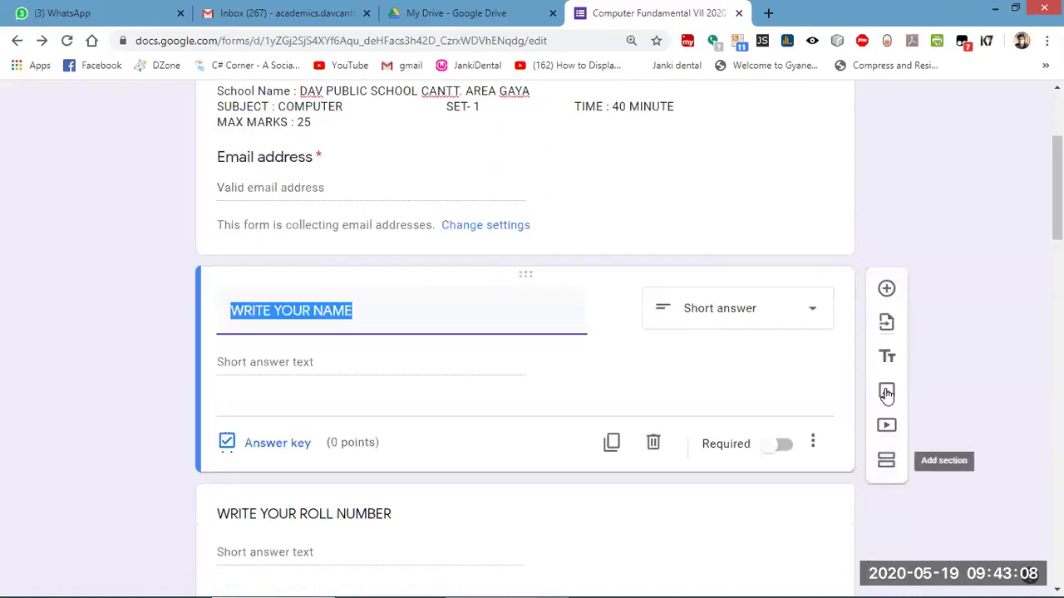
click(886, 392)
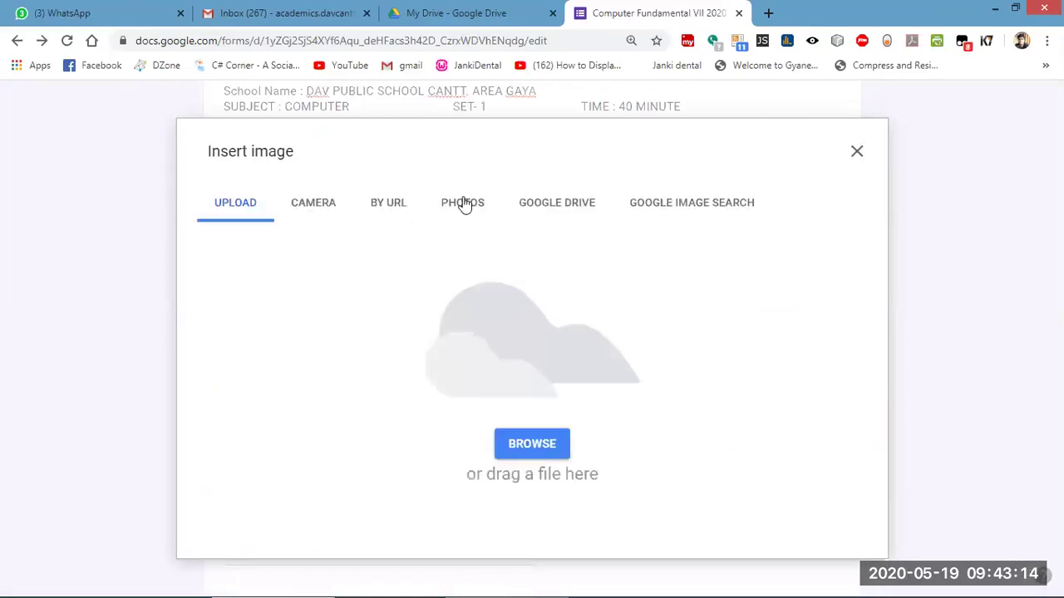
Search Google Images for 'dav logo' and insert the purple DAV logo after WRITE YOUR NAME.
click(465, 206)
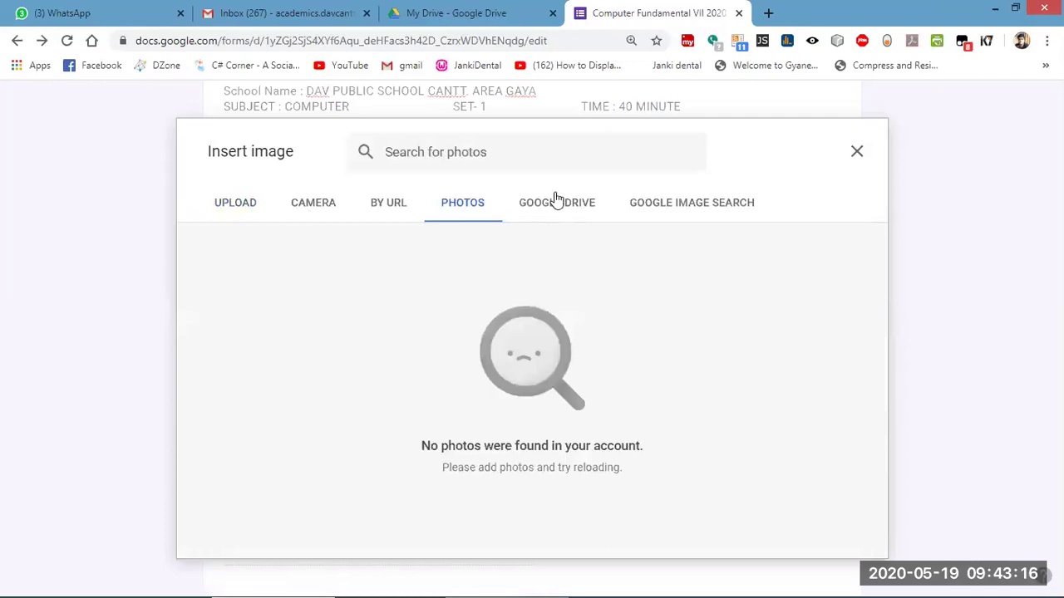
click(561, 204)
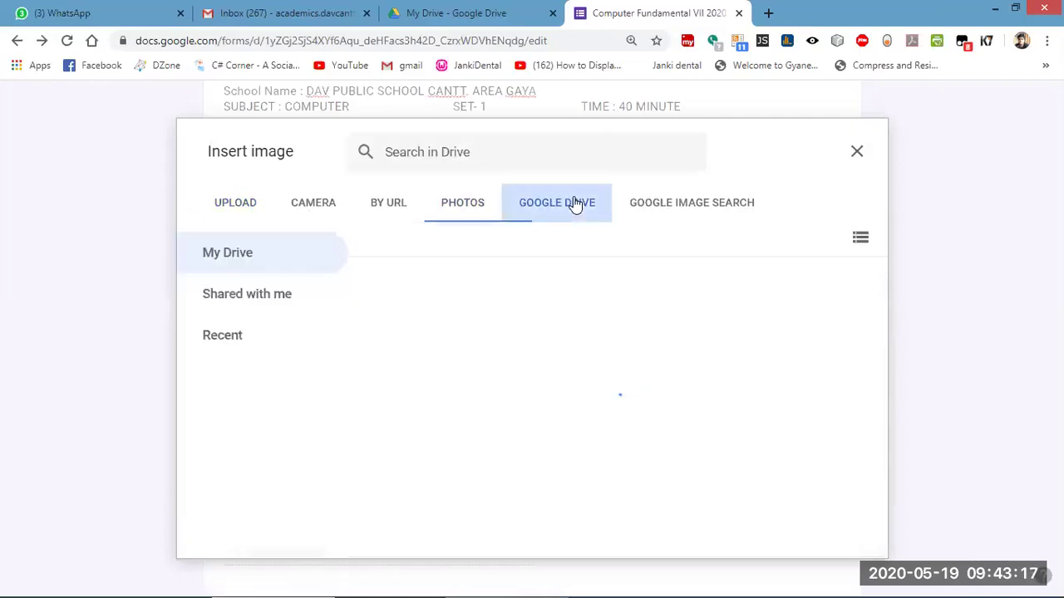
click(655, 210)
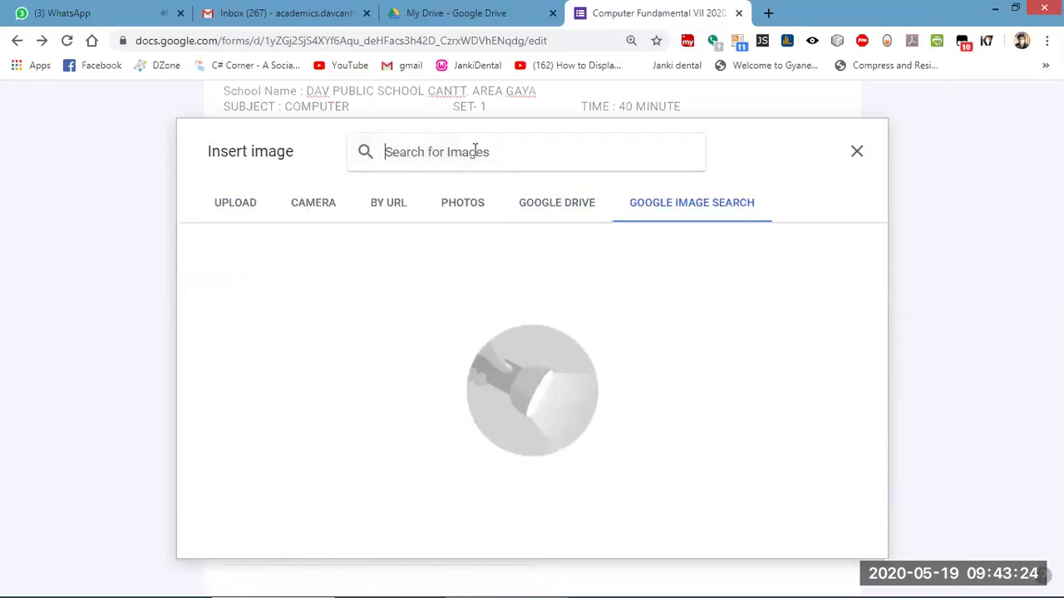
text(dav )
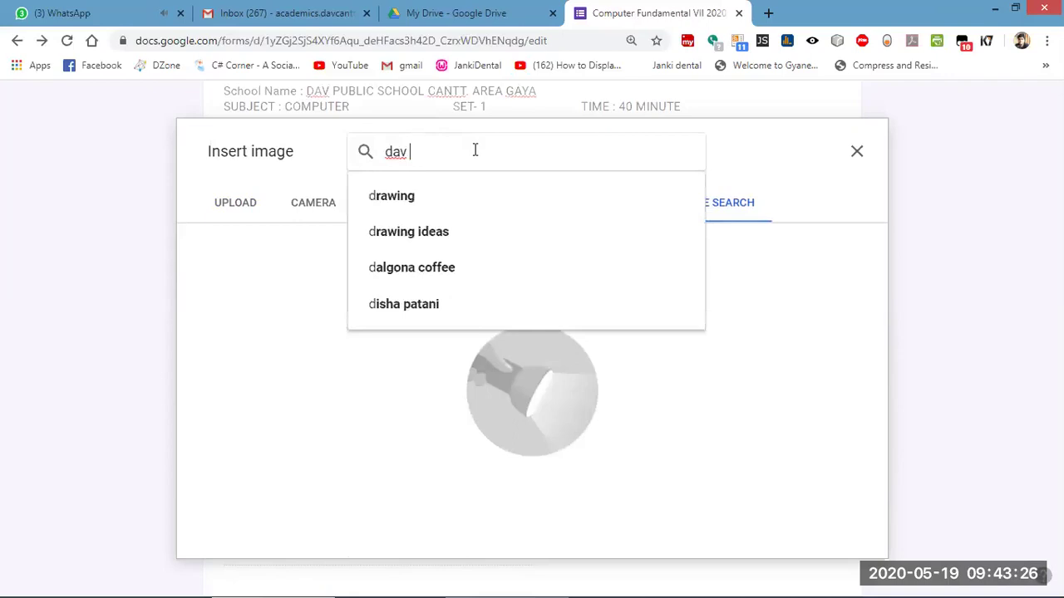
text(logo)
key(Return)
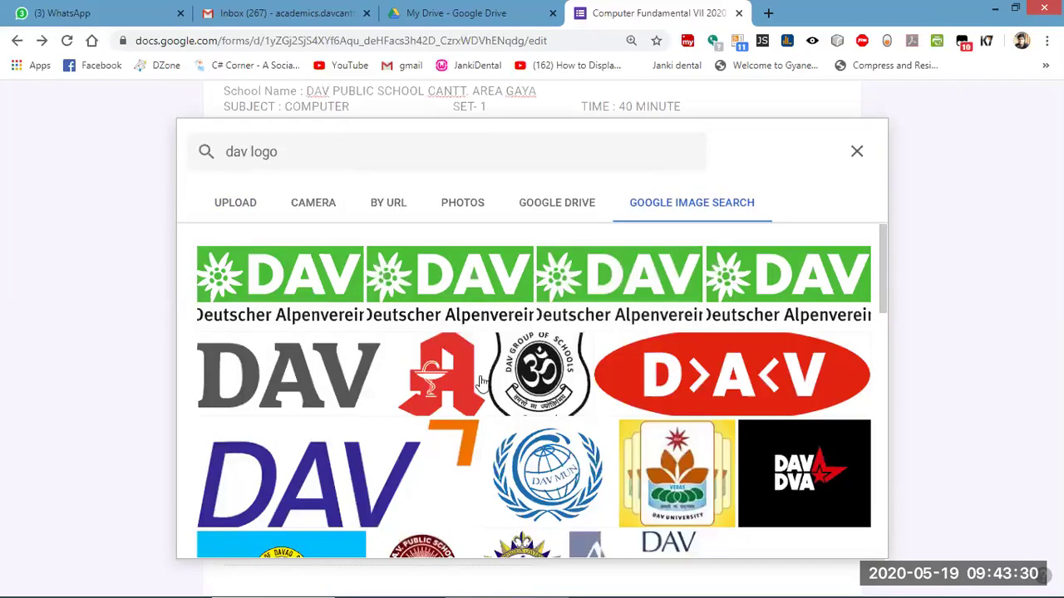
scroll(339, 291, down, 3)
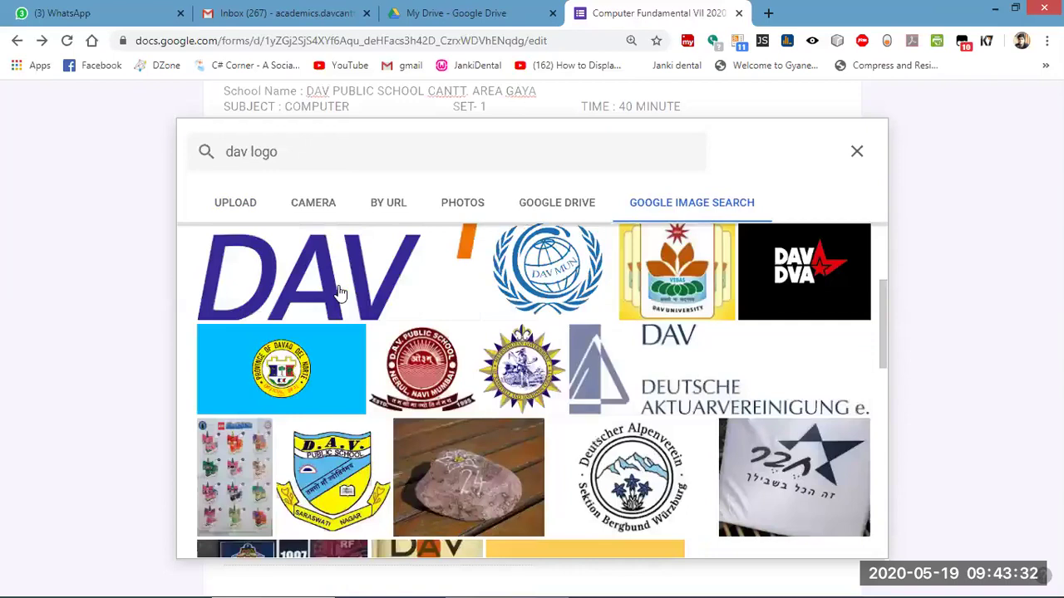
click(339, 293)
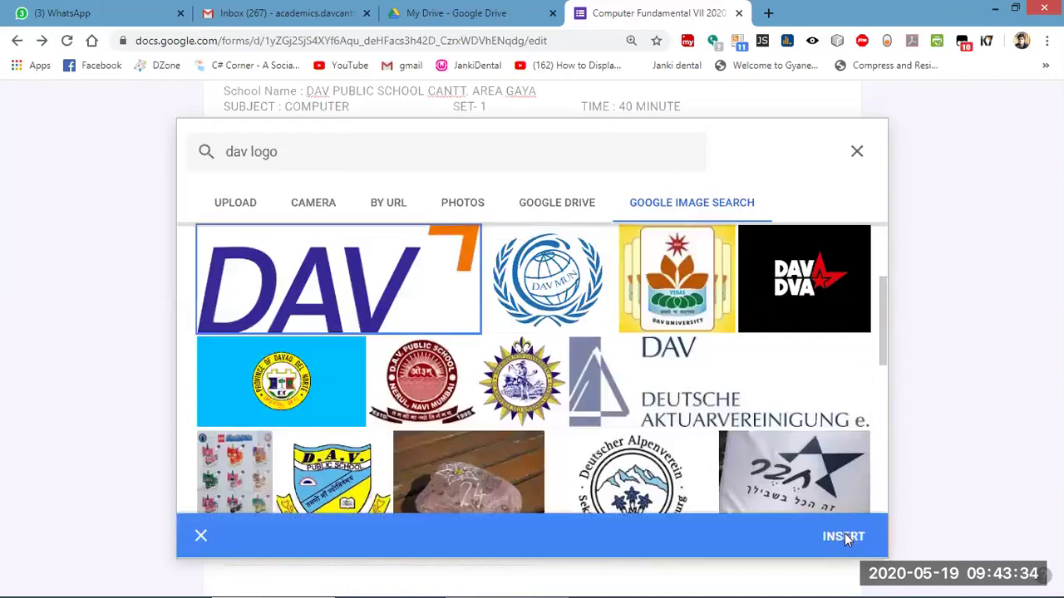
click(844, 536)
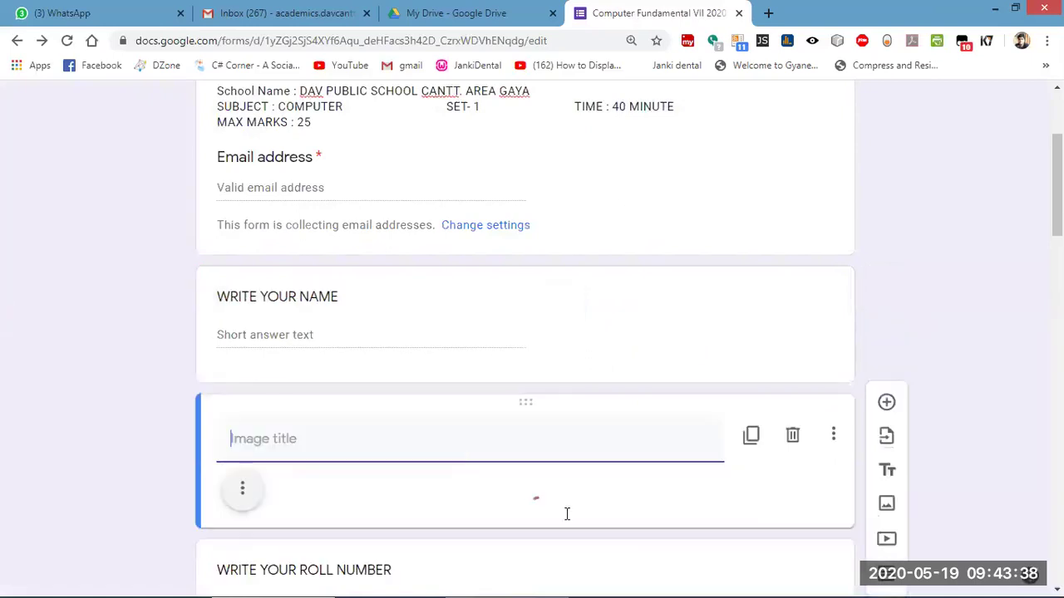
Preview the quiz as a respondent, which reports you've already responded.
scroll(507, 374, down, 4)
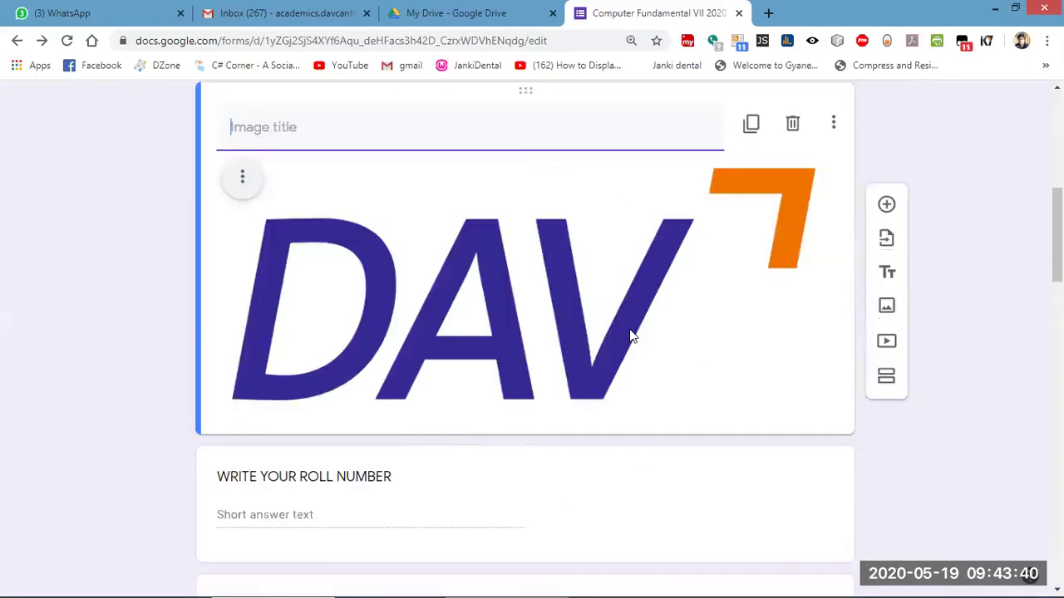
scroll(630, 336, down, 1)
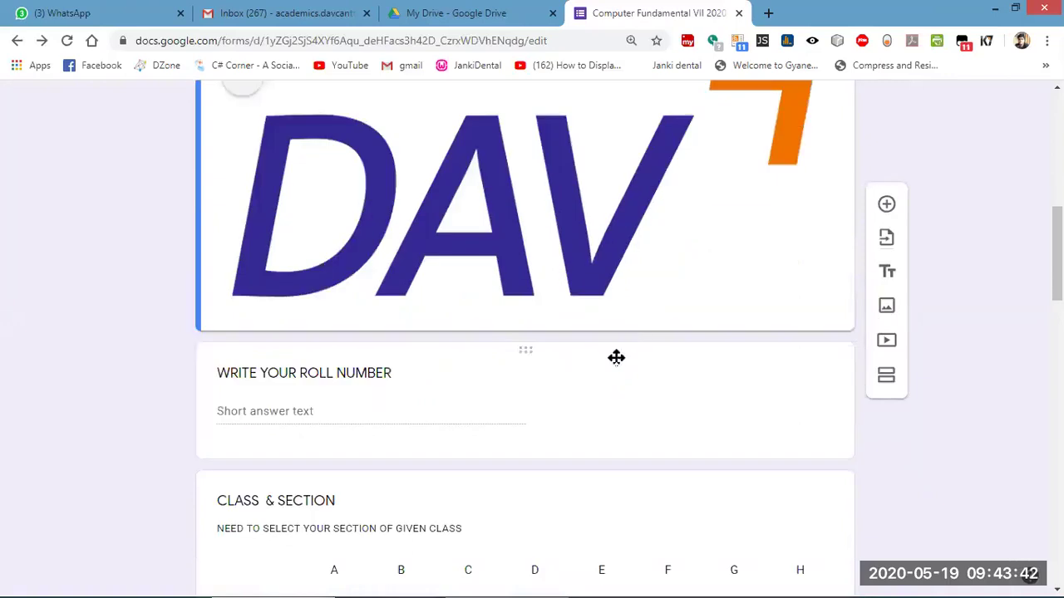
scroll(826, 116, up, 10)
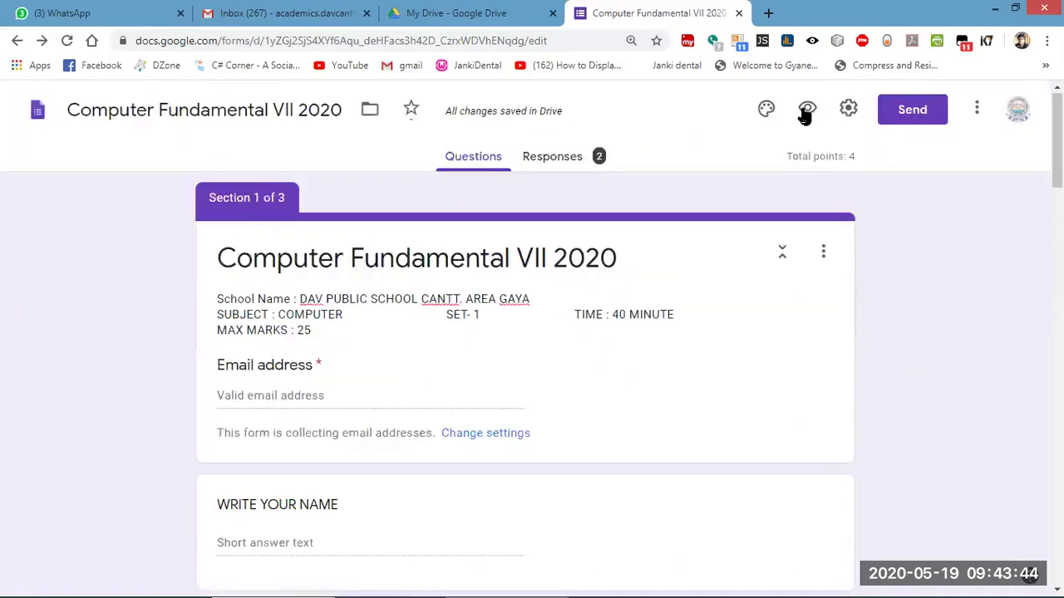
click(806, 111)
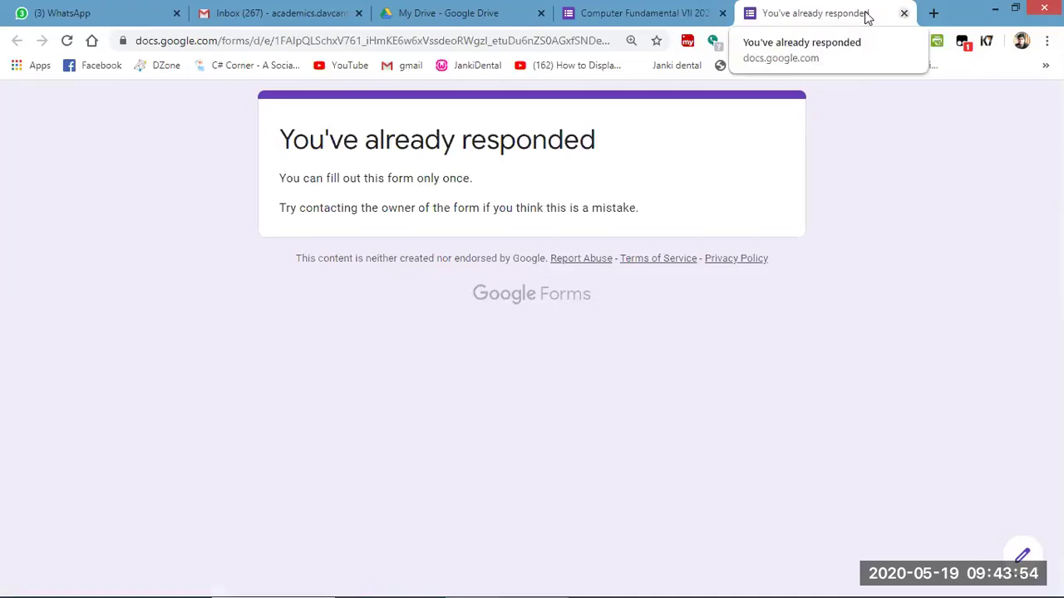
Close the preview, turn off 'Limit to 1 response' in Settings, save, and preview again.
key(ctrl+w)
click(316, 15)
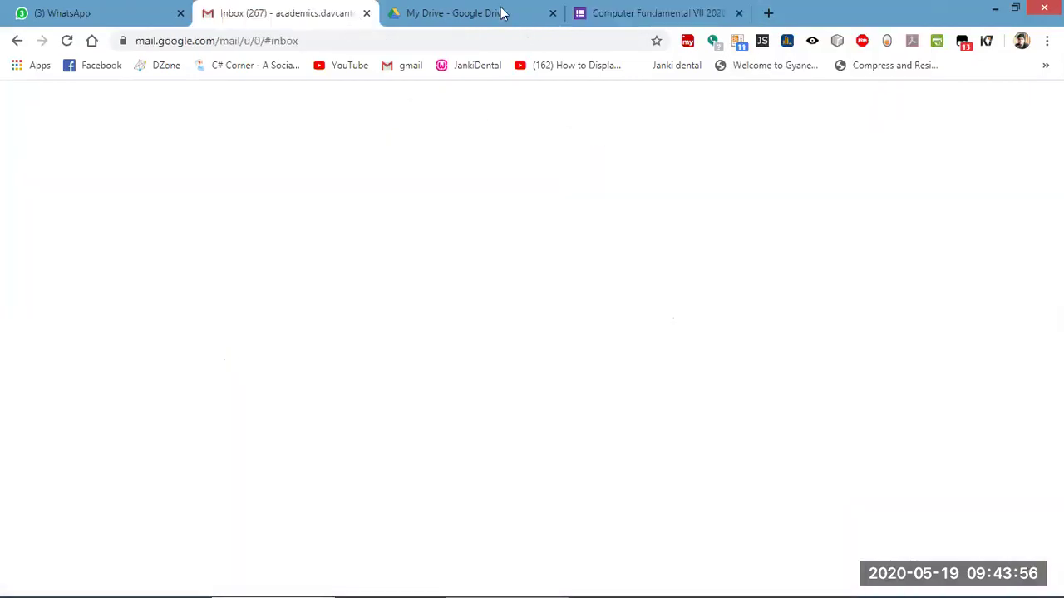
key(ctrl+Tab)
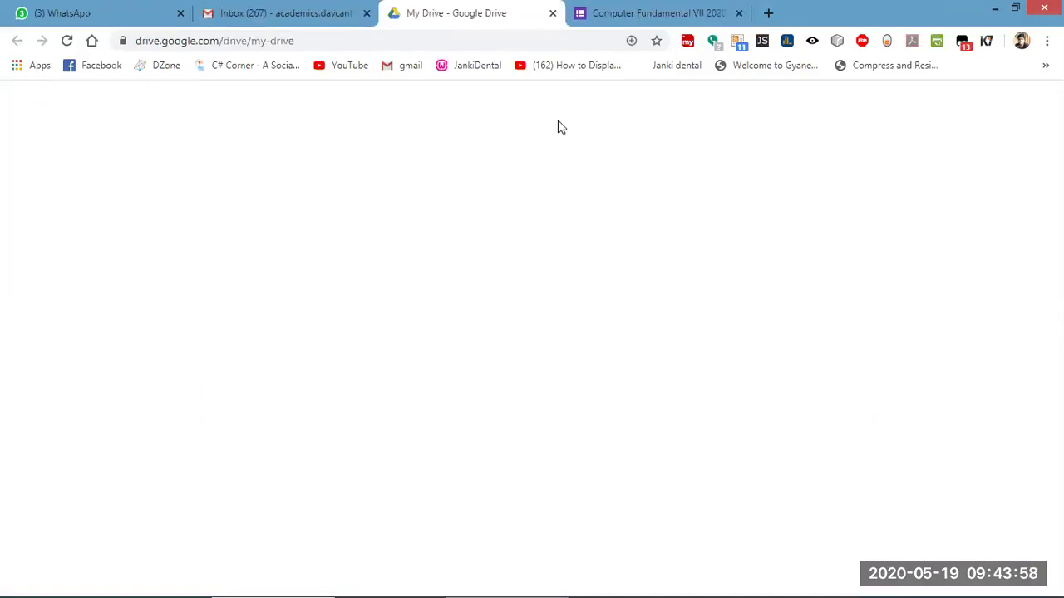
key(ctrl+Tab)
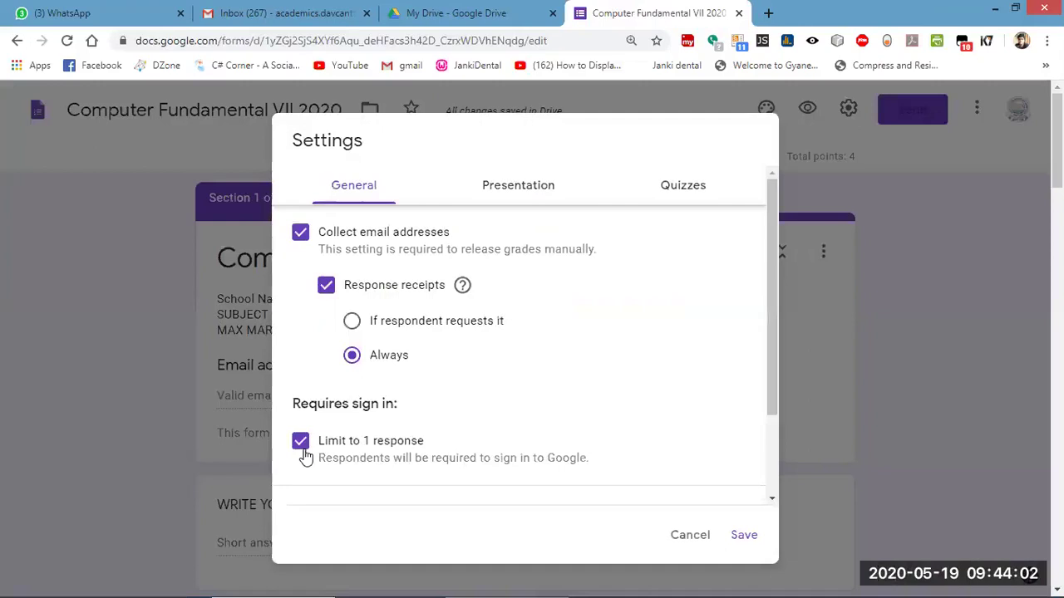
click(744, 535)
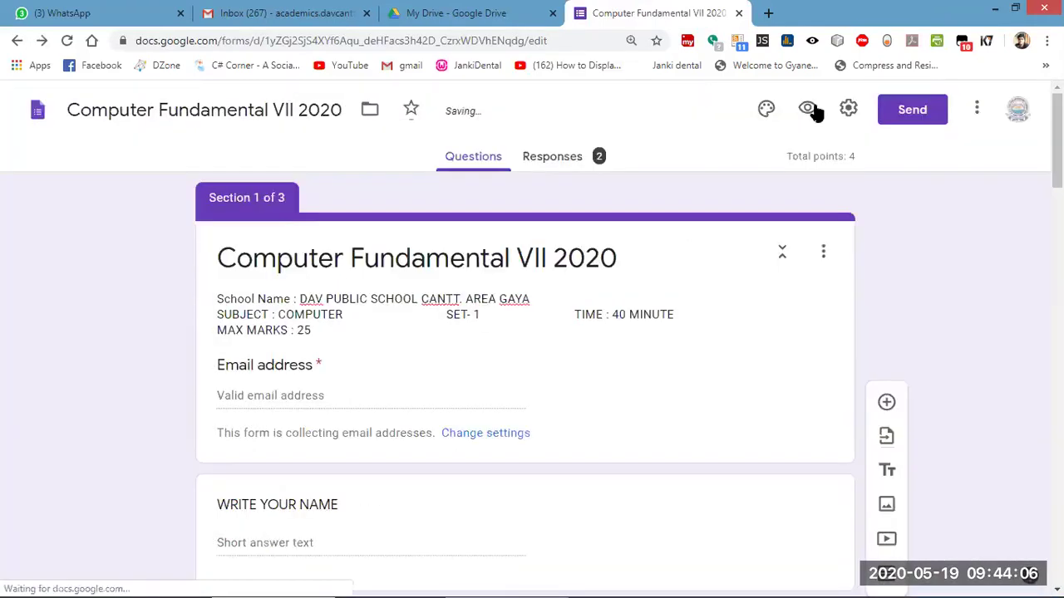
click(807, 109)
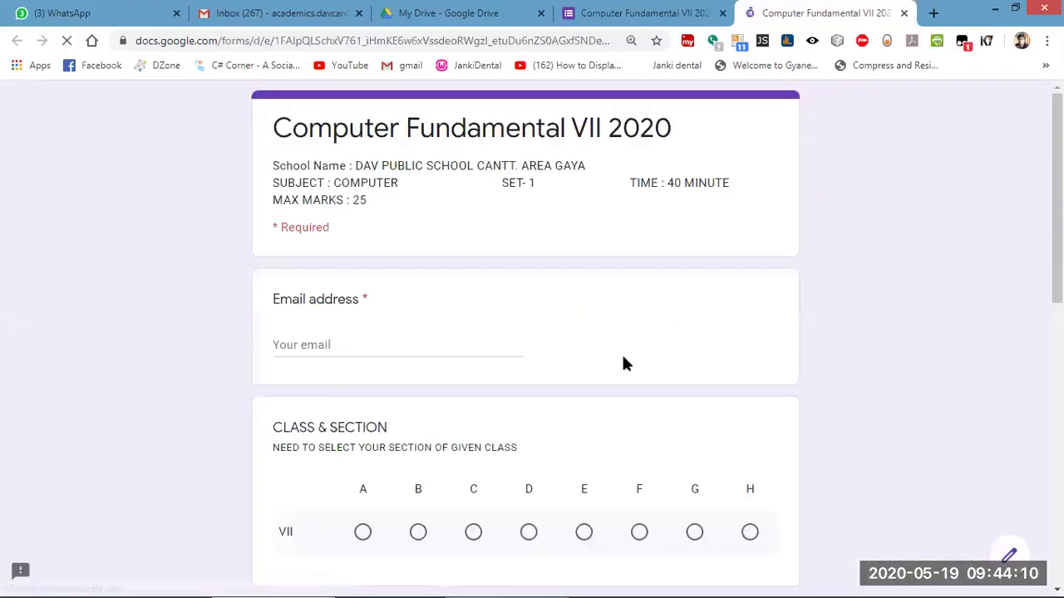
scroll(439, 408, down, 4)
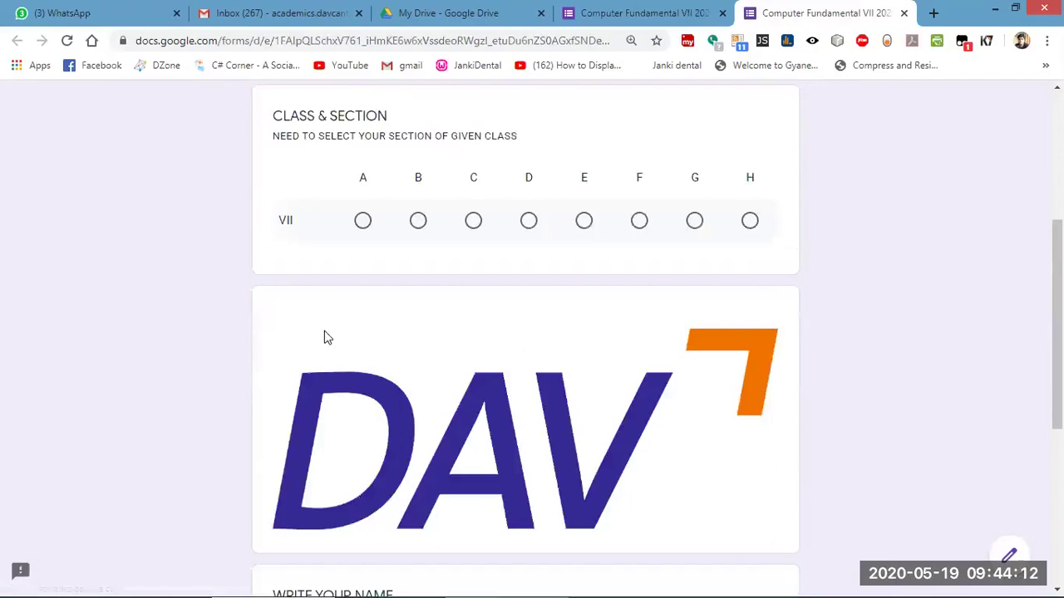
scroll(404, 280, down, 1)
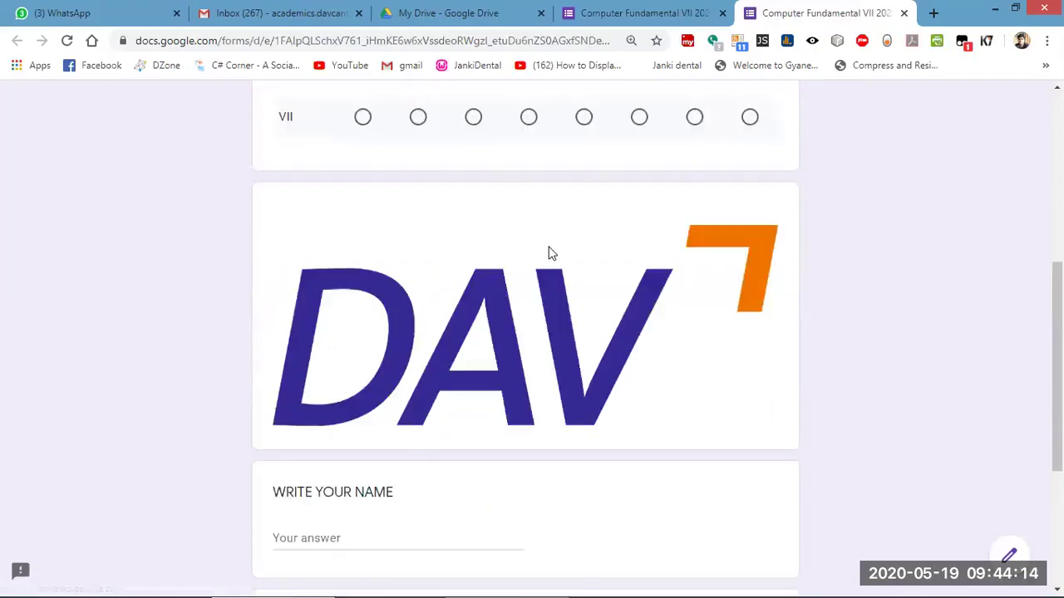
scroll(636, 299, down, 1)
scroll(523, 335, up, 1)
scroll(525, 335, up, 5)
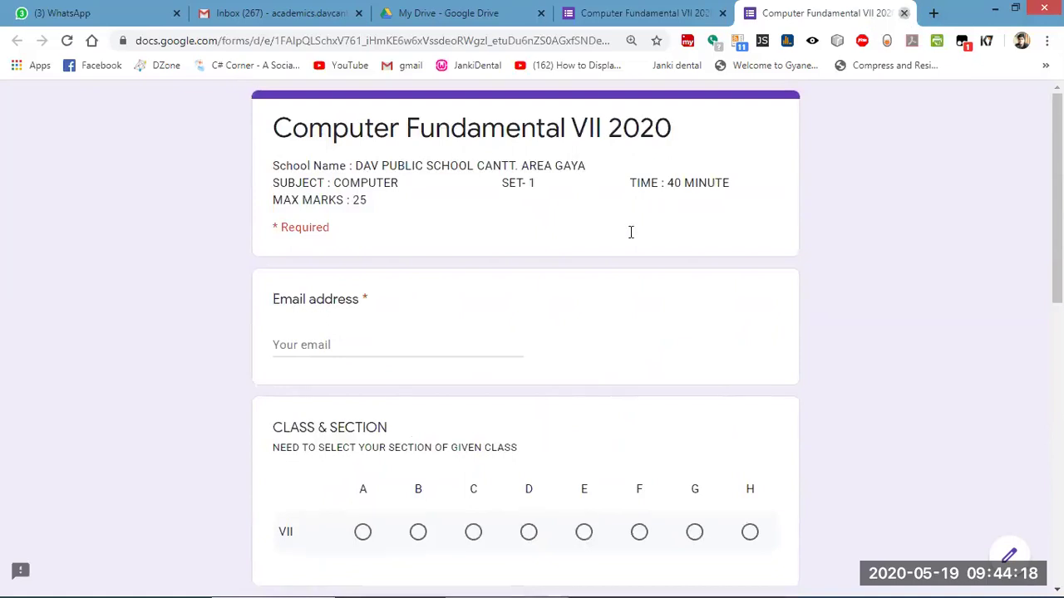
key(ctrl+w)
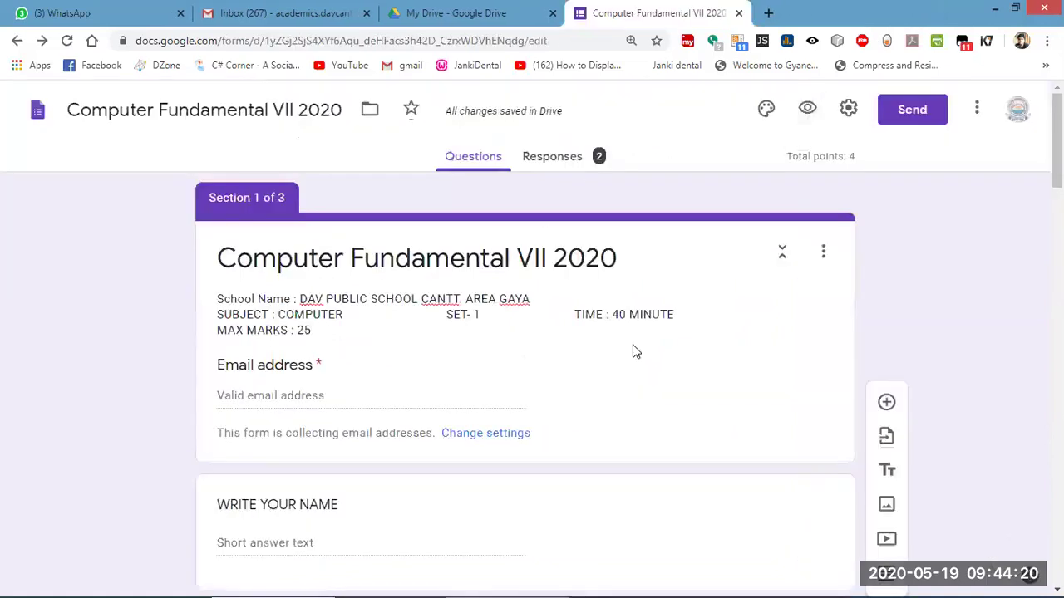
scroll(633, 352, down, 5)
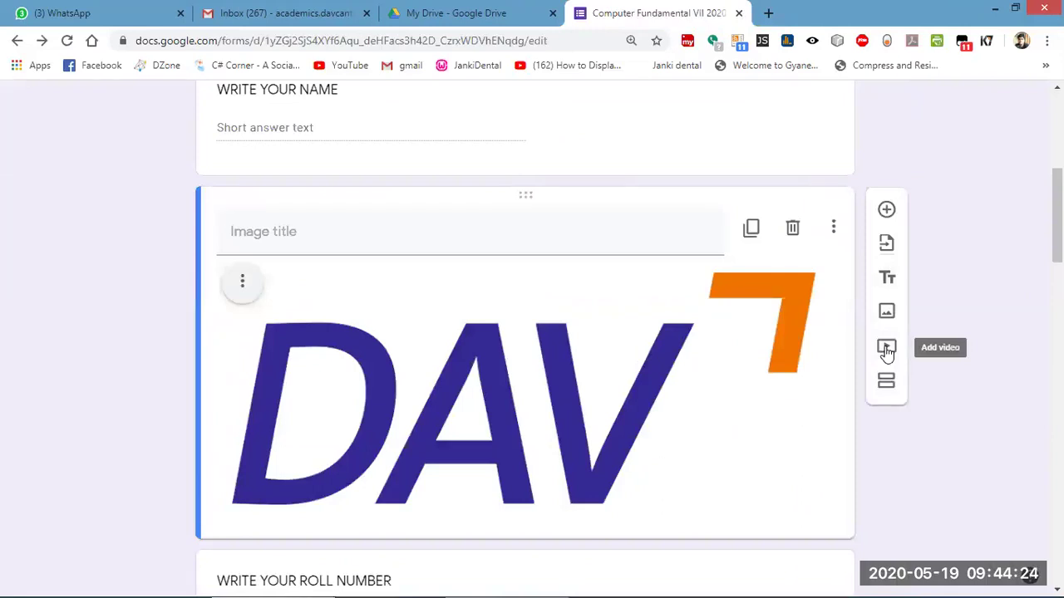
Delete the DAV logo image so WRITE YOUR NAME is directly followed by WRITE YOUR ROLL NUMBER.
click(790, 235)
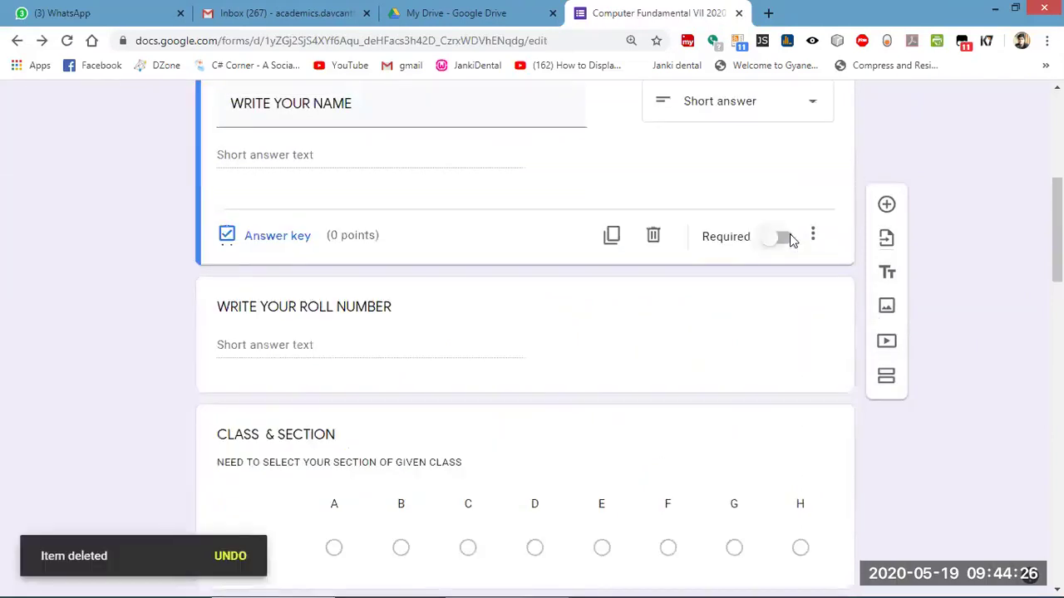
scroll(790, 238, up, 5)
scroll(662, 333, down, 3)
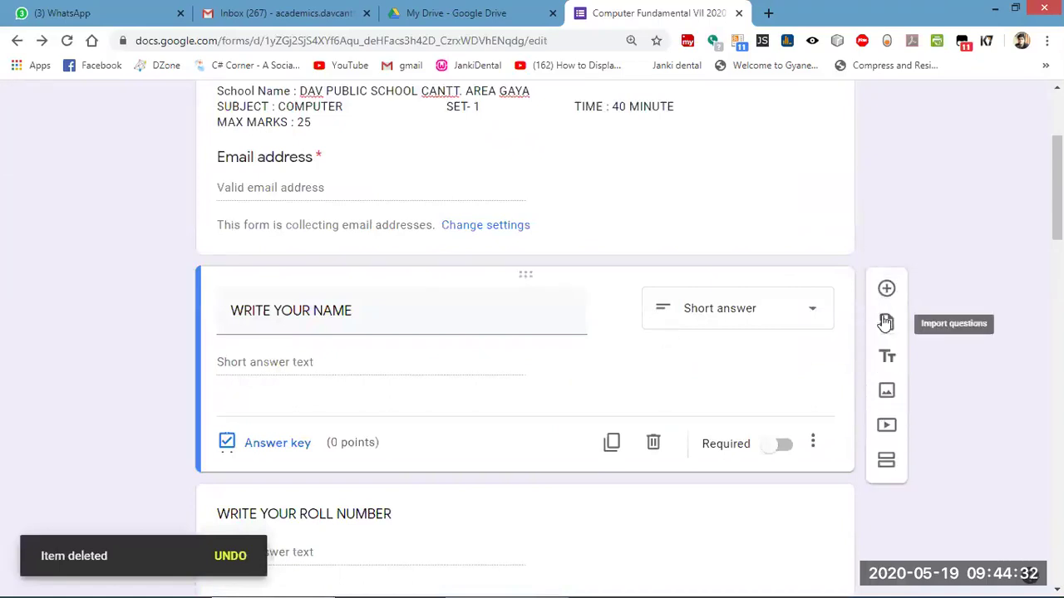
scroll(880, 349, up, 3)
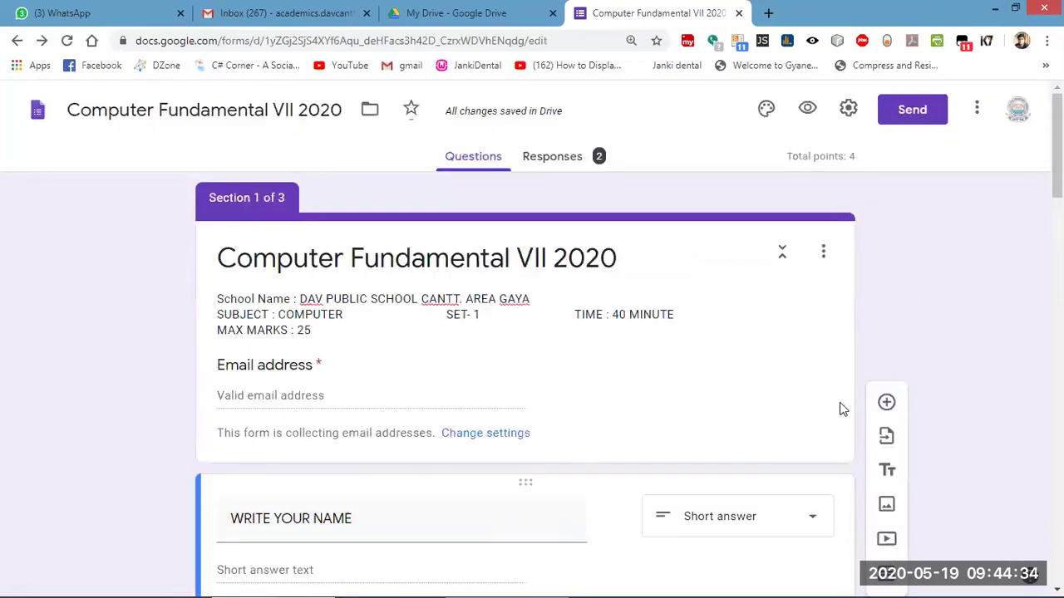
scroll(822, 415, down, 1)
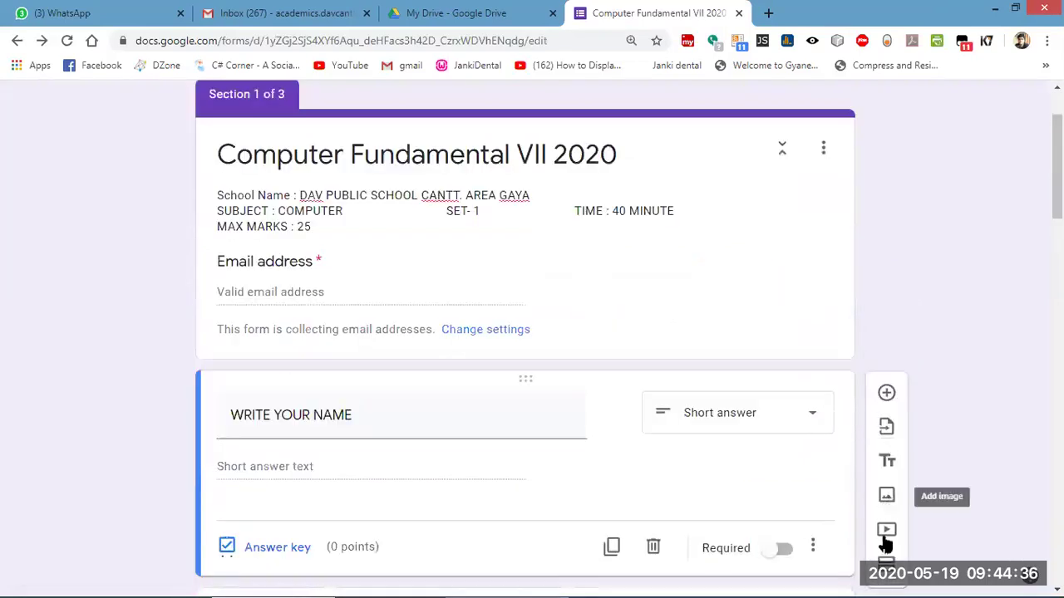
Start adding a video and search YouTube for 'fundamental of computer'.
click(884, 531)
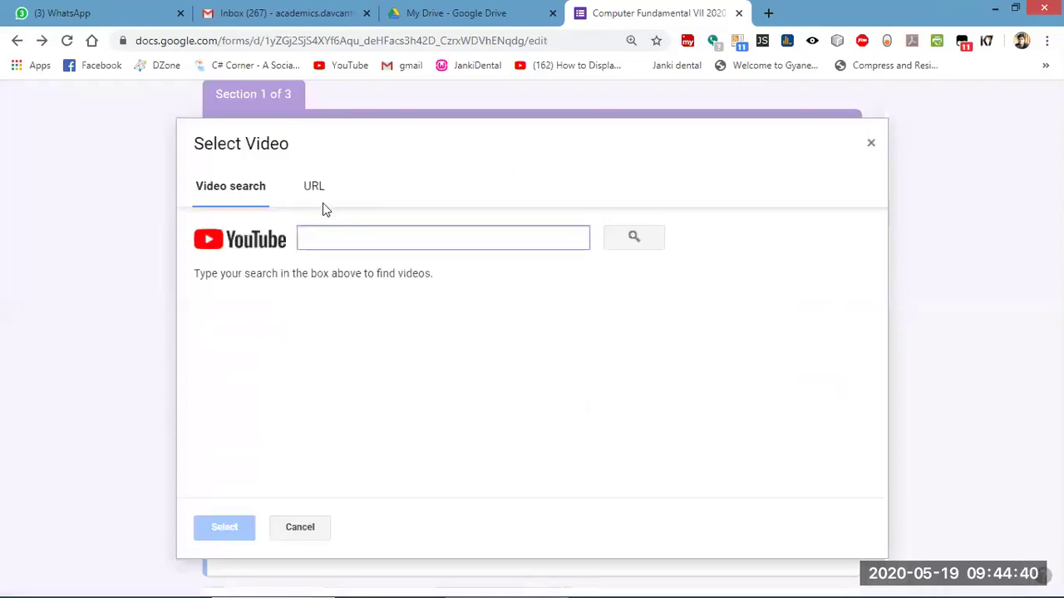
click(314, 188)
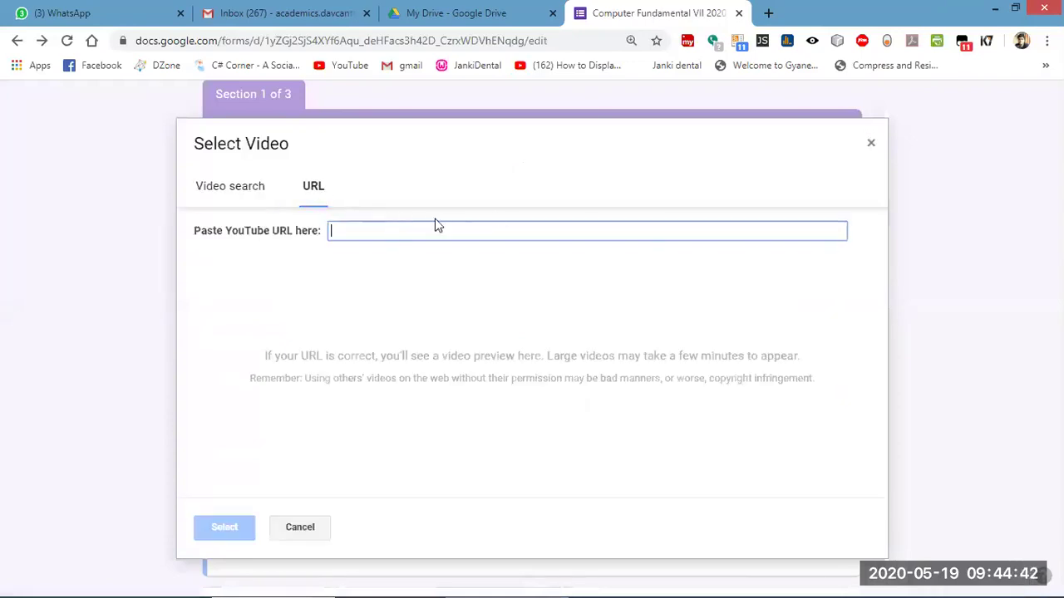
click(211, 188)
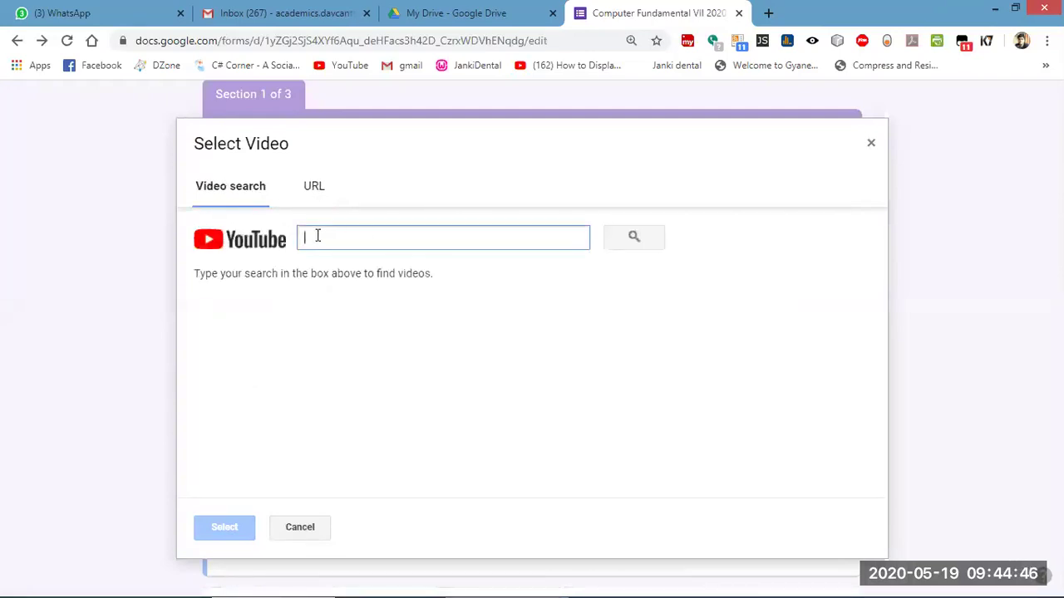
text(ful)
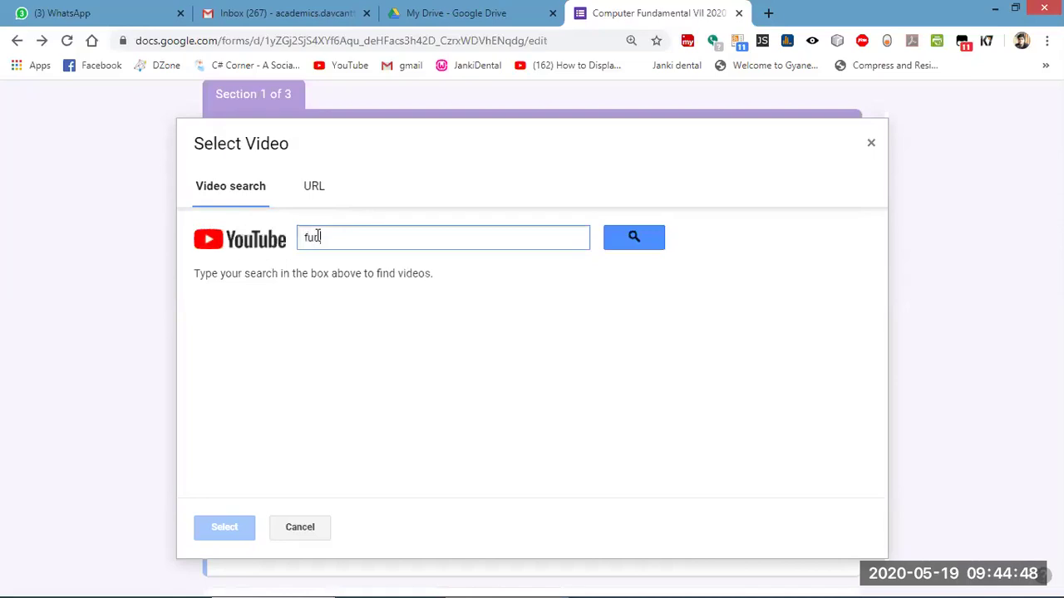
text(damental of computer)
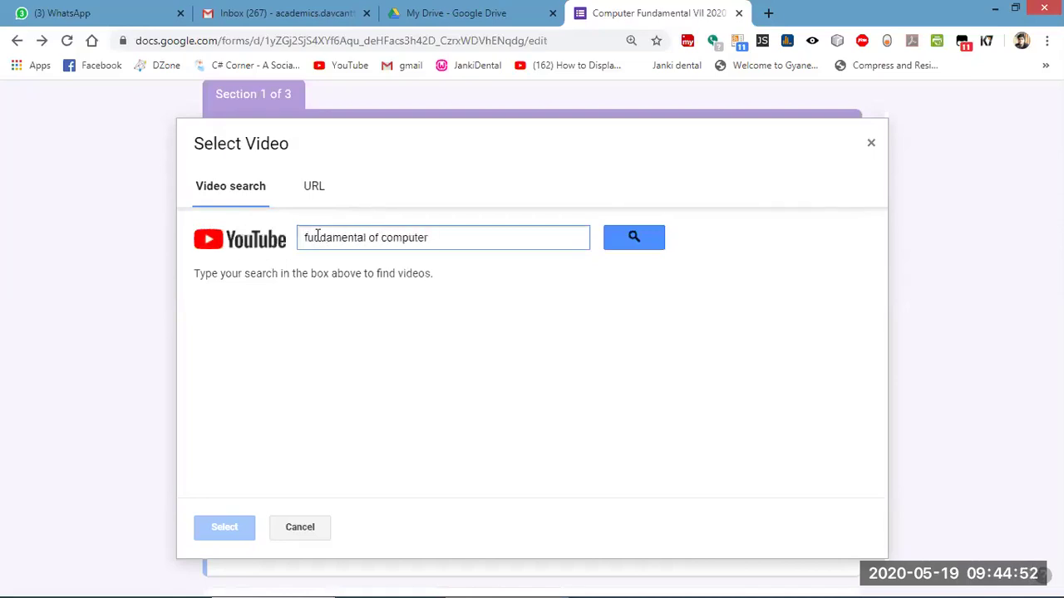
click(636, 236)
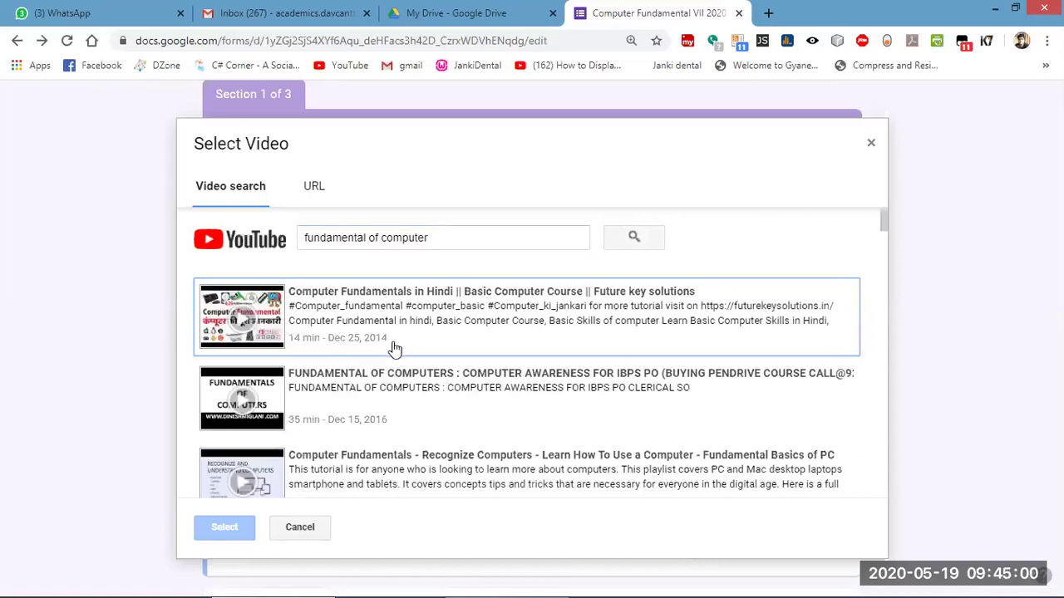
Browse the results and pick the first one, 'Computer Fundamentals in Hindi'.
scroll(357, 415, down, 5)
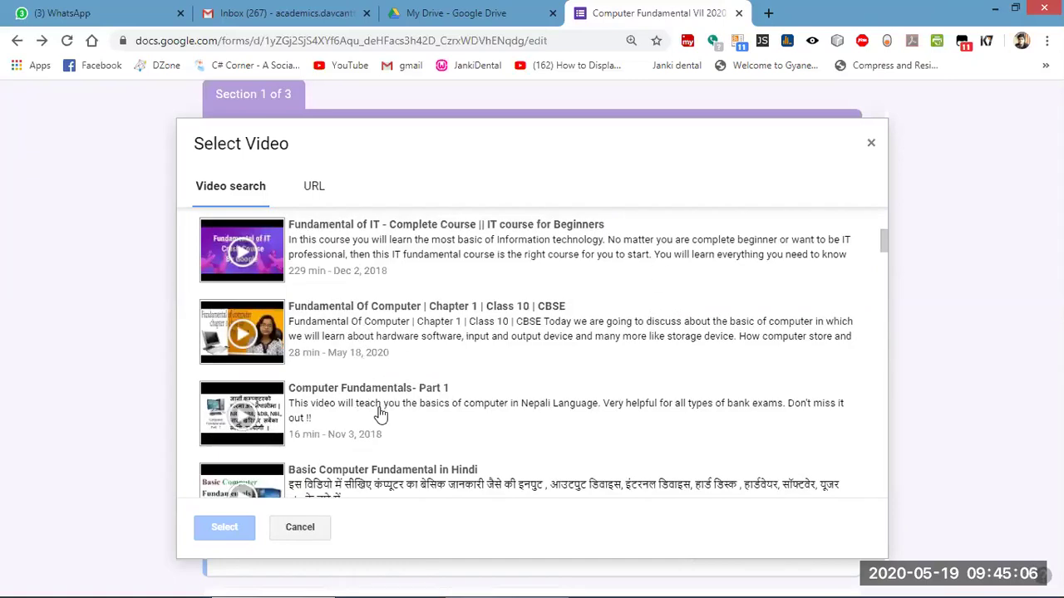
scroll(384, 415, down, 3)
scroll(432, 422, down, 3)
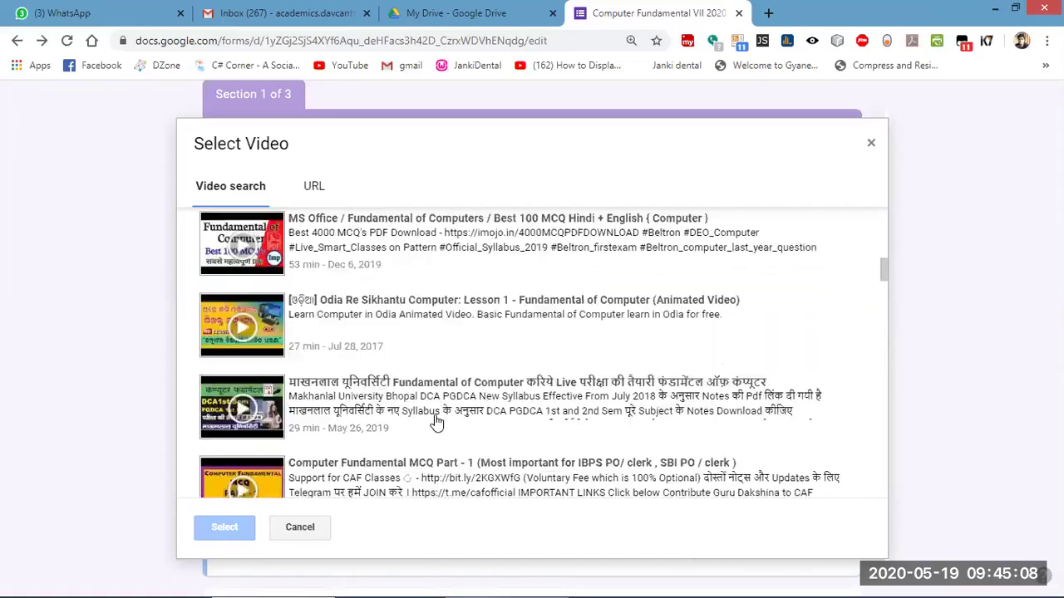
scroll(437, 424, down, 3)
scroll(437, 425, down, 1)
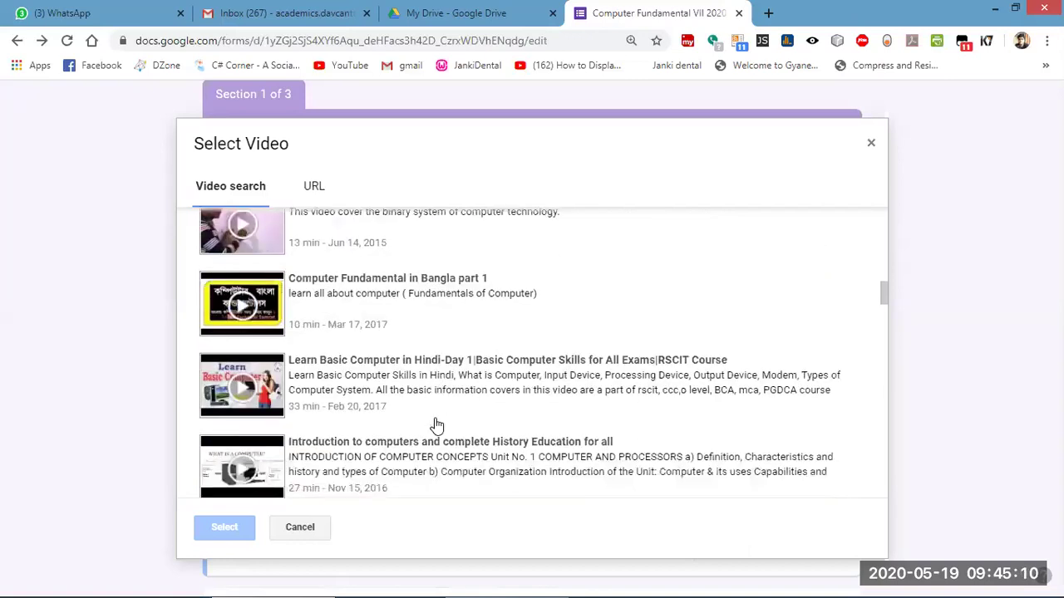
scroll(436, 425, down, 2)
scroll(434, 418, down, 2)
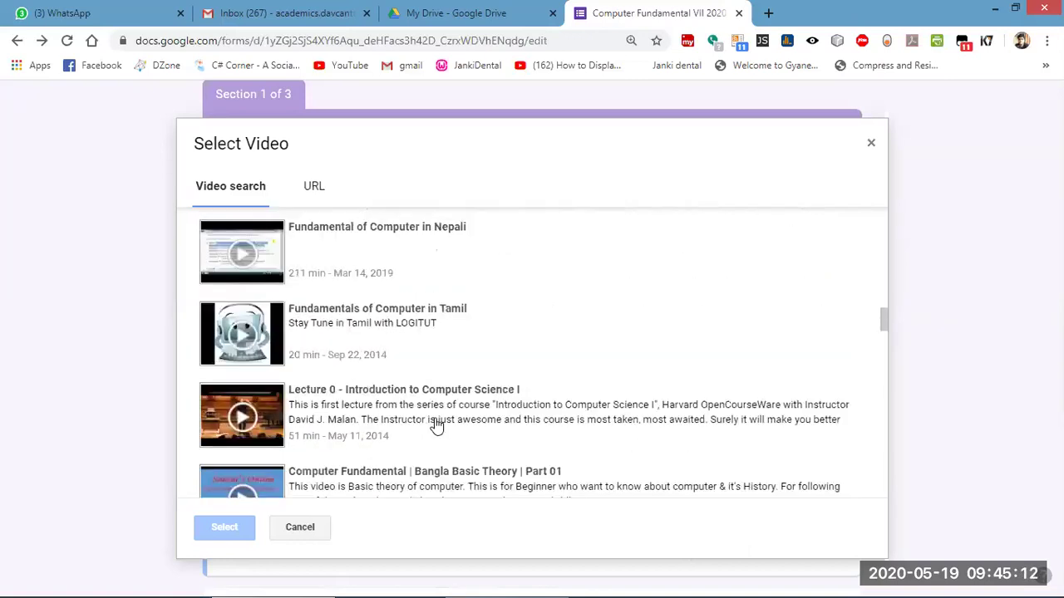
scroll(437, 424, down, 3)
scroll(435, 427, down, 2)
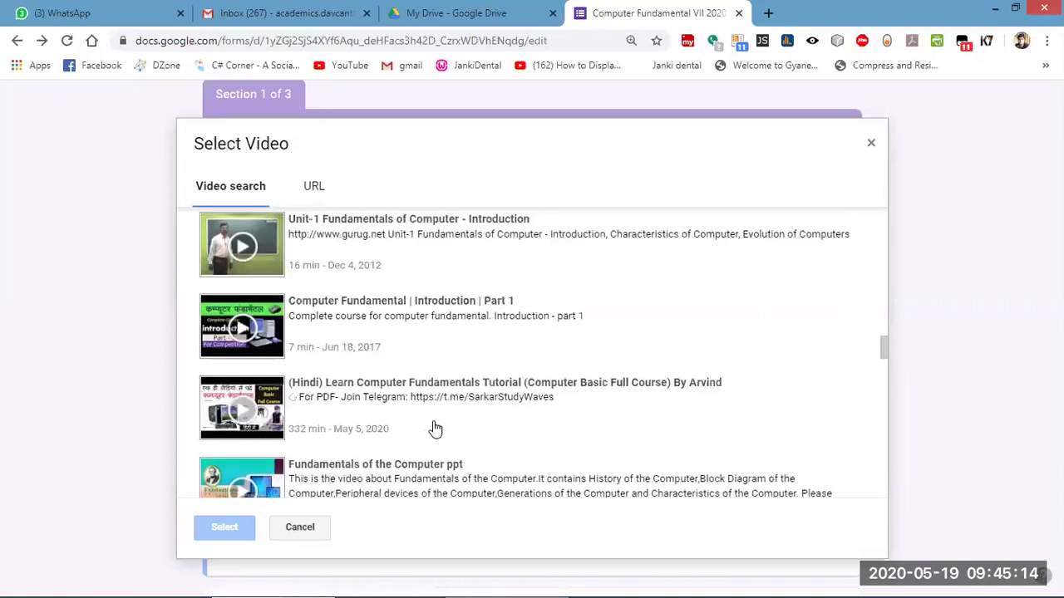
scroll(435, 426, down, 3)
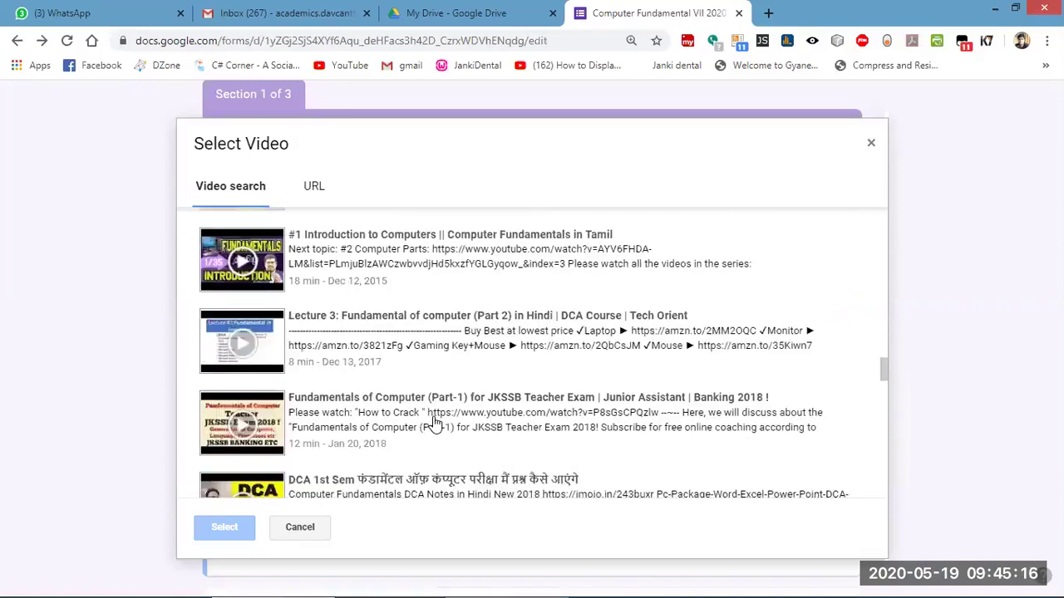
scroll(434, 422, down, 3)
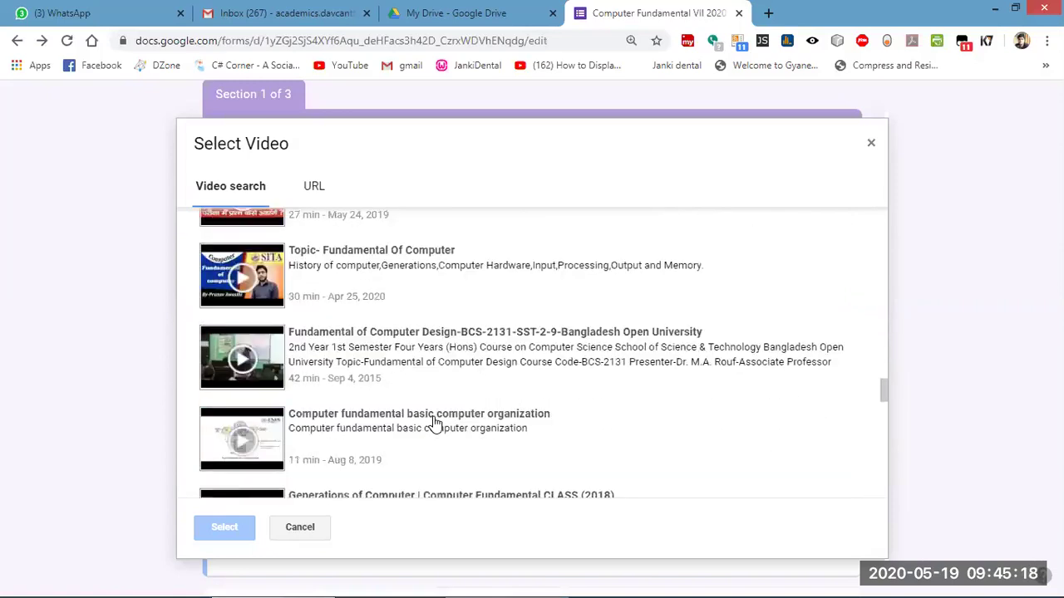
scroll(435, 424, down, 3)
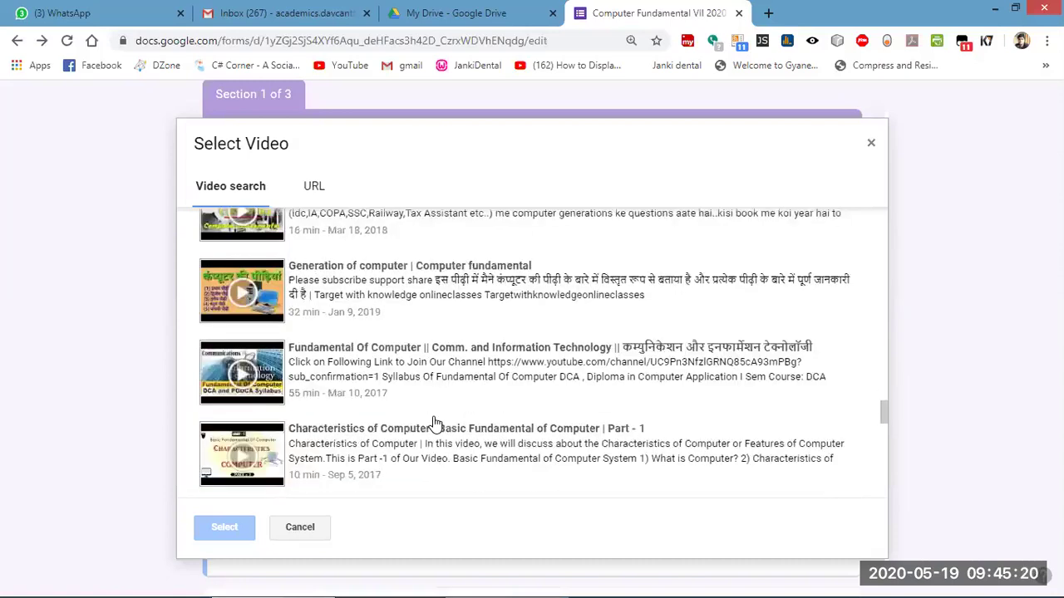
scroll(437, 422, up, 15)
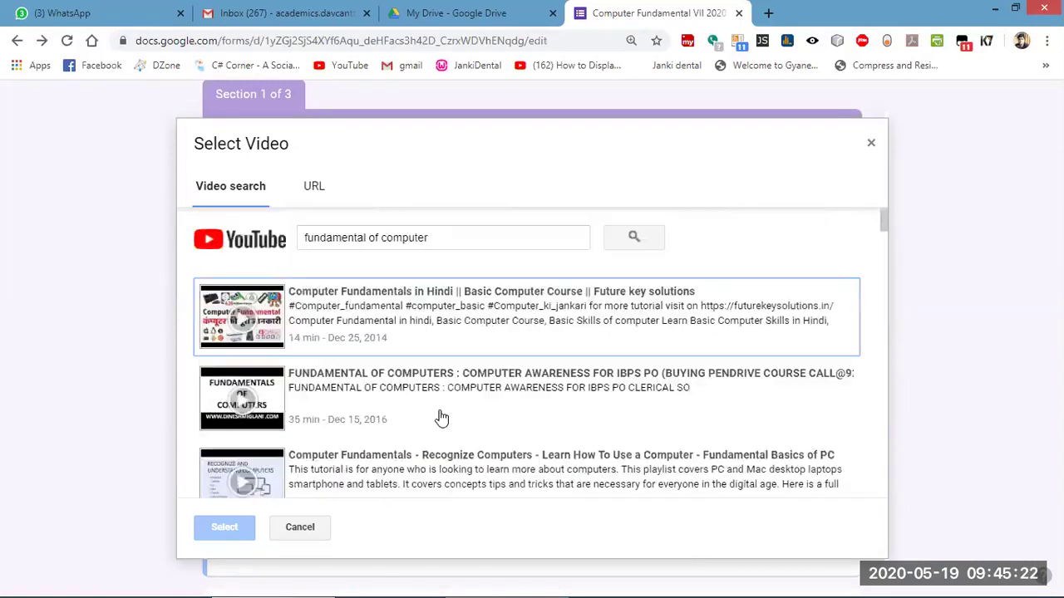
click(380, 319)
Insert the Computer Fundamental YouTube video below the name question and enlarge it to nearly full width.
click(217, 527)
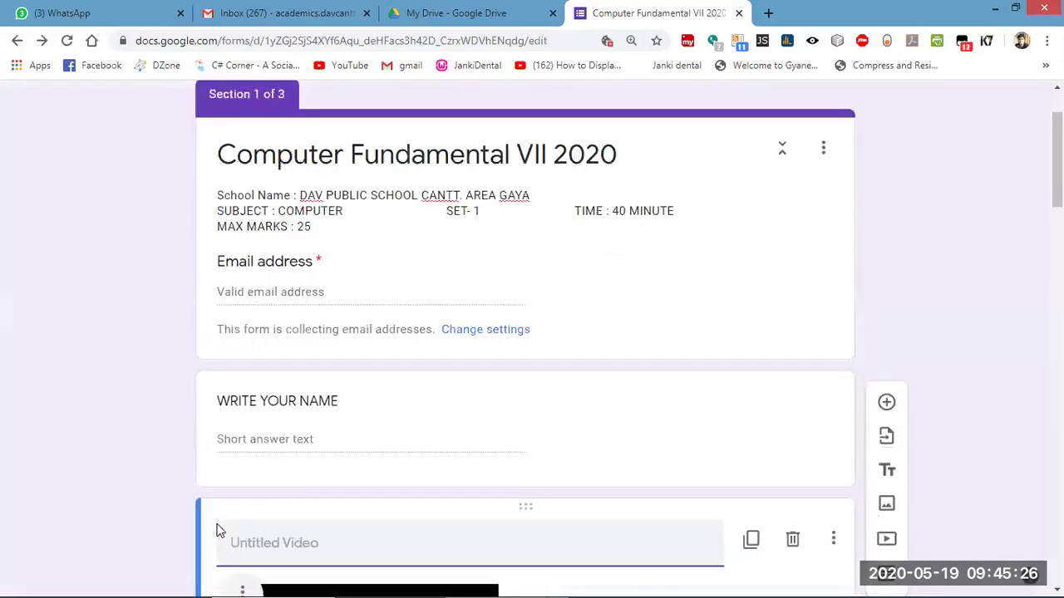
scroll(409, 521, down, 5)
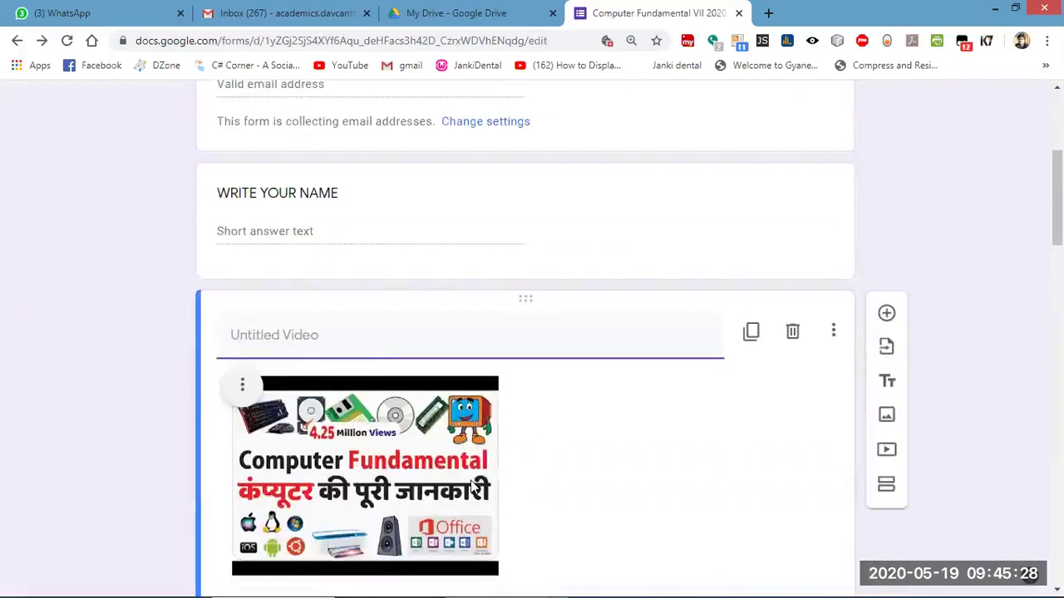
click(424, 342)
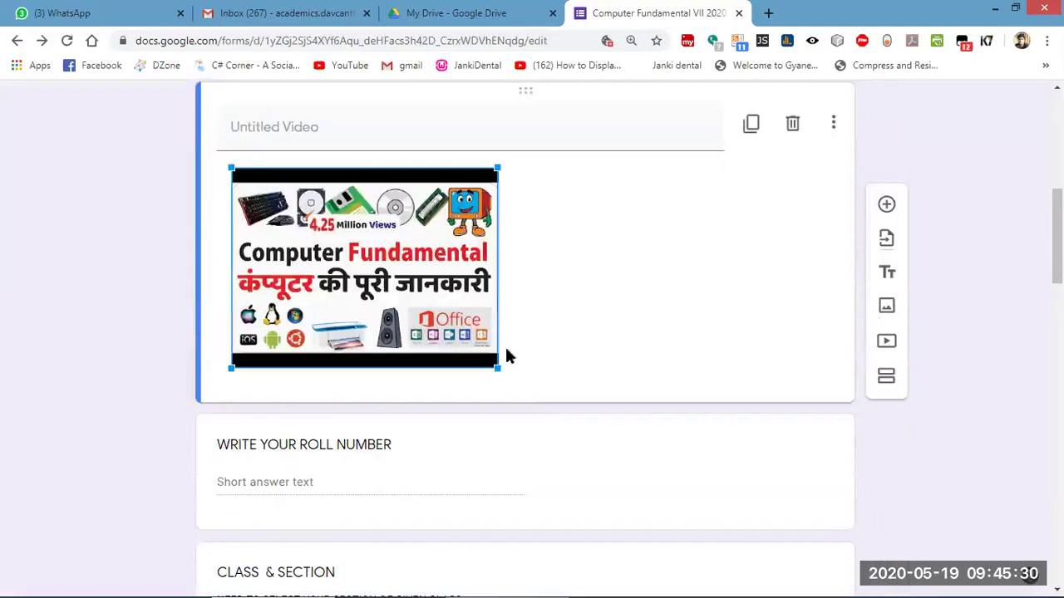
drag(494, 367, 799, 427)
scroll(721, 394, down, 5)
scroll(721, 393, up, 4)
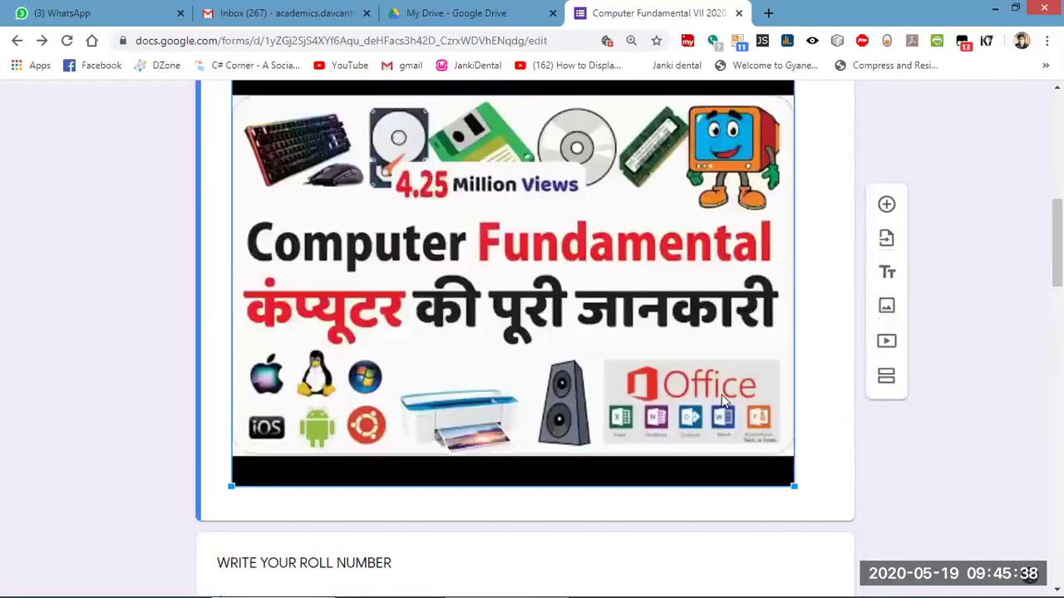
scroll(721, 397, up, 8)
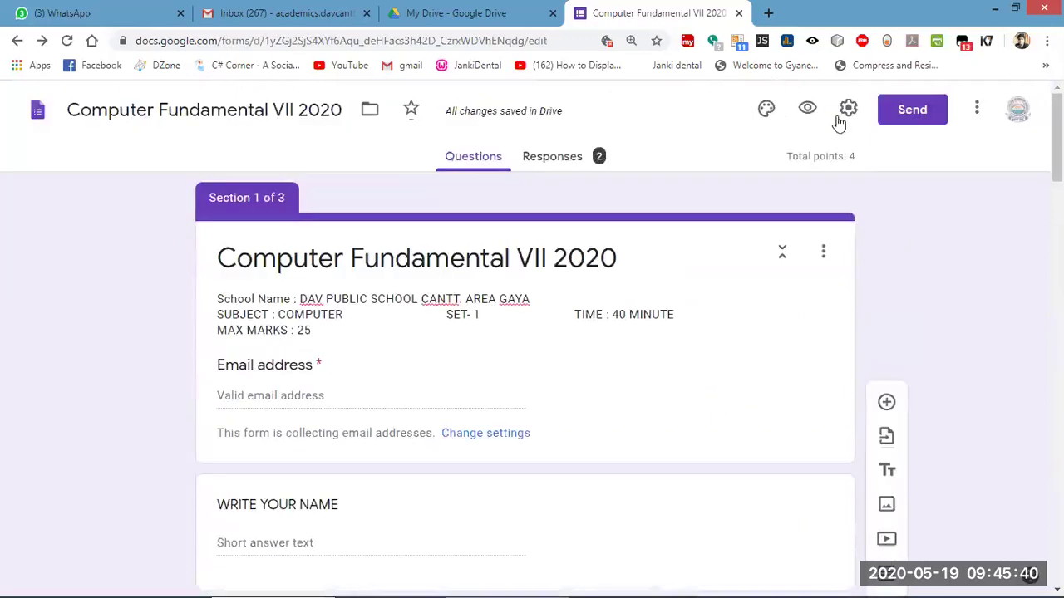
Open the quiz preview and enter the respondent's e-mail address.
click(807, 110)
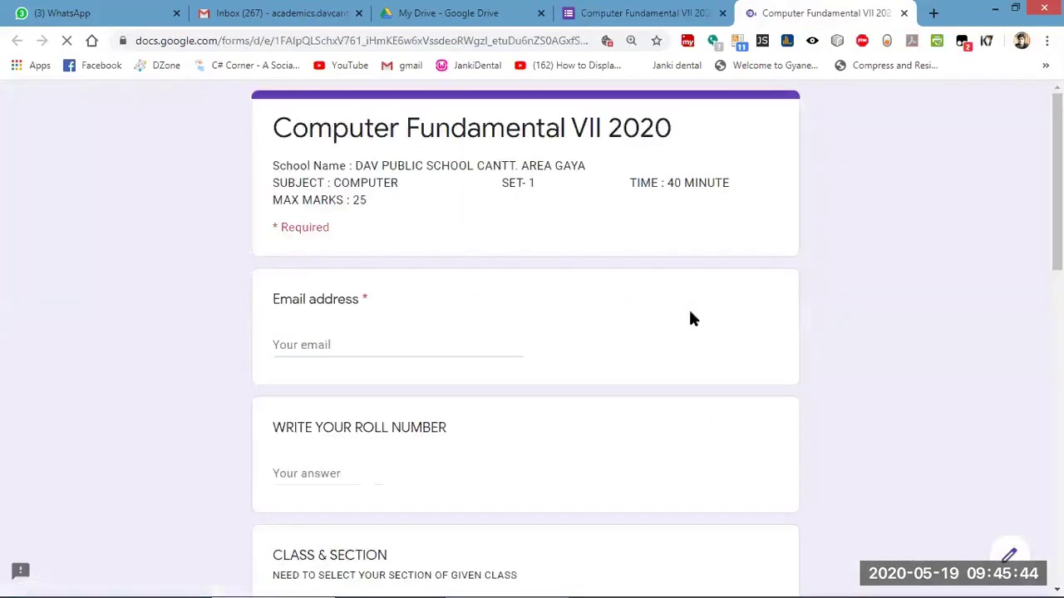
scroll(657, 318, down, 10)
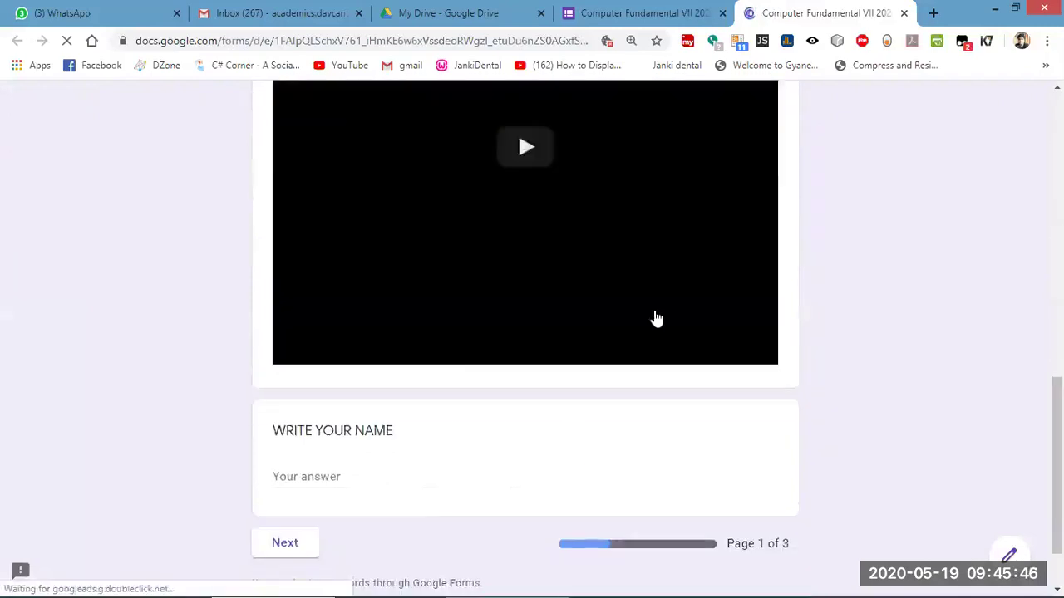
scroll(654, 314, up, 10)
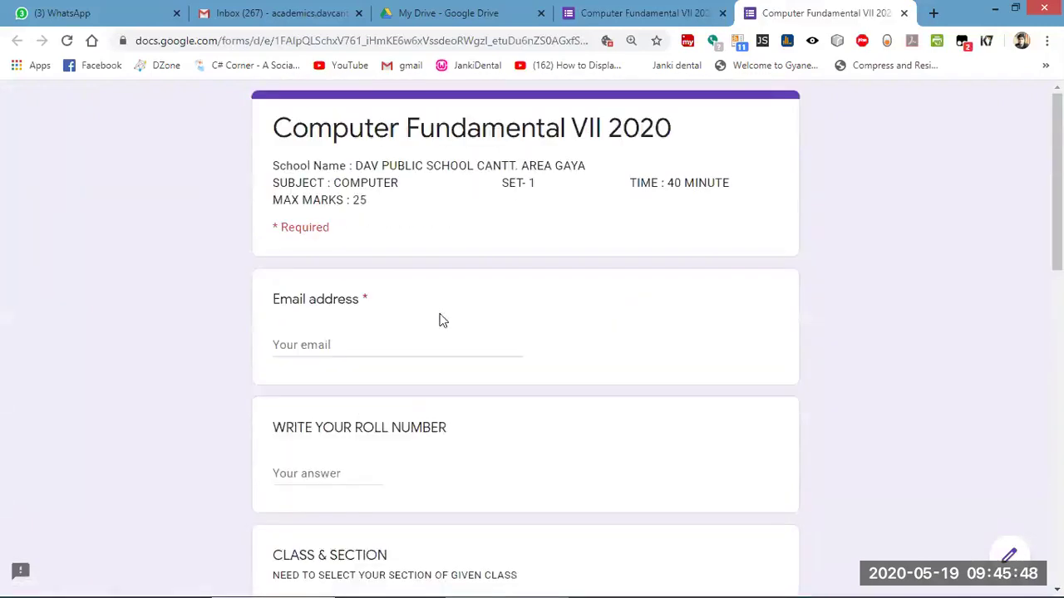
click(339, 339)
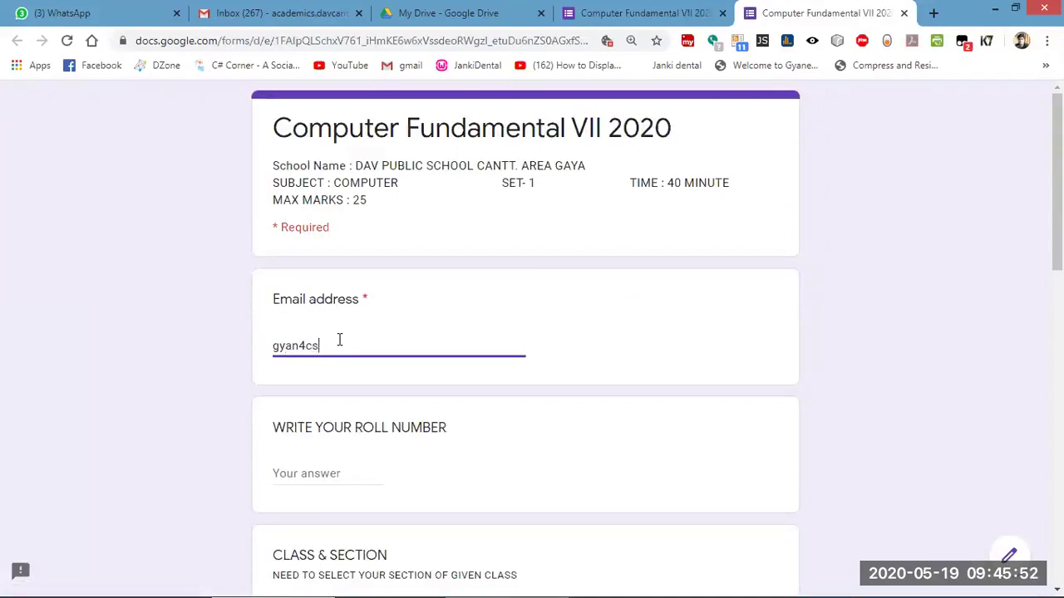
Answer roll number 7 and choose class VII section B.
click(313, 468)
text(7)
scroll(333, 466, down, 3)
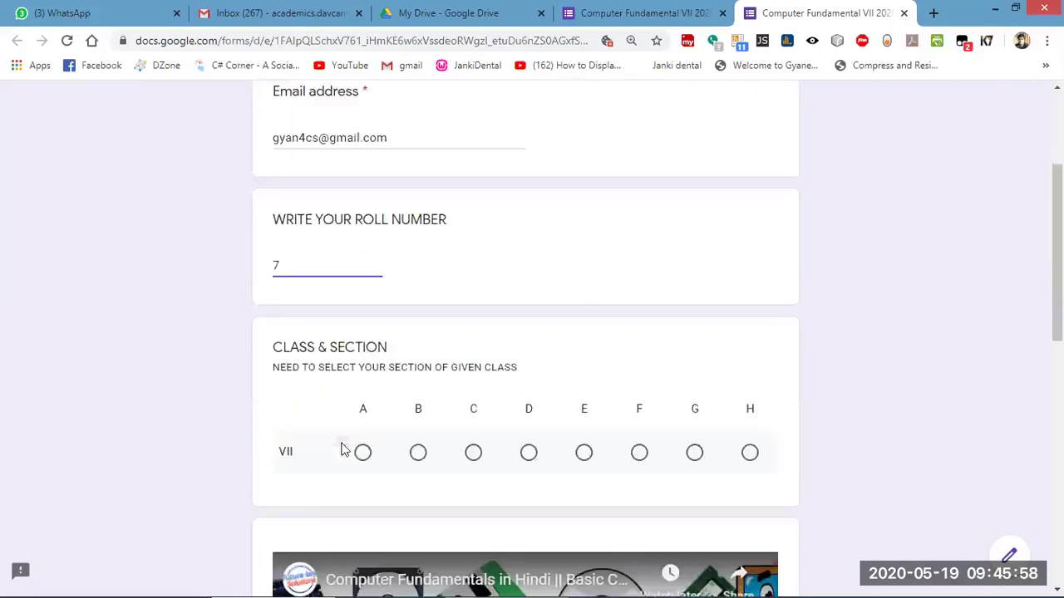
click(418, 453)
scroll(391, 459, down, 4)
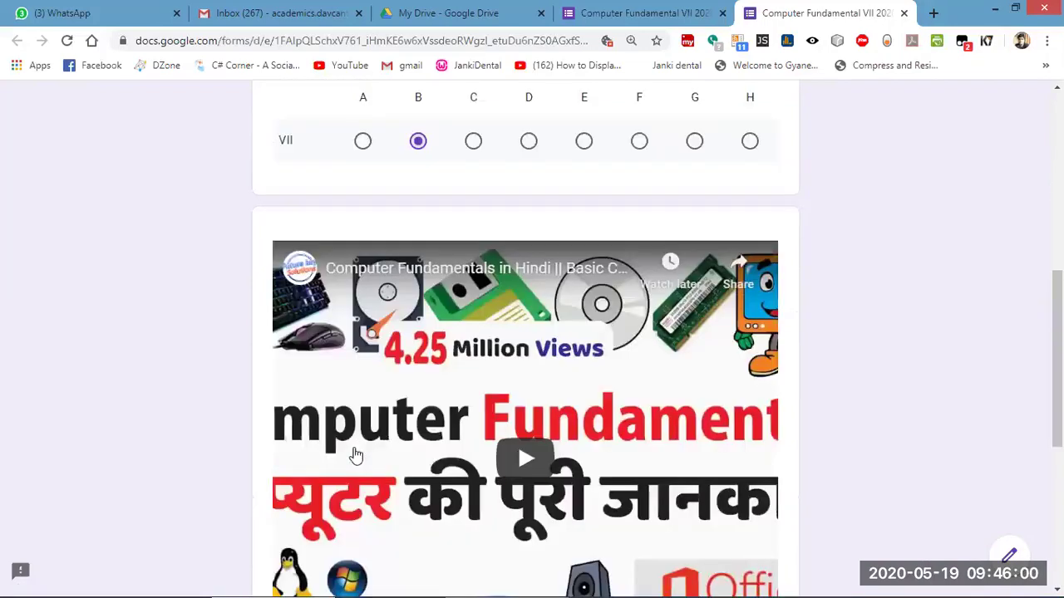
scroll(492, 406, down, 1)
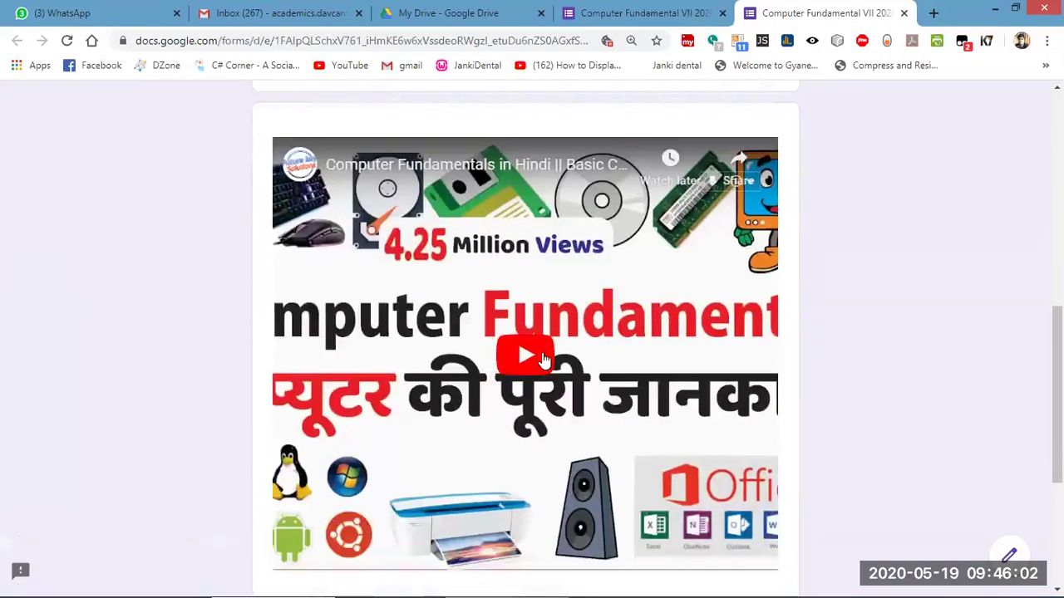
scroll(531, 366, down, 3)
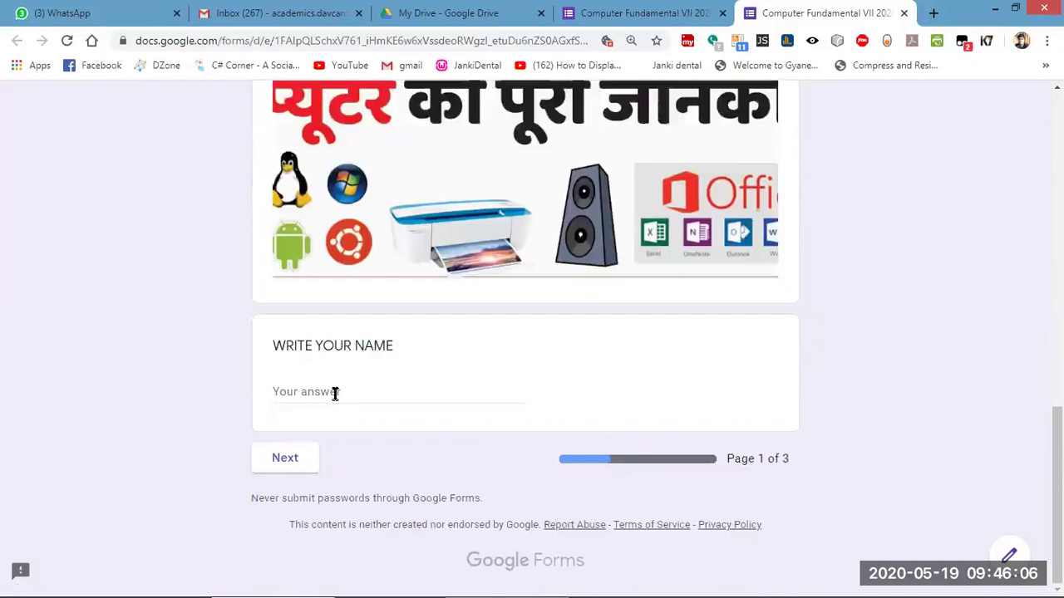
scroll(334, 391, up, 15)
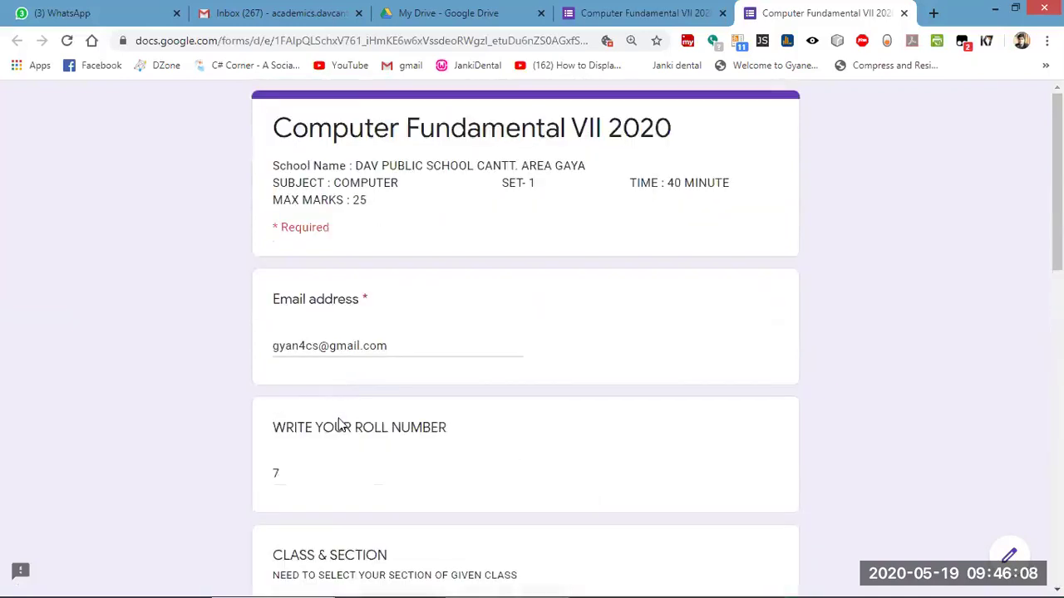
scroll(336, 428, down, 4)
scroll(337, 424, up, 4)
scroll(337, 427, down, 10)
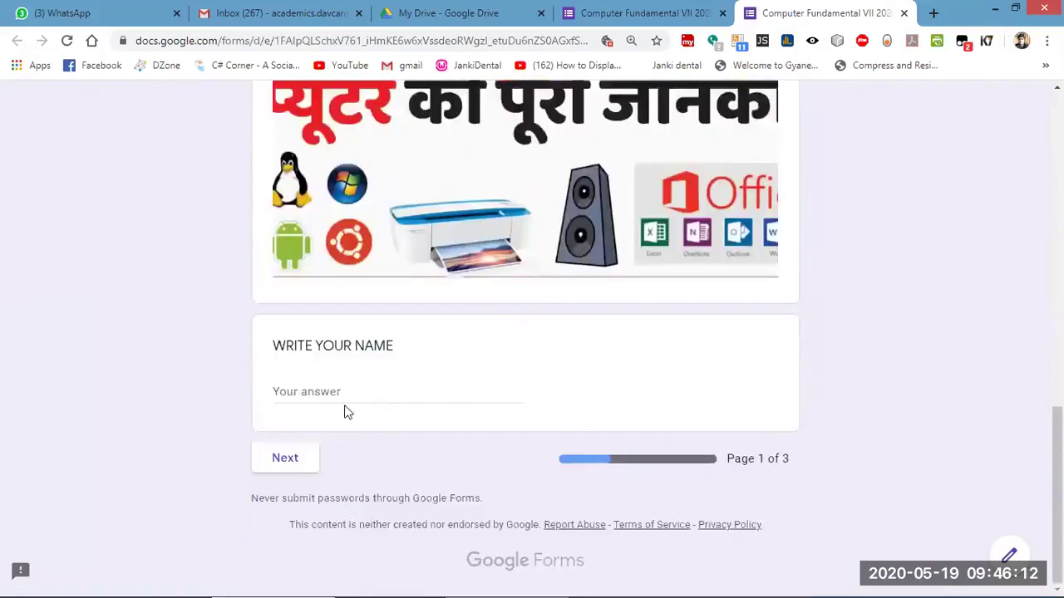
Enter the respondent's name in the name field.
click(311, 385)
text(gyanednra)
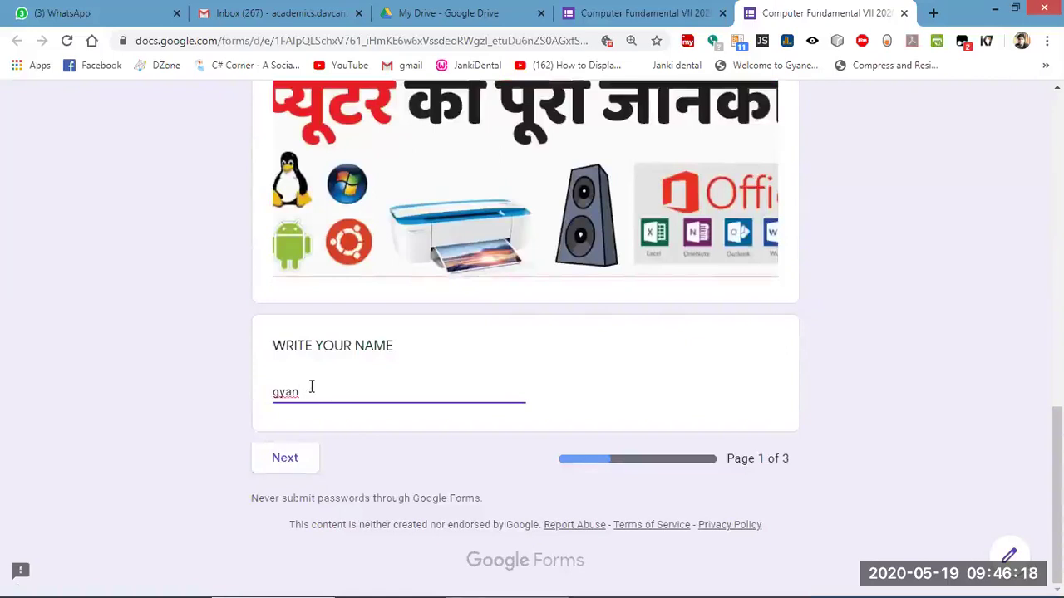
scroll(522, 272, up, 3)
Play the embedded video, skip ahead to about 6:49, then pause it.
click(519, 267)
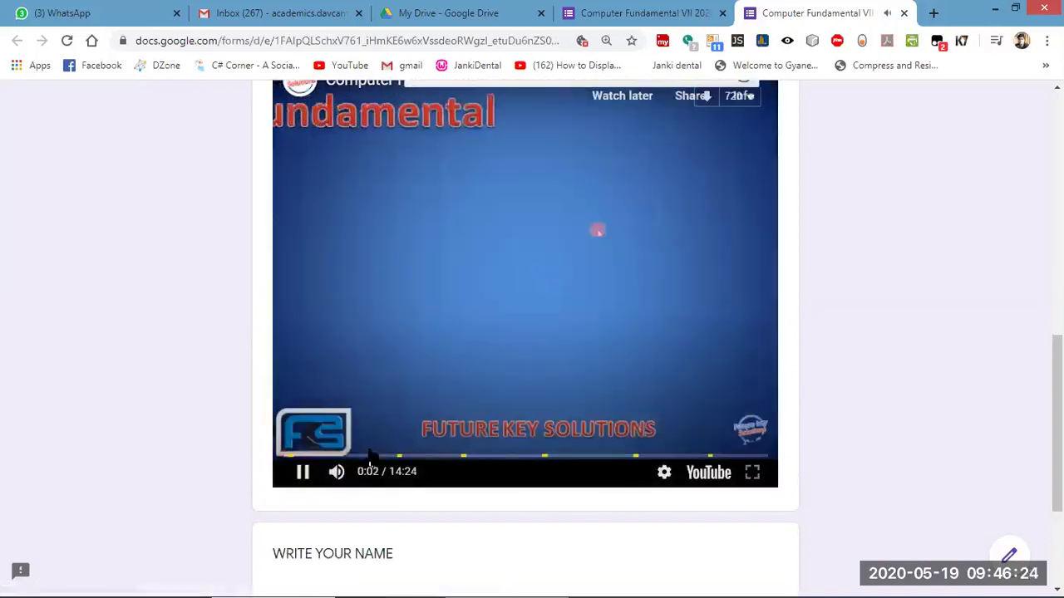
click(363, 456)
click(437, 456)
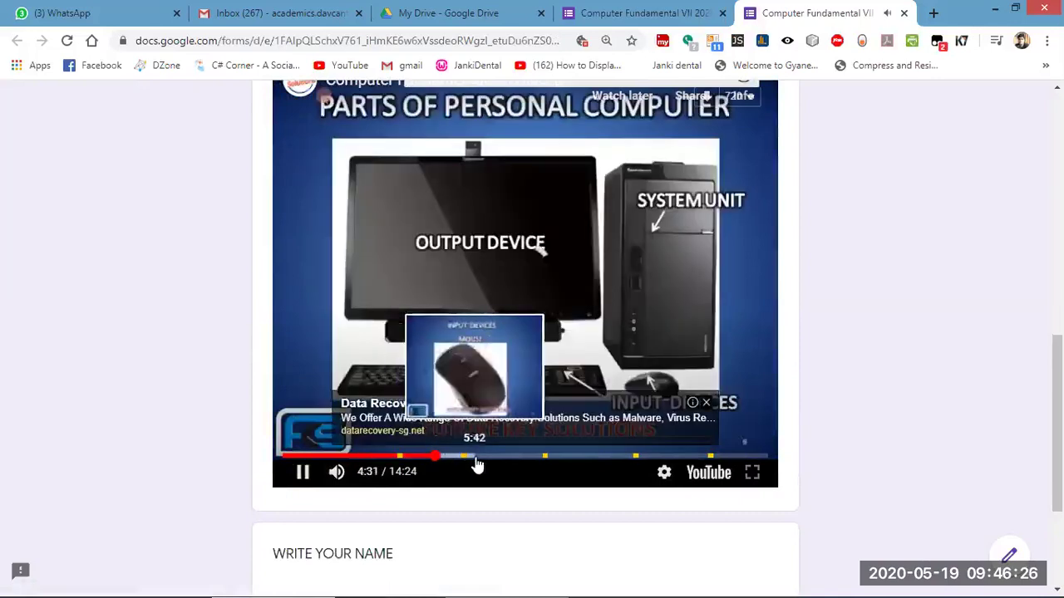
click(512, 457)
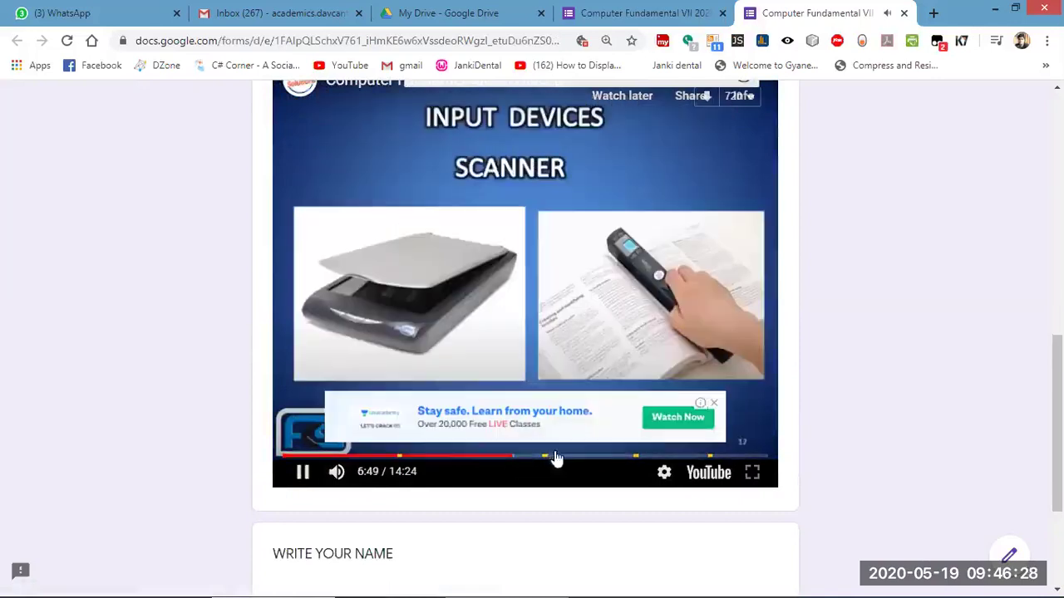
click(304, 470)
Continue to page 2 of 3, the START EXAMINATION / TEST fill-in-the-blanks questions.
scroll(582, 405, down, 3)
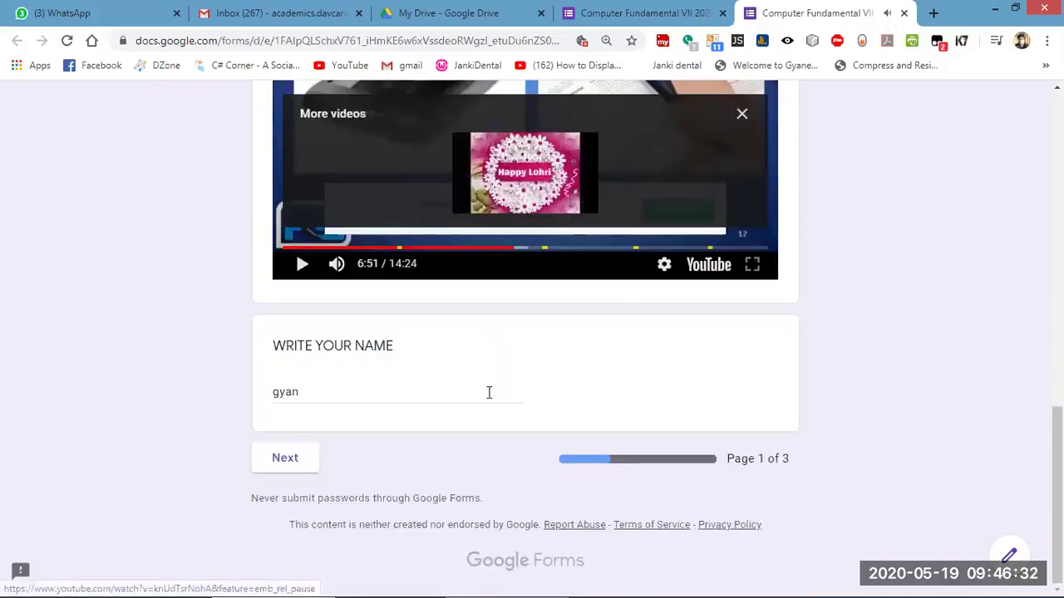
click(283, 460)
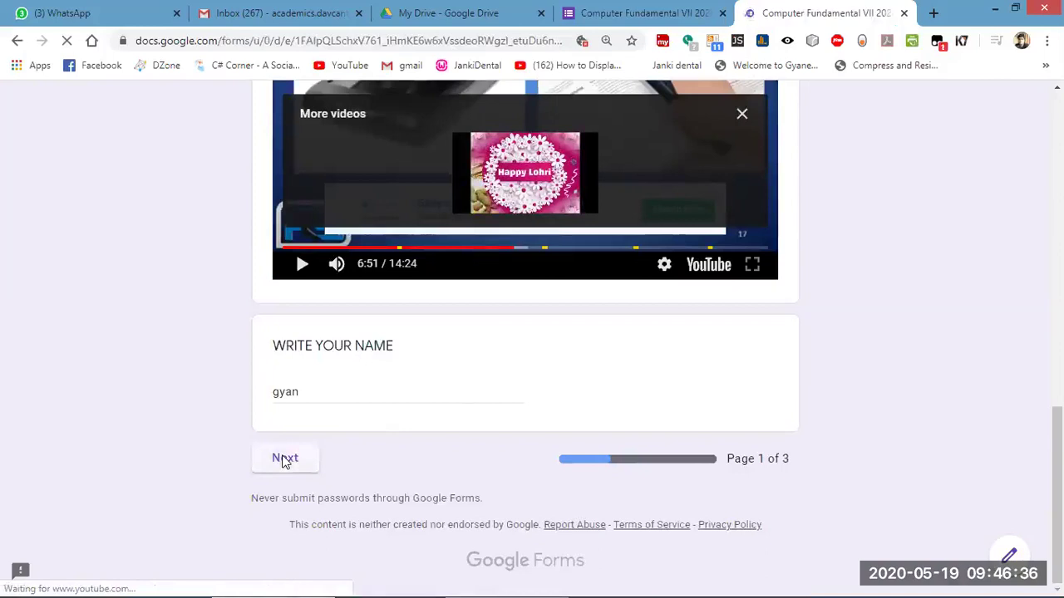
scroll(410, 387, down, 3)
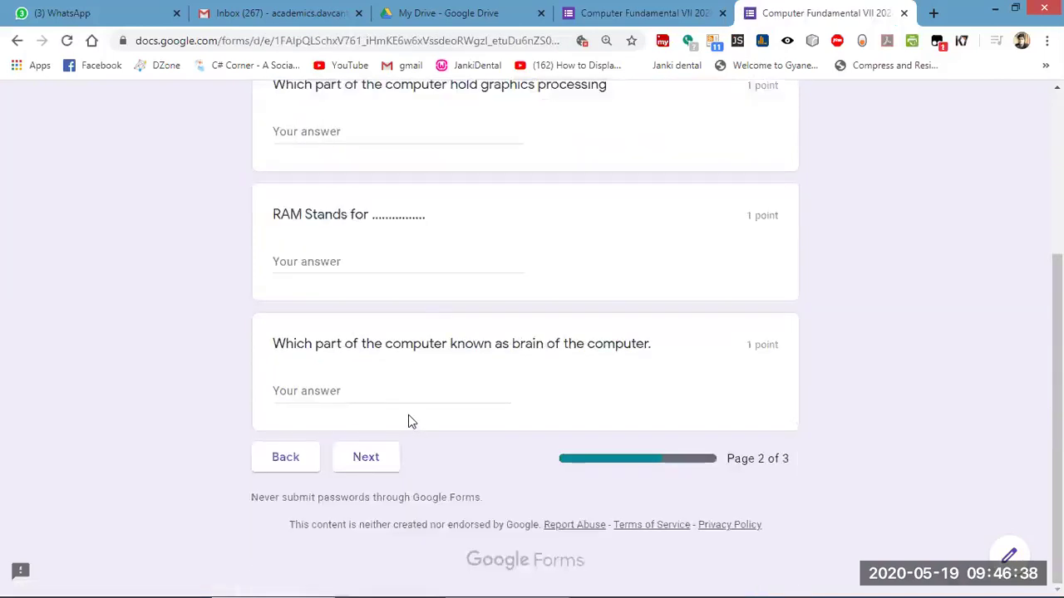
scroll(408, 413, up, 3)
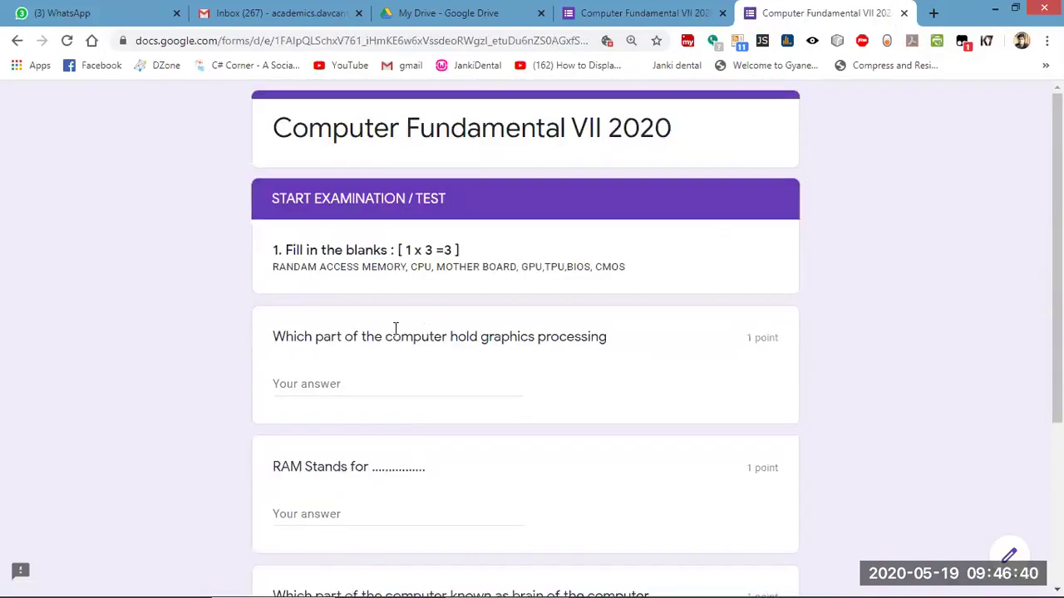